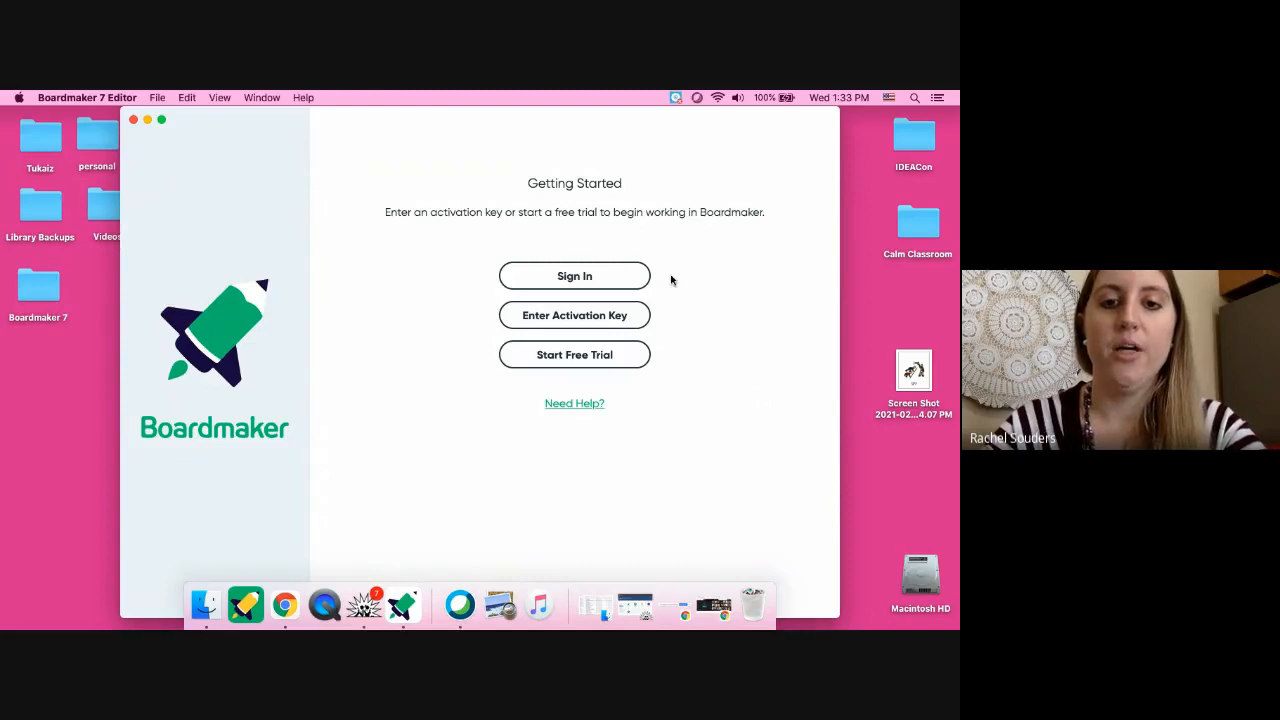
# - Sign in through Tobii Dynavox with the account e-mail and password, then close the sign-in tab
pyautogui.click(615, 275)
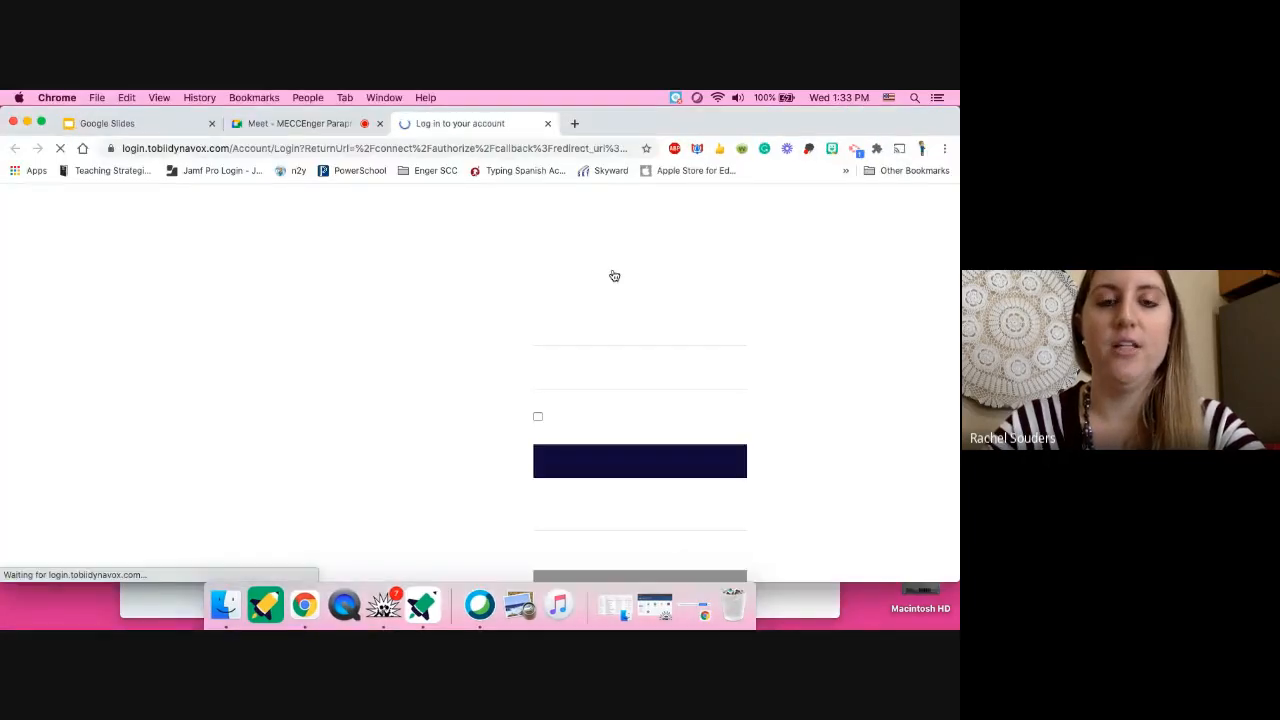
pyautogui.click(569, 334)
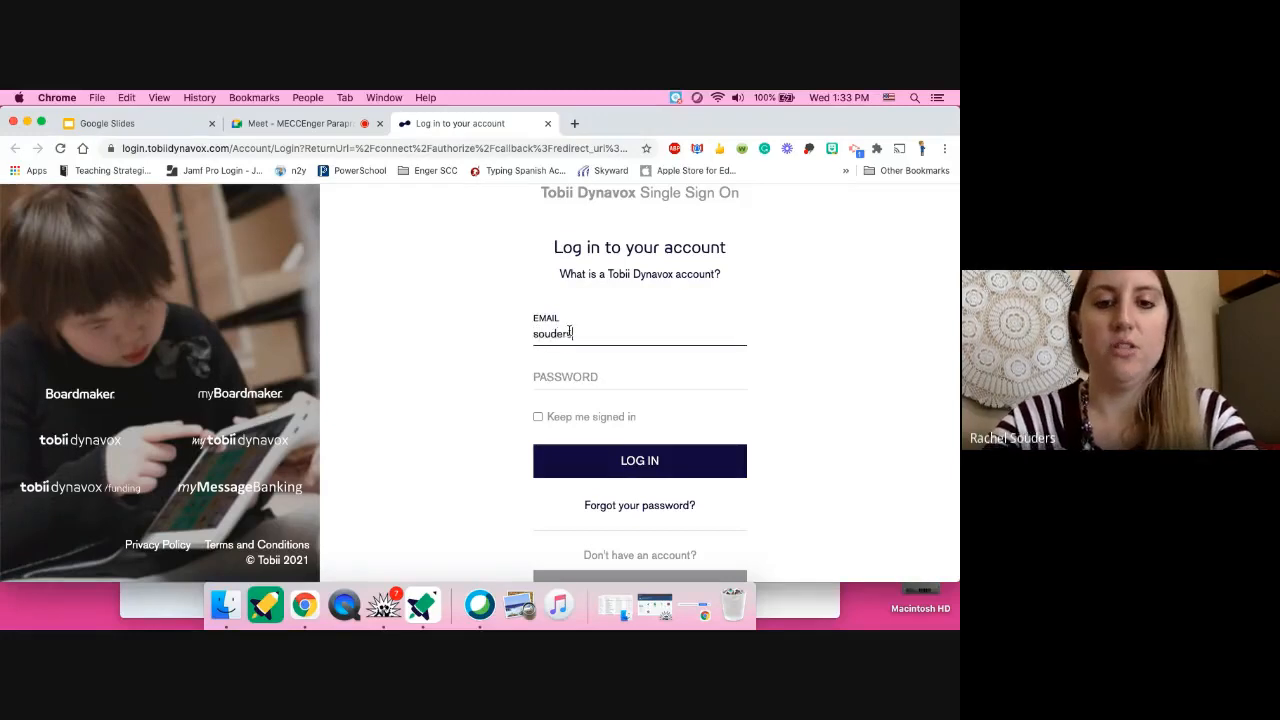
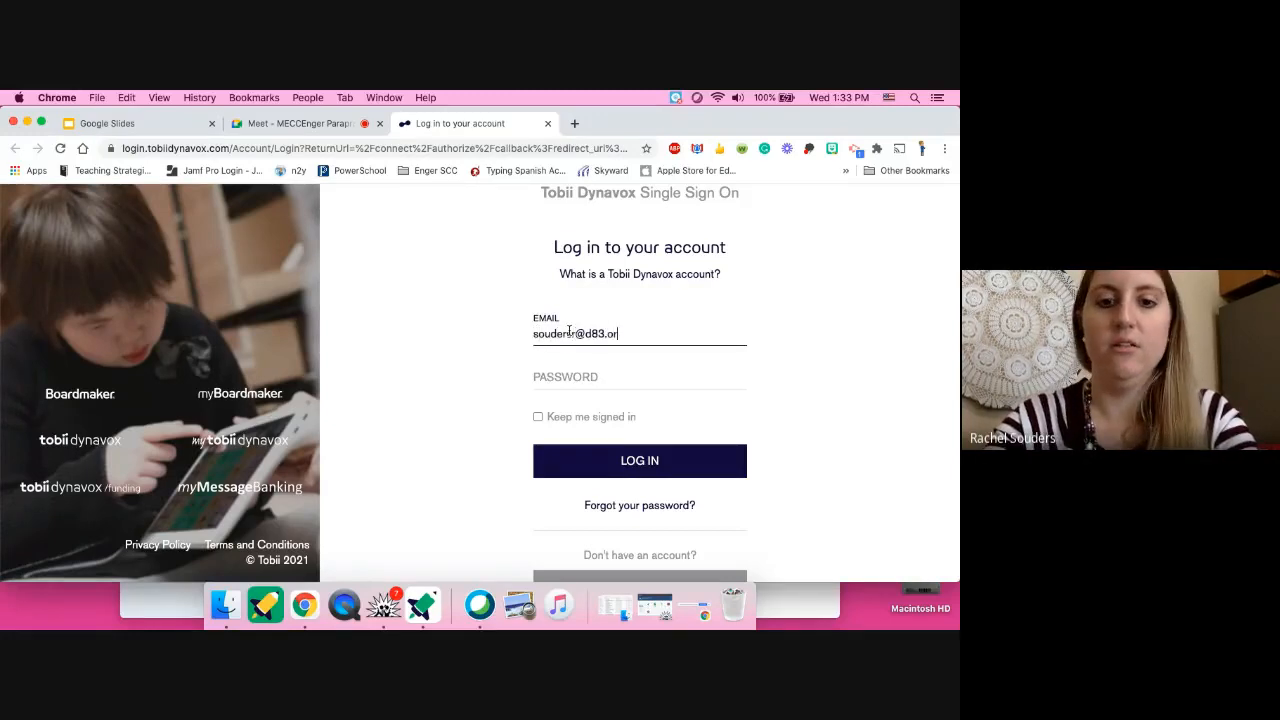
pyautogui.click(552, 384)
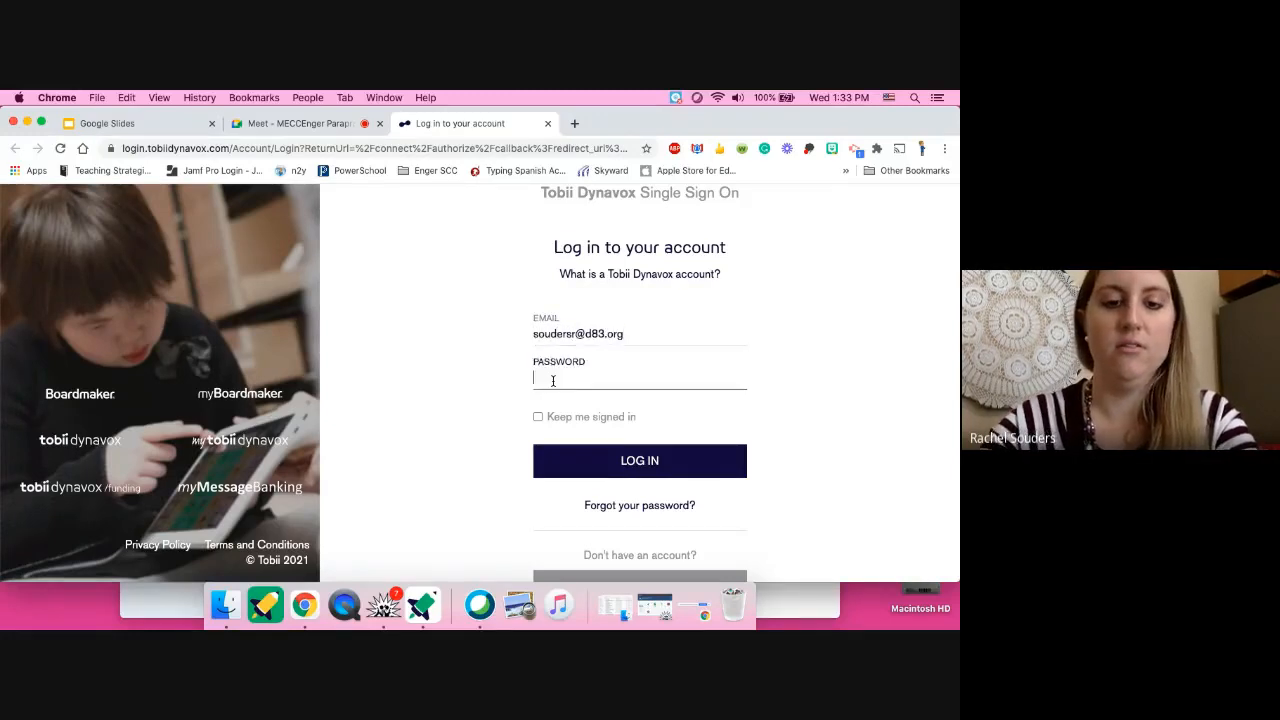
pyautogui.write('•••••••••••')
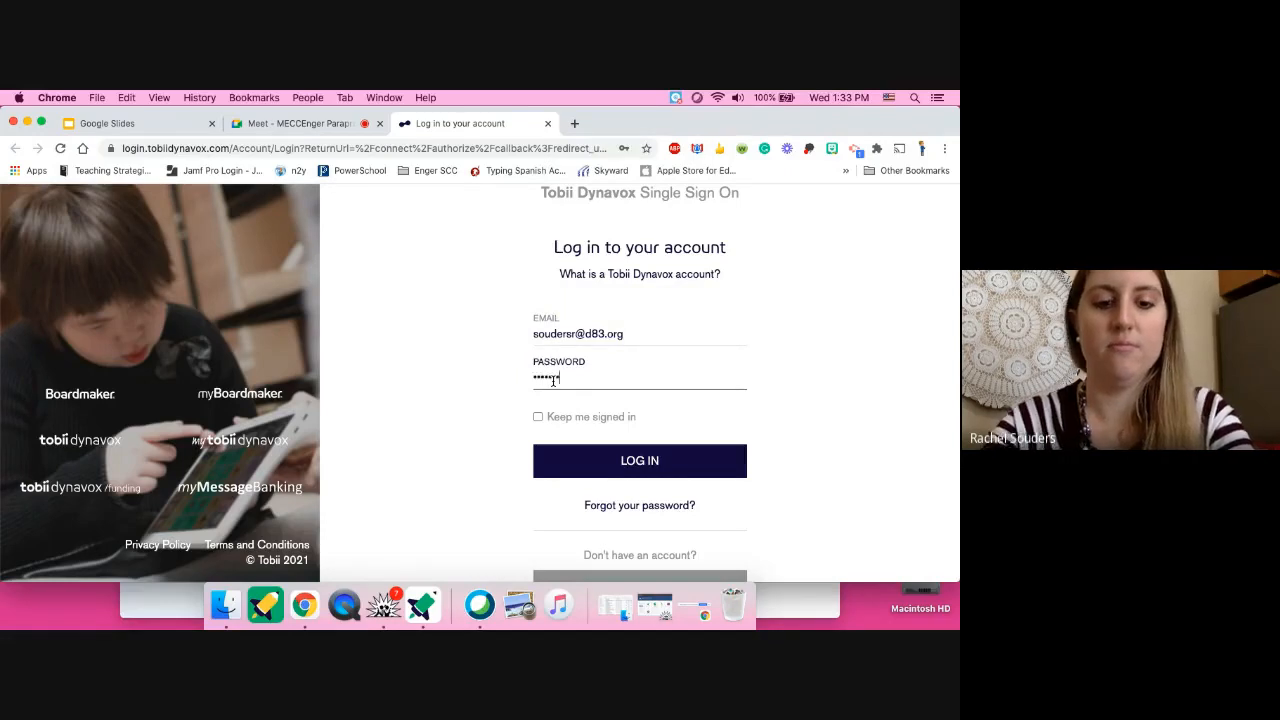
pyautogui.click(637, 461)
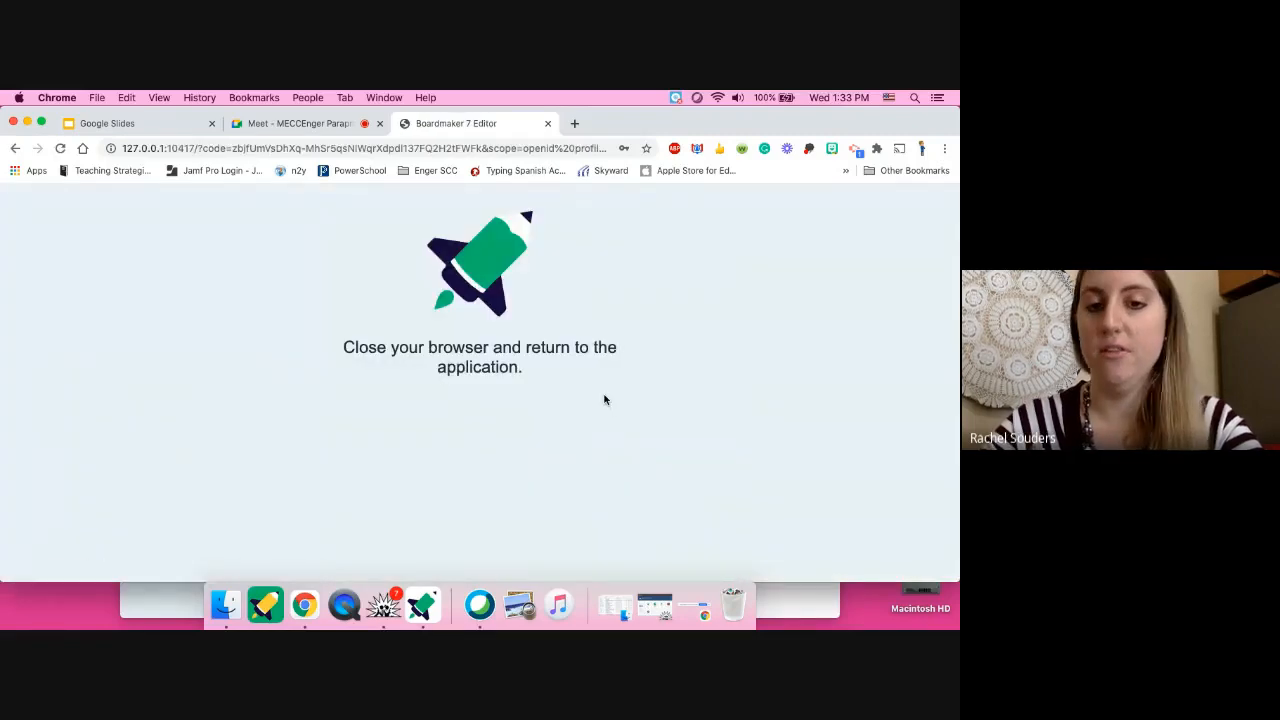
pyautogui.click(546, 123)
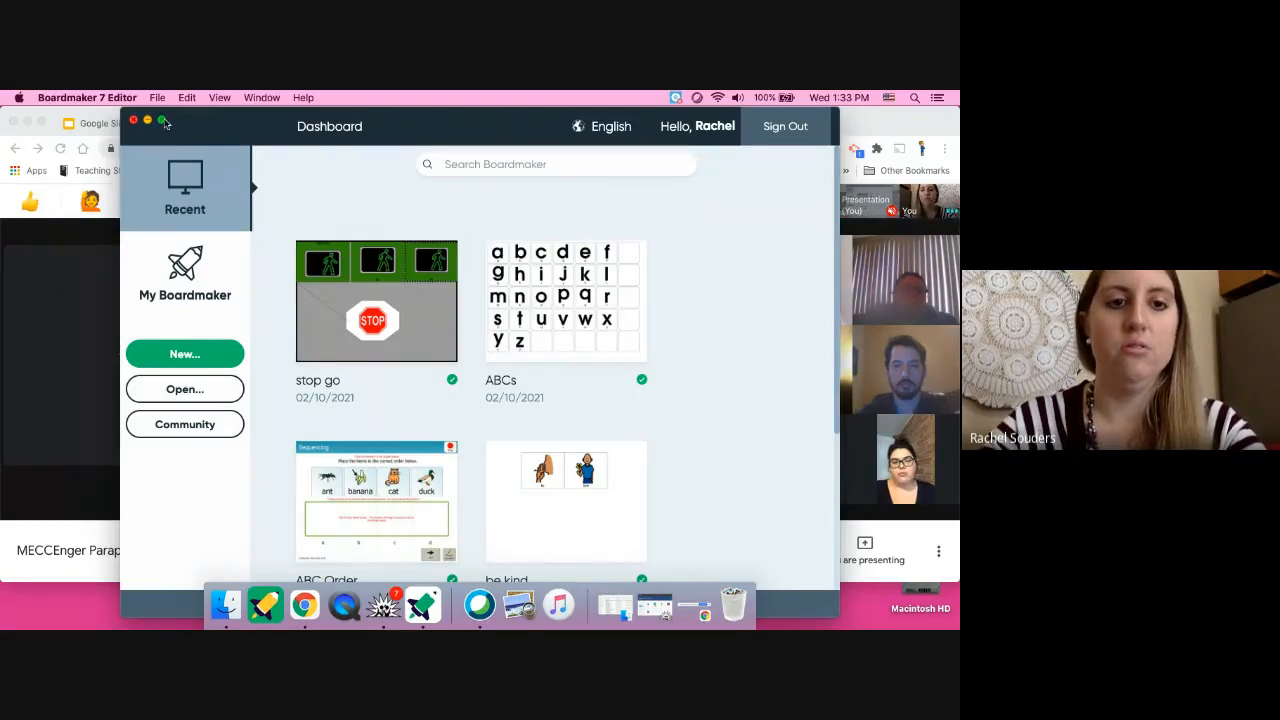
# - Maximize the Boardmaker dashboard and switch to the My Boardmaker folders view
pyautogui.click(162, 120)
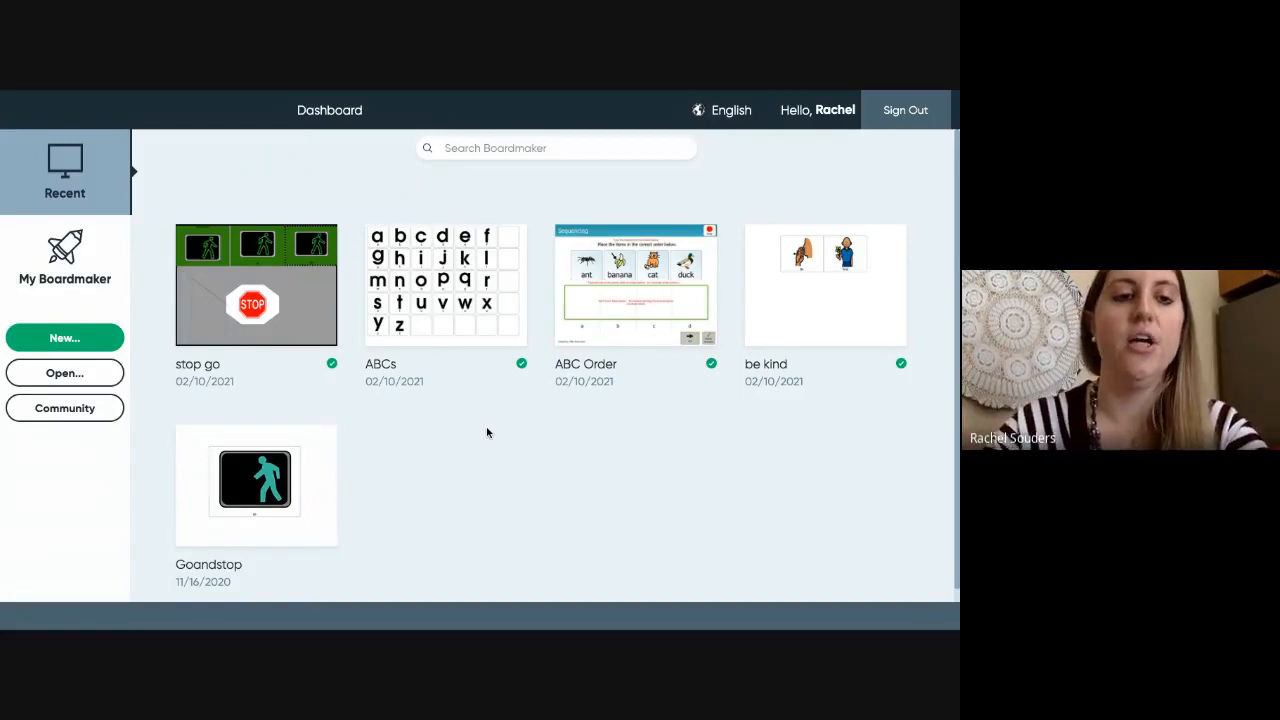
pyautogui.click(59, 249)
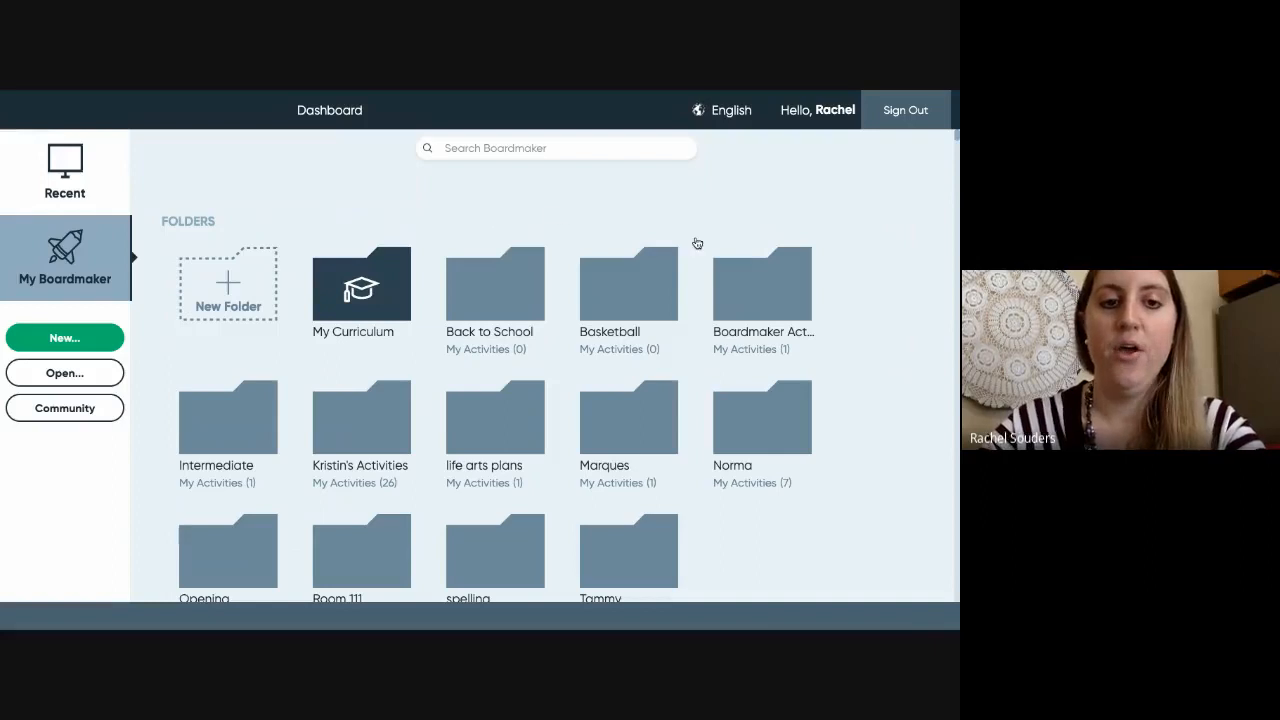
# - Scroll down to the My Activities thumbnails and point at the Untitled card
pyautogui.scroll(-1, 697, 243)
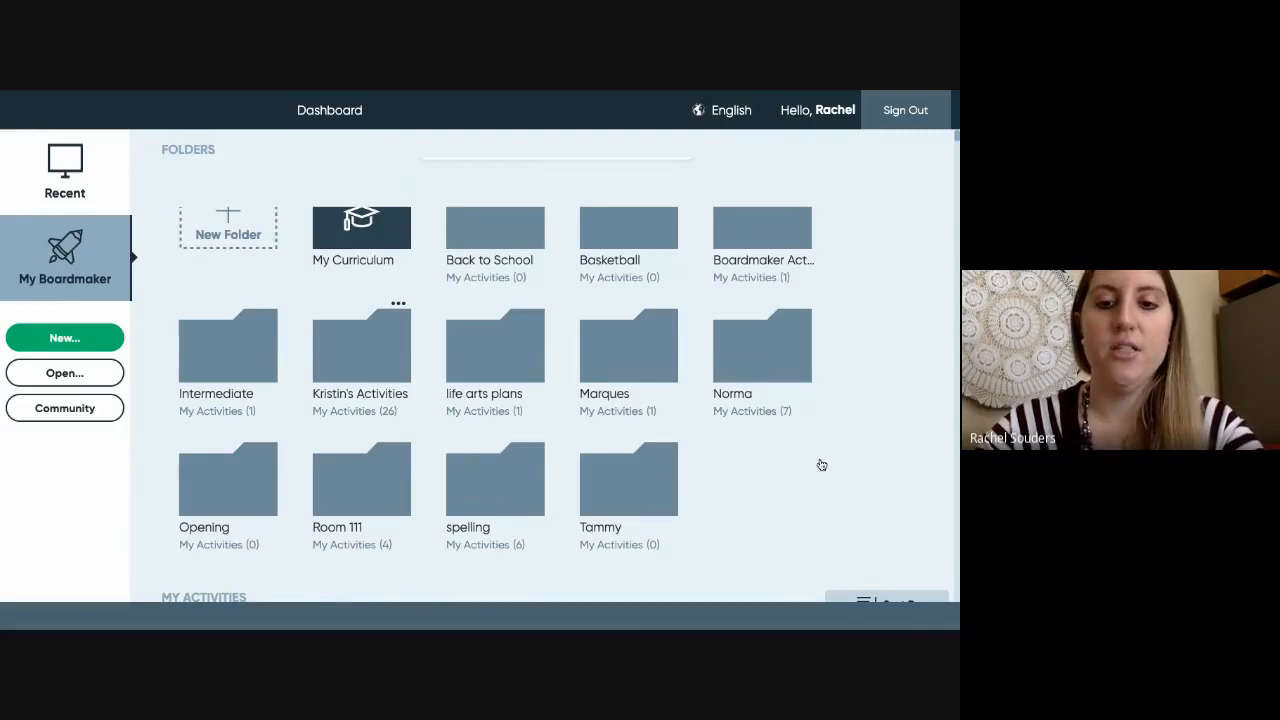
pyautogui.scroll(-2, 820, 463)
pyautogui.scroll(-3, 781, 397)
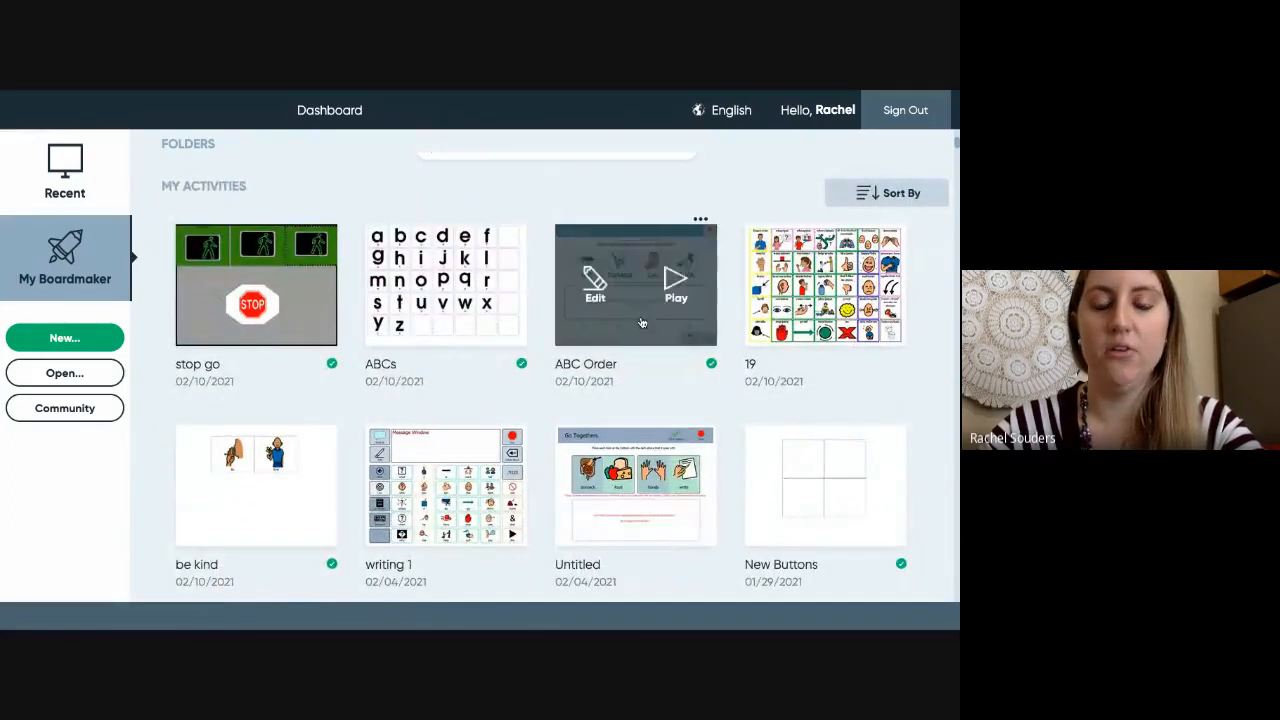
pyautogui.scroll(-1, 618, 455)
pyautogui.moveTo(618, 455)
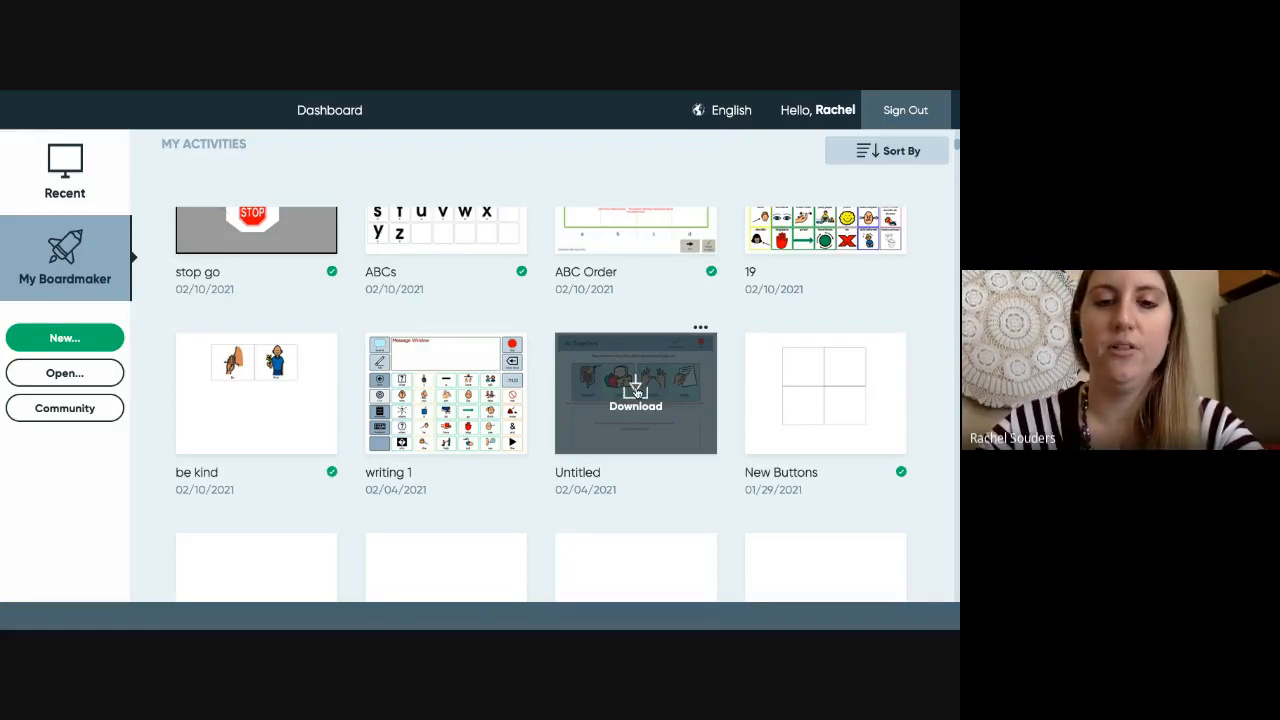
# - Start downloading the Untitled activity, cancel it, and return to the Recent activities list
pyautogui.click(636, 392)
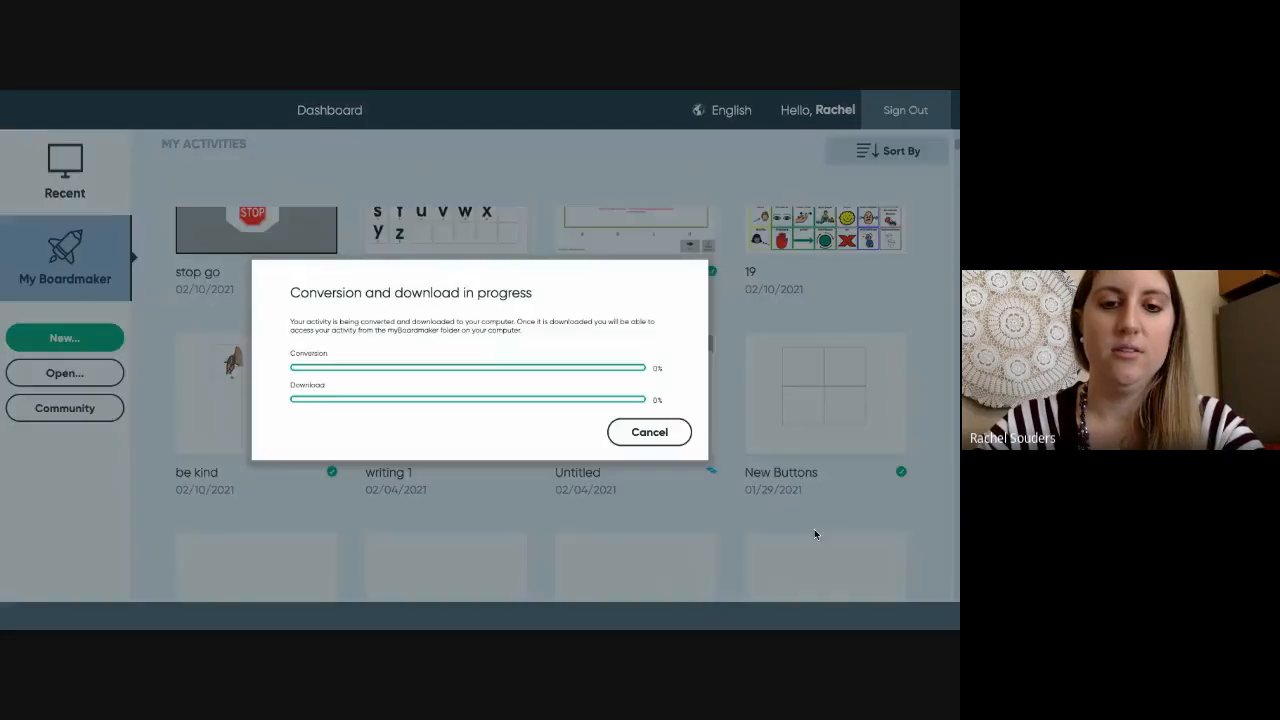
pyautogui.click(680, 434)
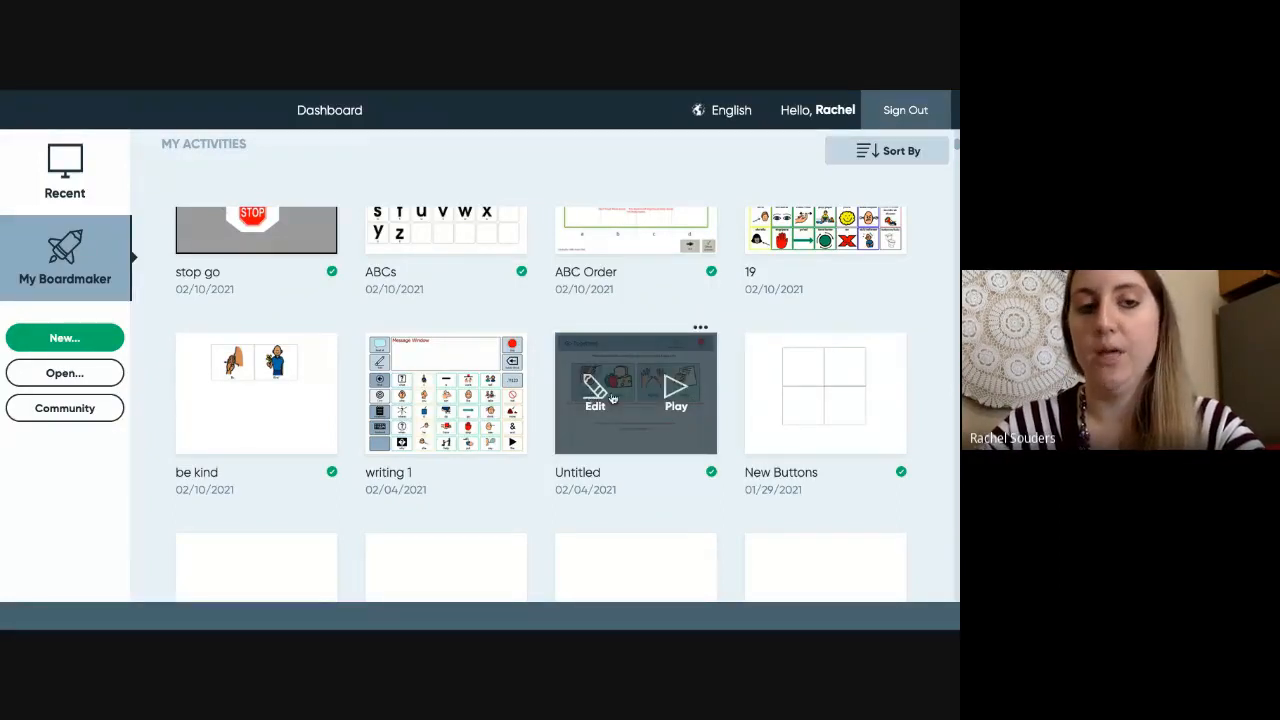
pyautogui.scroll(2, 609, 285)
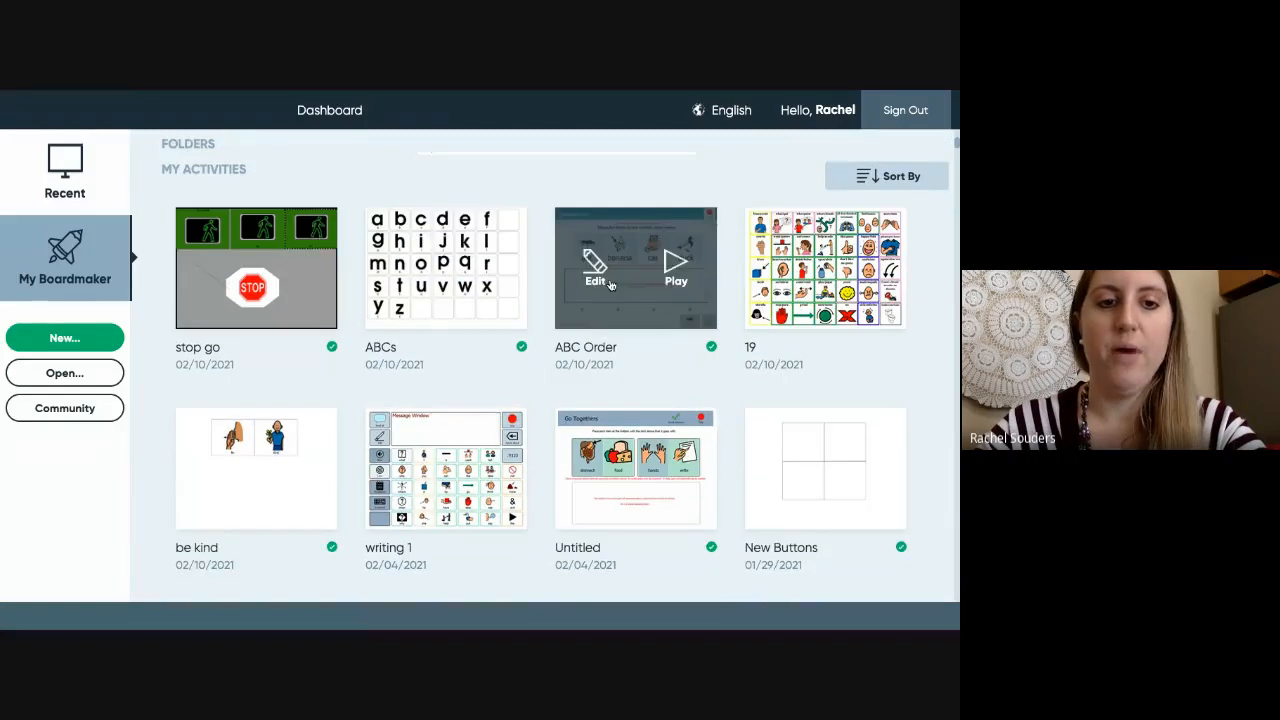
pyautogui.scroll(3, 609, 285)
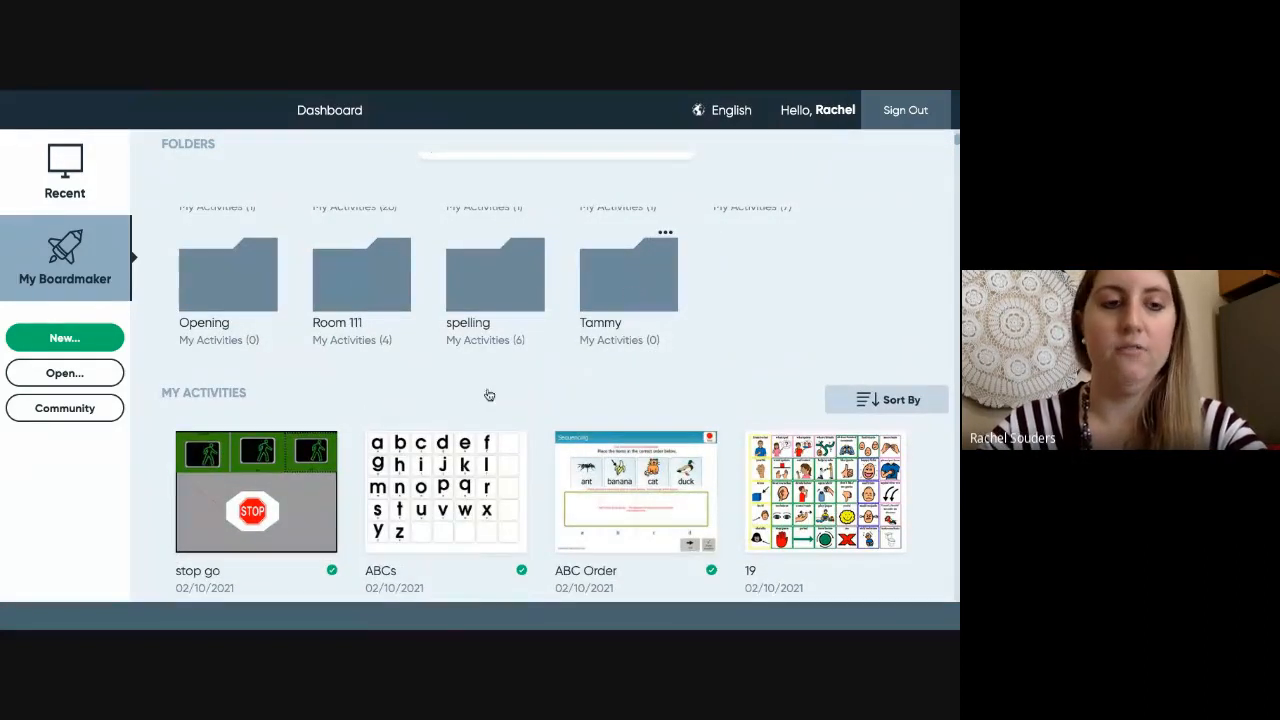
pyautogui.scroll(1, 100, 194)
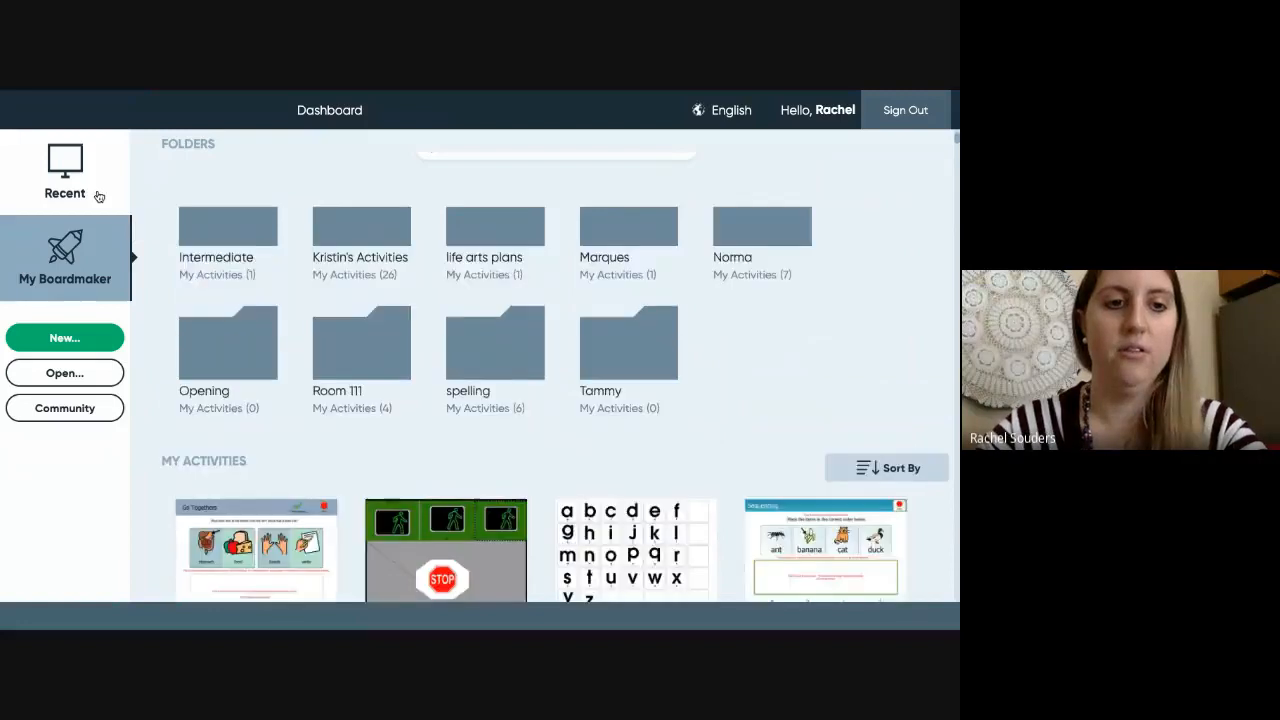
pyautogui.click(99, 195)
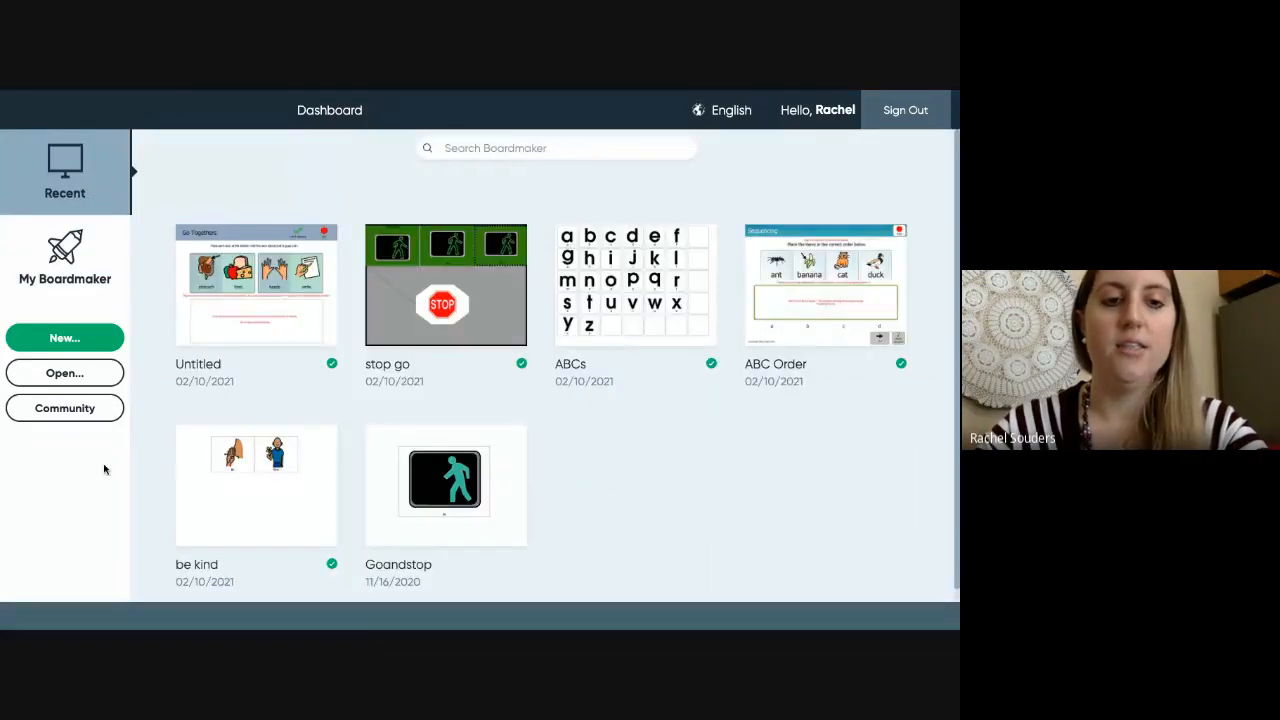
# - Search the Community activity library for 'ABCs'
pyautogui.click(62, 408)
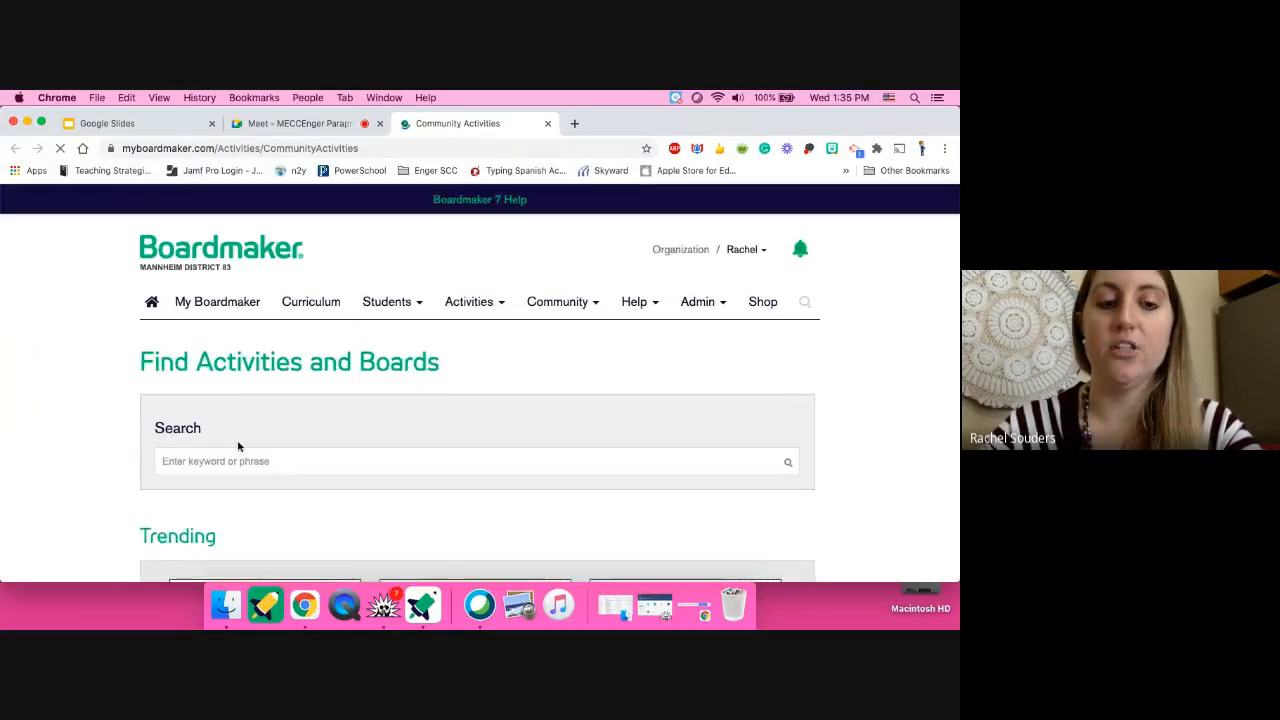
pyautogui.scroll(-1, 240, 457)
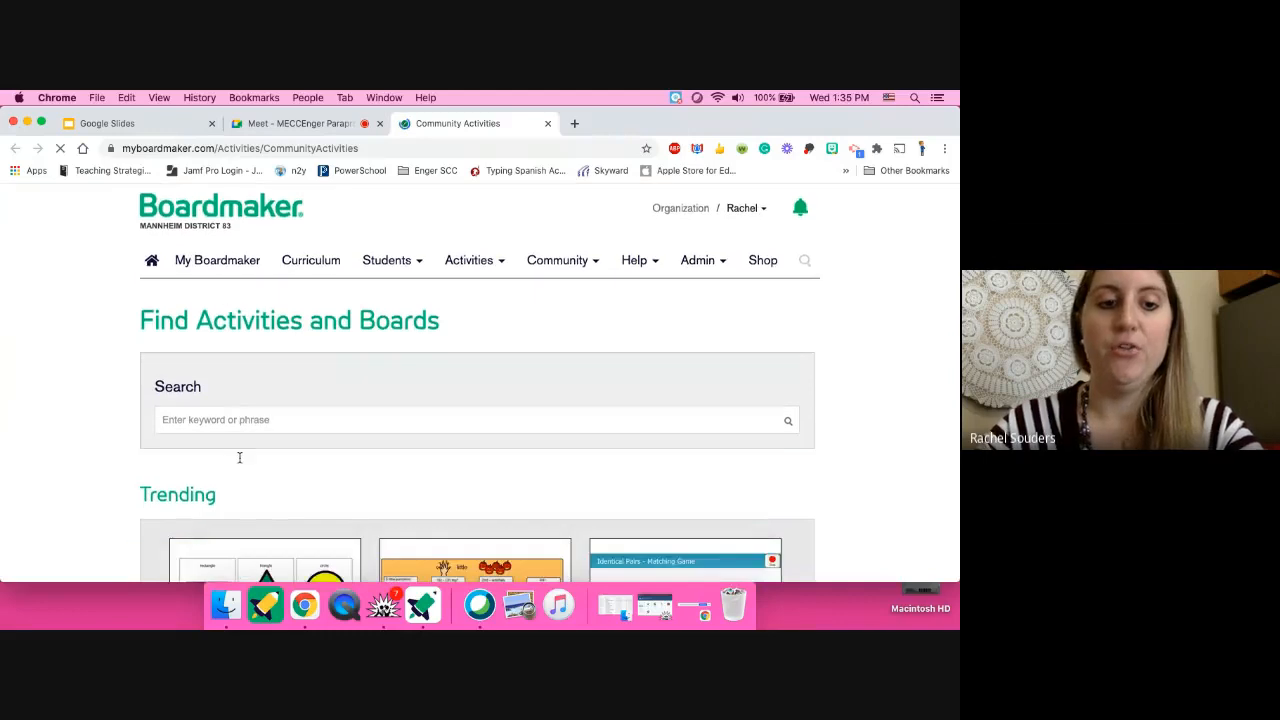
pyautogui.click(228, 407)
pyautogui.write('ABCs')
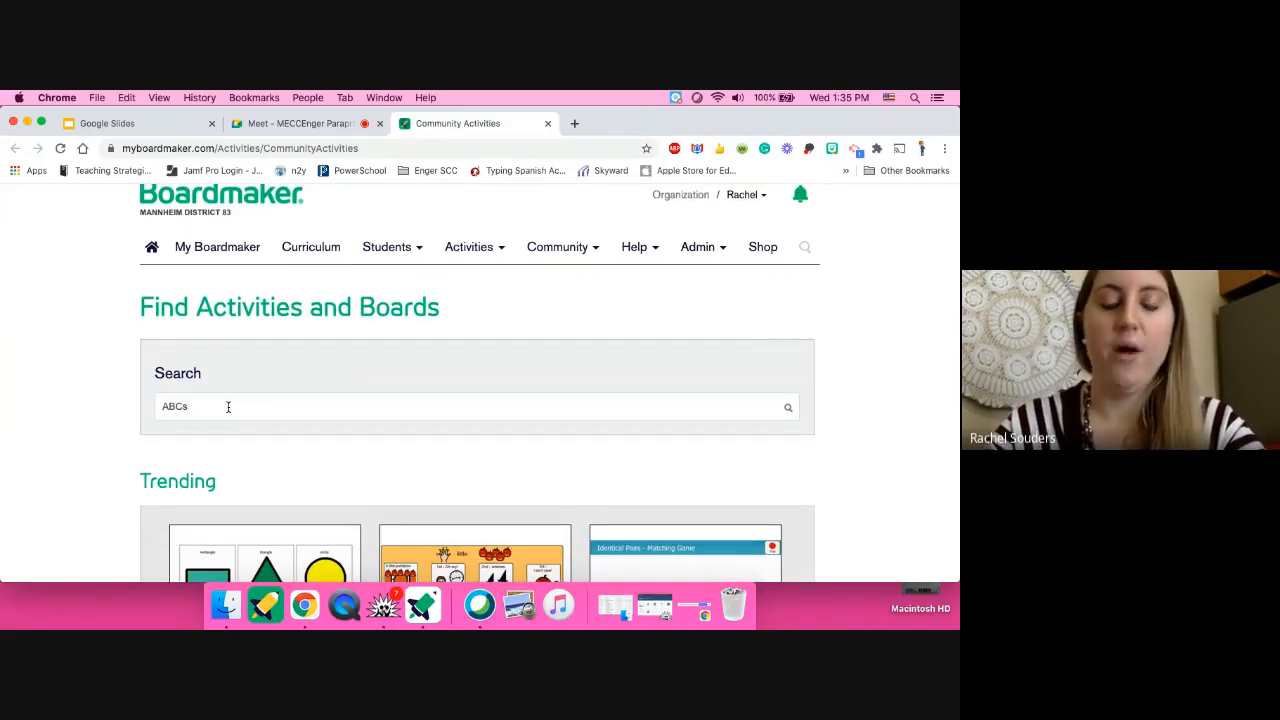
pyautogui.press('Return')
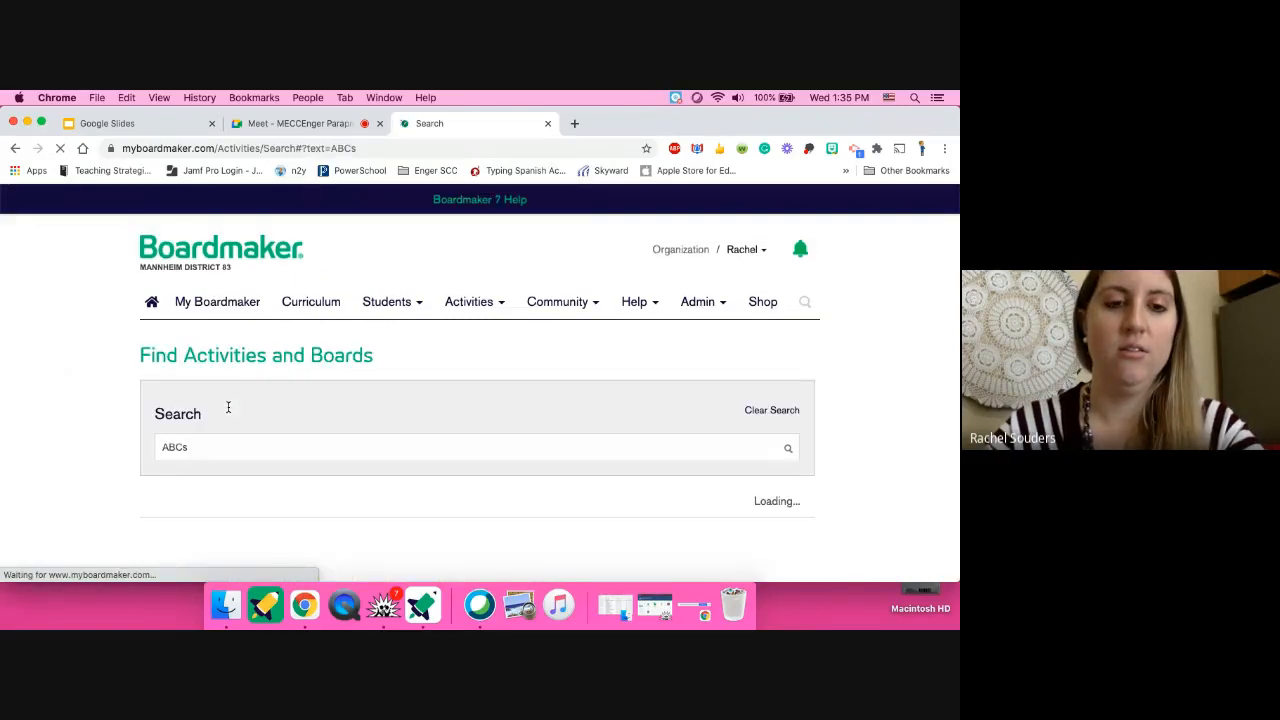
pyautogui.scroll(-4, 228, 407)
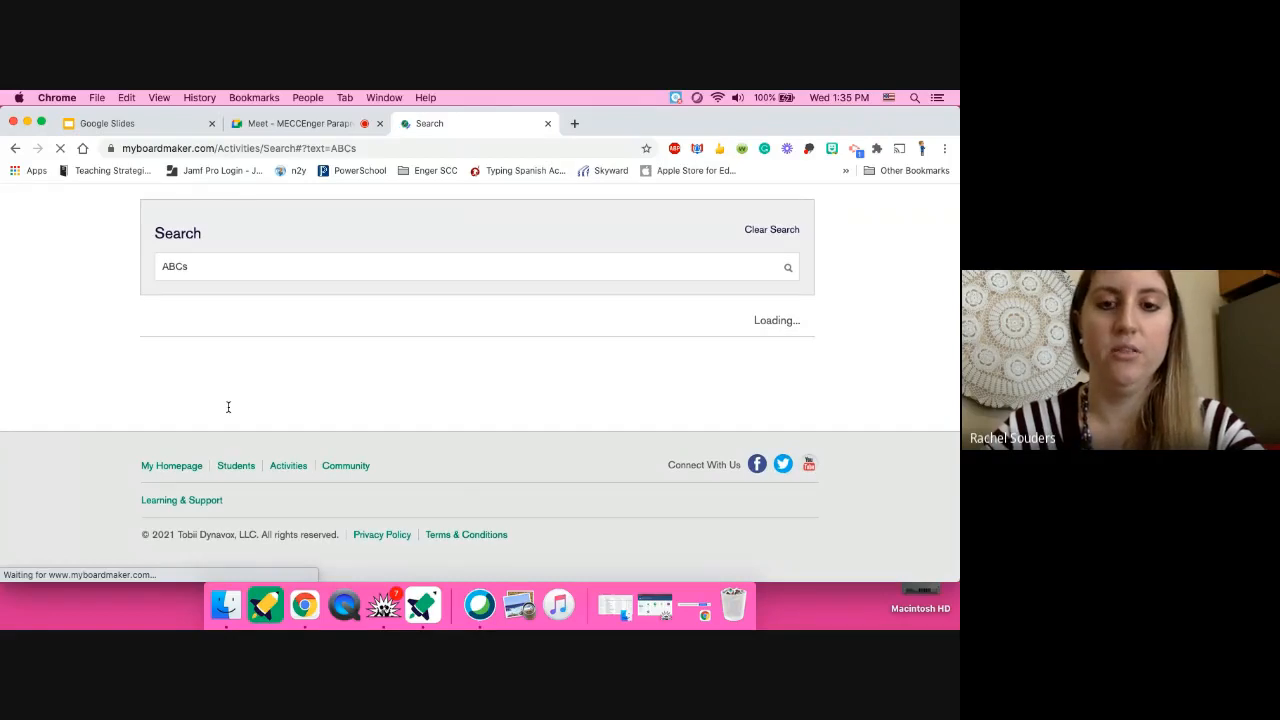
pyautogui.scroll(-3, 326, 376)
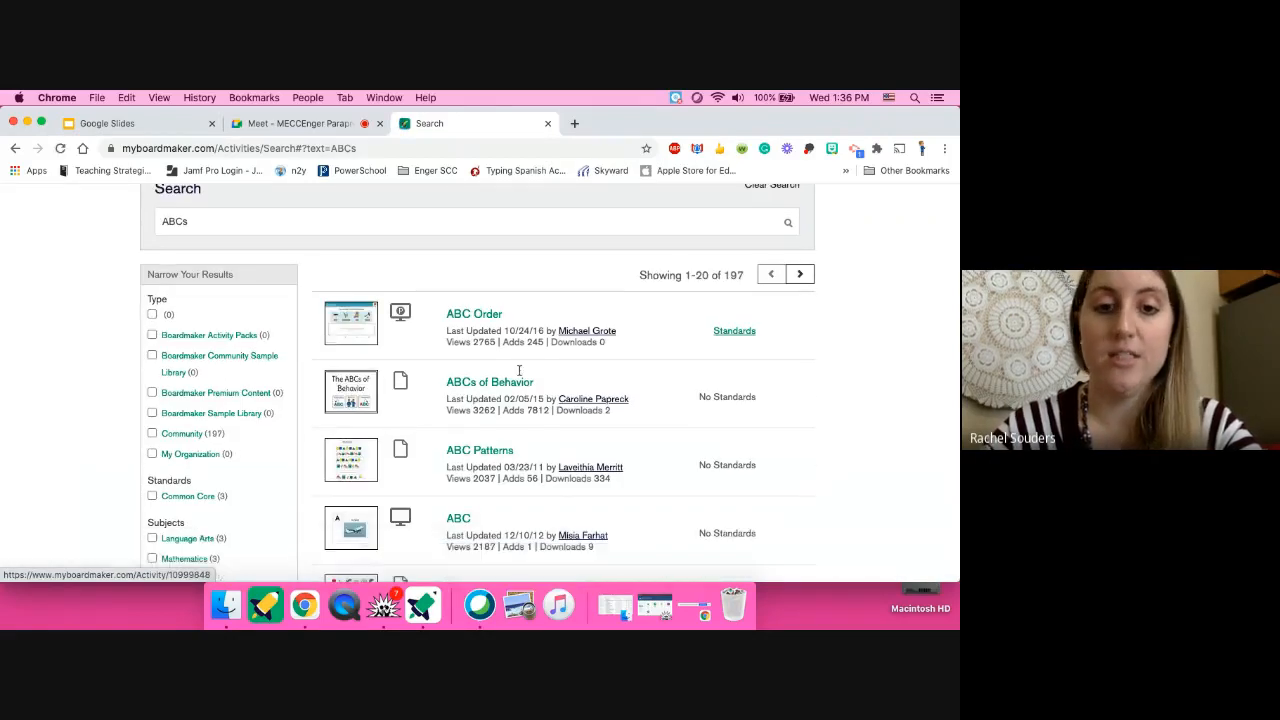
pyautogui.scroll(-6, 470, 385)
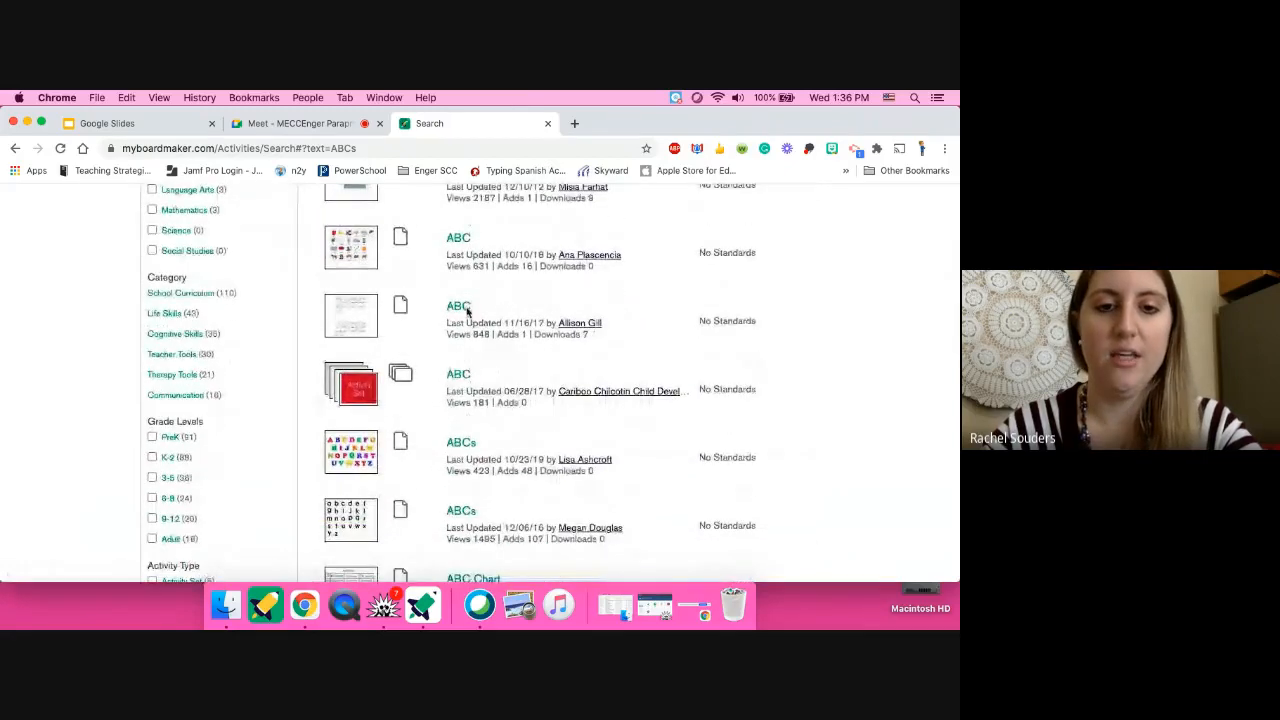
# - Open the ABC alphabet result, add a copy to My Activities, and open it for editing
pyautogui.click(459, 308)
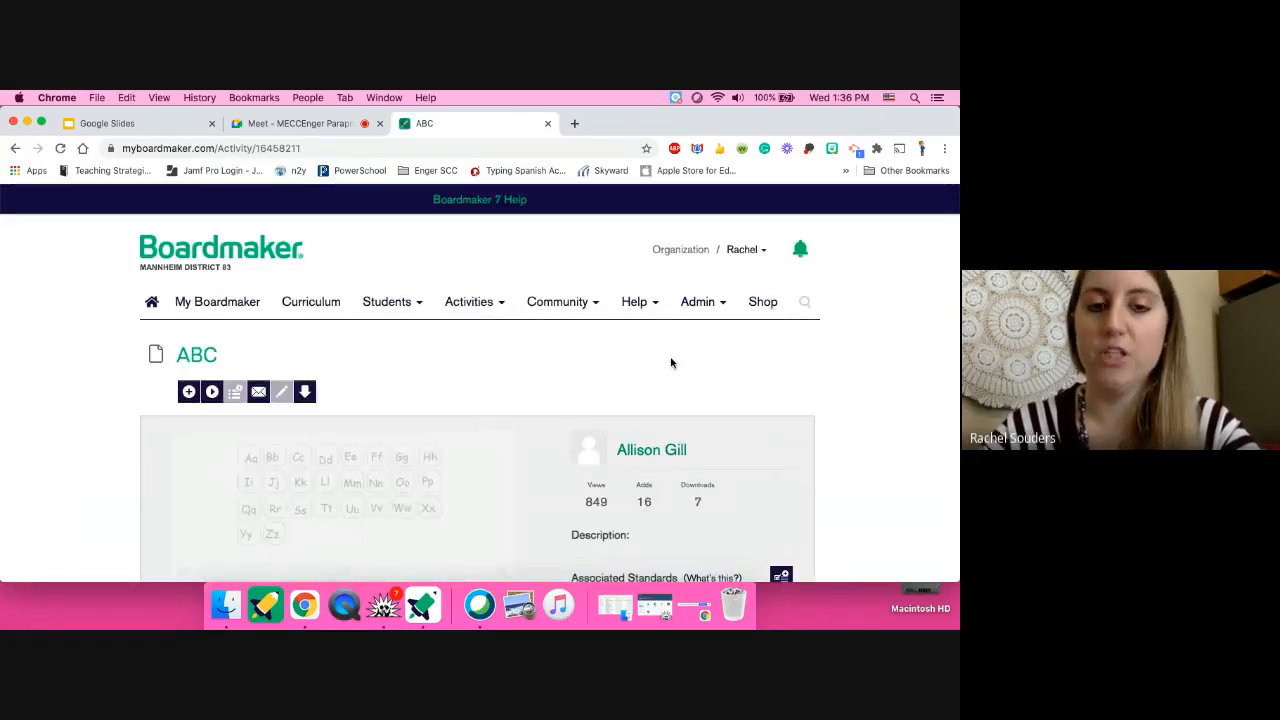
pyautogui.scroll(-1, 671, 363)
pyautogui.scroll(-1, 671, 363)
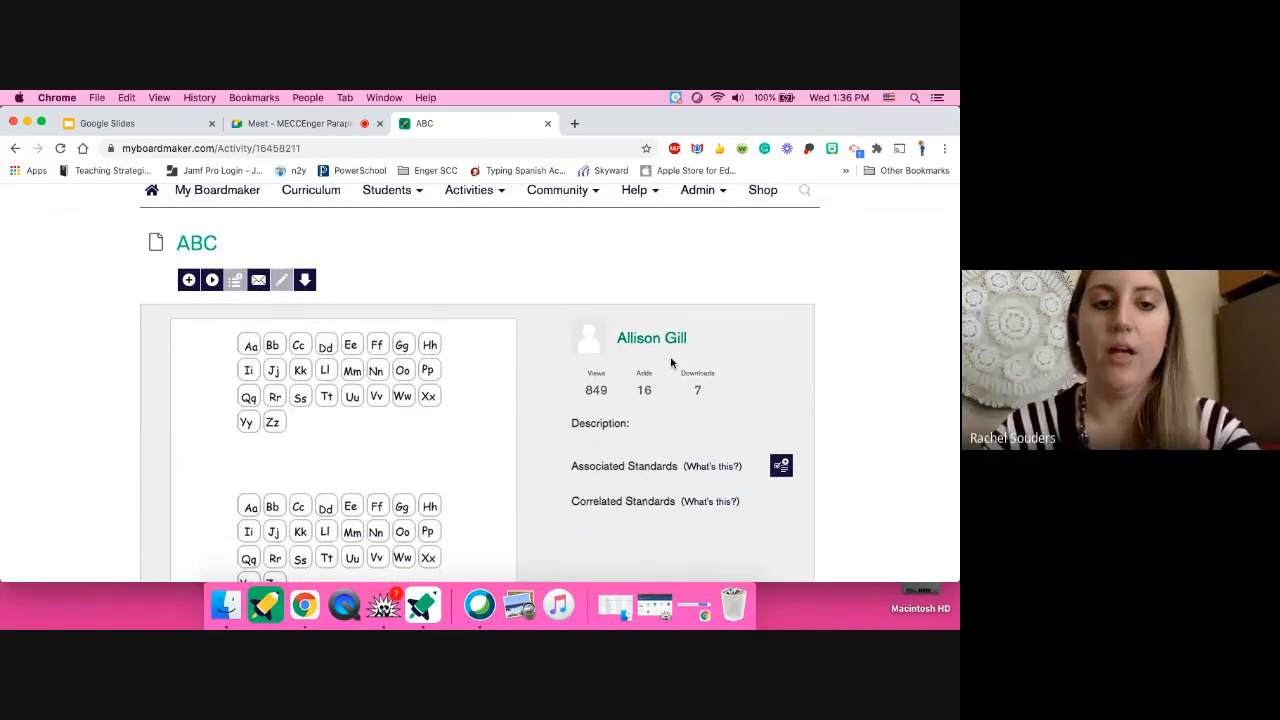
pyautogui.click(188, 281)
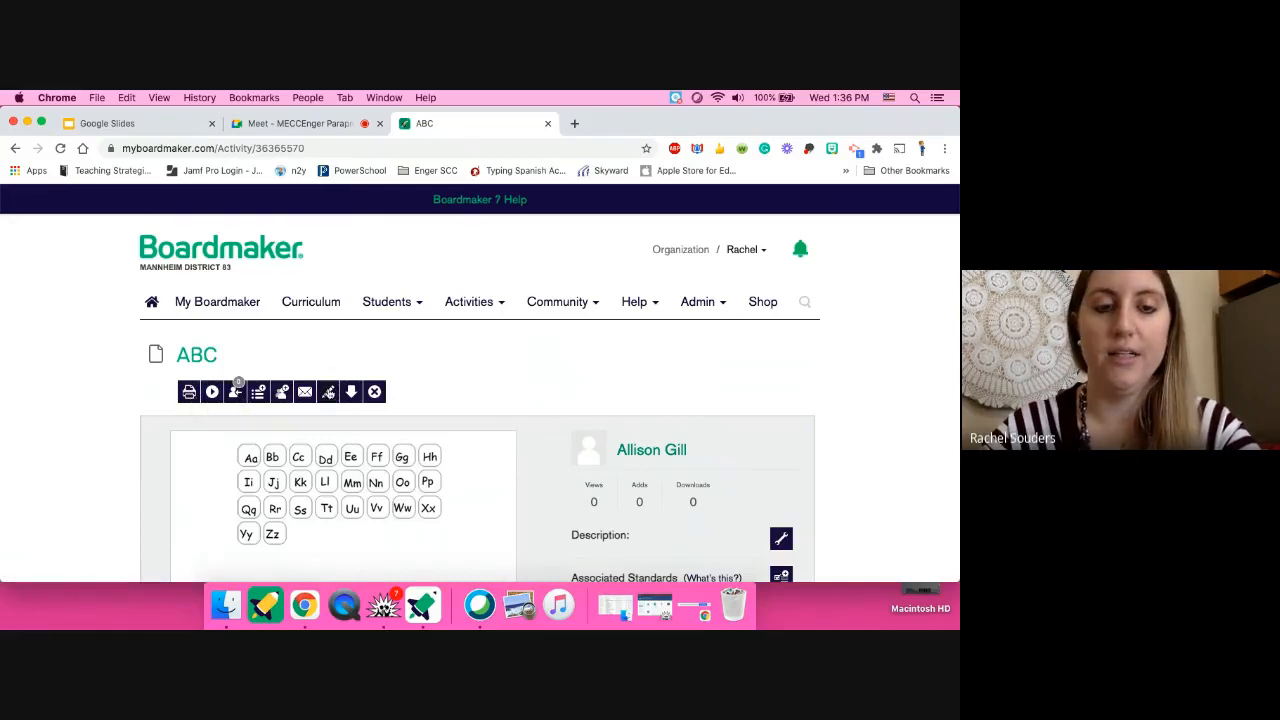
pyautogui.click(328, 393)
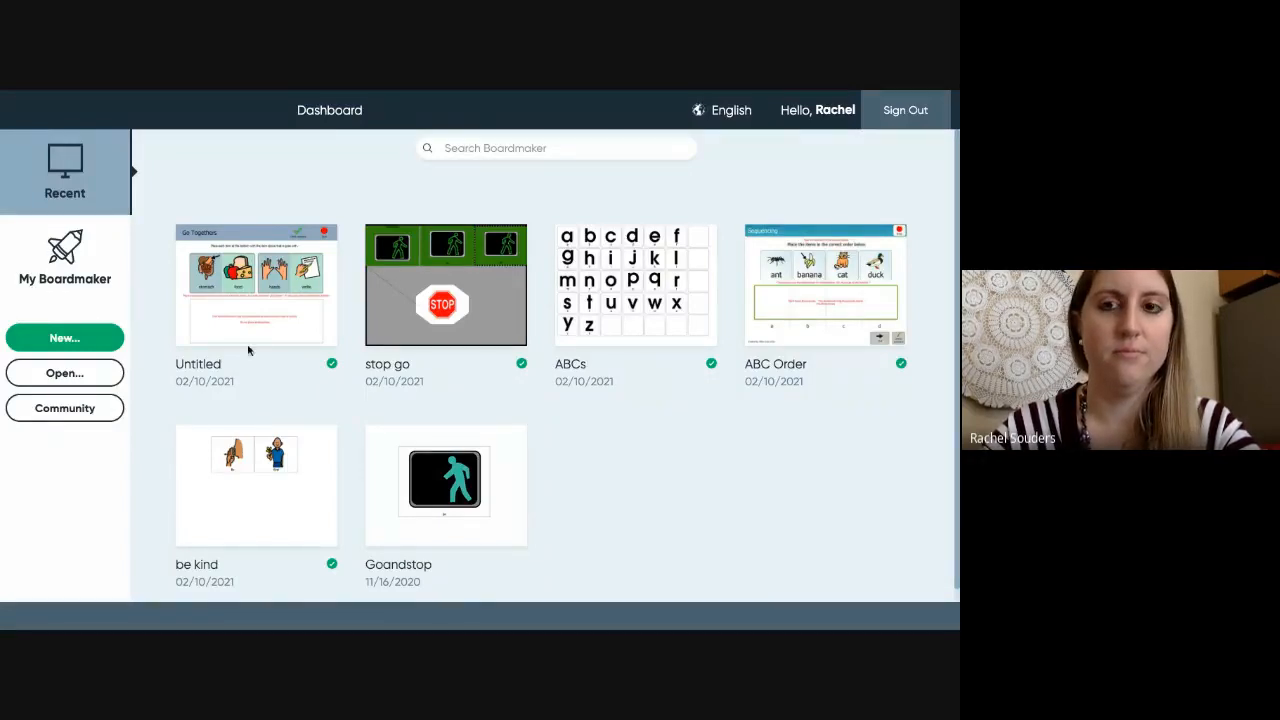
# - Open the copied ABC activity in the desktop Editor, then return to the Dashboard
pyautogui.moveTo(124, 93)
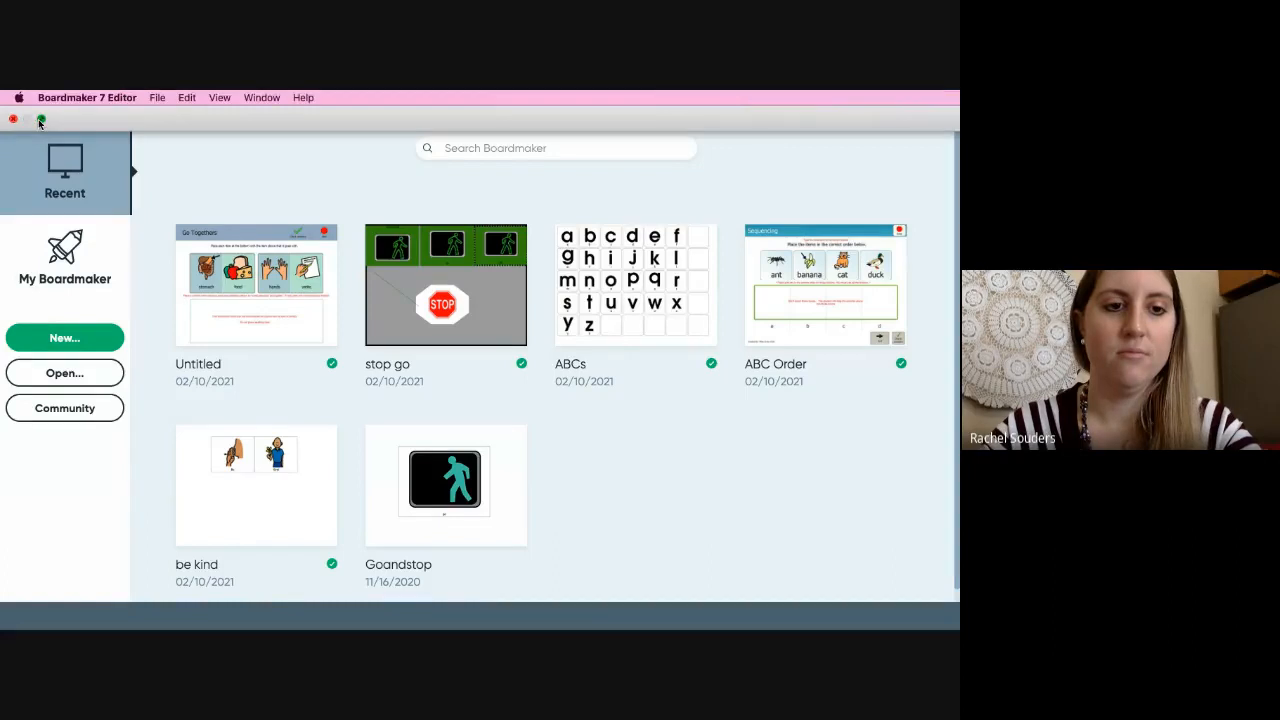
pyautogui.click(41, 119)
pyautogui.click(41, 124)
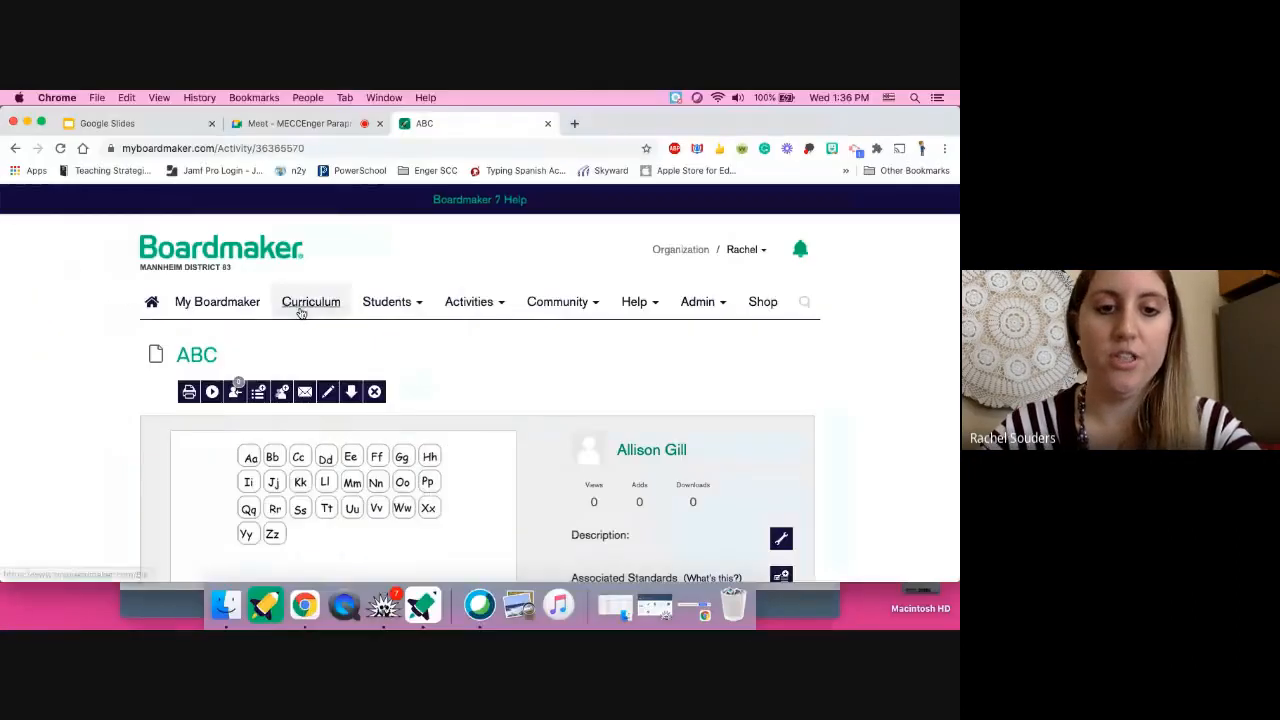
pyautogui.click(236, 391)
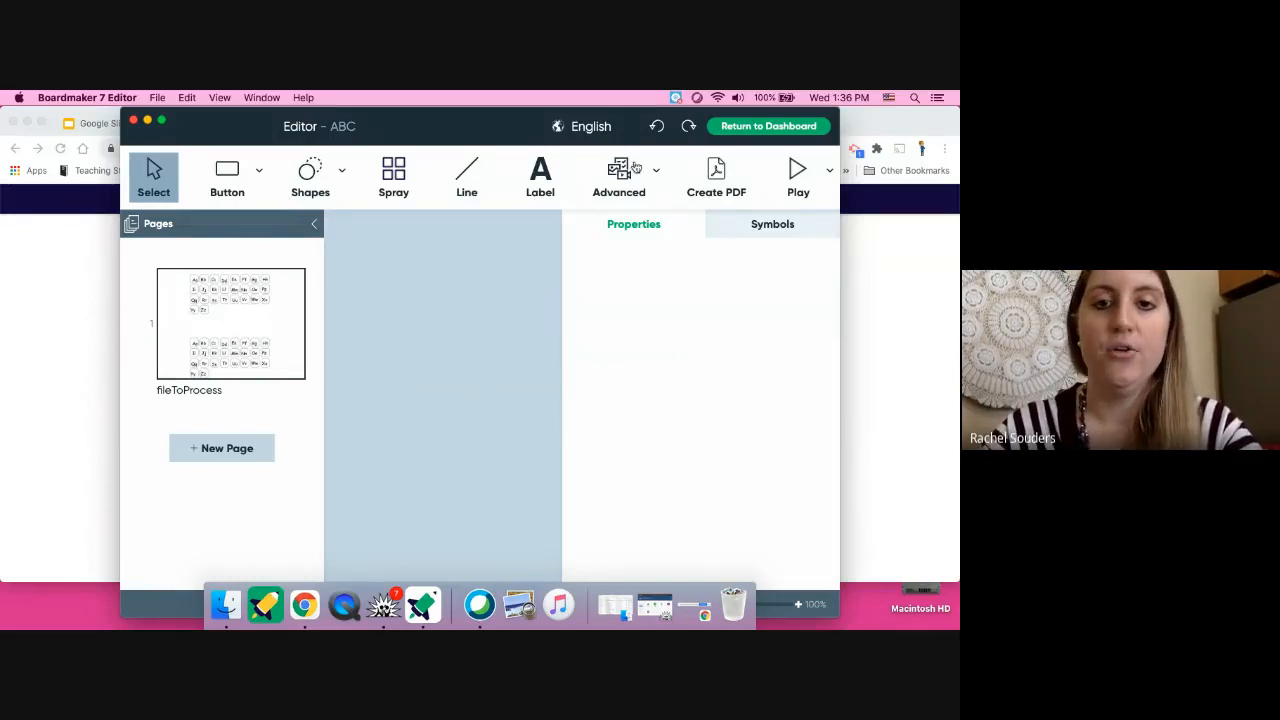
pyautogui.click(752, 129)
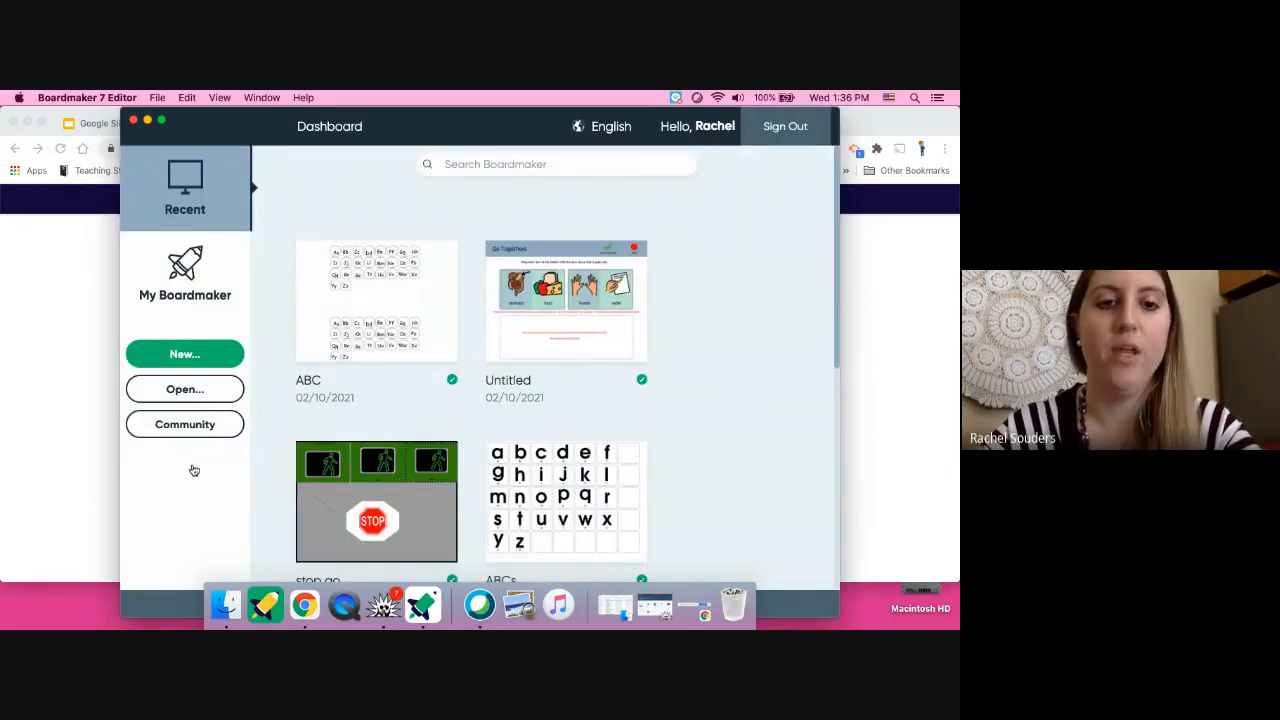
# - Start a new activity and show the Printable template category
pyautogui.click(182, 353)
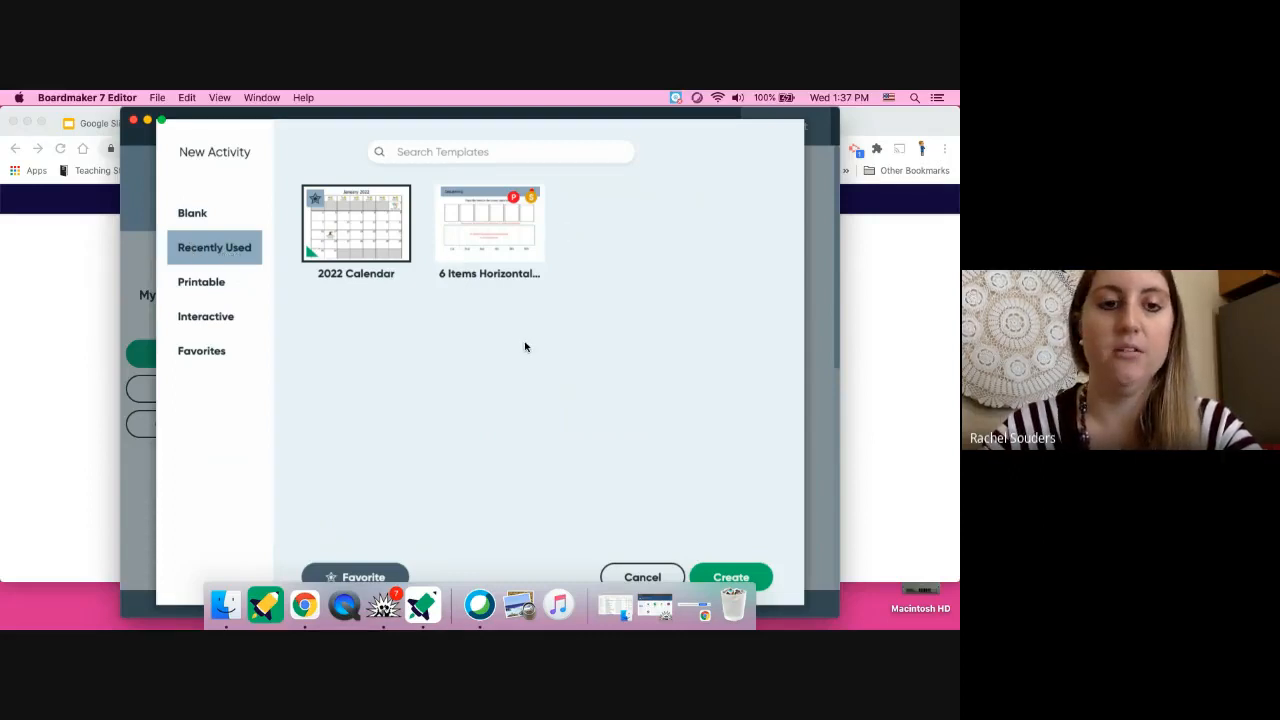
pyautogui.click(197, 286)
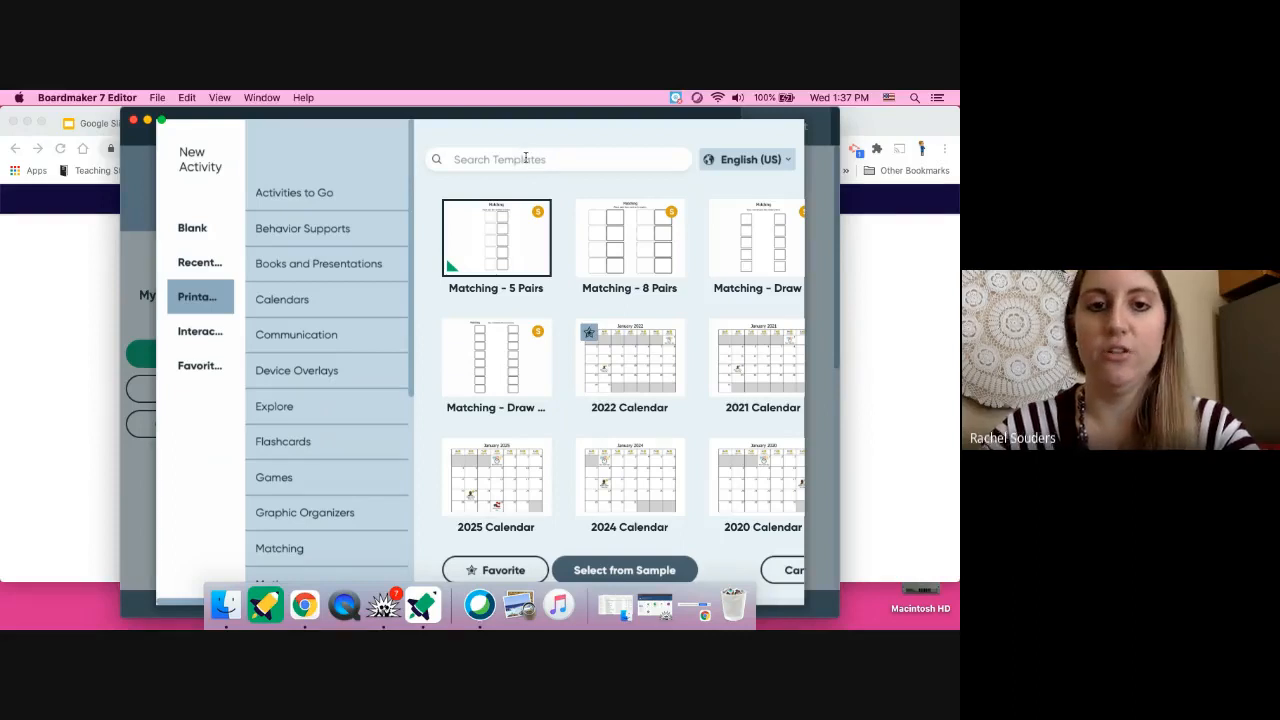
# - Search templates for 'calendar', favorite the 2021 Calendar, and view the Favorites list
pyautogui.write('ca')
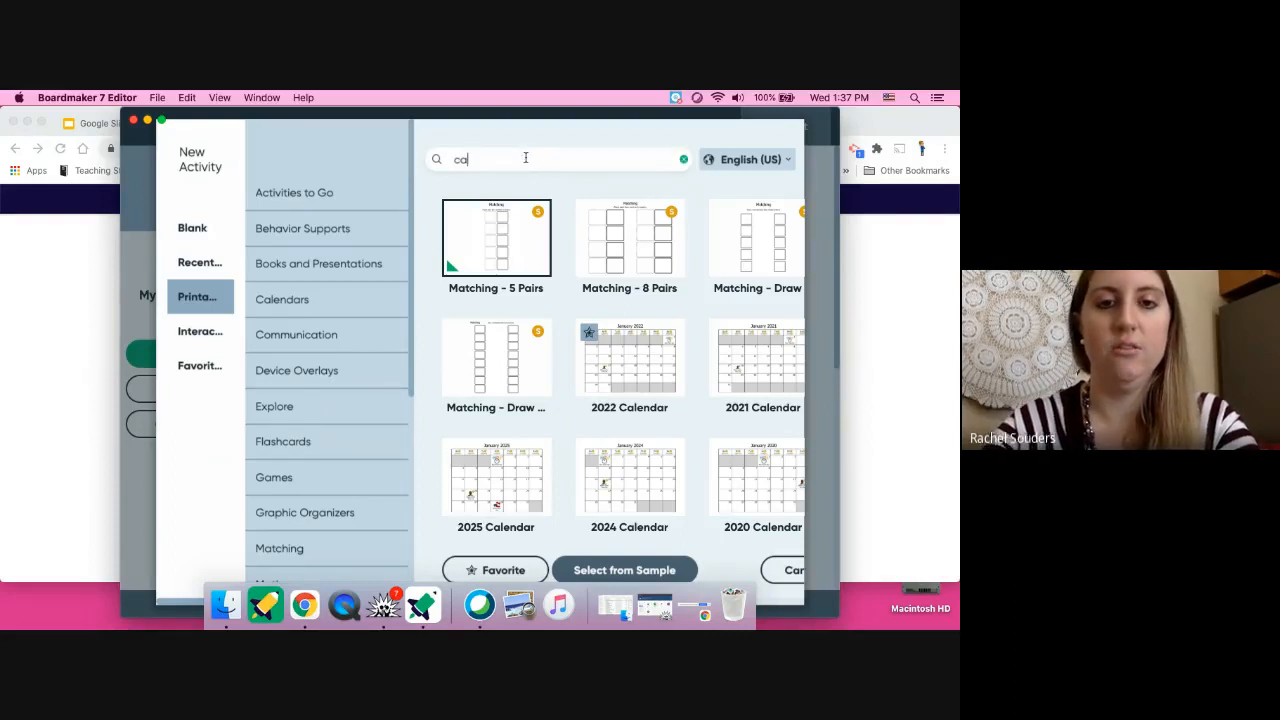
pyautogui.write('lendar')
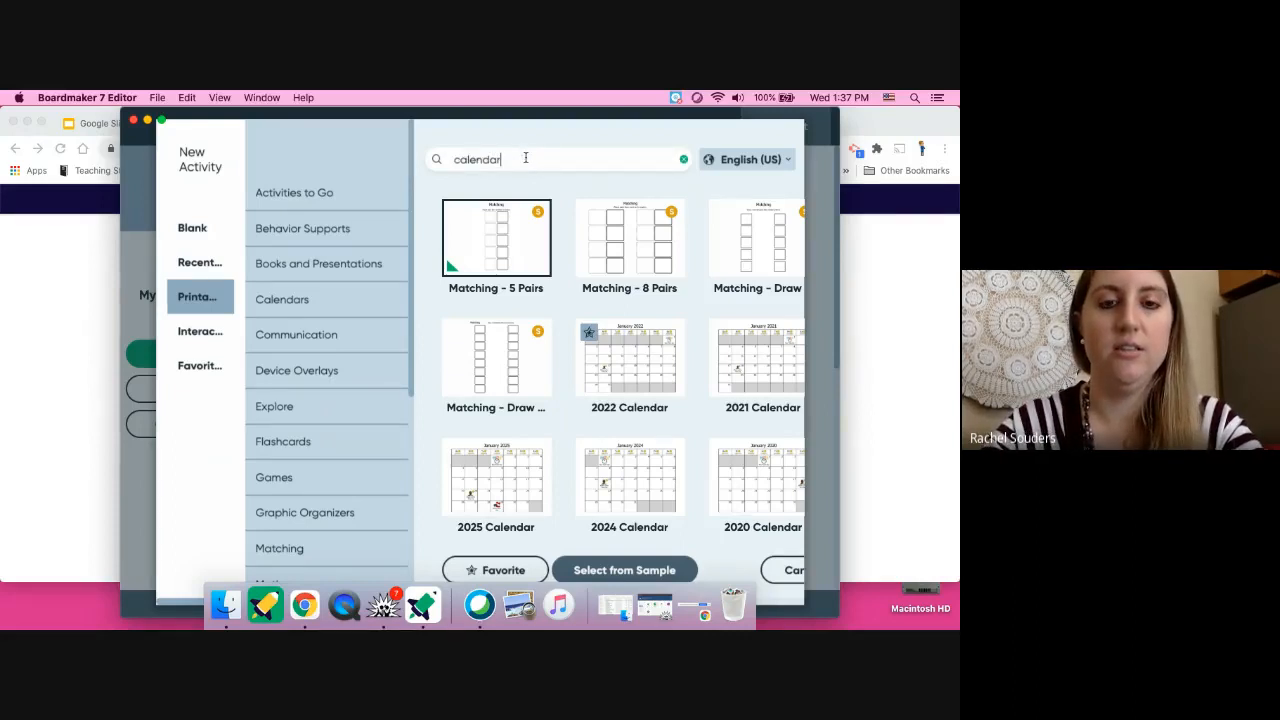
pyautogui.press('Return')
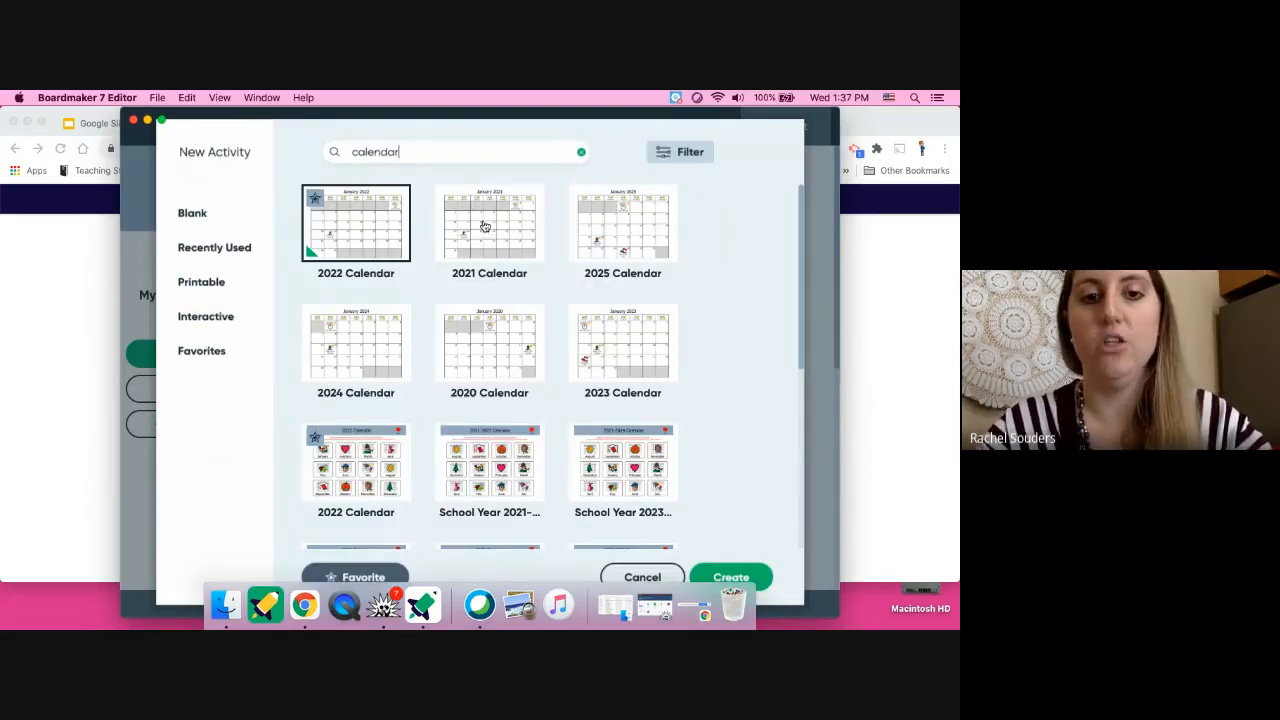
pyautogui.click(162, 121)
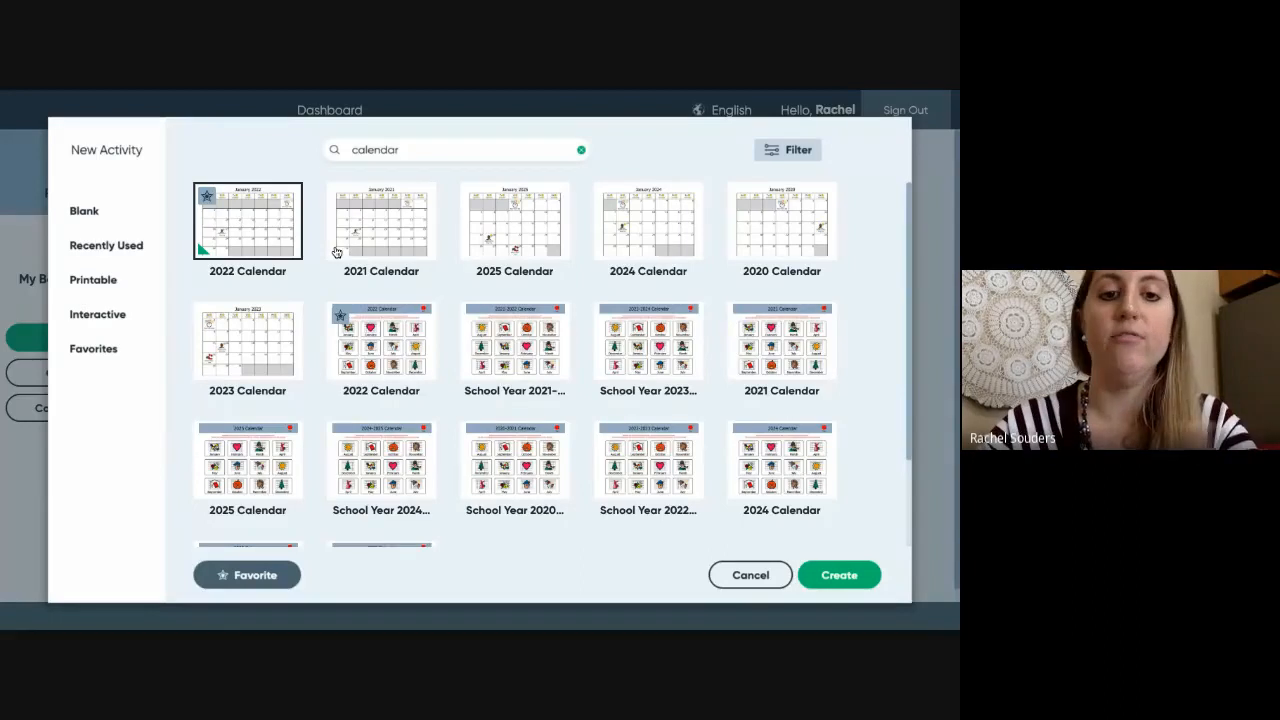
pyautogui.click(404, 233)
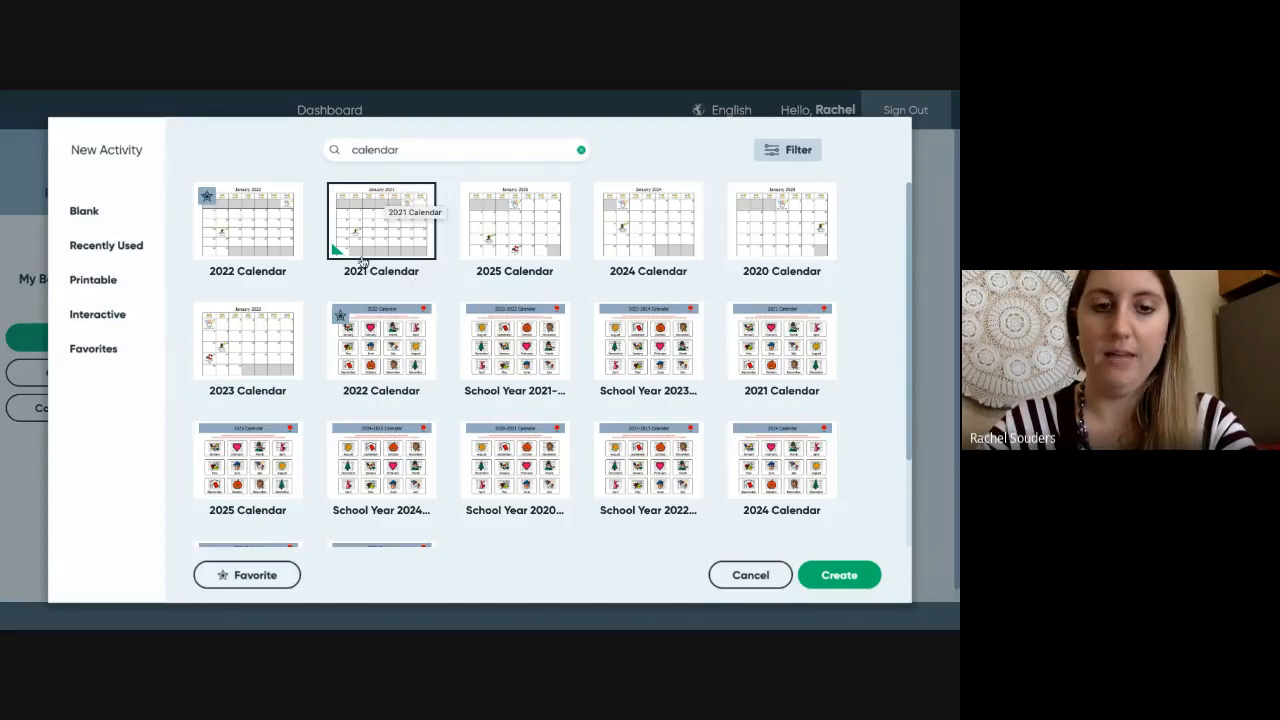
pyautogui.click(240, 578)
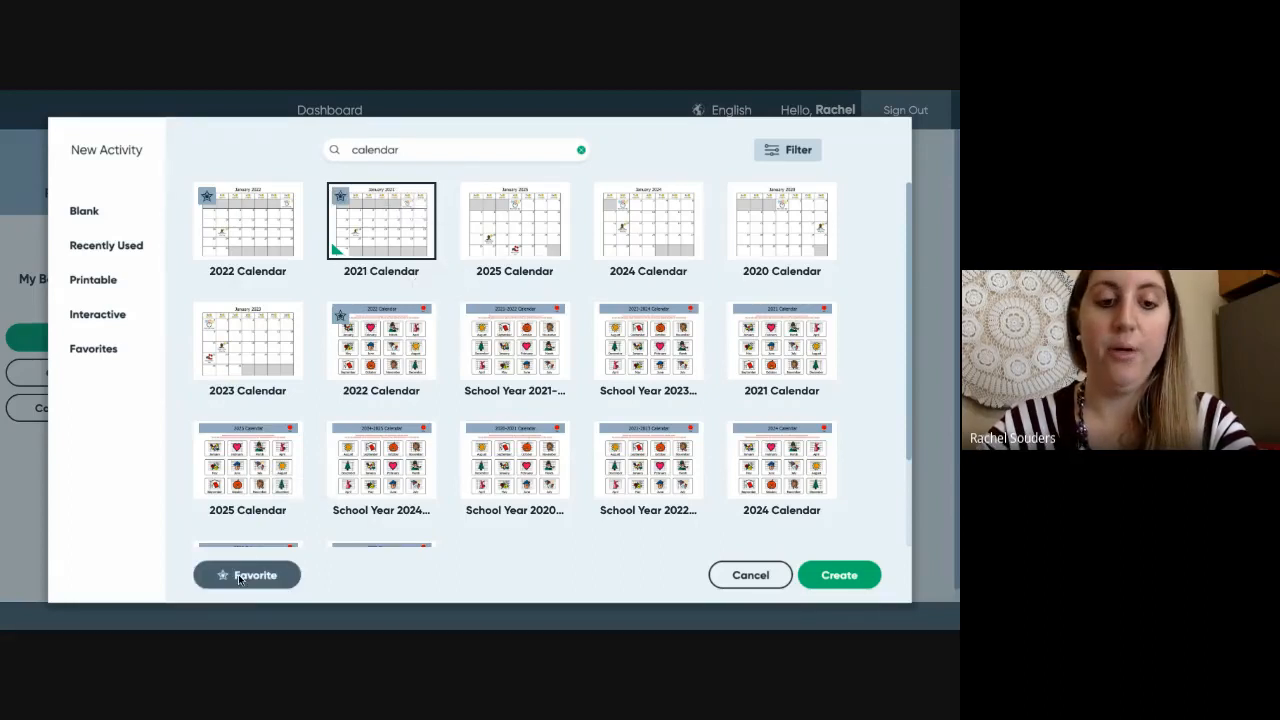
pyautogui.click(90, 351)
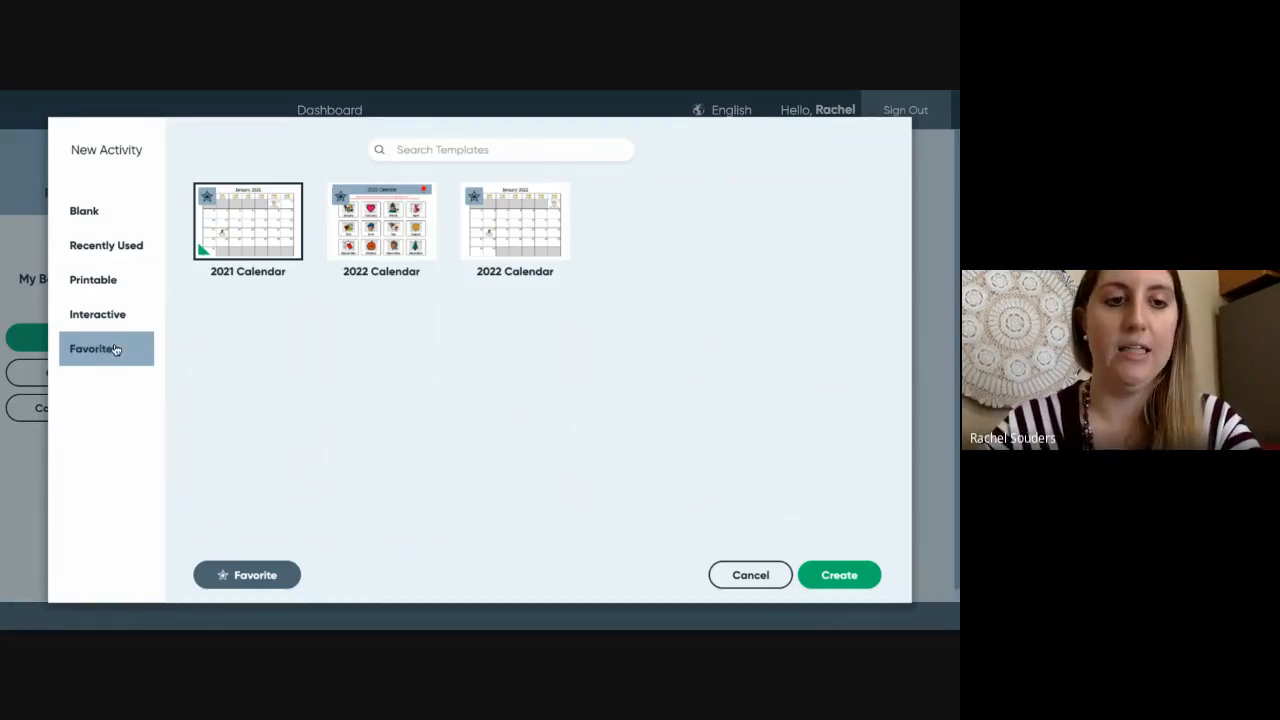
# - Create a new Blank activity using the Print (Landscape) layout
pyautogui.click(84, 212)
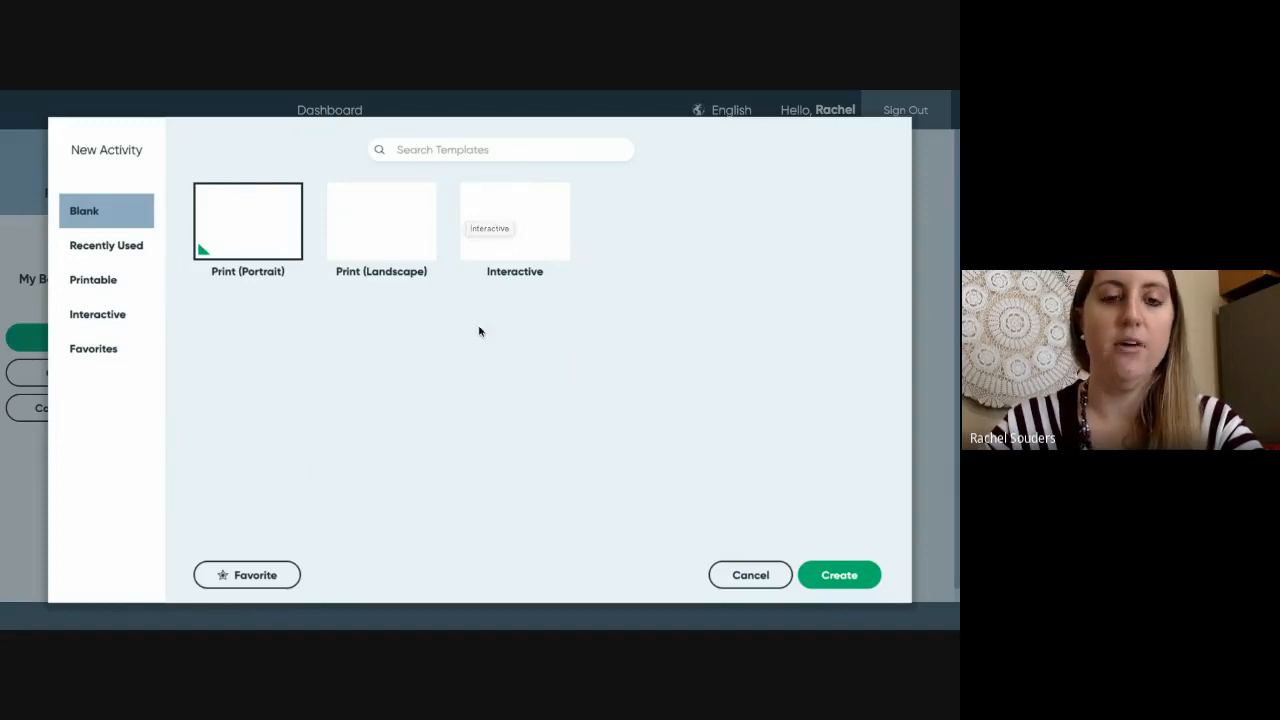
pyautogui.click(369, 228)
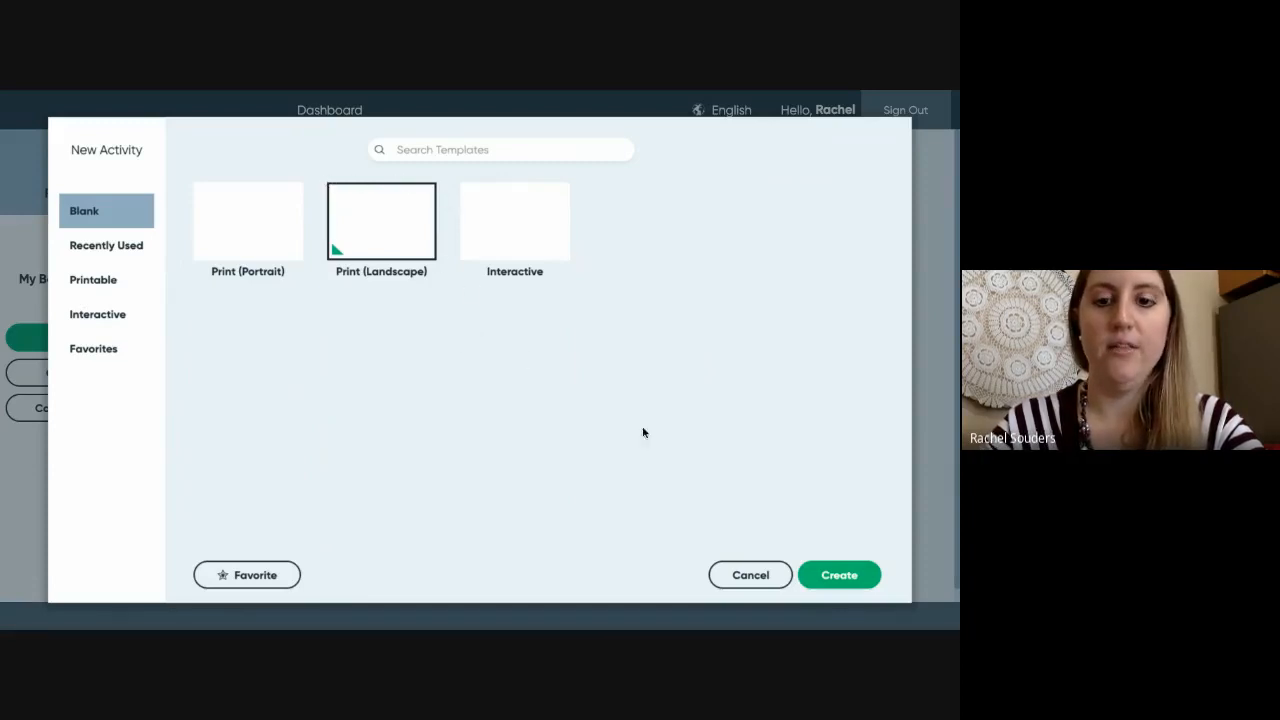
pyautogui.click(836, 575)
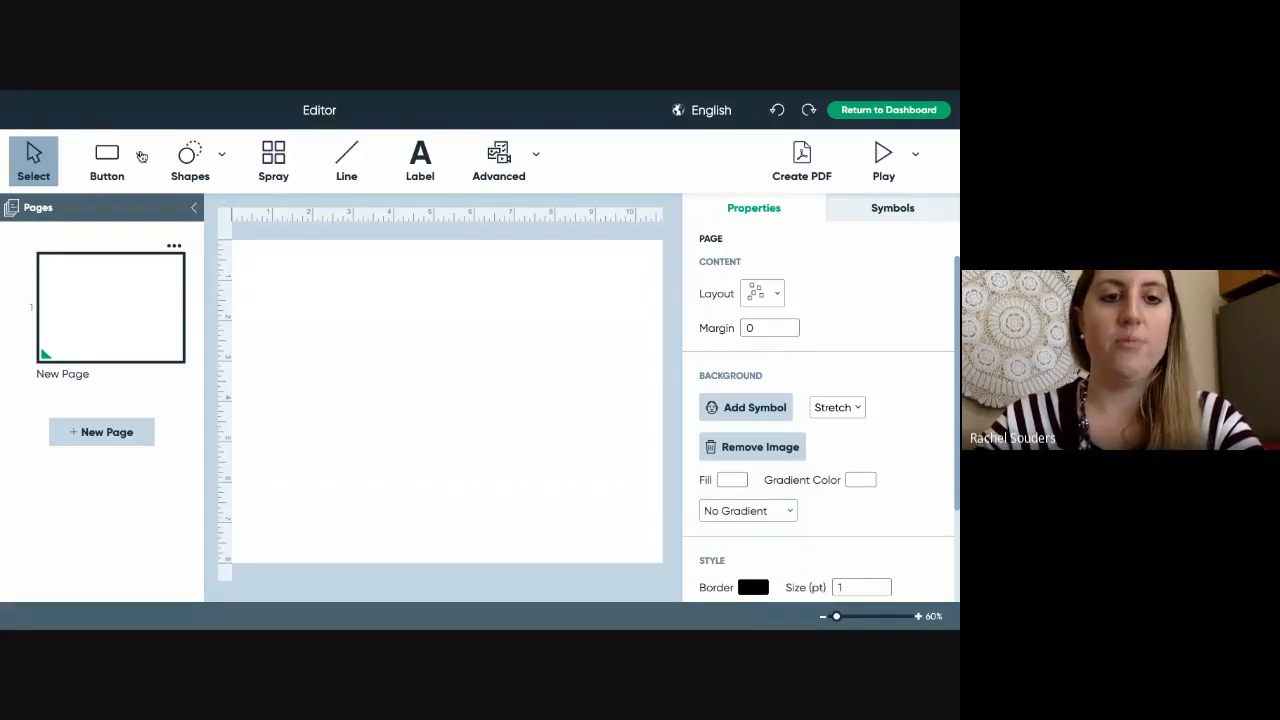
# - Show the Button tool's dropdown list of button types
pyautogui.click(139, 156)
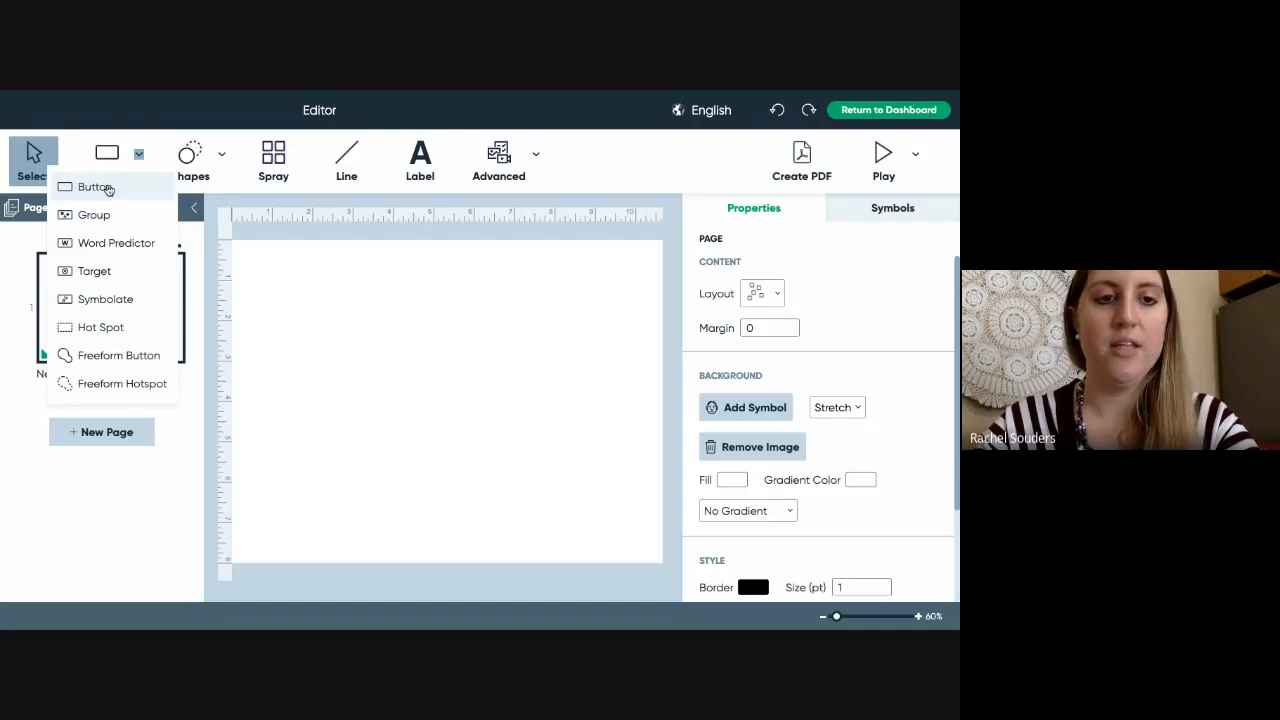
# - Draw a standard button near the page's top-left and resize it into a larger square box
pyautogui.click(109, 190)
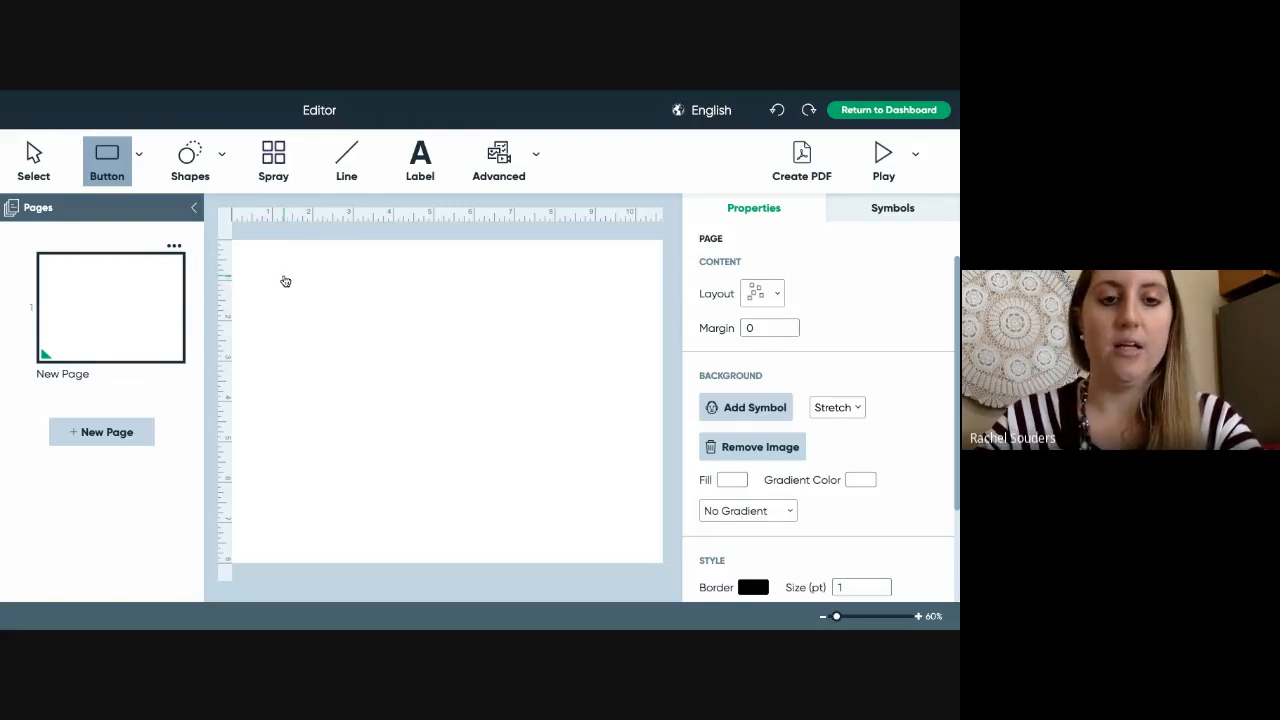
pyautogui.click(285, 281)
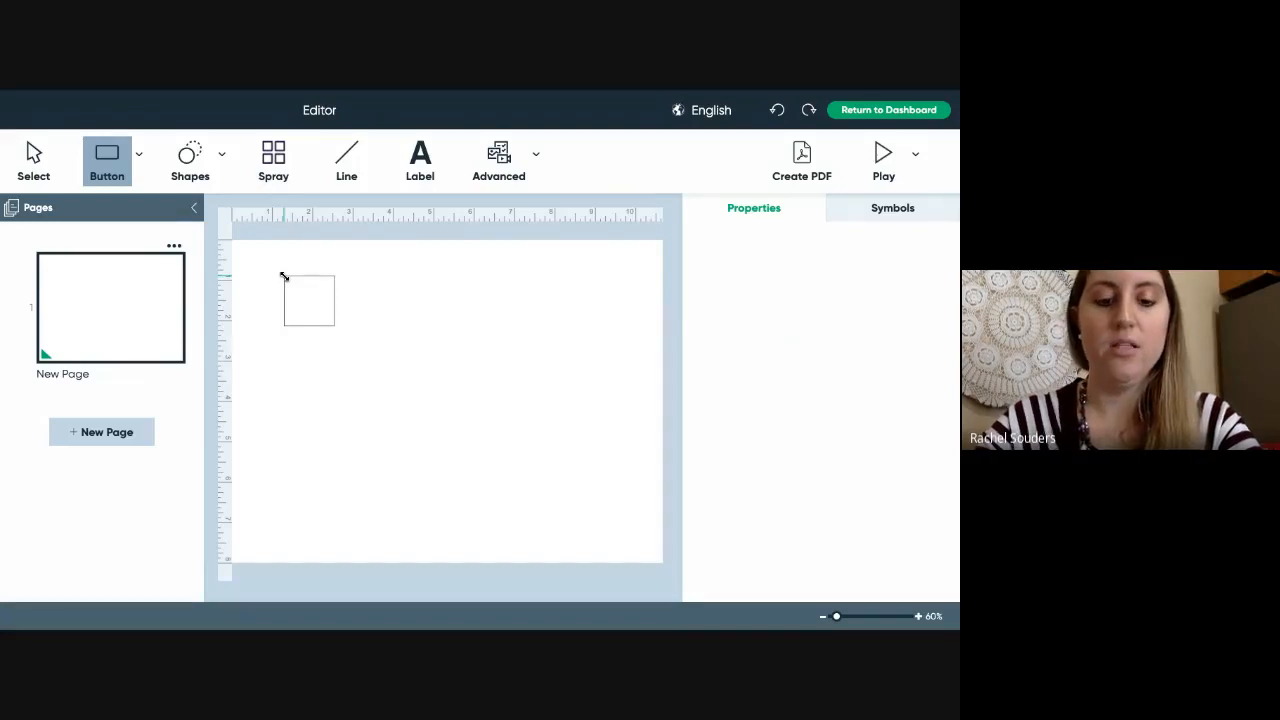
pyautogui.moveTo(284, 277); pyautogui.dragTo(414, 397)
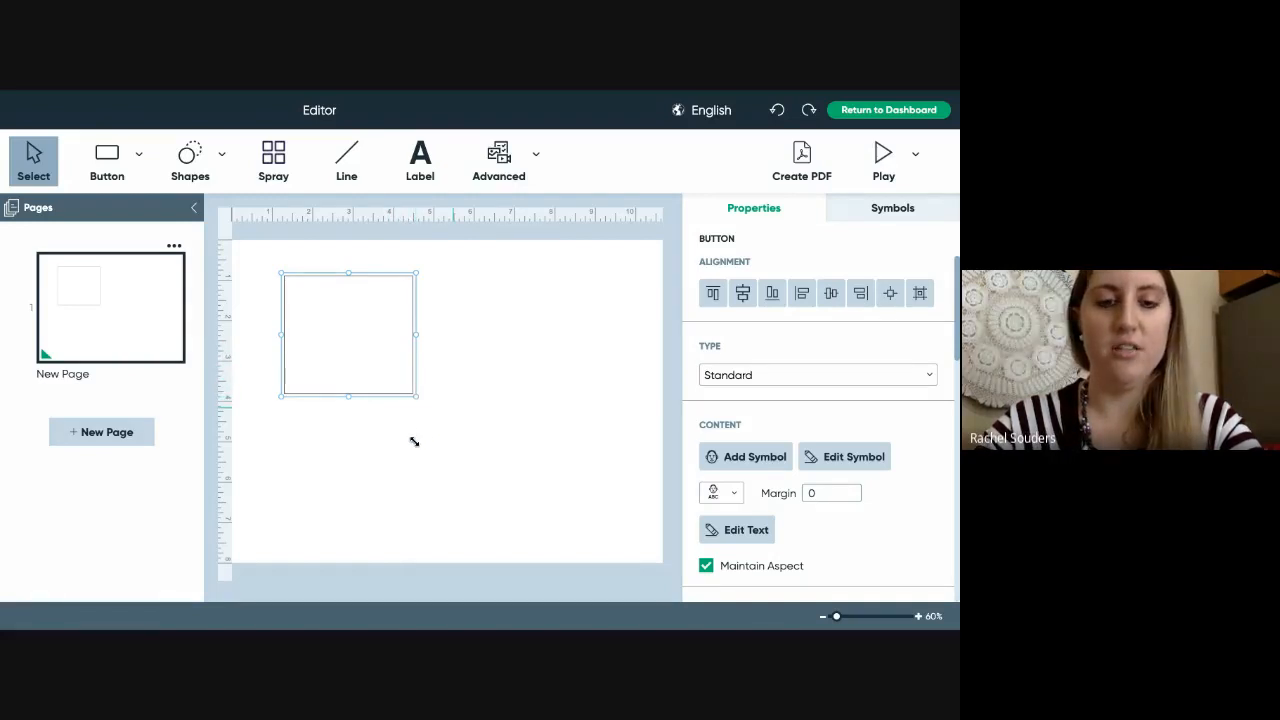
pyautogui.moveTo(414, 441); pyautogui.dragTo(398, 385)
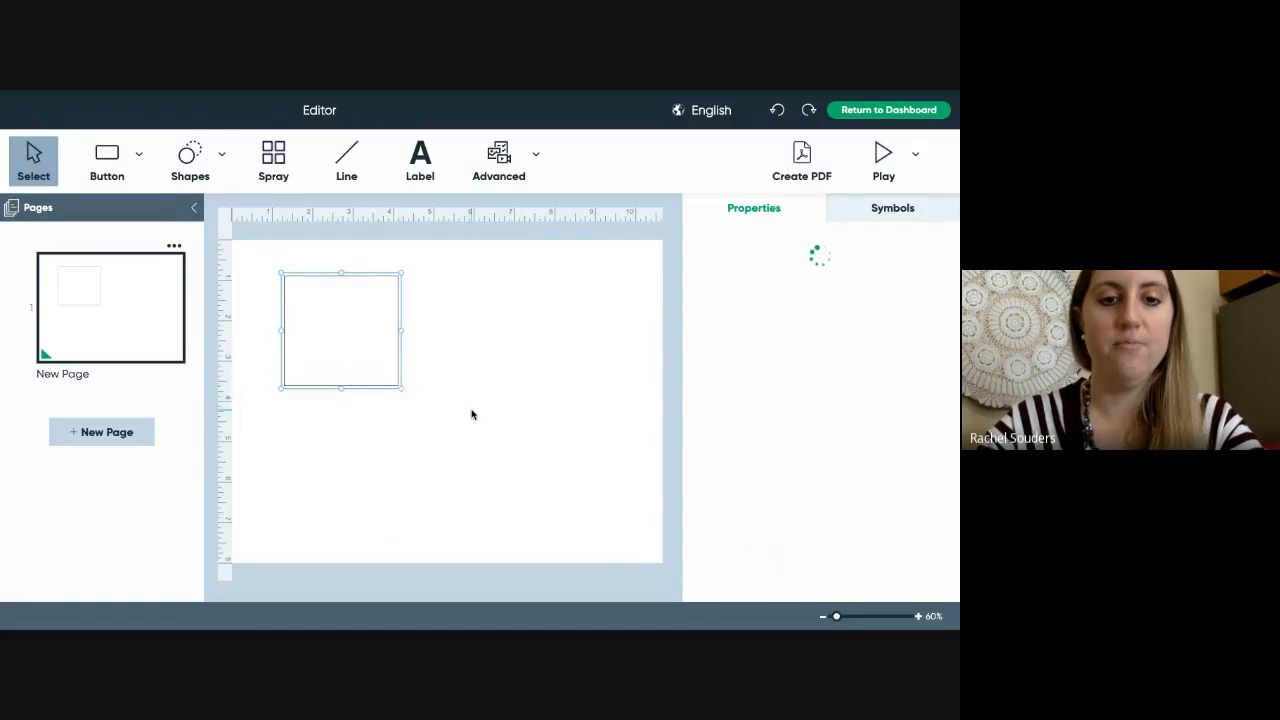
pyautogui.click(471, 414)
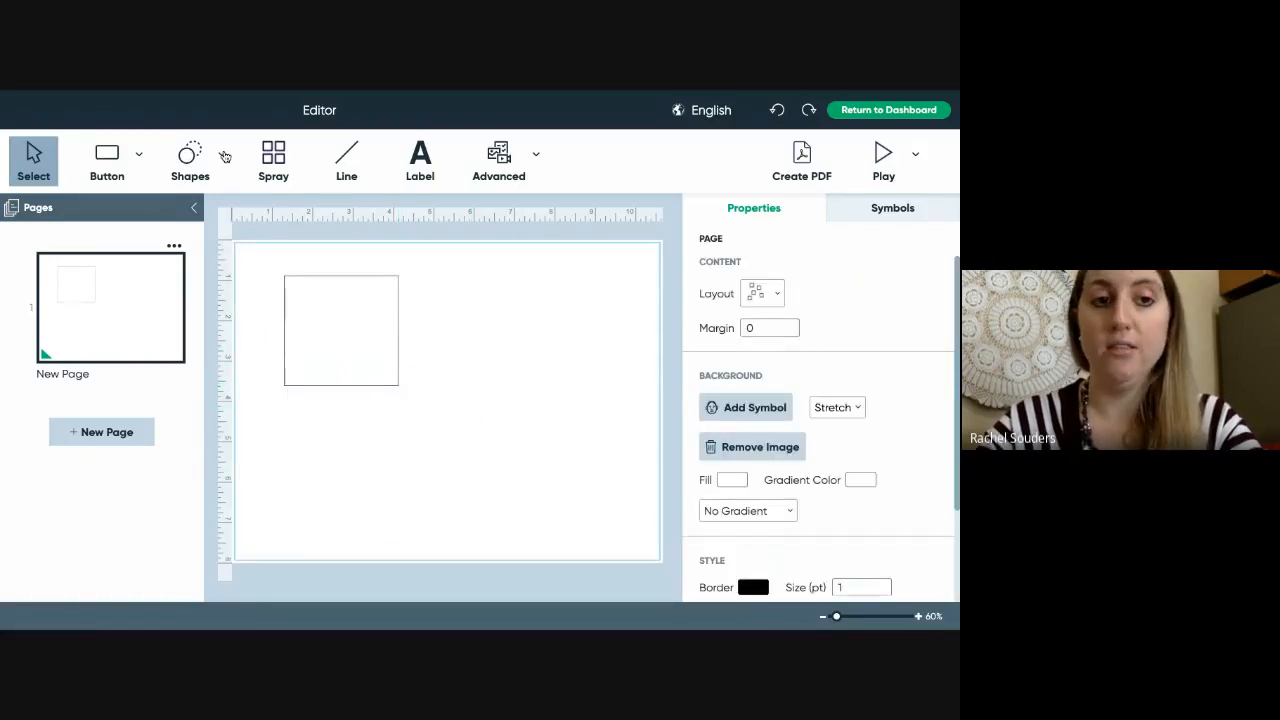
pyautogui.click(223, 155)
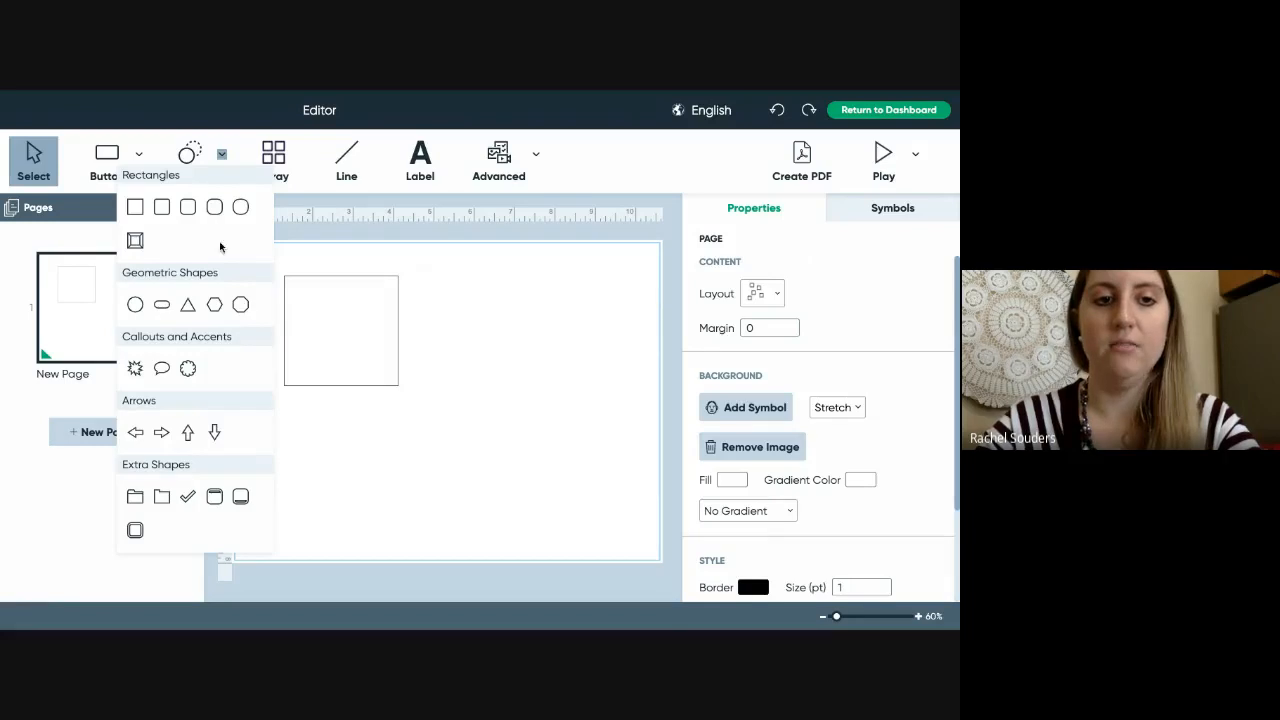
pyautogui.click(241, 306)
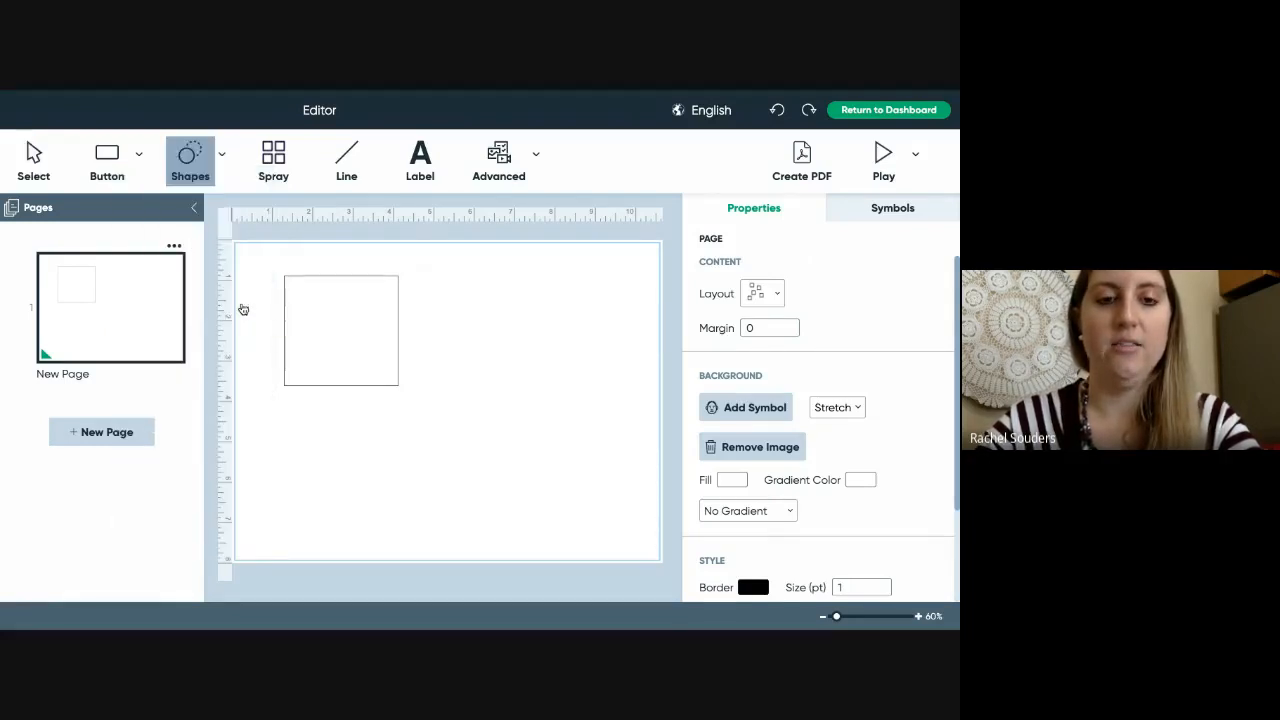
pyautogui.click(452, 287)
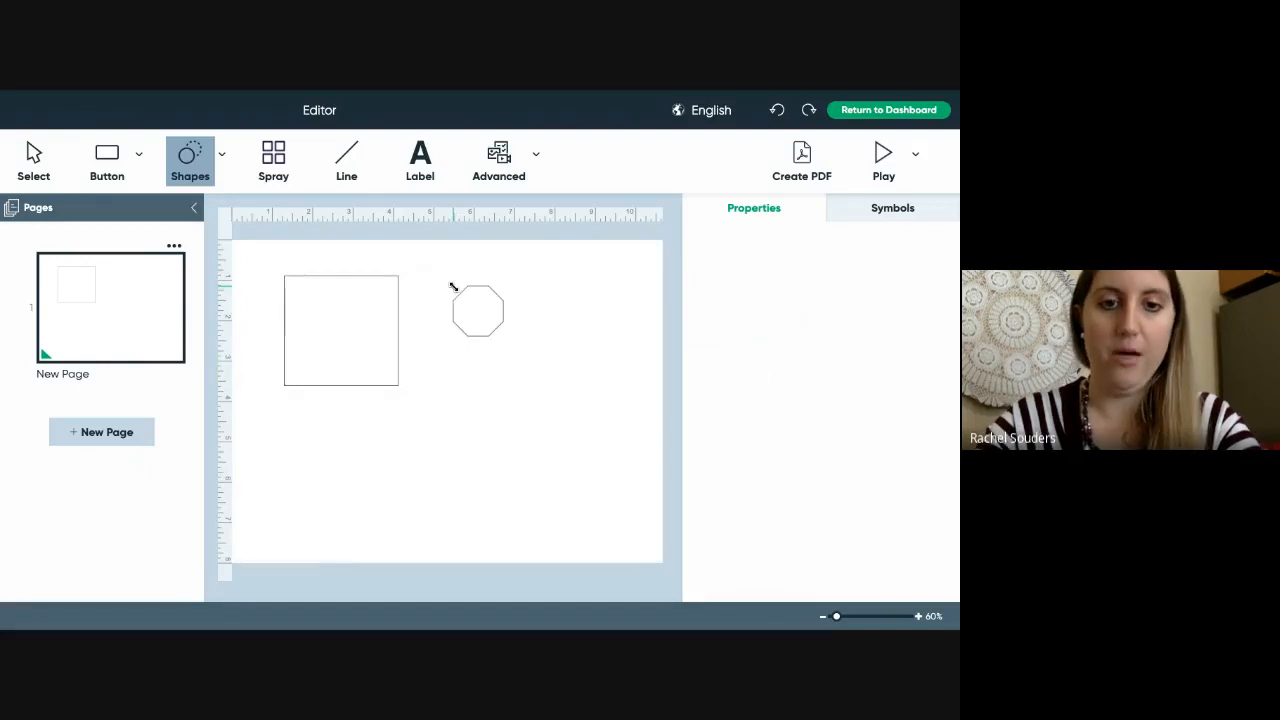
pyautogui.moveTo(477, 281); pyautogui.dragTo(602, 428)
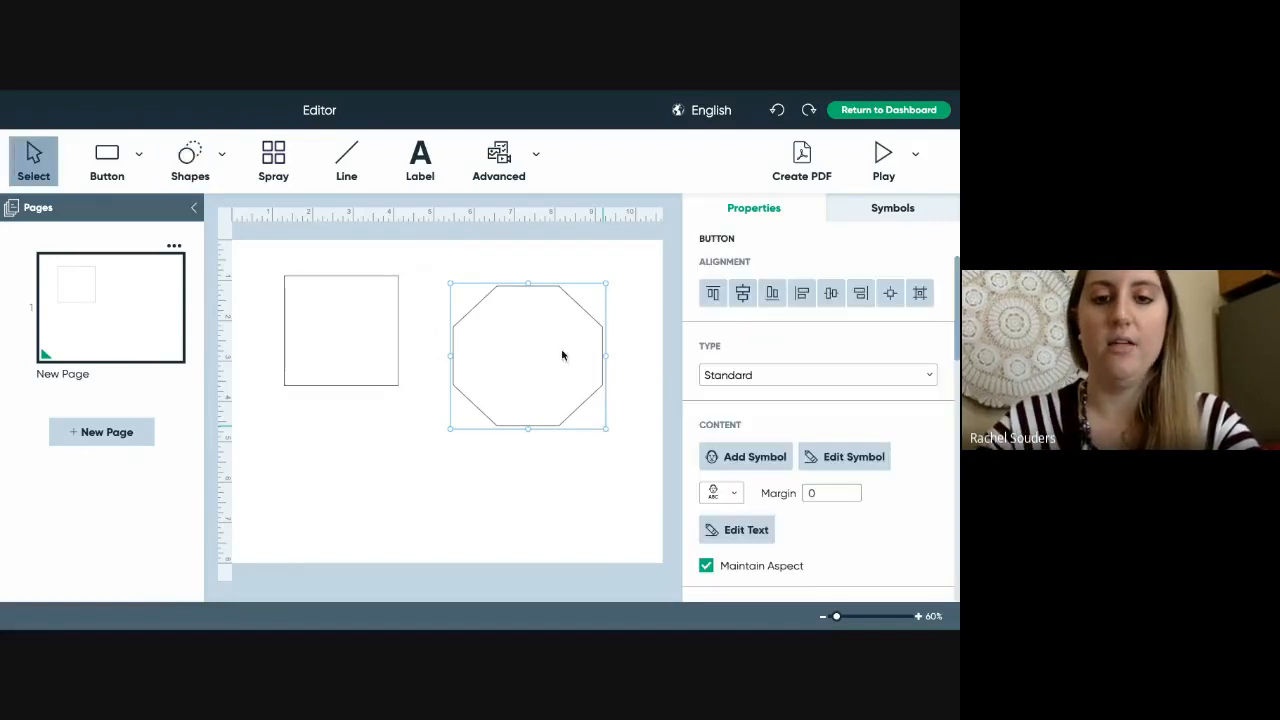
pyautogui.click(570, 478)
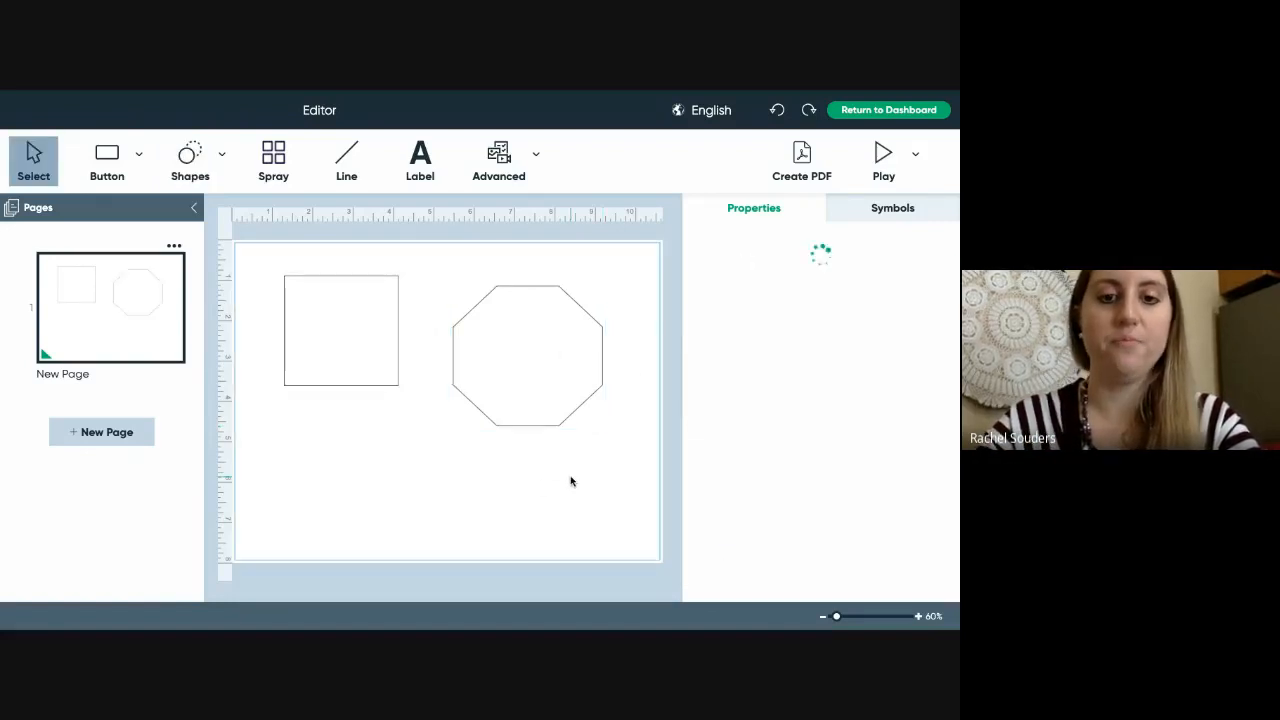
pyautogui.click(538, 338)
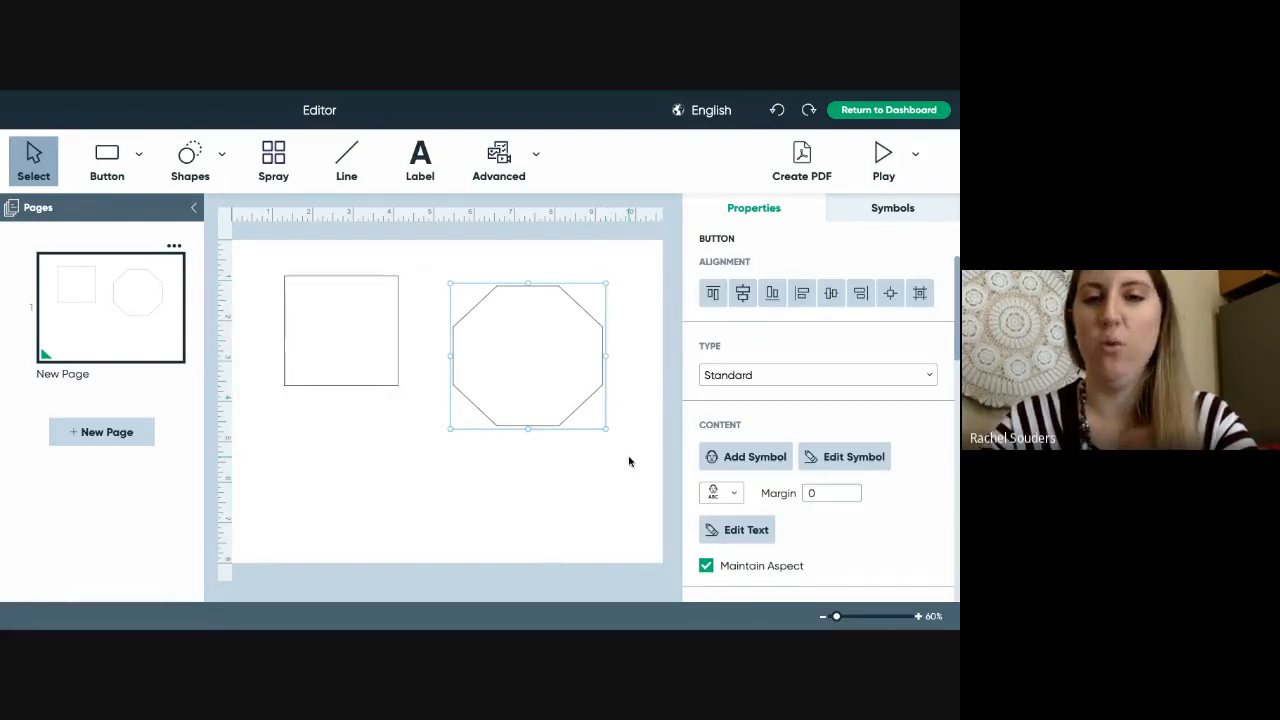
pyautogui.press('Delete')
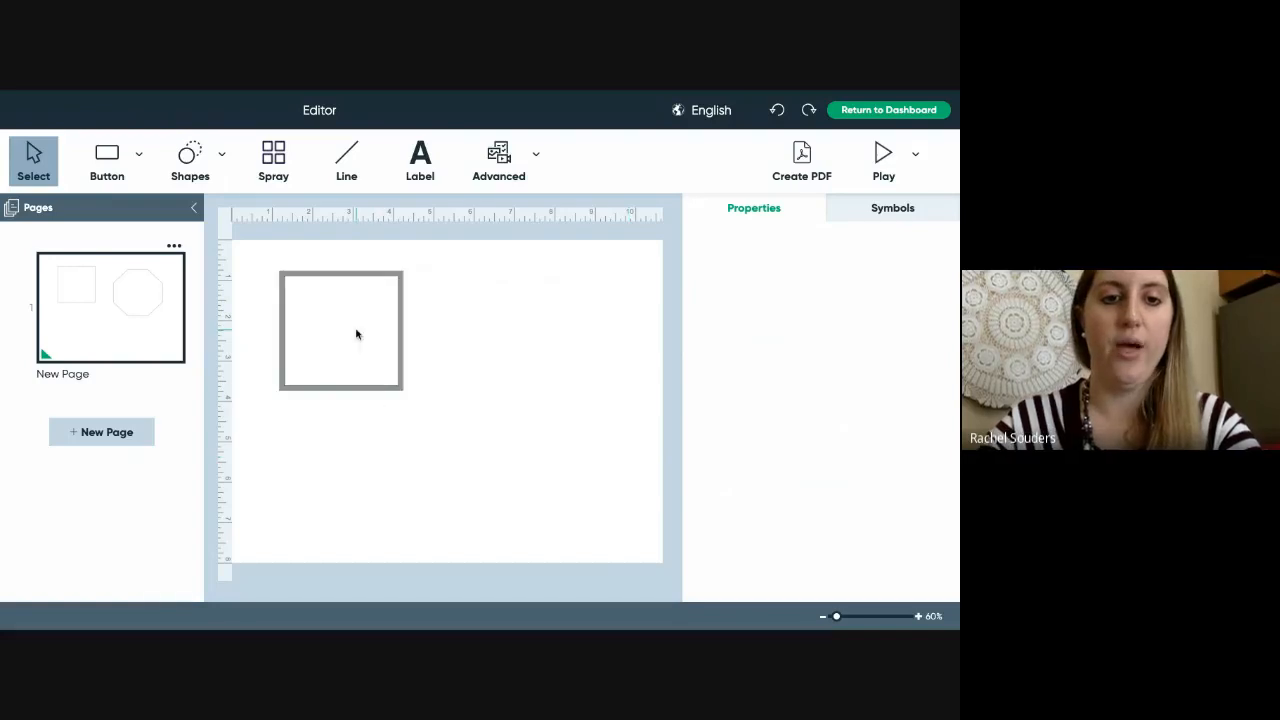
# - Move the square button to the top-left corner and draw a horizontal divider line below it
pyautogui.moveTo(356, 330); pyautogui.dragTo(288, 273)
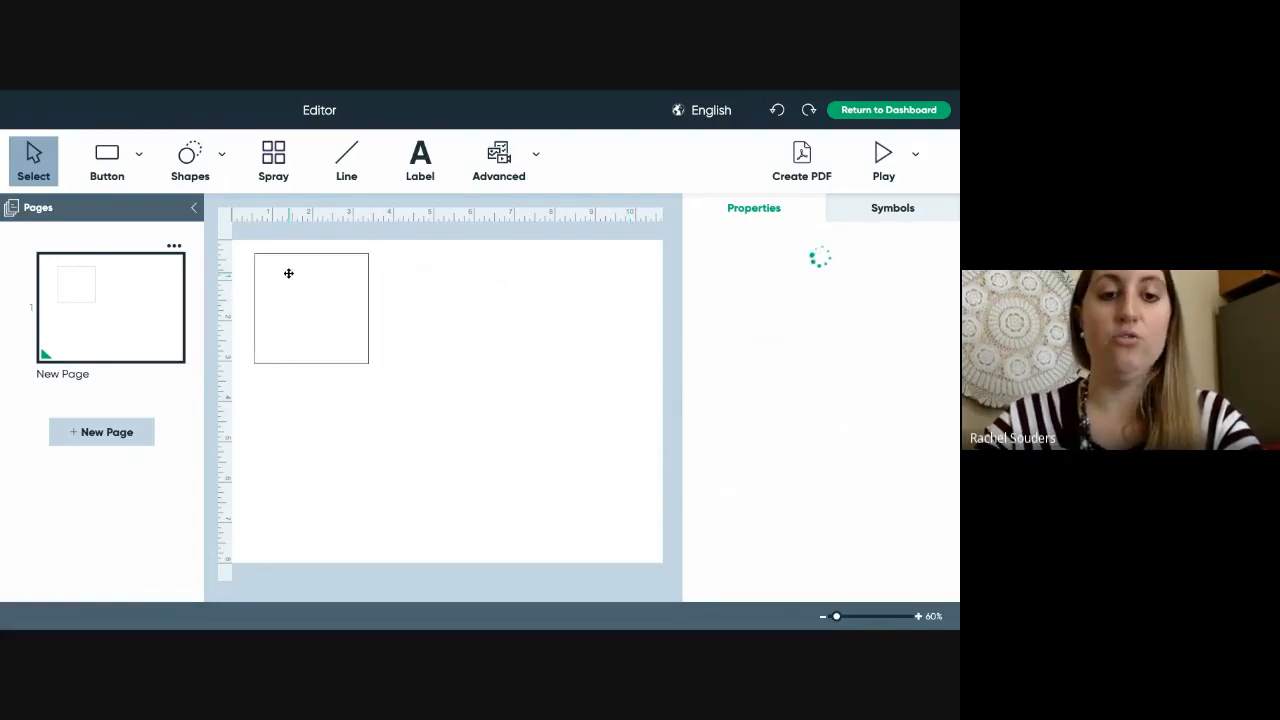
pyautogui.click(344, 162)
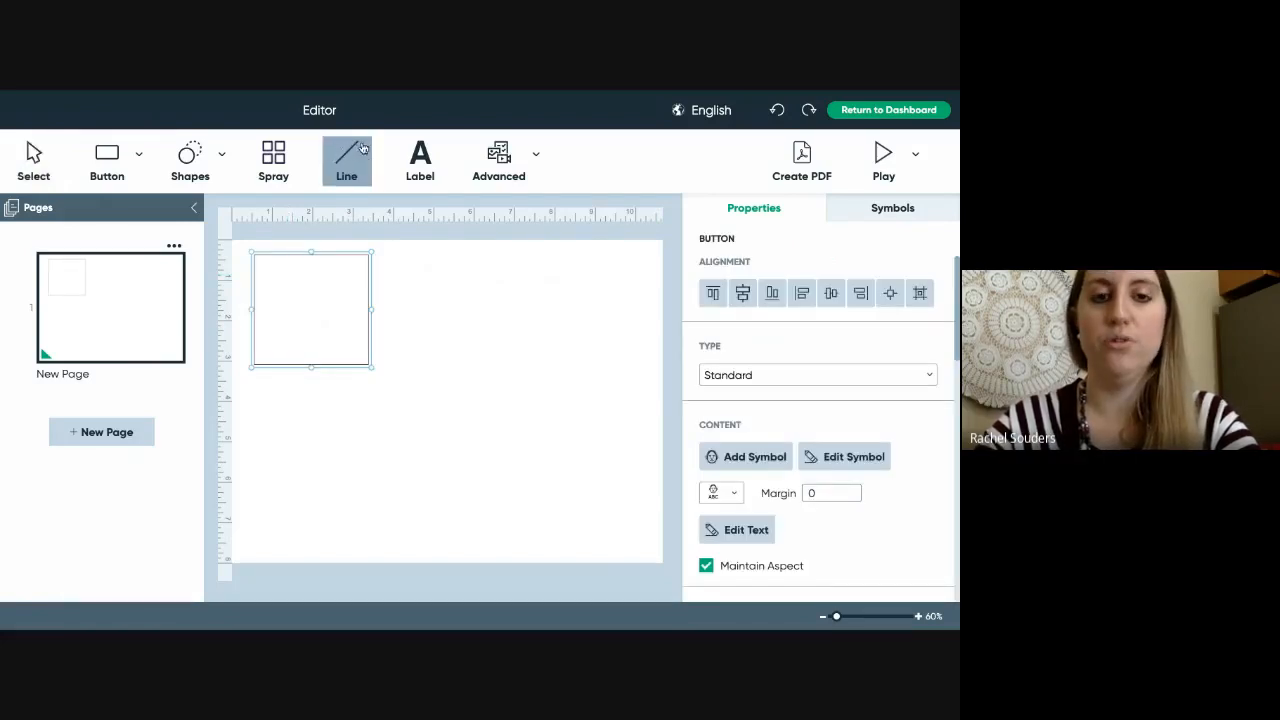
pyautogui.click(241, 392)
pyautogui.moveTo(241, 392); pyautogui.dragTo(653, 393)
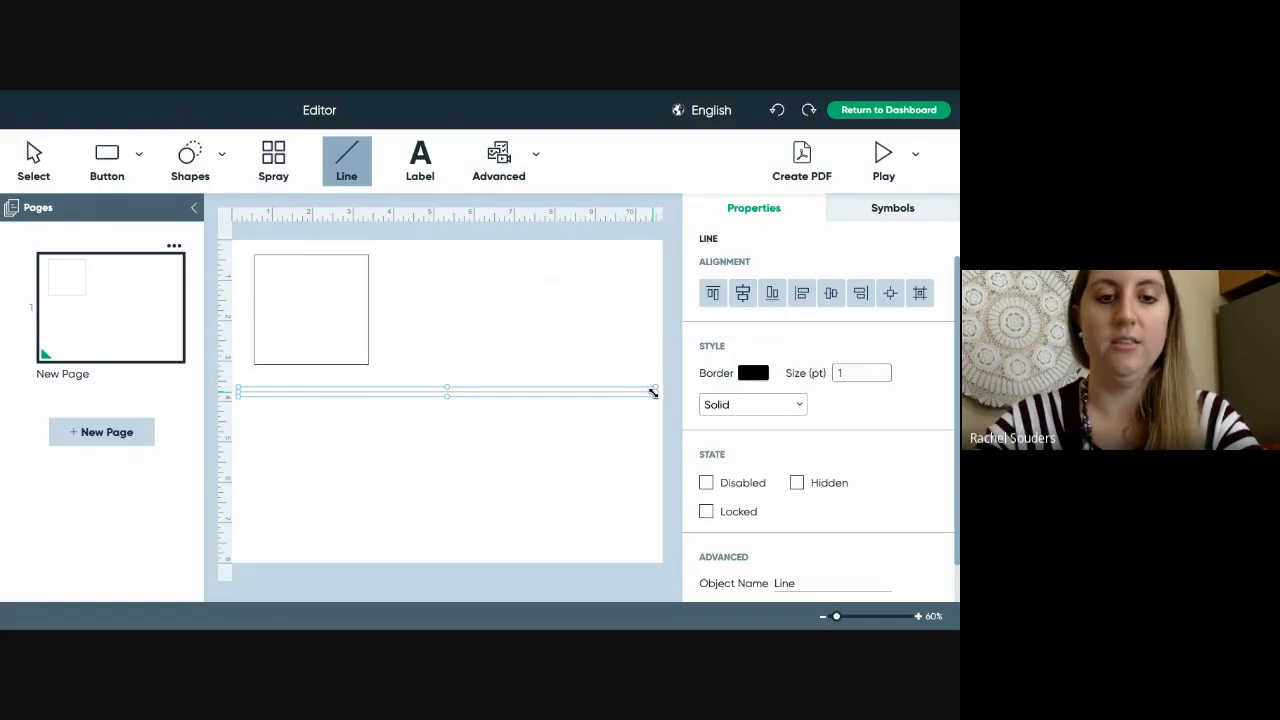
pyautogui.click(557, 403)
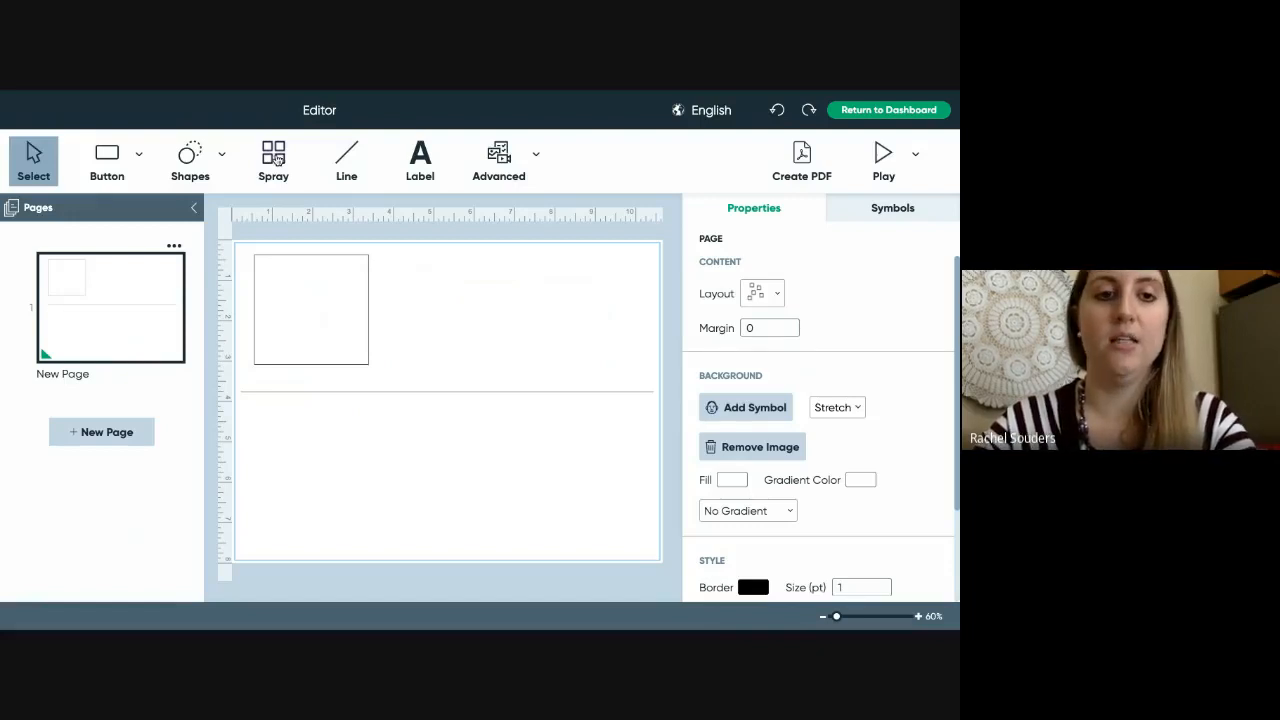
# - Spray a copy of the square button directly below the original
pyautogui.click(274, 157)
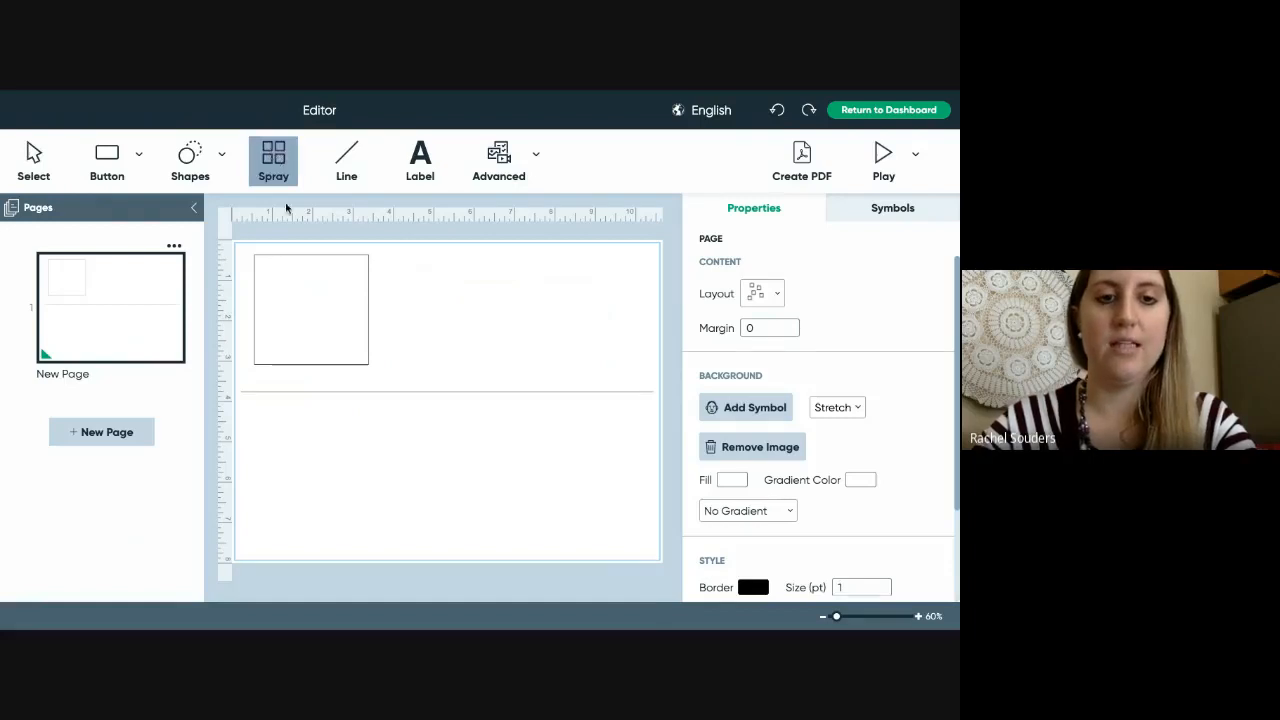
pyautogui.click(318, 292)
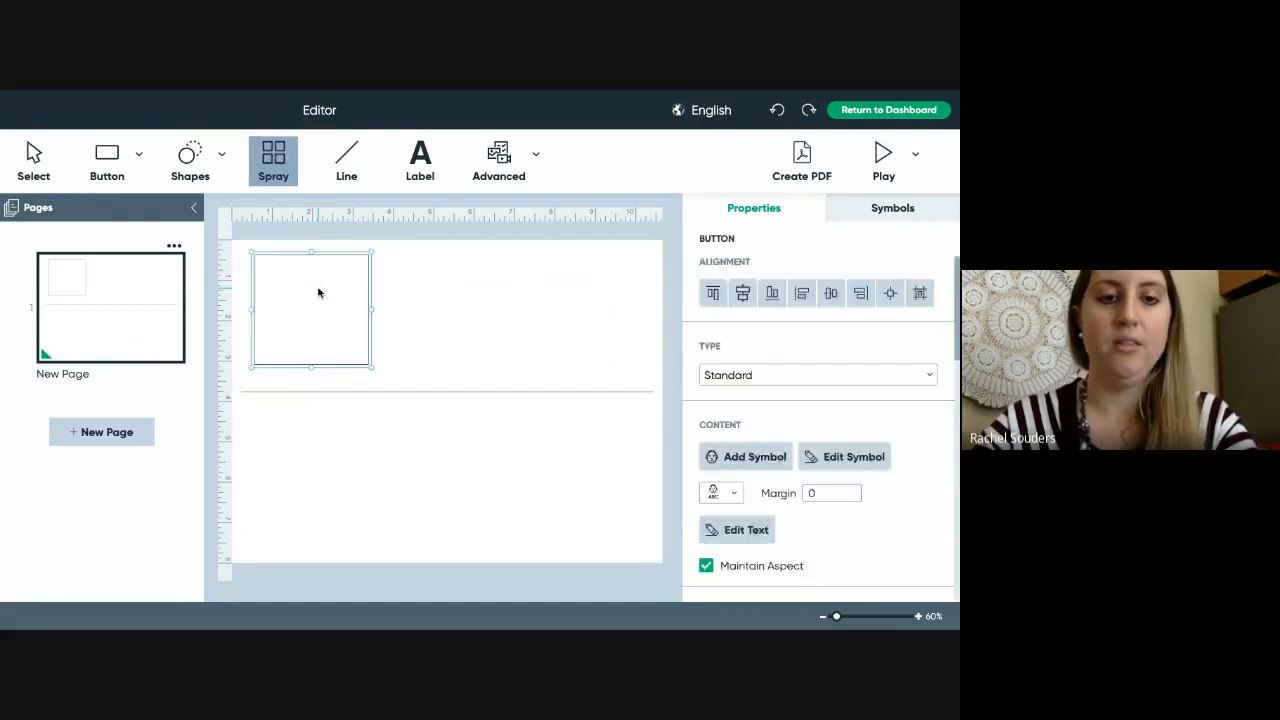
pyautogui.click(318, 292)
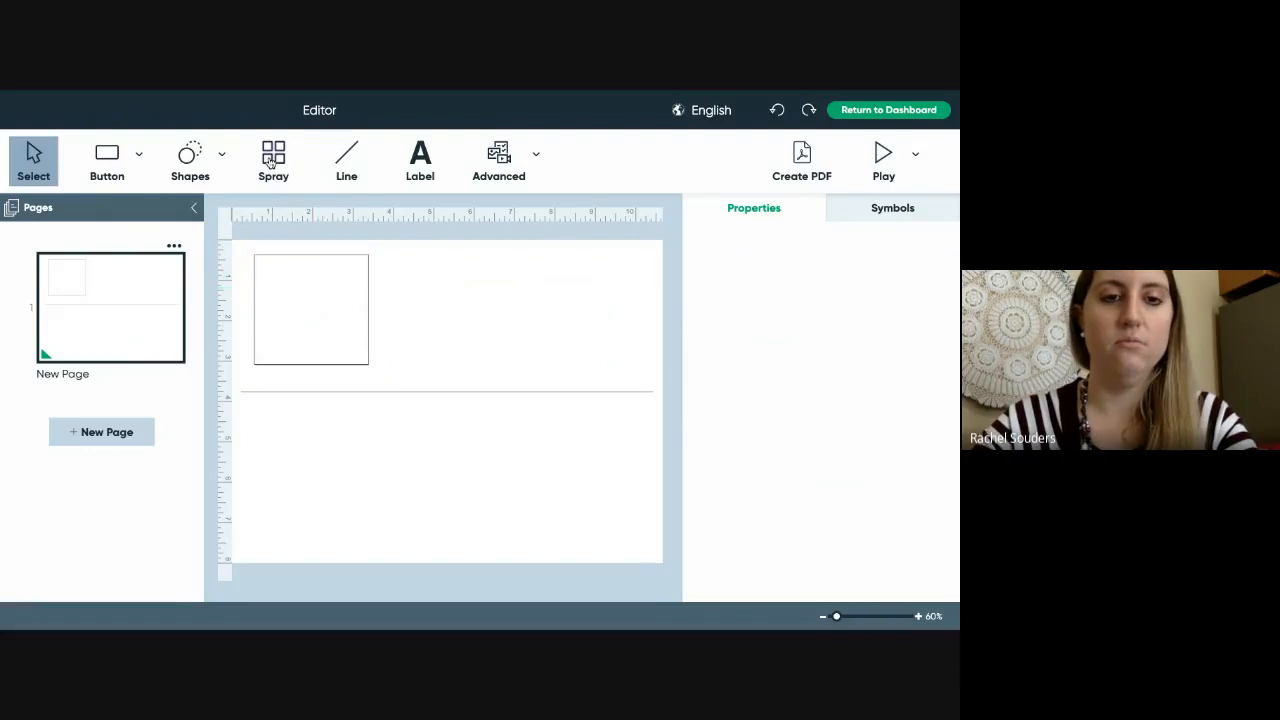
pyautogui.click(272, 162)
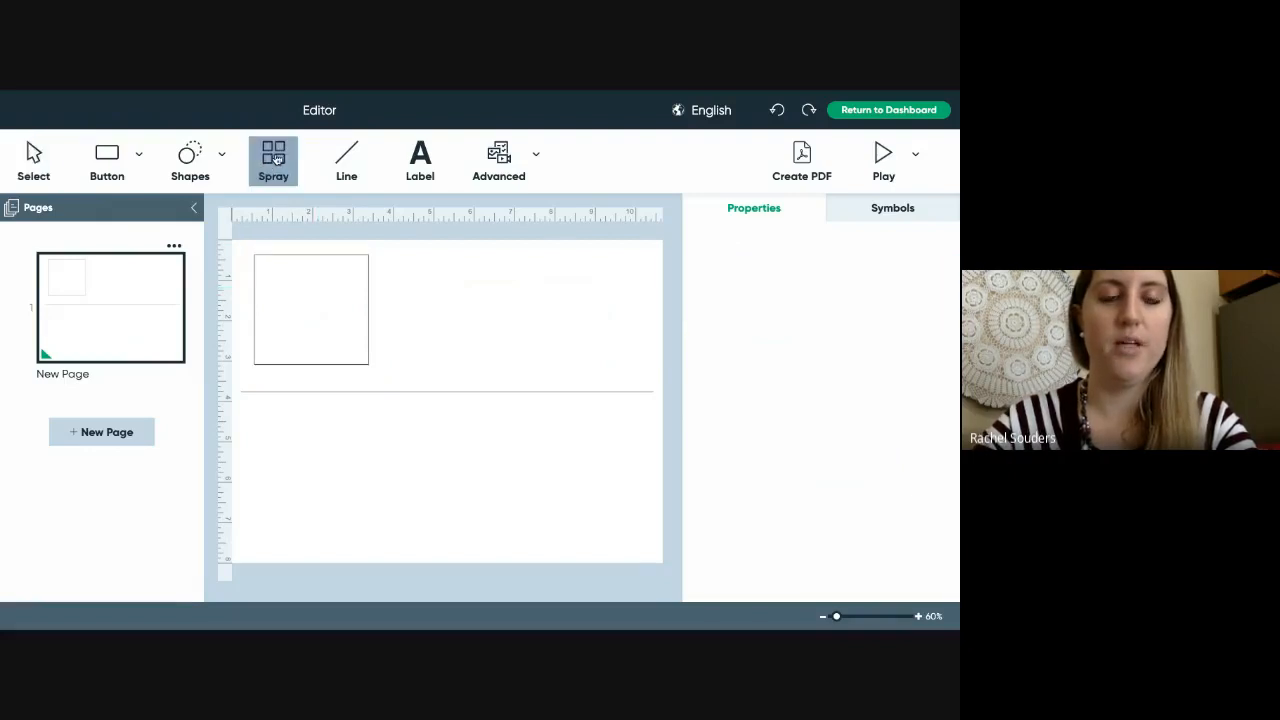
pyautogui.click(301, 279)
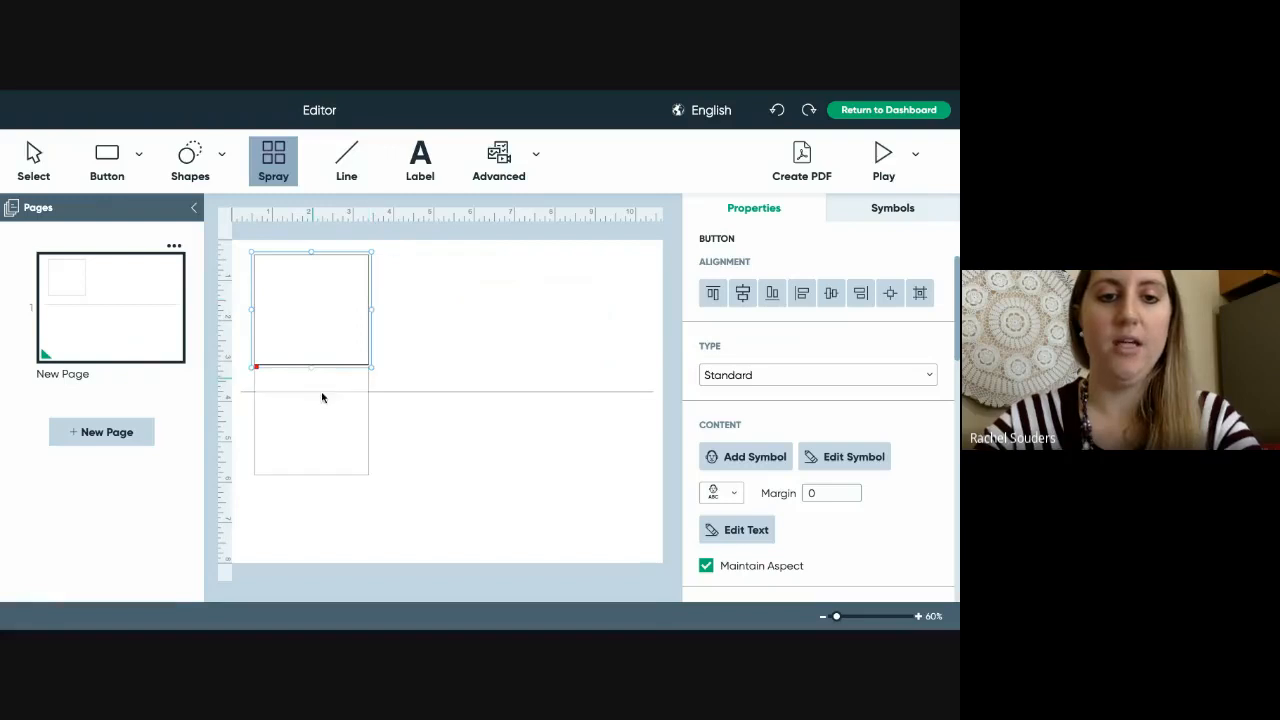
pyautogui.click(315, 430)
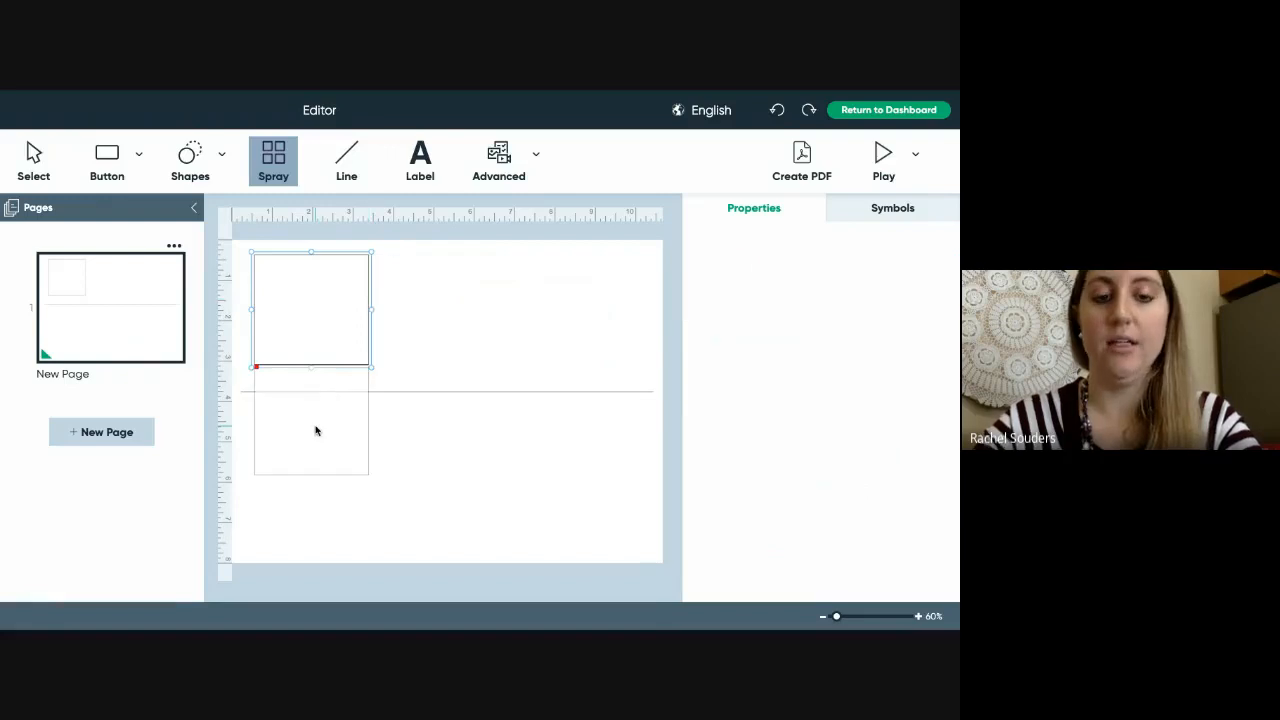
# - Move the copied button down so it sits beneath the dividing line
pyautogui.click(405, 462)
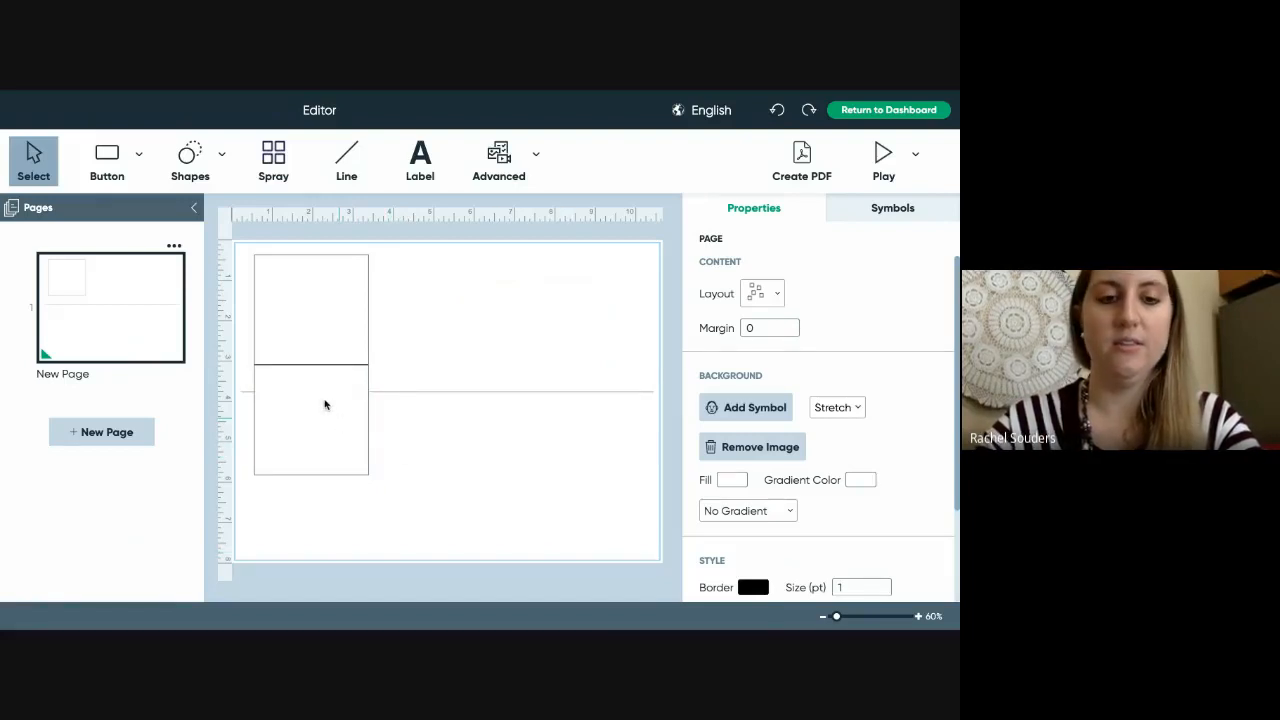
pyautogui.click(316, 400)
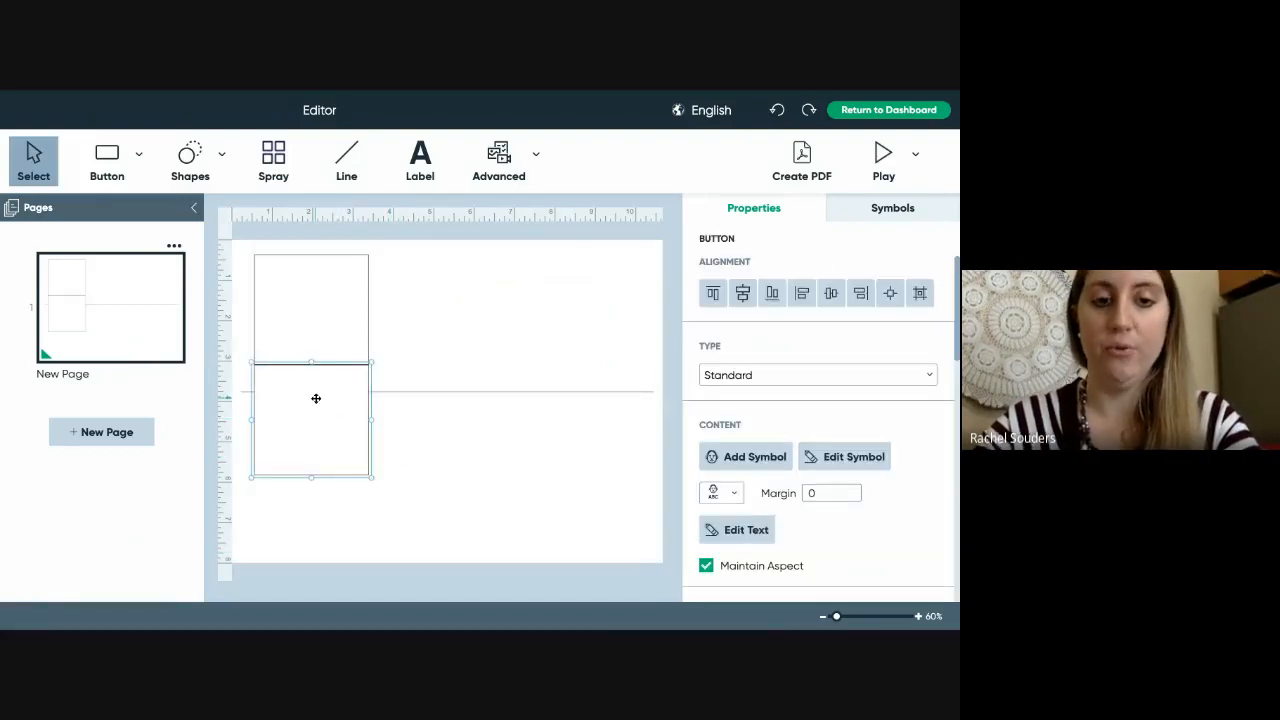
pyautogui.moveTo(316, 398)
pyautogui.mouseDown()
pyautogui.moveTo(454, 437)
pyautogui.moveTo(466, 277)
pyautogui.moveTo(546, 308)
pyautogui.moveTo(268, 481)
pyautogui.moveTo(316, 453)
pyautogui.moveTo(317, 437)
pyautogui.moveTo(311, 463)
pyautogui.moveTo(319, 398)
pyautogui.mouseUp()
pyautogui.click(358, 451)
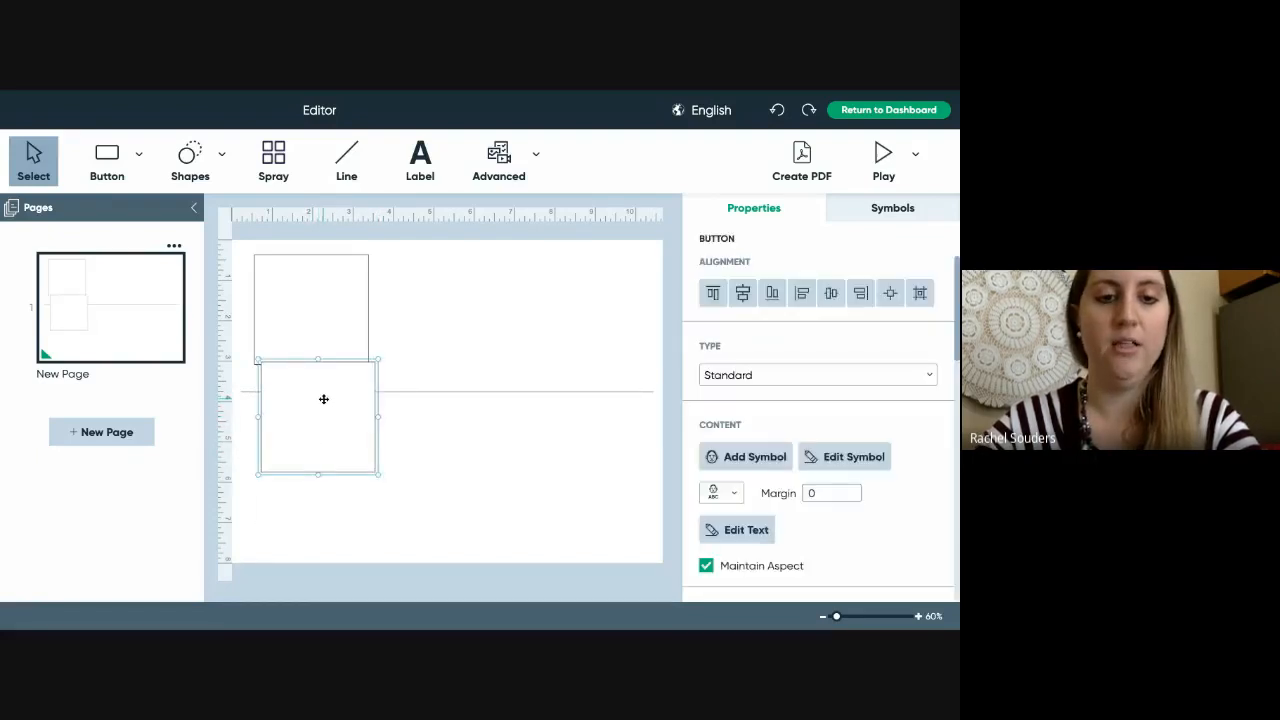
pyautogui.moveTo(323, 397); pyautogui.dragTo(318, 460)
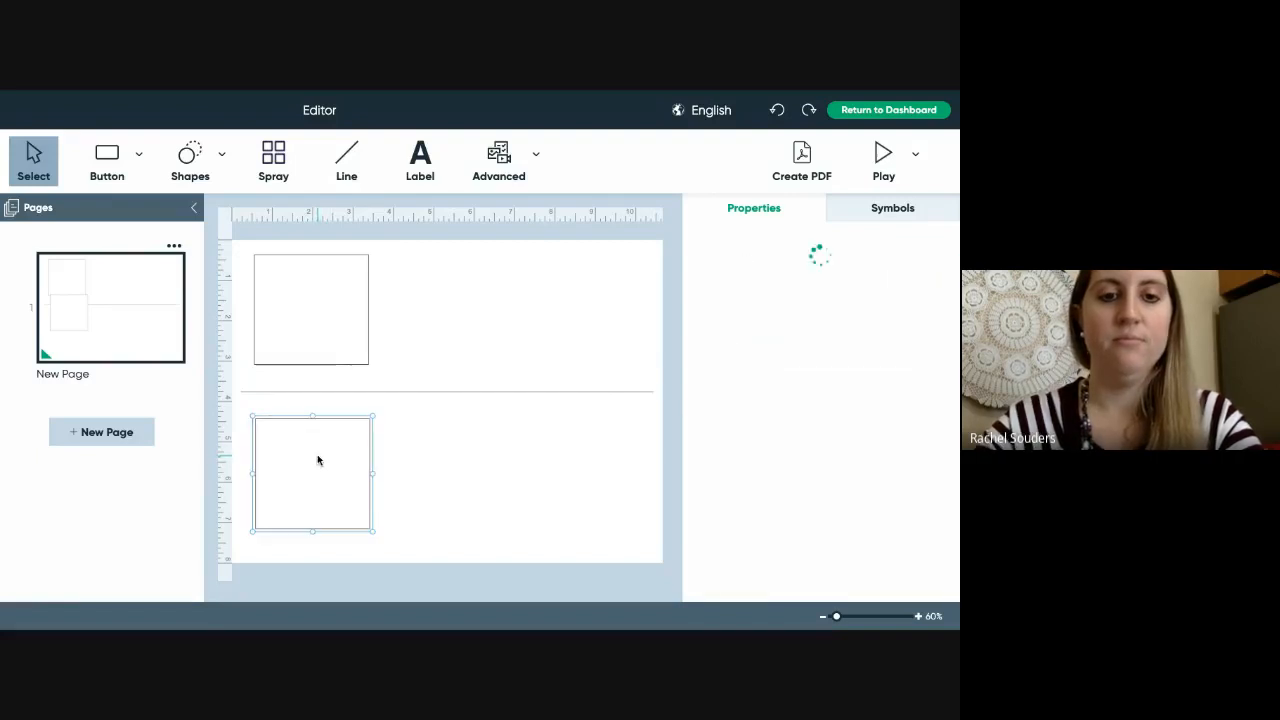
pyautogui.doubleClick(430, 331)
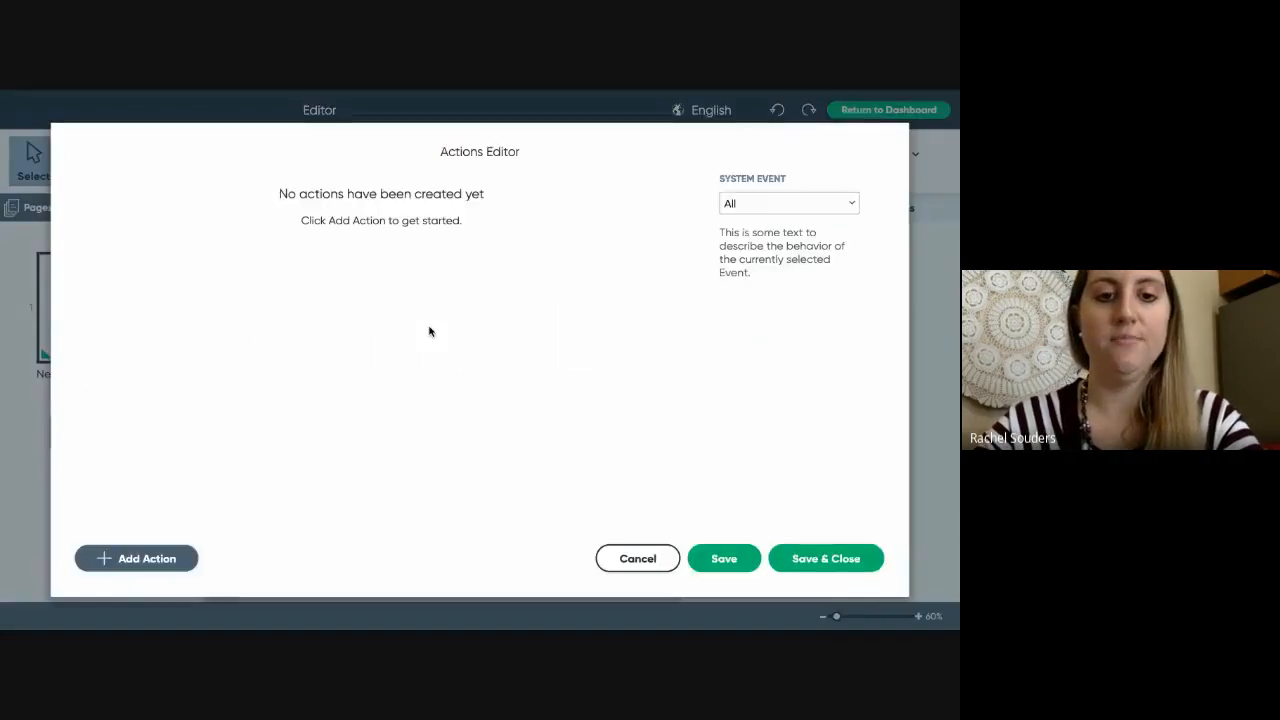
pyautogui.click(638, 558)
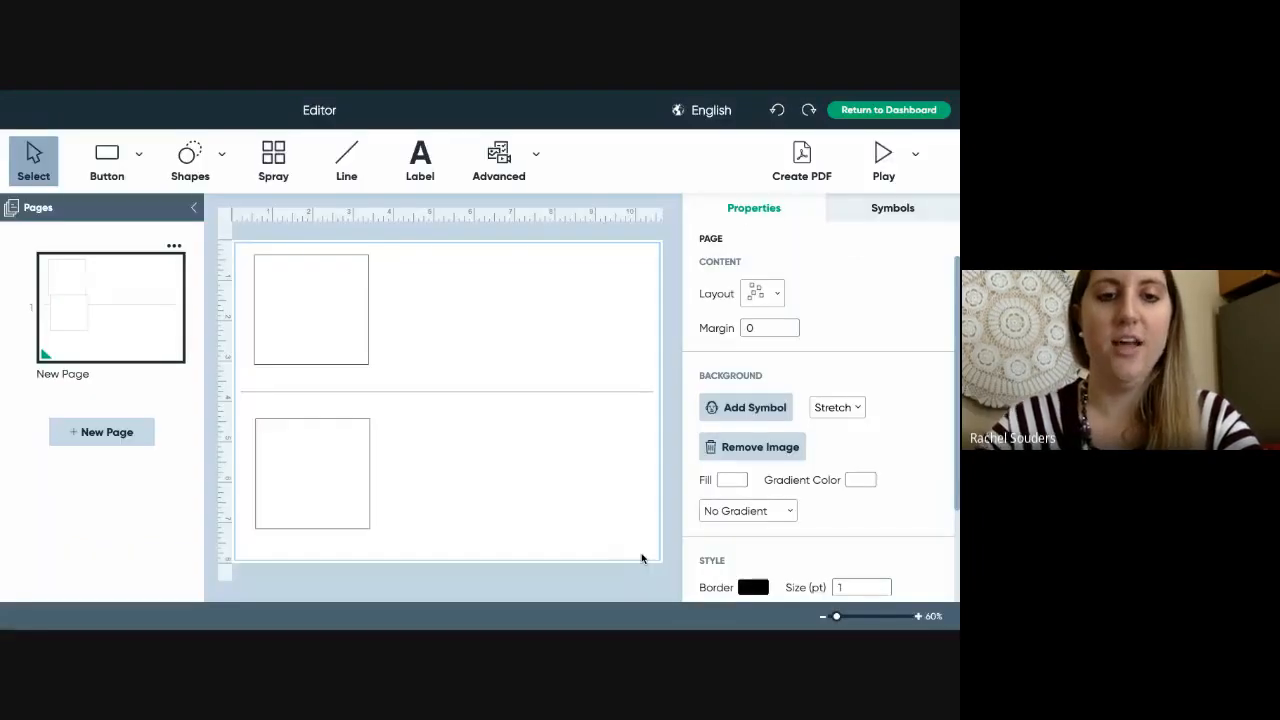
pyautogui.doubleClick(304, 317)
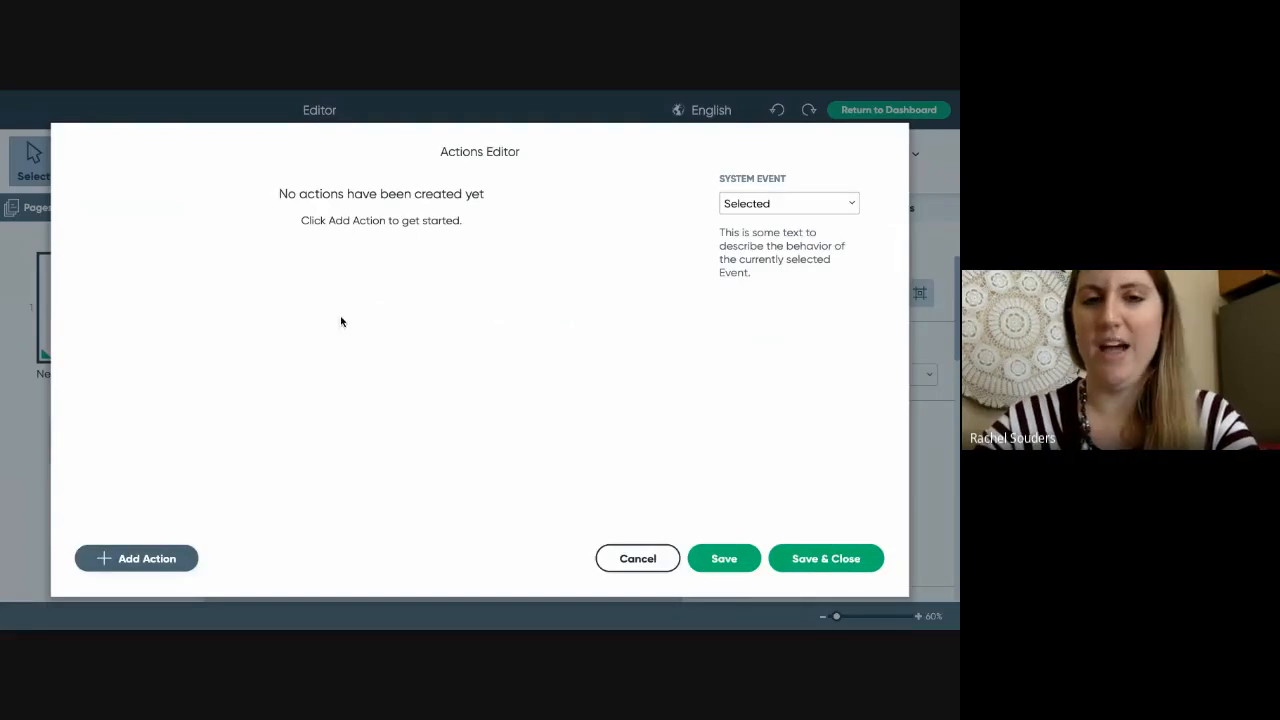
pyautogui.click(637, 559)
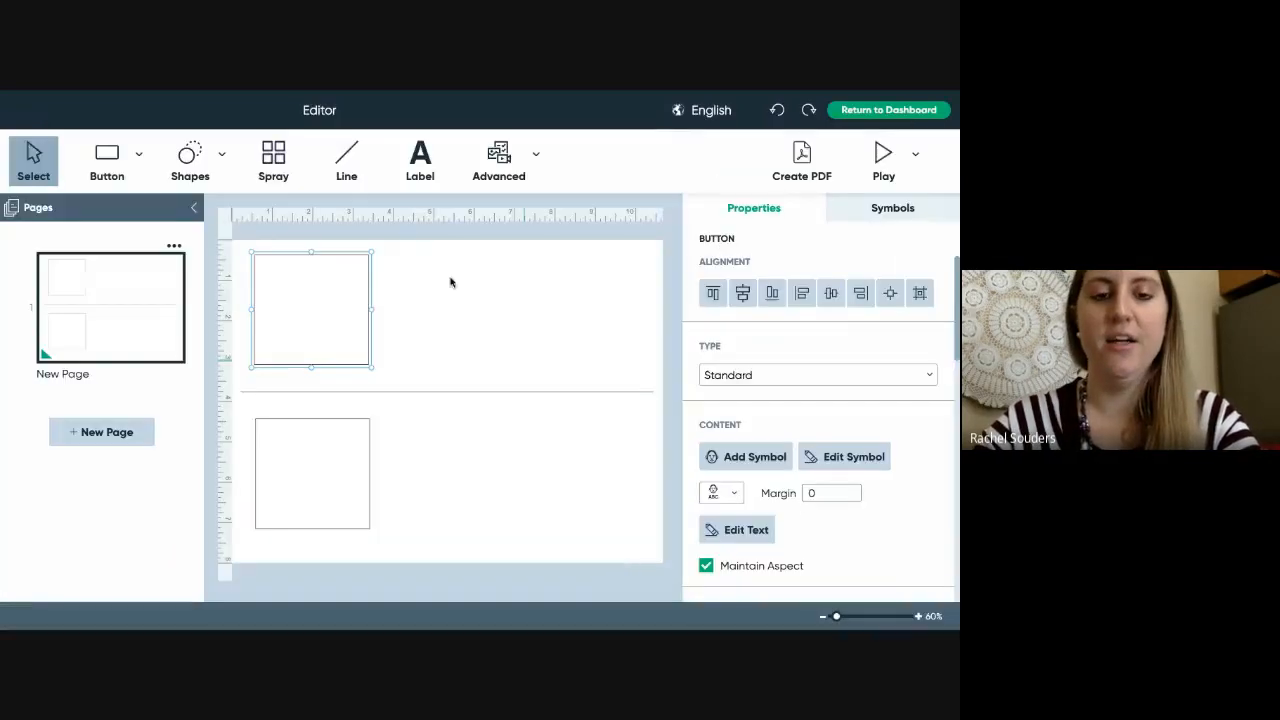
pyautogui.doubleClick(340, 288)
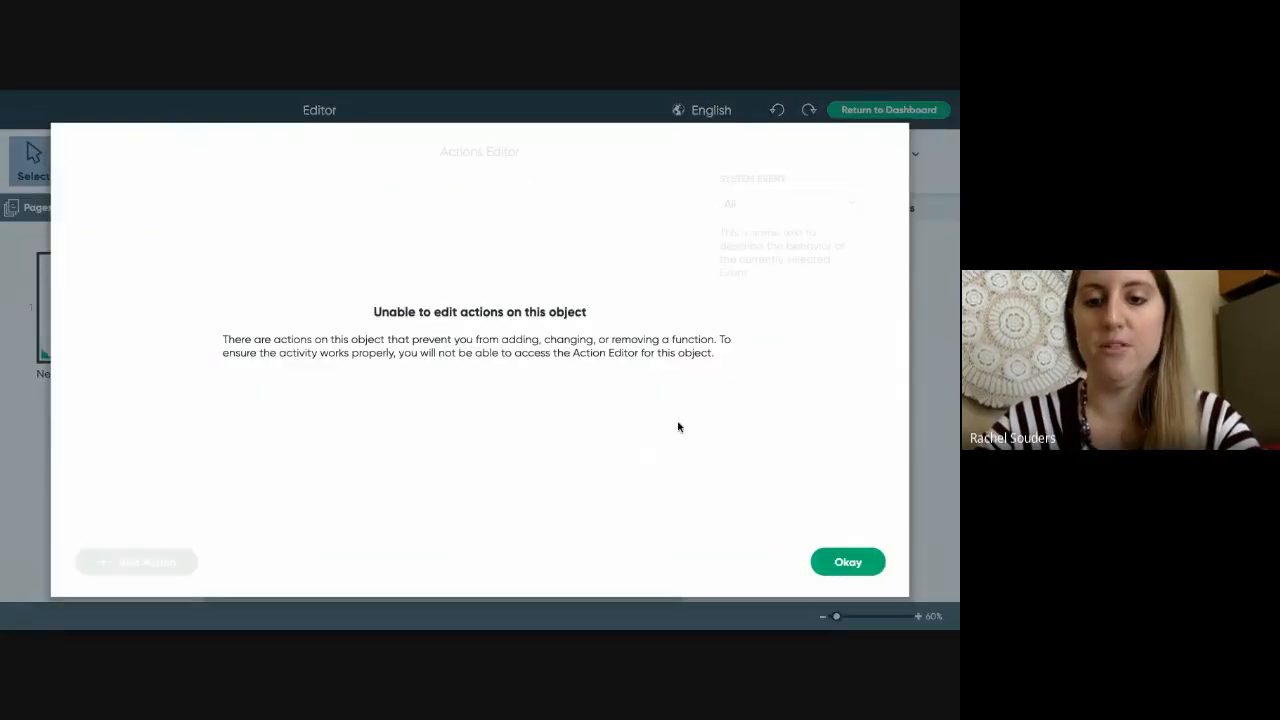
pyautogui.click(840, 560)
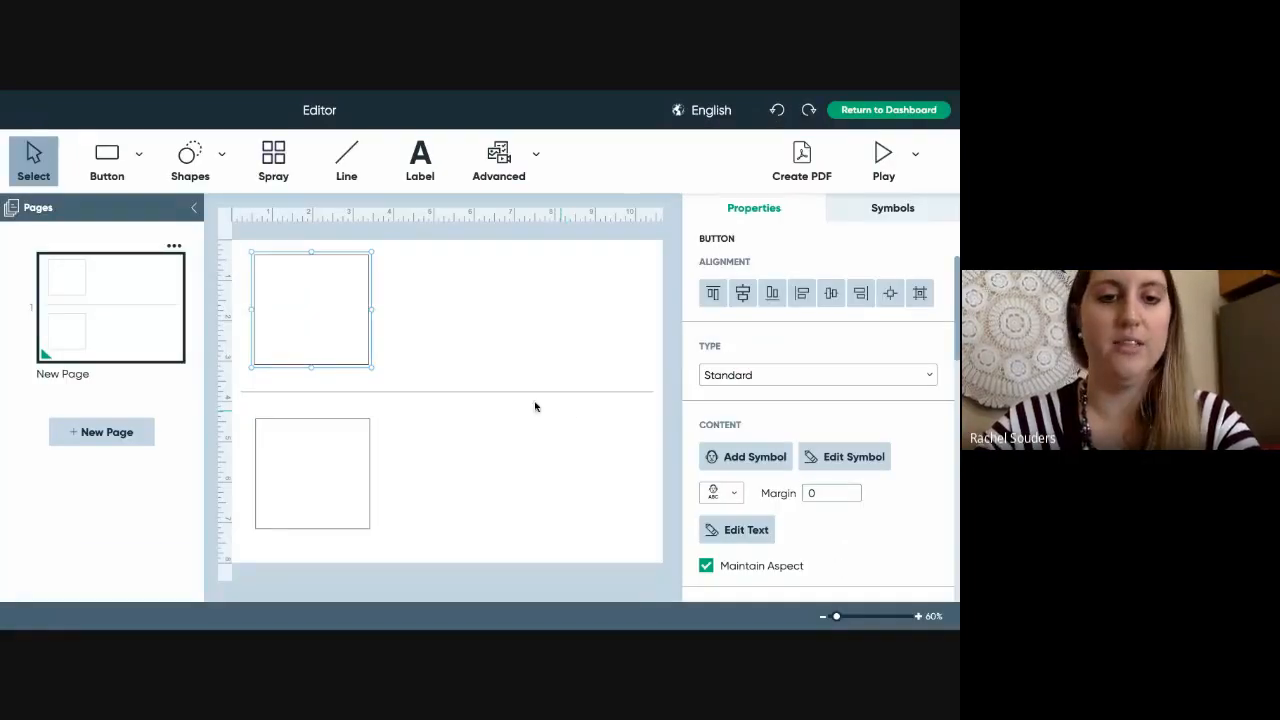
pyautogui.click(468, 433)
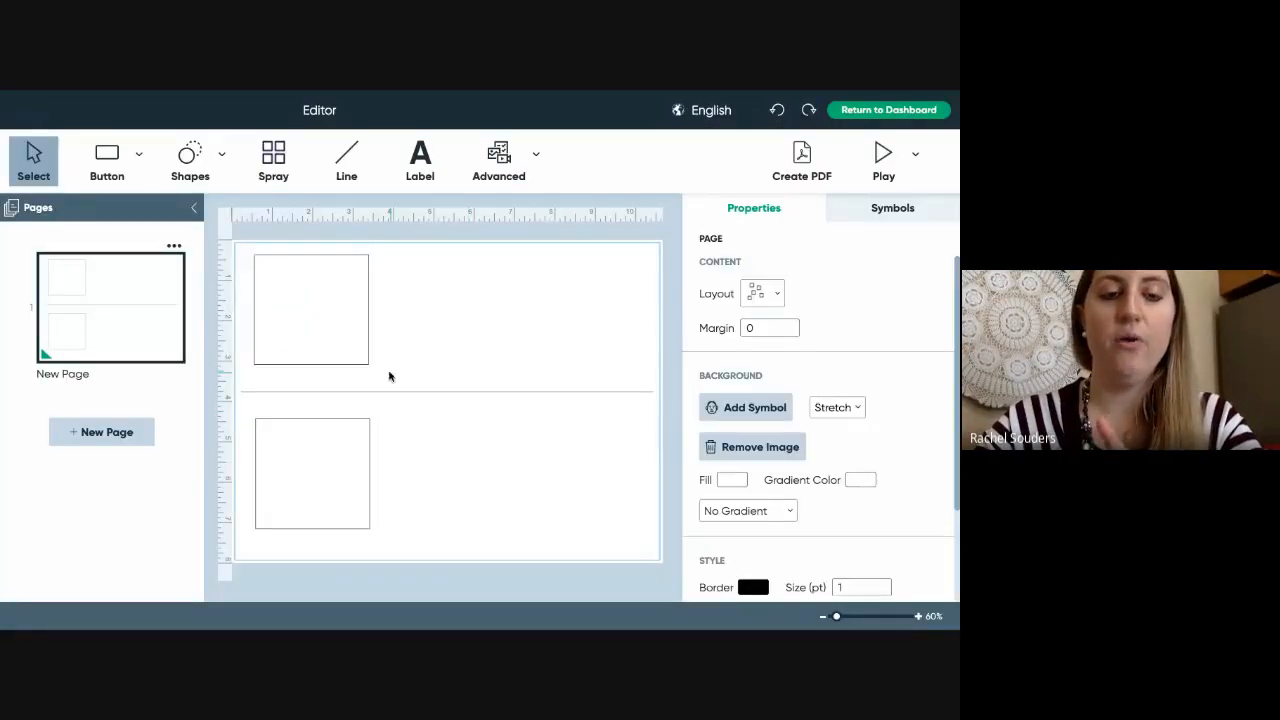
# - Give the top button a 'go' picture from a Desktop screenshot image file
pyautogui.click(331, 336)
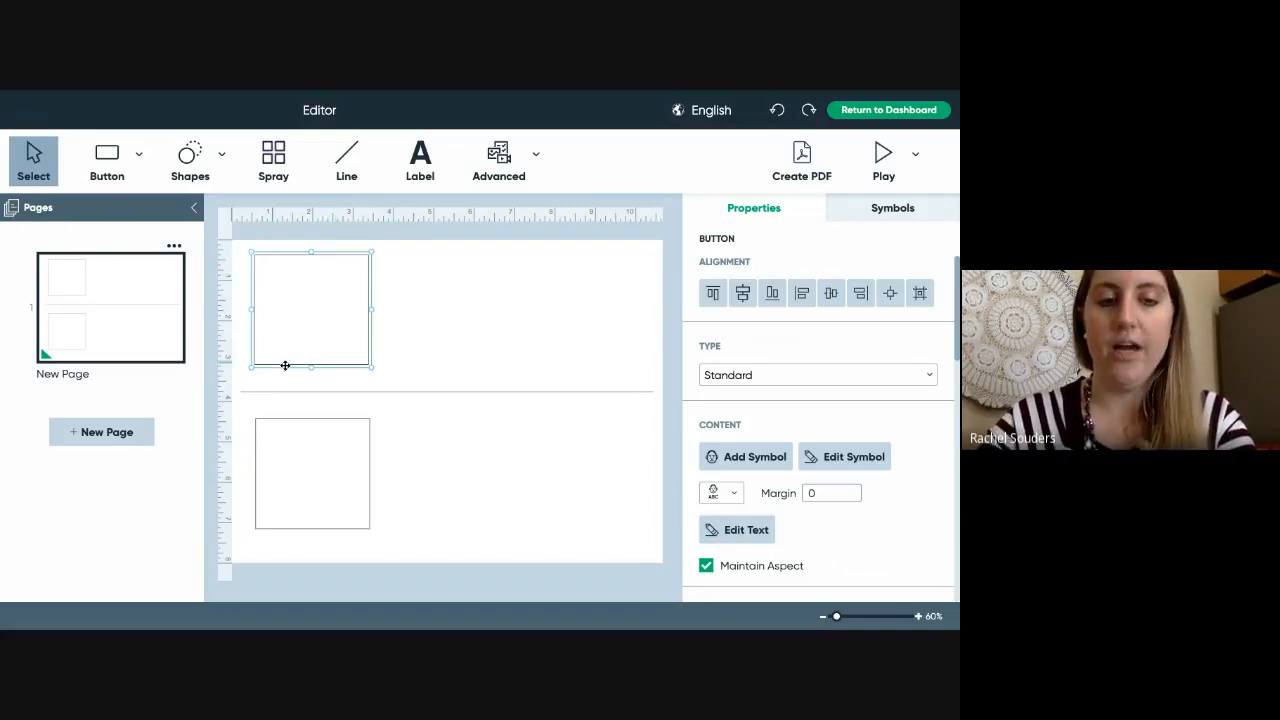
pyautogui.write('go')
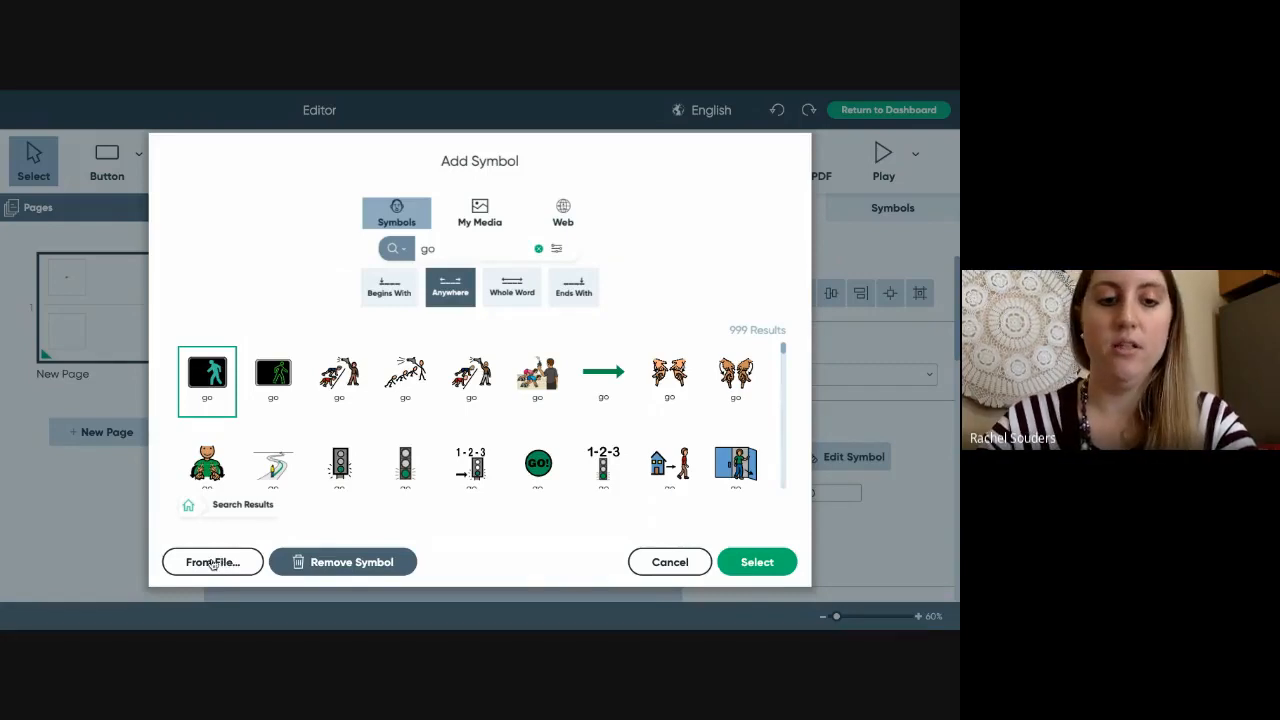
pyautogui.click(213, 562)
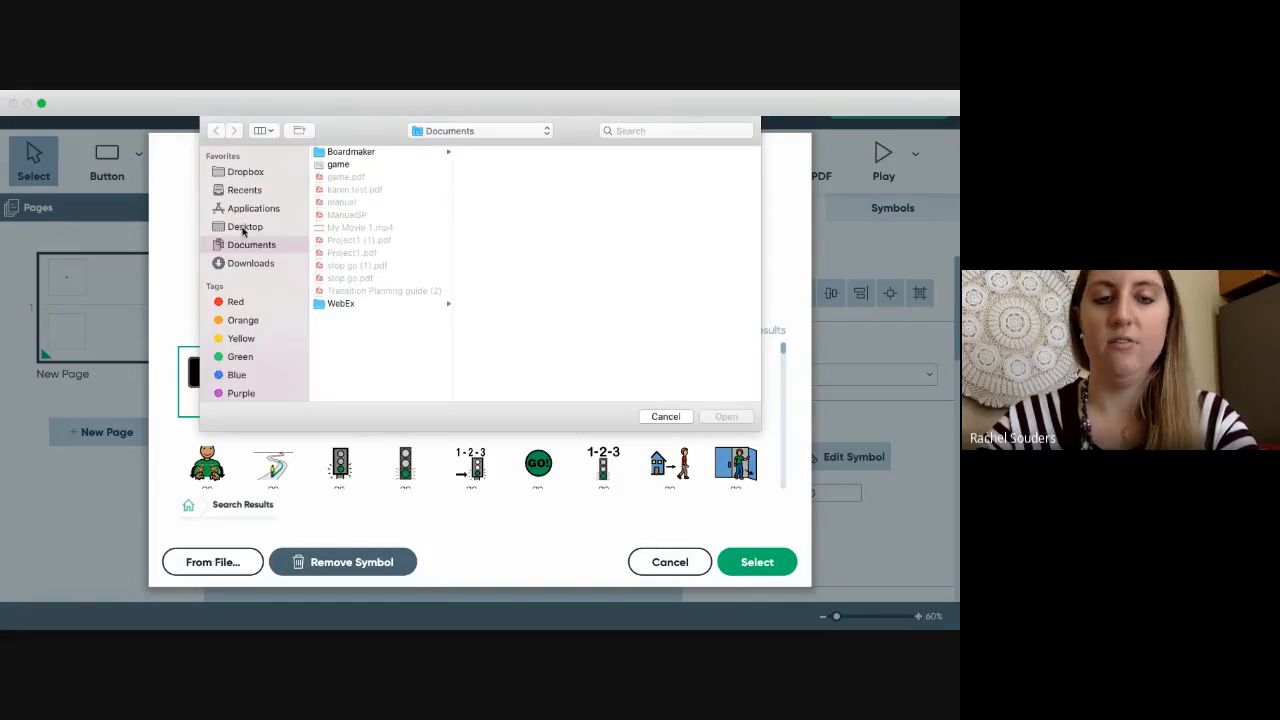
pyautogui.click(243, 228)
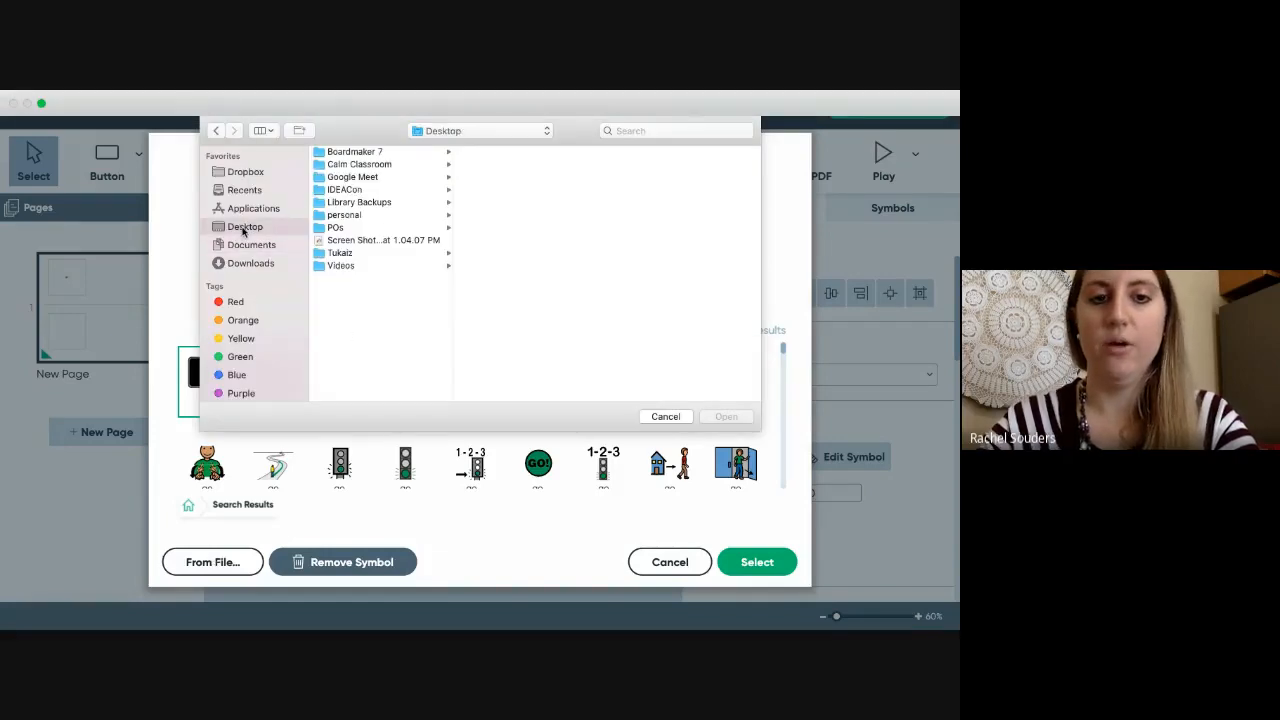
pyautogui.click(345, 241)
pyautogui.click(727, 417)
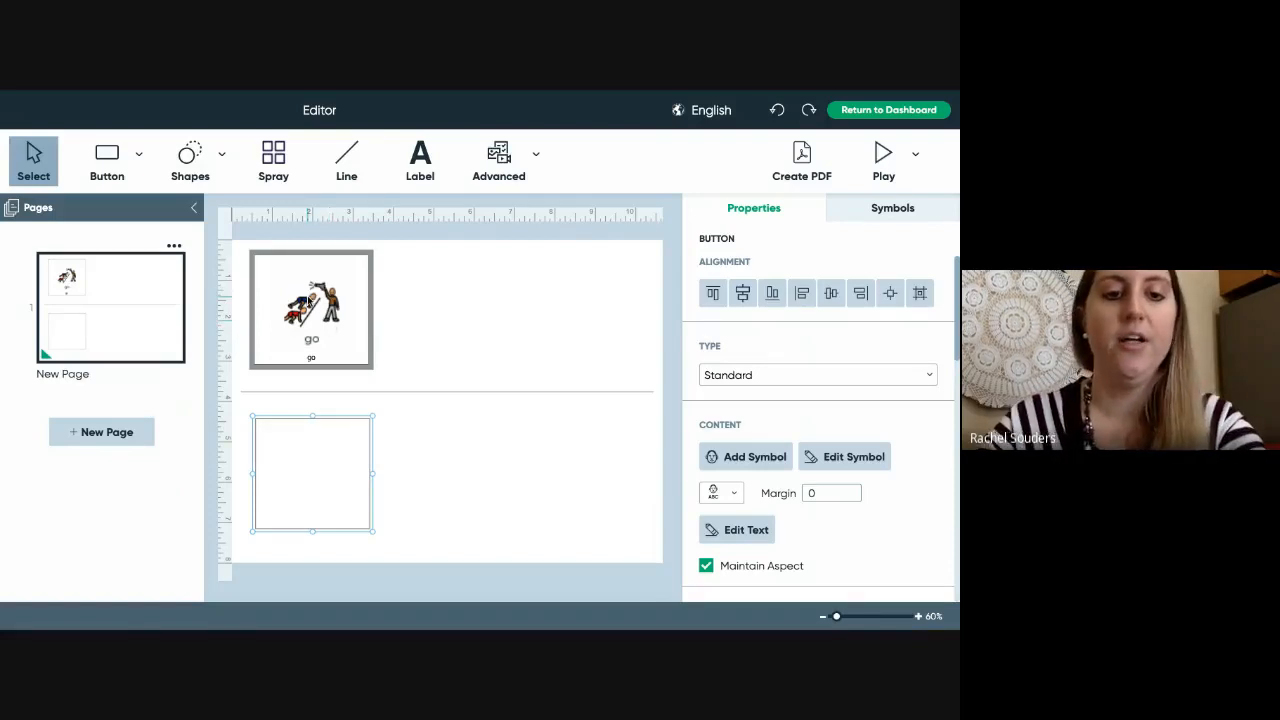
pyautogui.click(297, 302)
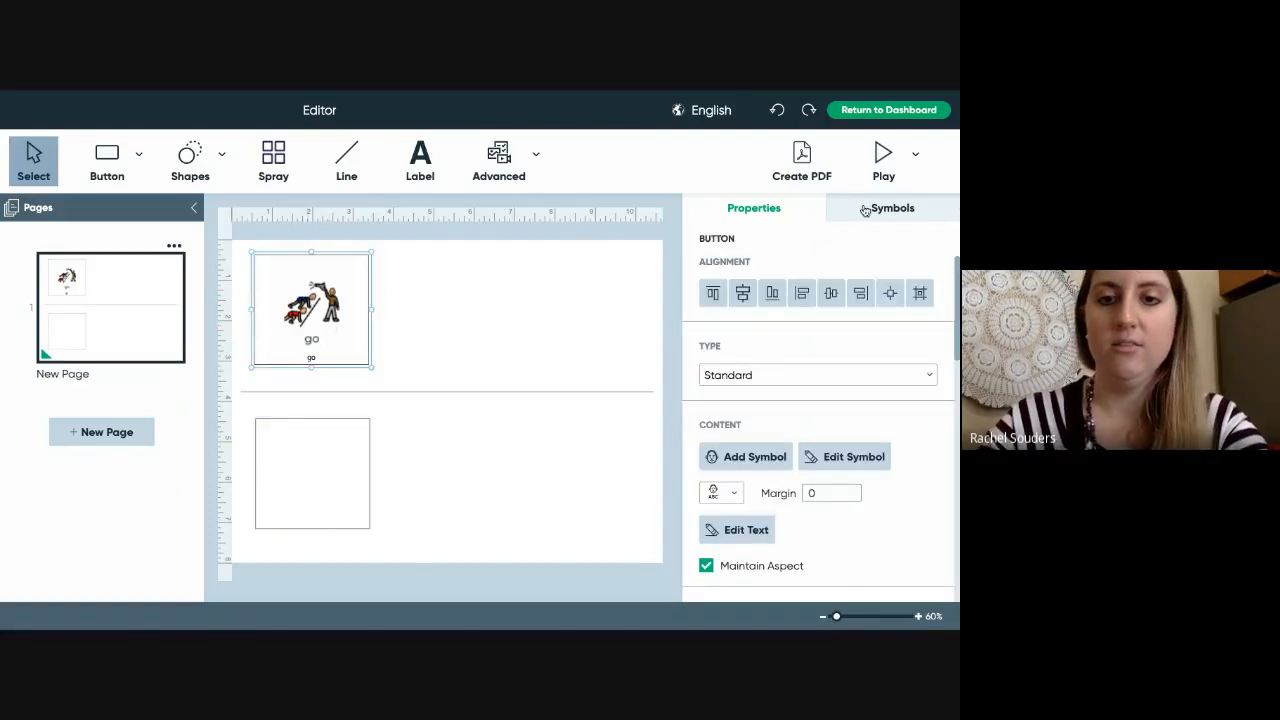
# - Replace the top button's picture with the green walking-figure 'go' symbol using a whole-word search
pyautogui.hotkey('ctrl', 'f')
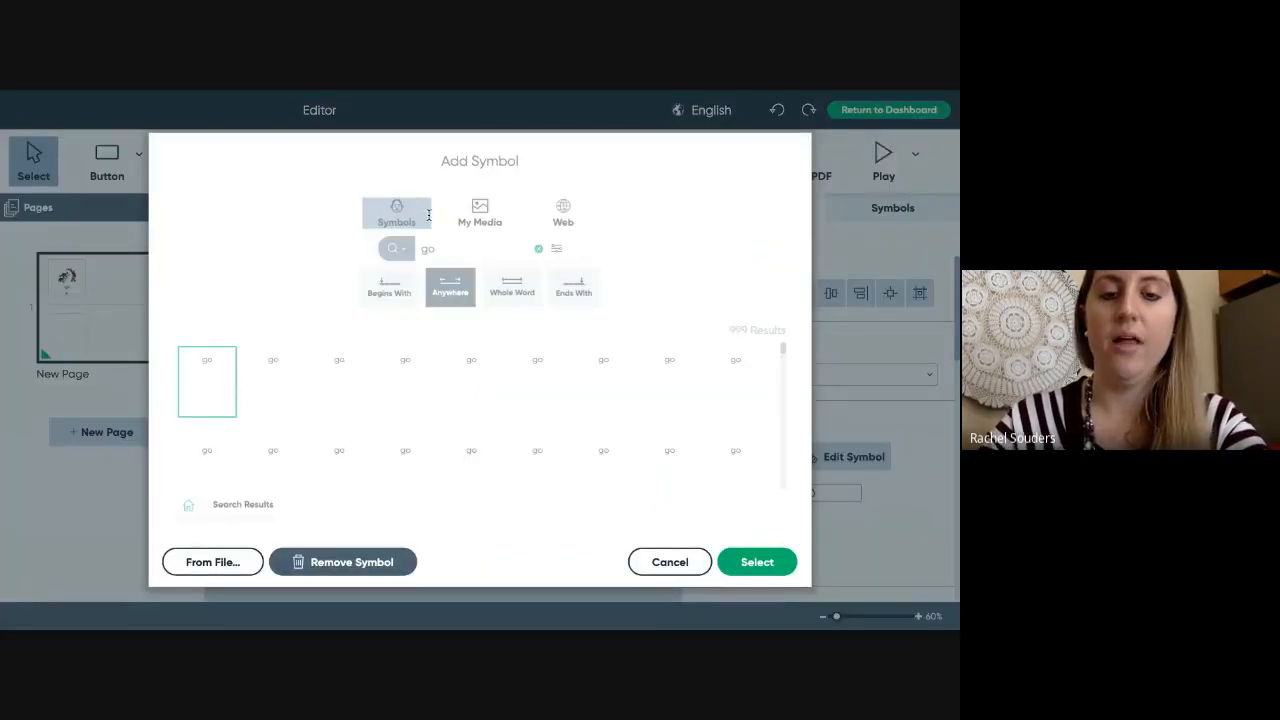
pyautogui.click(539, 252)
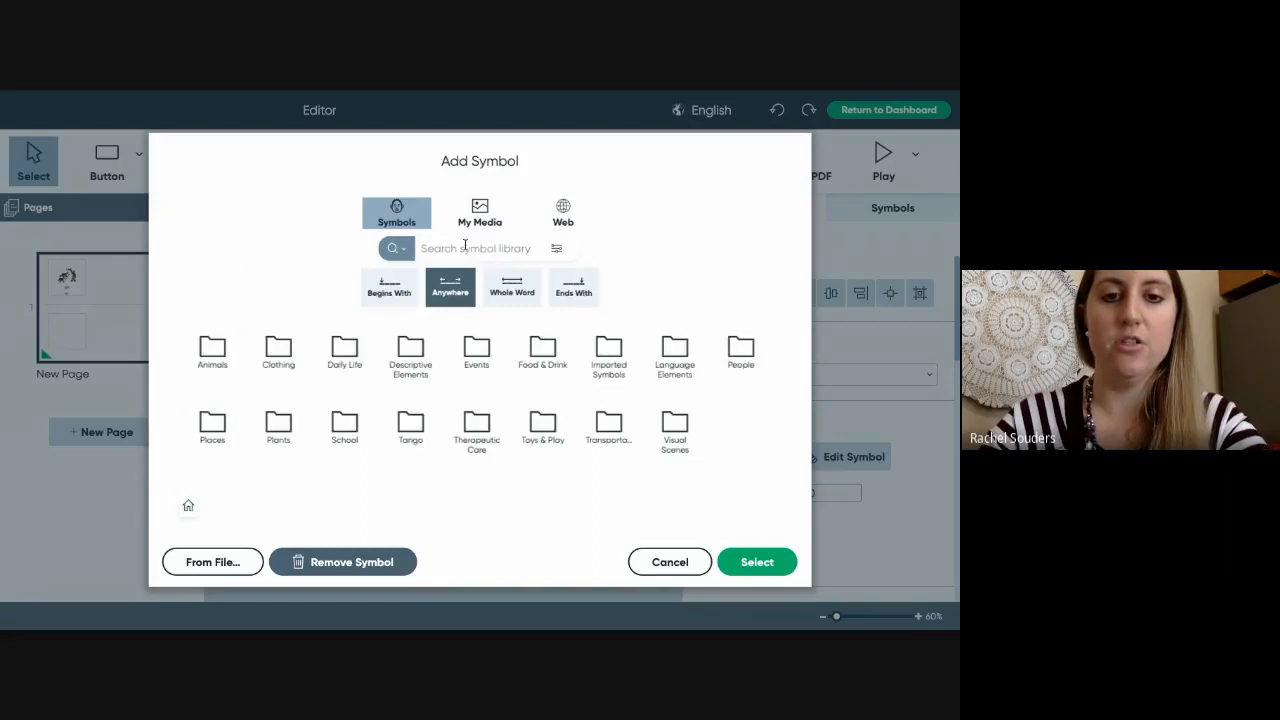
pyautogui.write('go')
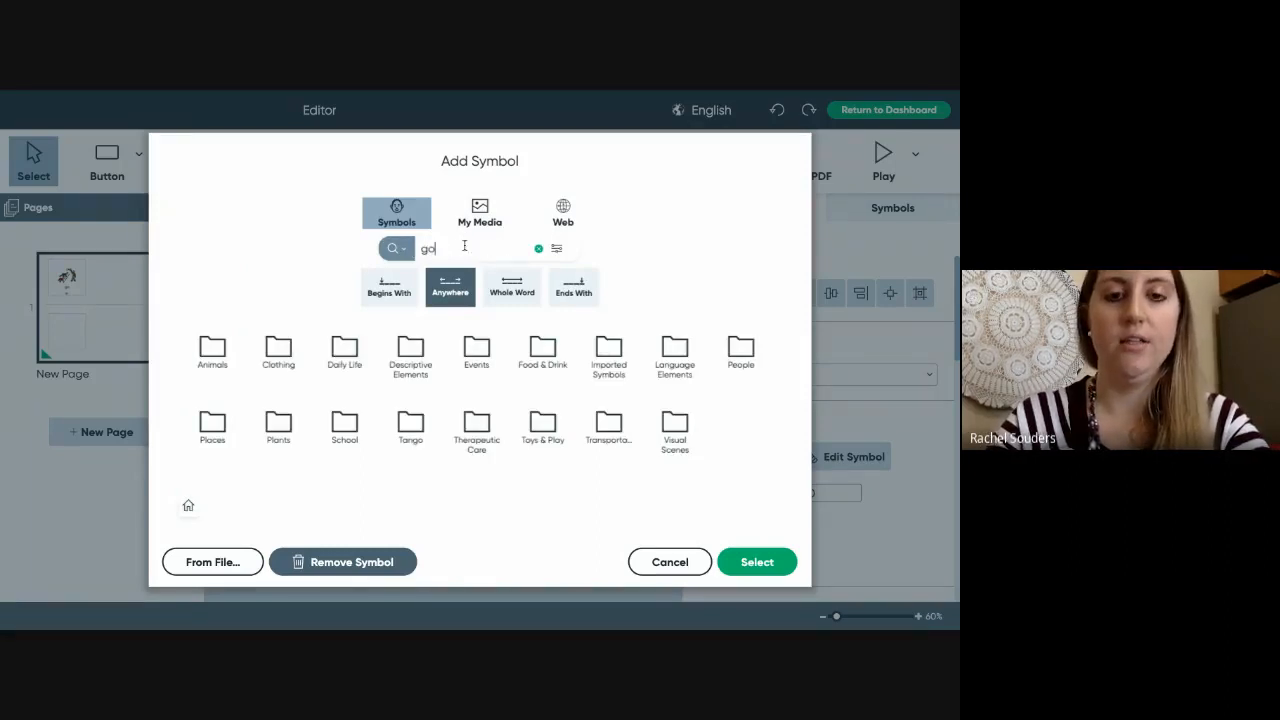
pyautogui.press('Return')
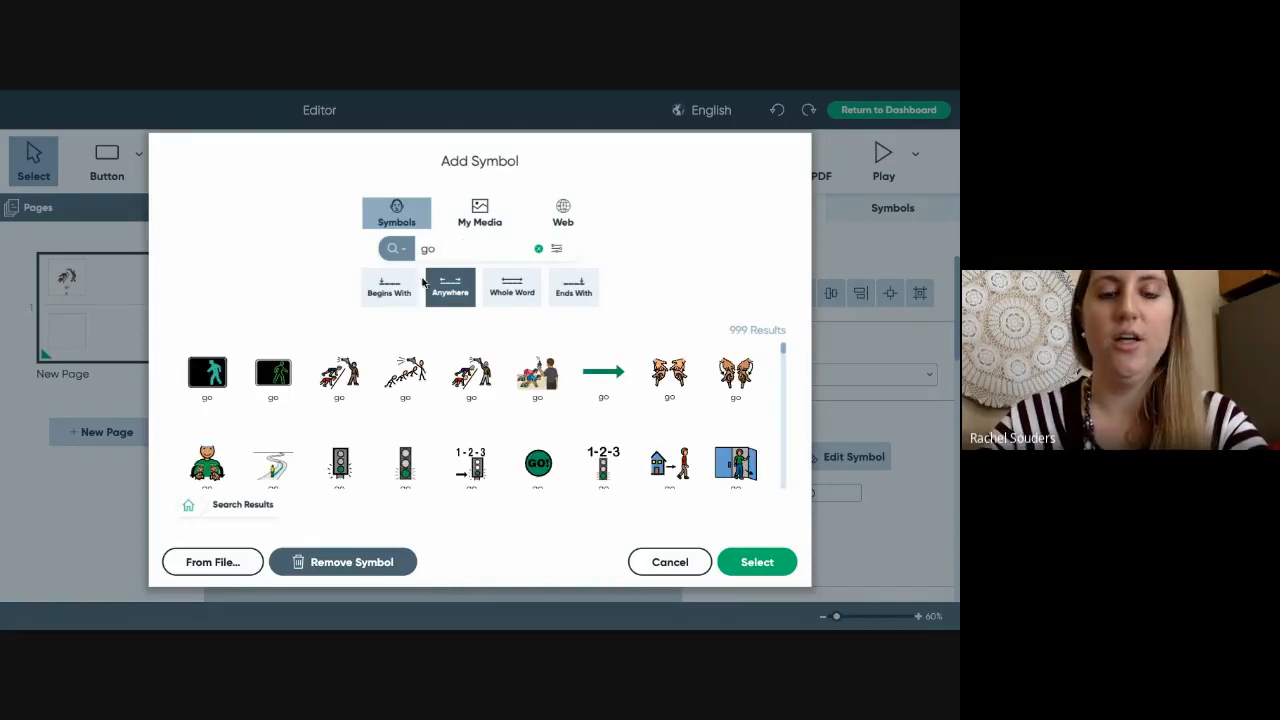
pyautogui.click(511, 290)
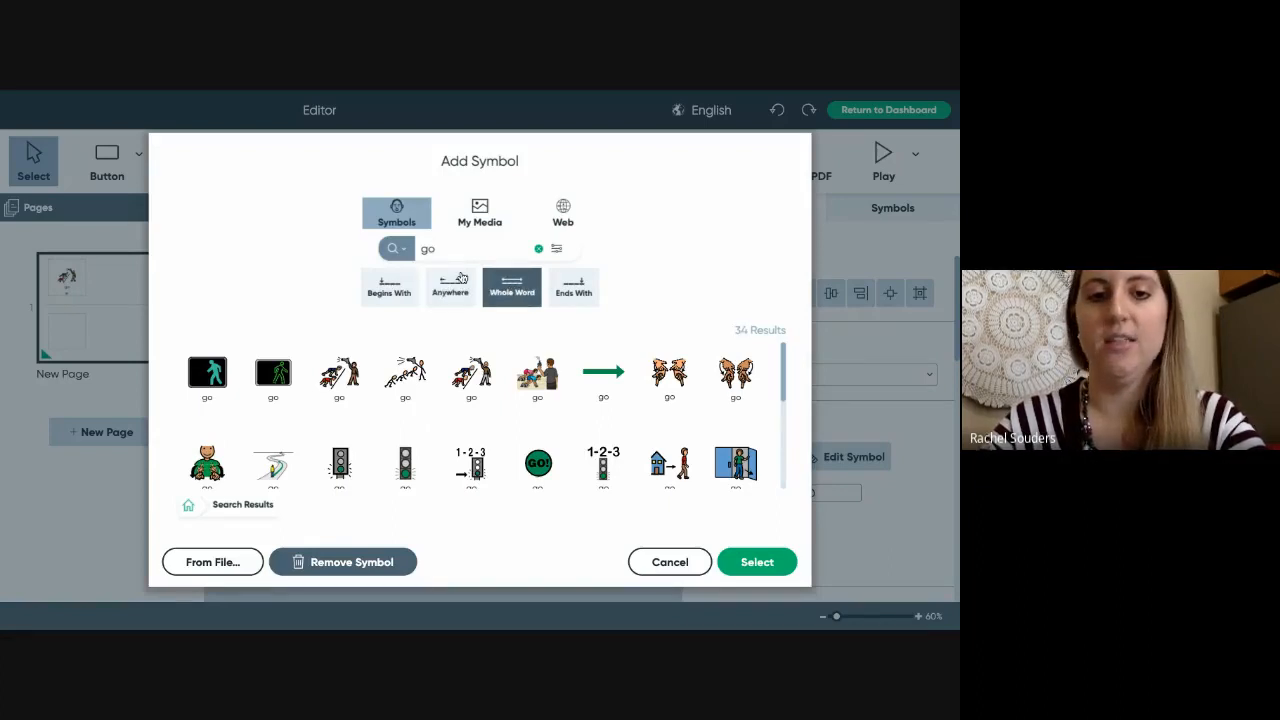
pyautogui.click(405, 252)
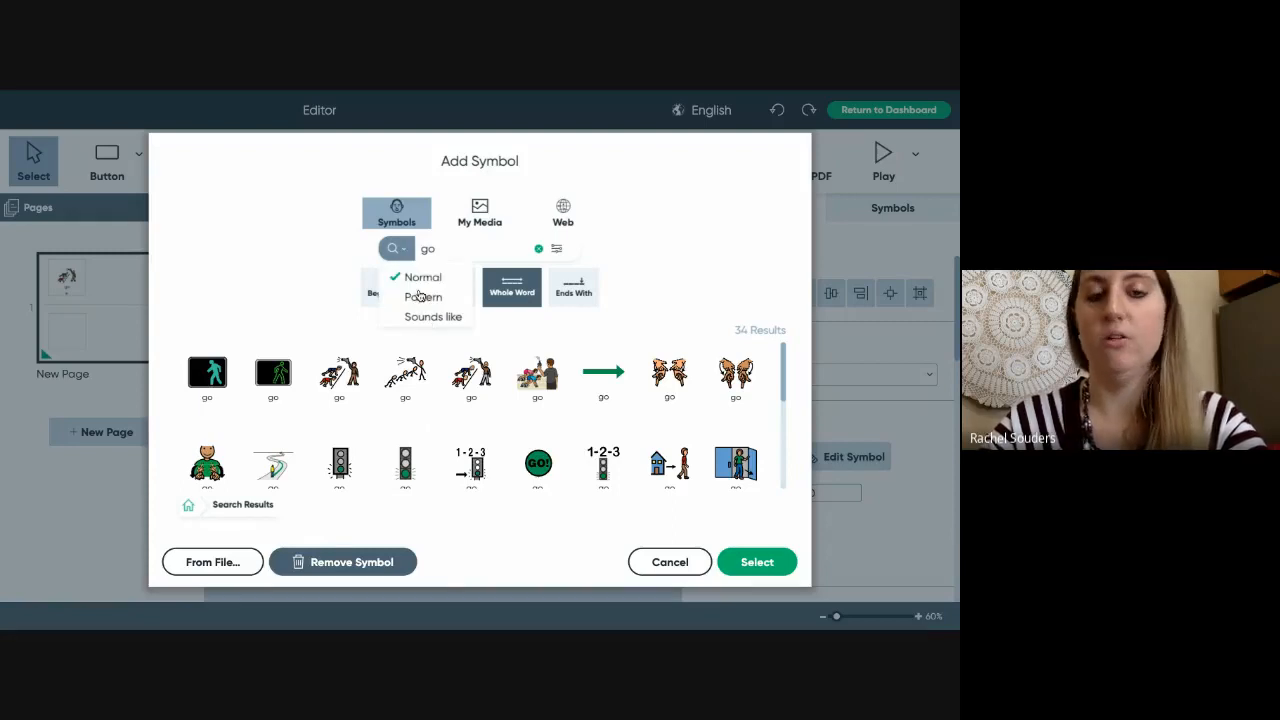
pyautogui.click(649, 263)
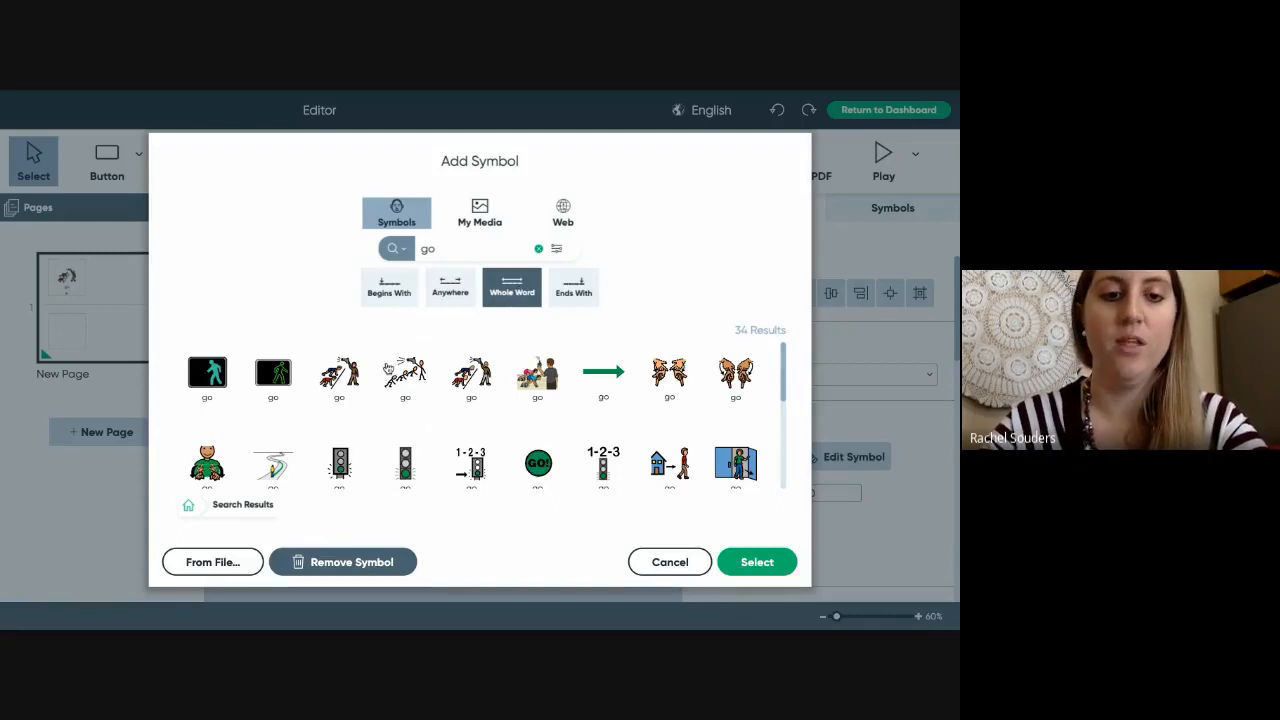
pyautogui.click(214, 378)
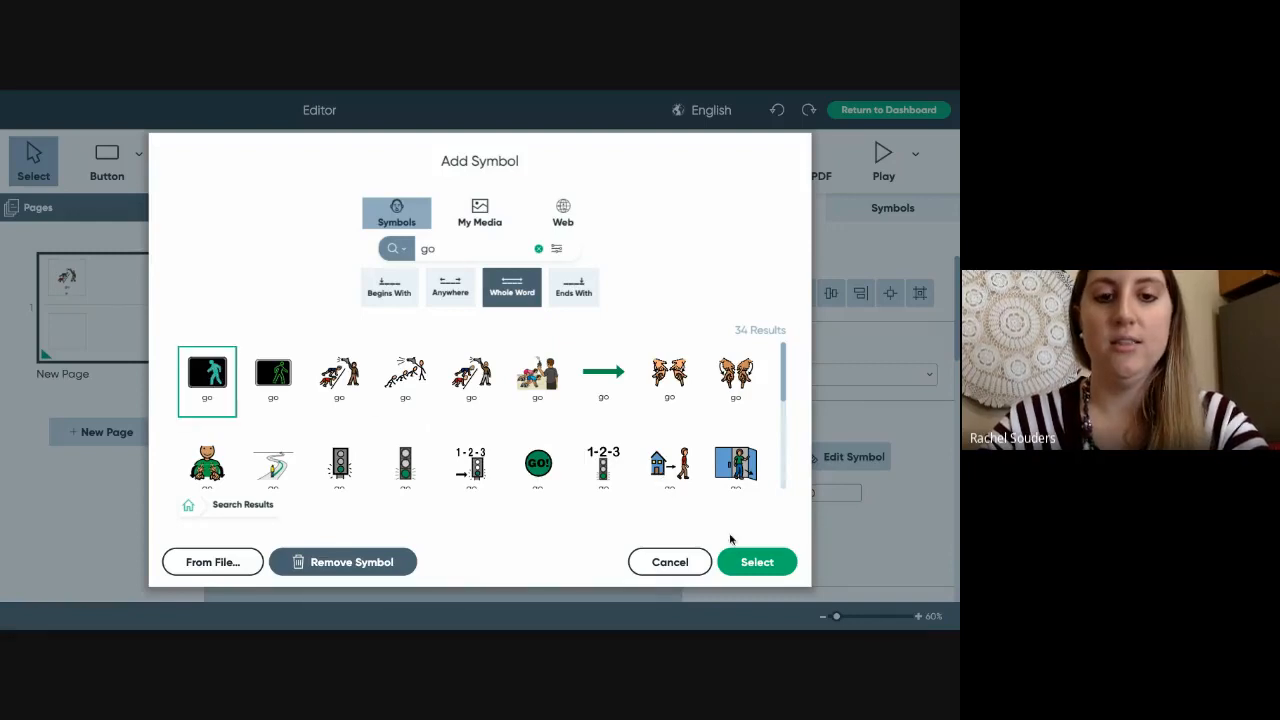
pyautogui.click(760, 568)
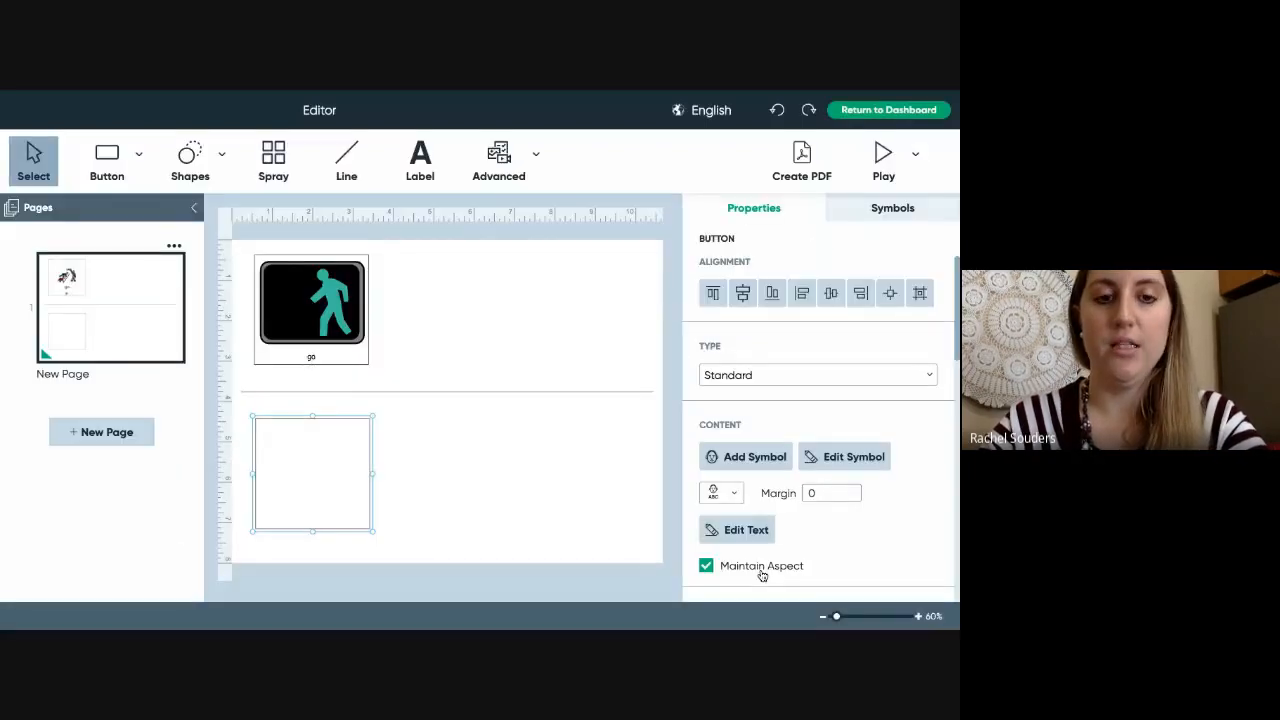
pyautogui.click(330, 318)
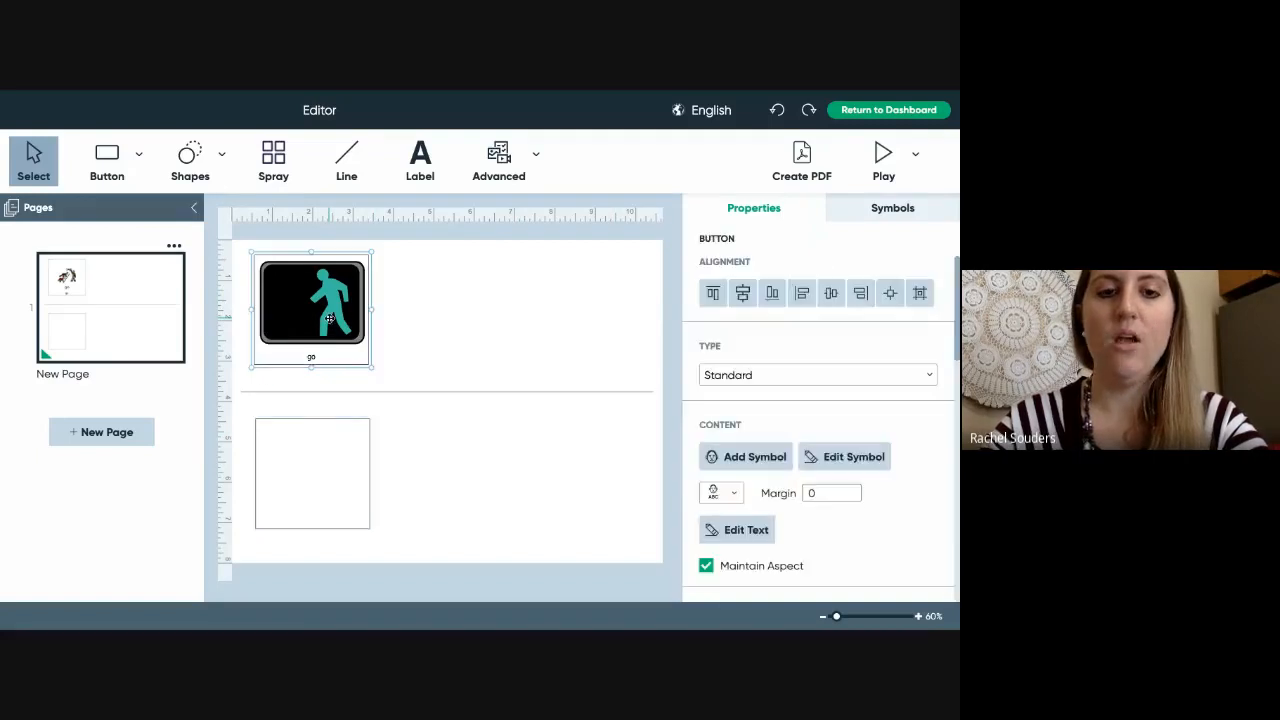
# - Set the go button's symbol search language filter to Spanish
pyautogui.doubleClick(330, 318)
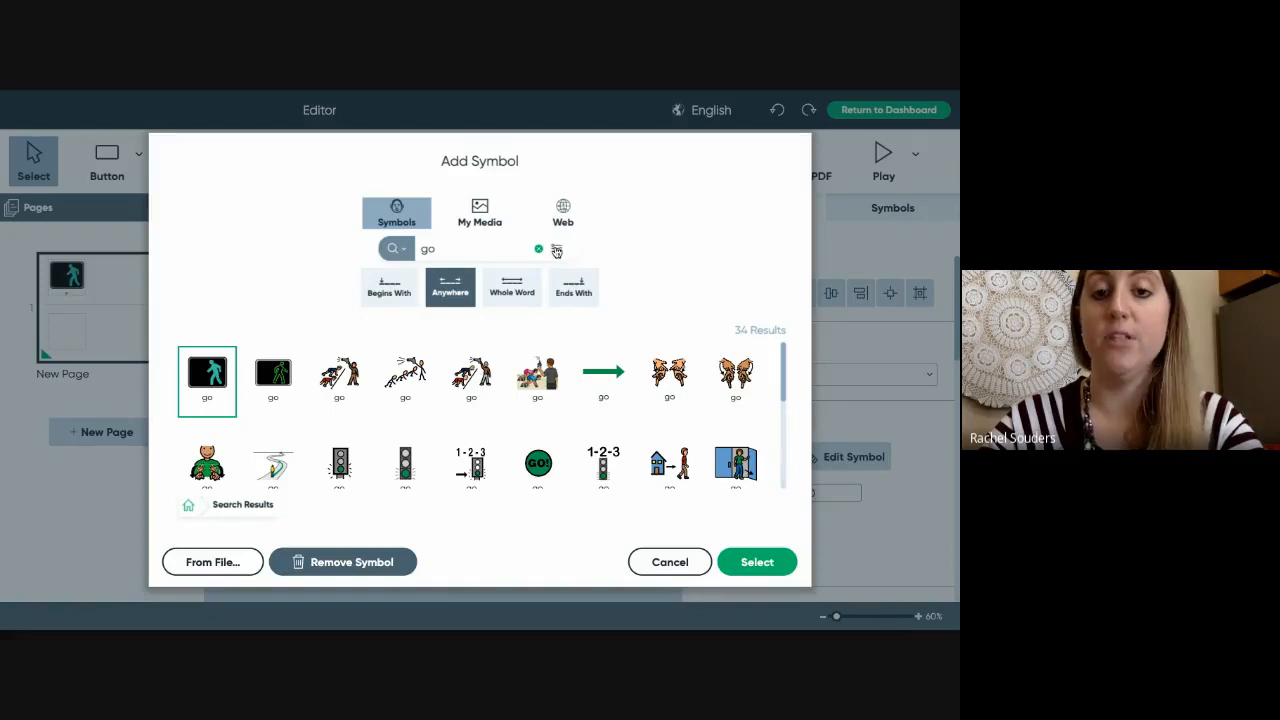
pyautogui.click(557, 251)
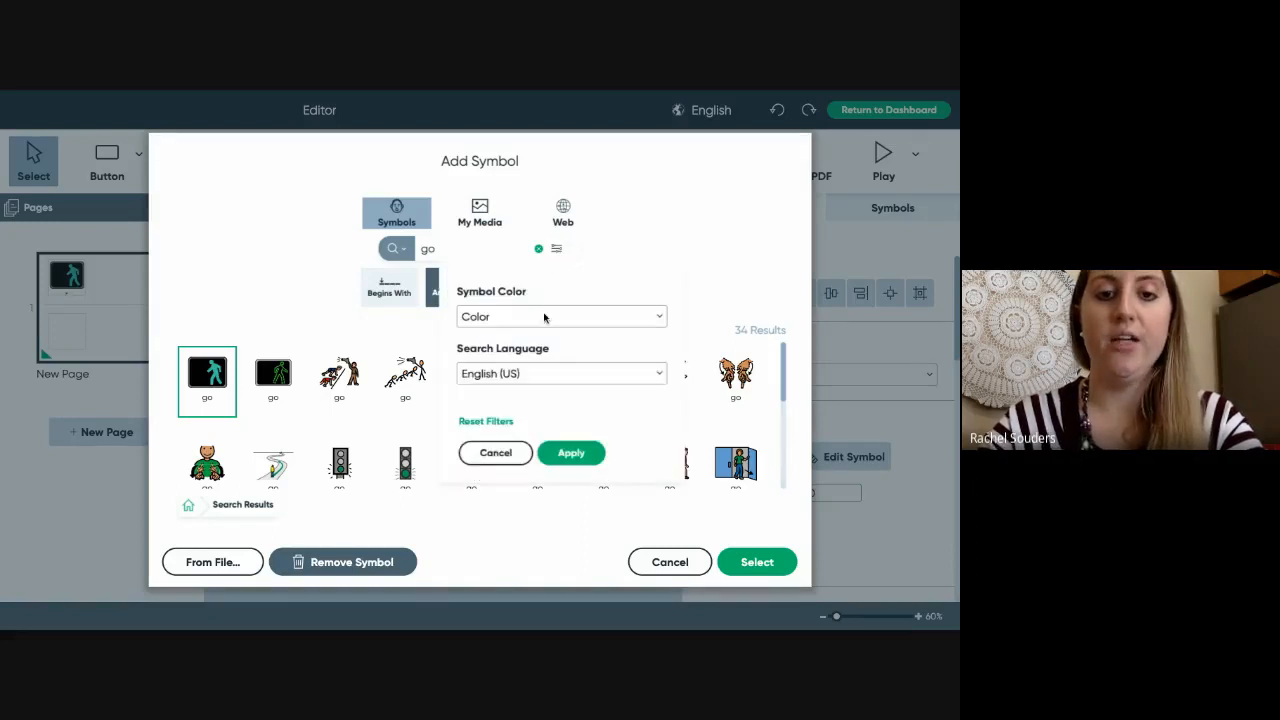
pyautogui.click(528, 375)
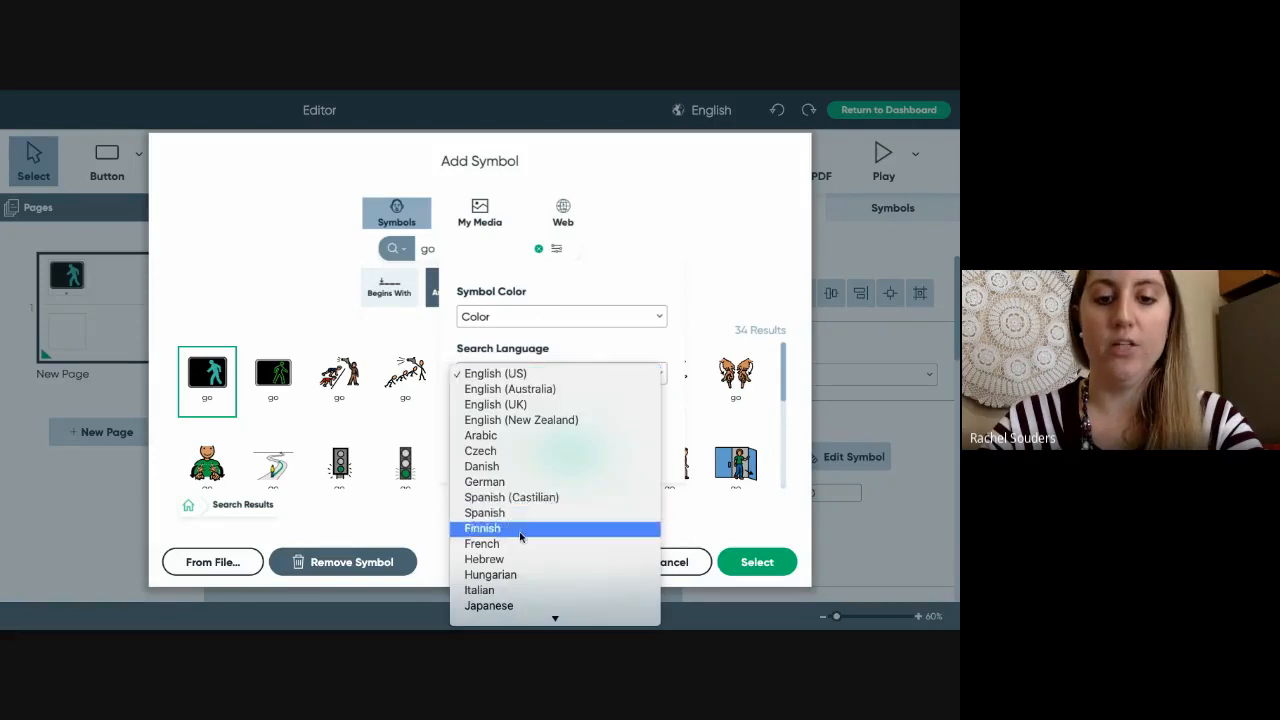
pyautogui.scroll(-5, 520, 535)
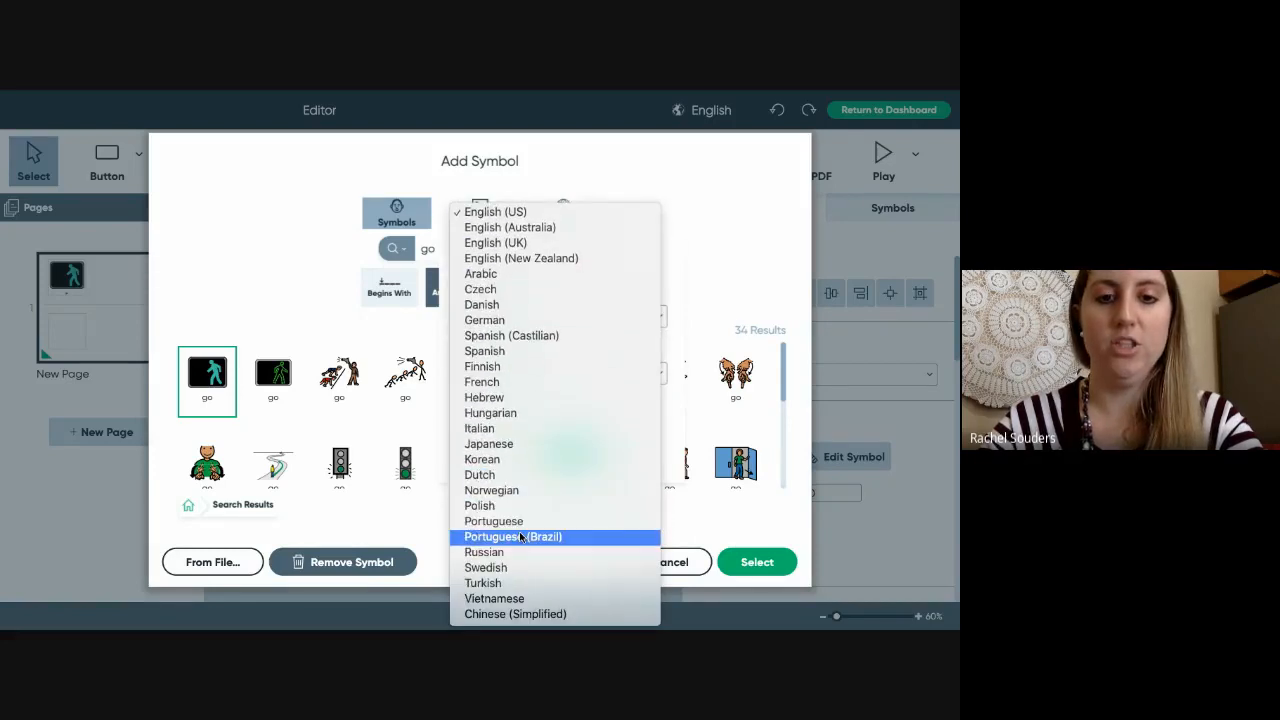
pyautogui.click(515, 351)
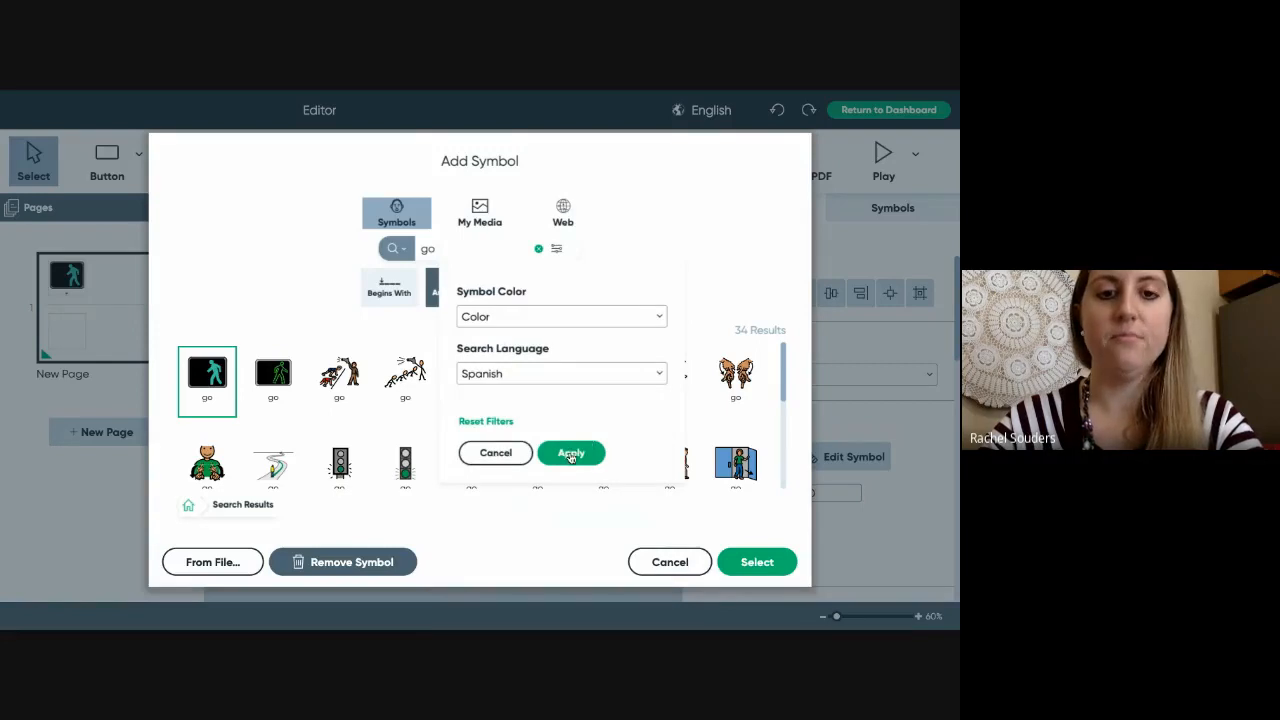
pyautogui.click(571, 453)
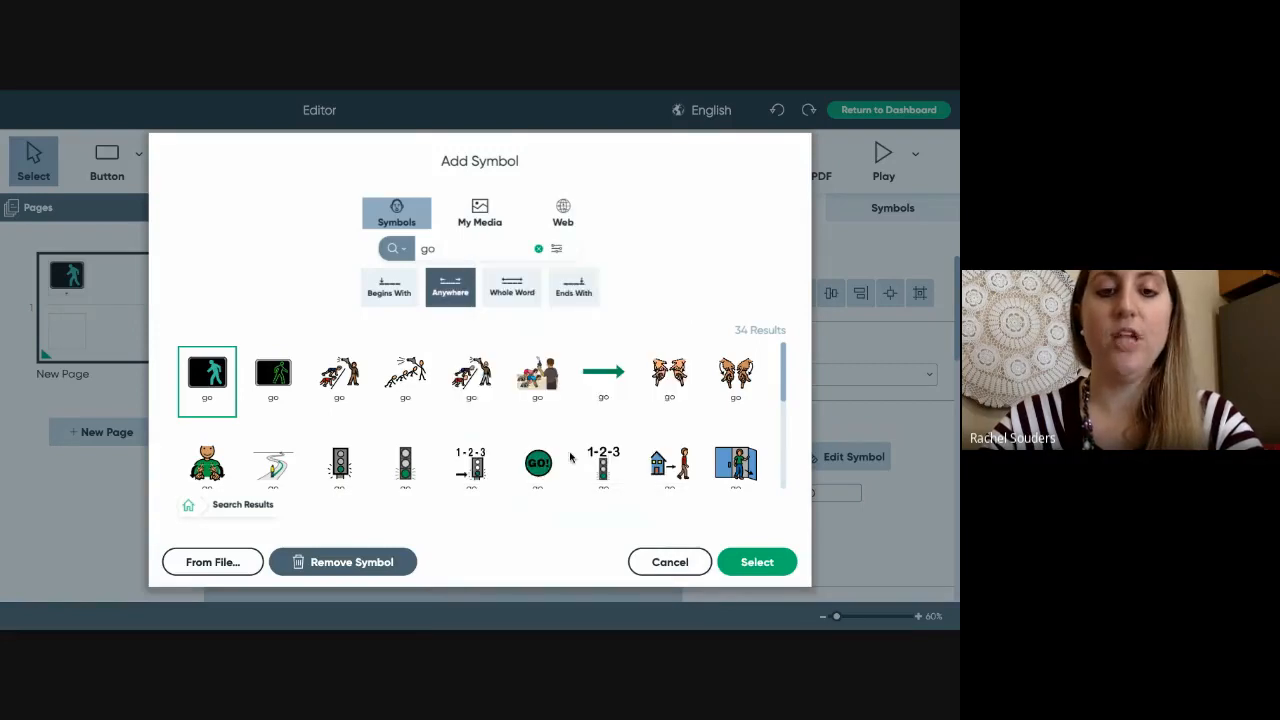
pyautogui.click(449, 247)
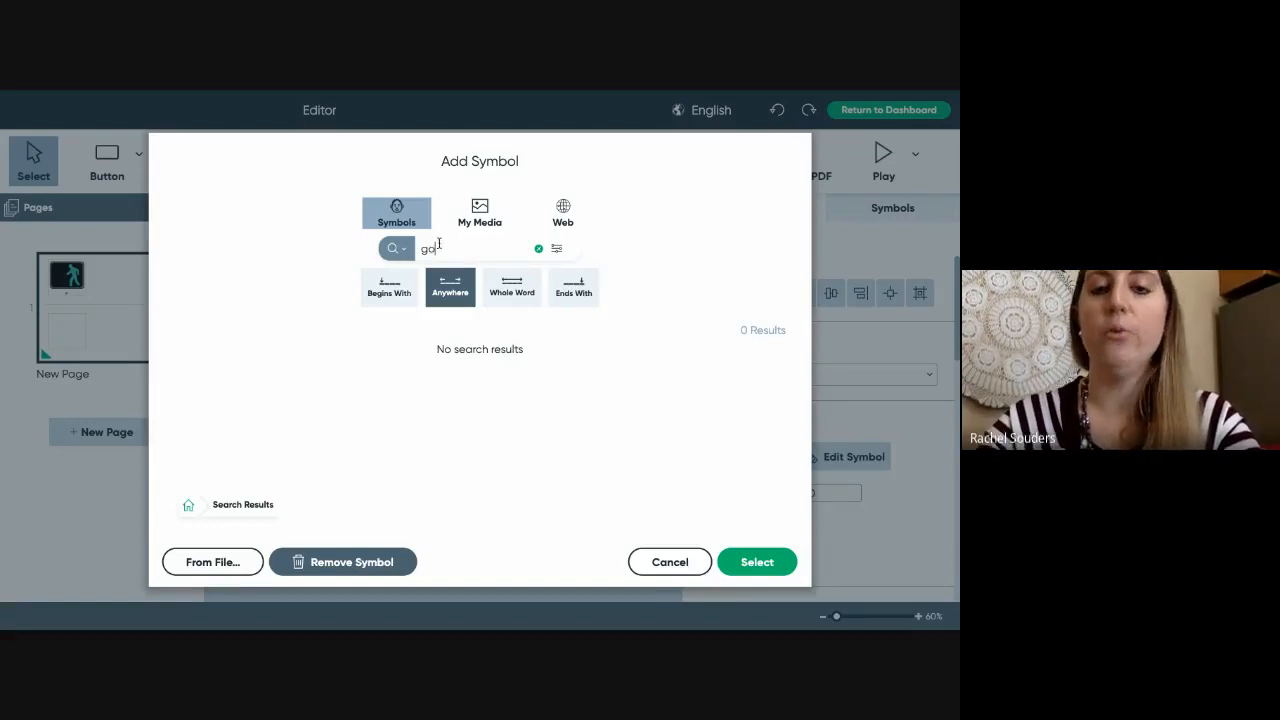
# - Search Spanish symbols for 'ir' instead of 'go'
pyautogui.moveTo(440, 247); pyautogui.dragTo(422, 245)
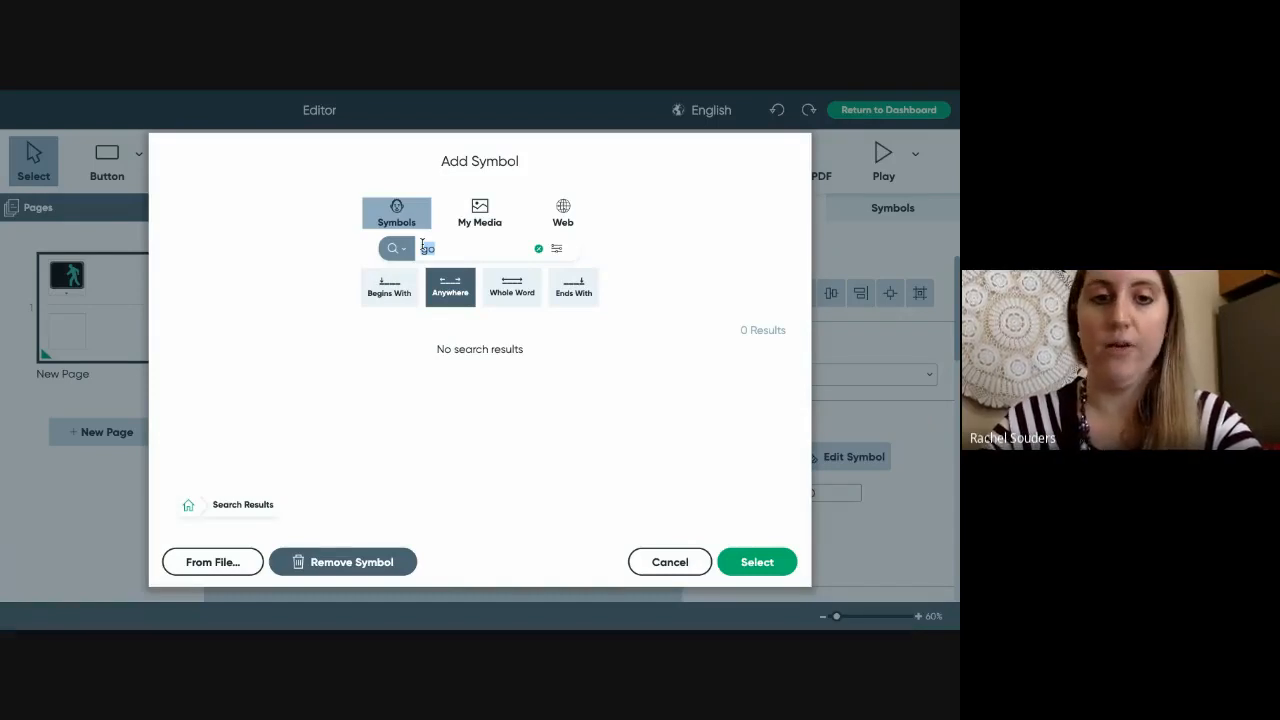
pyautogui.press('BackSpace')
pyautogui.write('in')
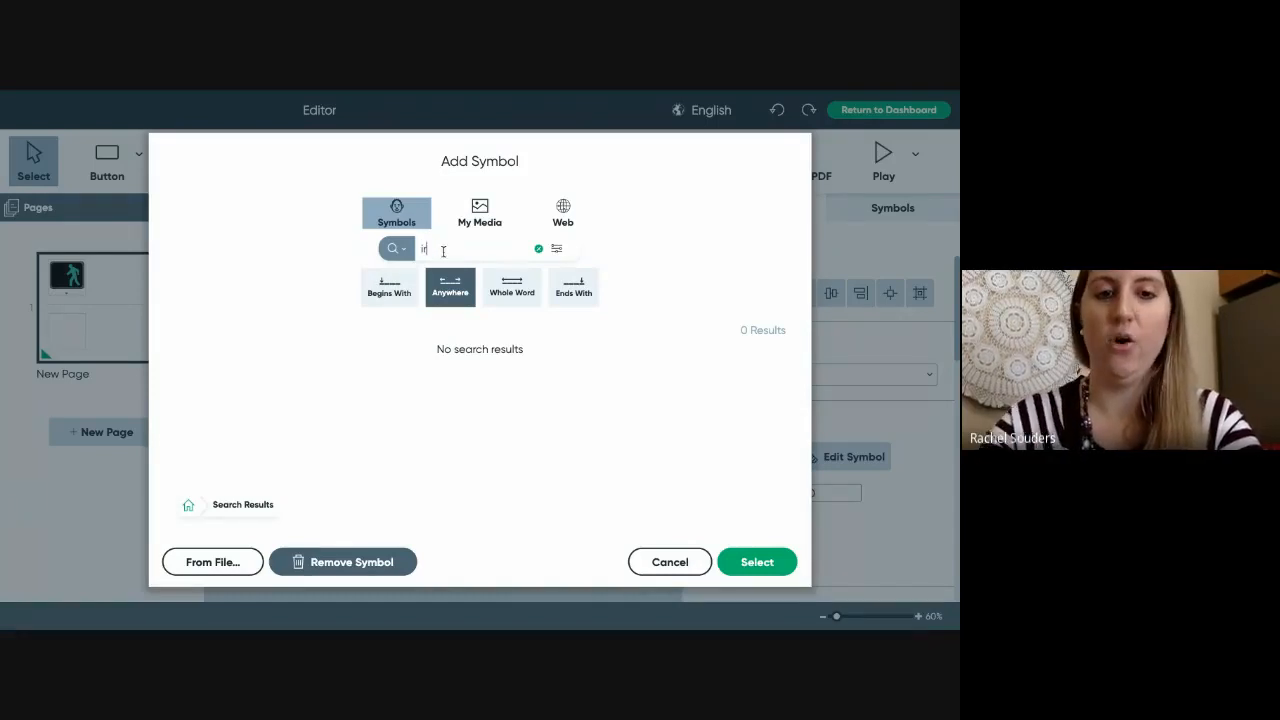
pyautogui.write('r')
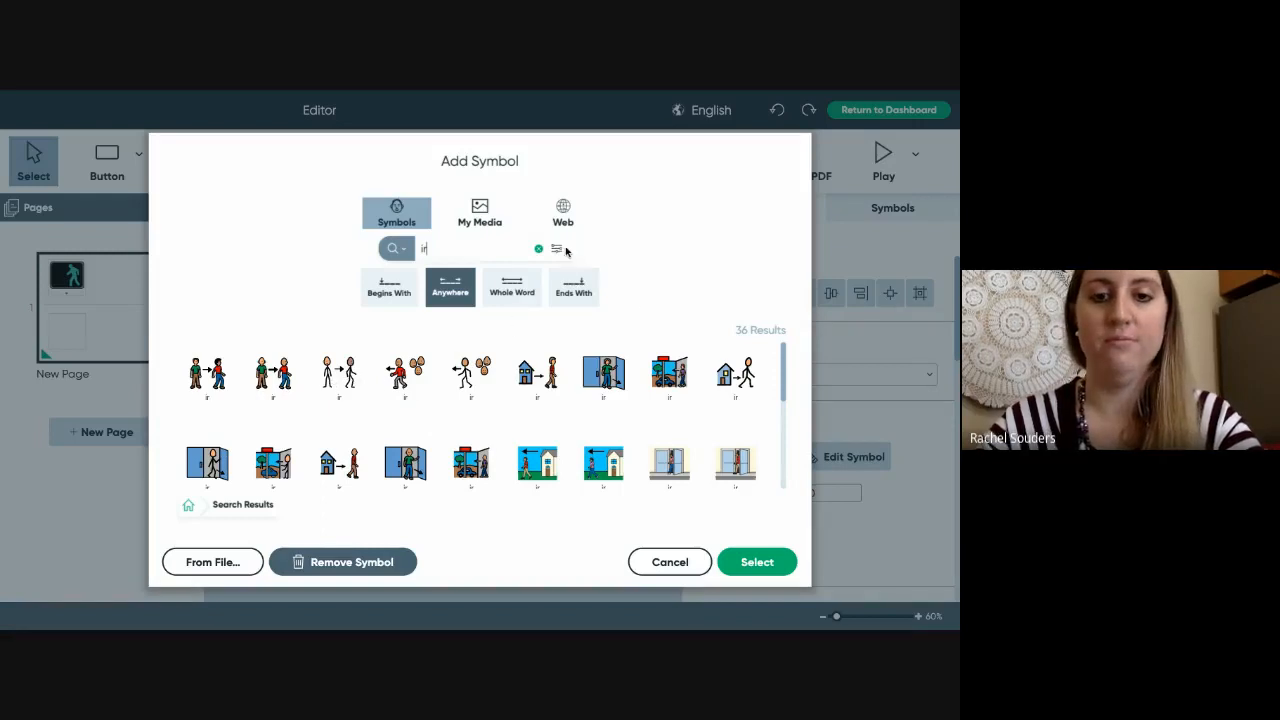
# - Switch the symbol search language back to English (US)
pyautogui.click(557, 249)
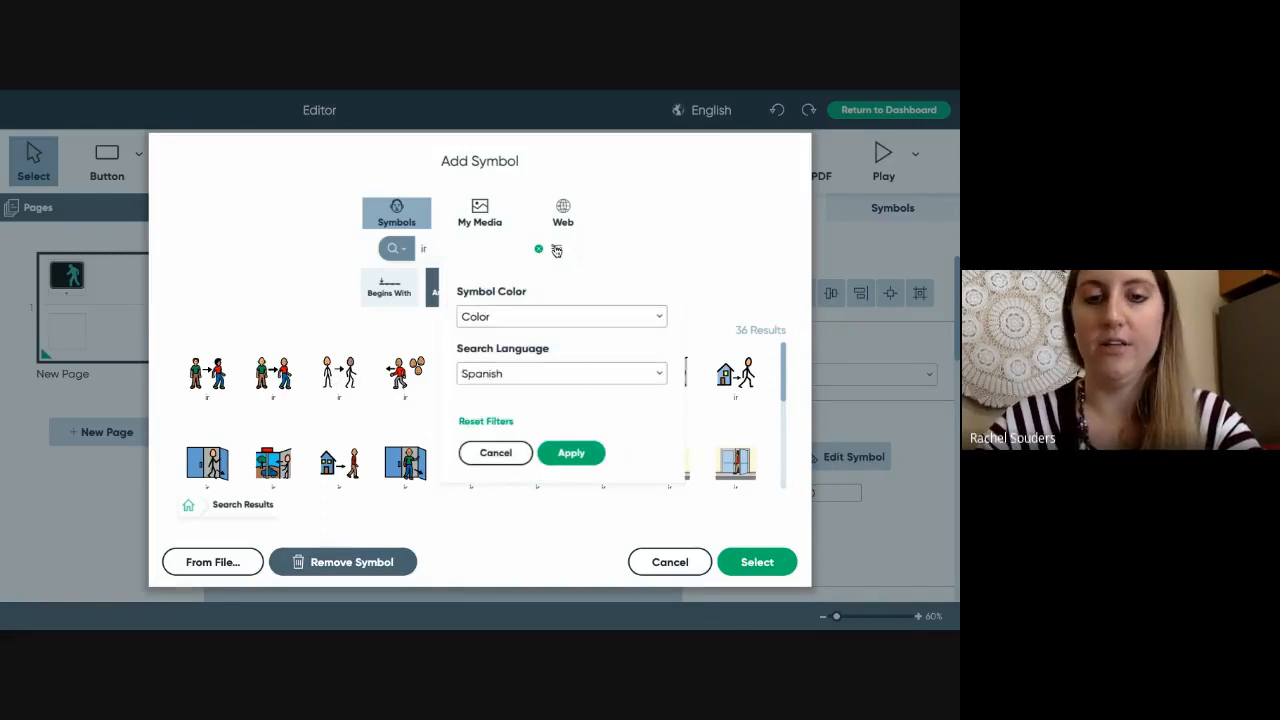
pyautogui.click(511, 374)
pyautogui.click(528, 236)
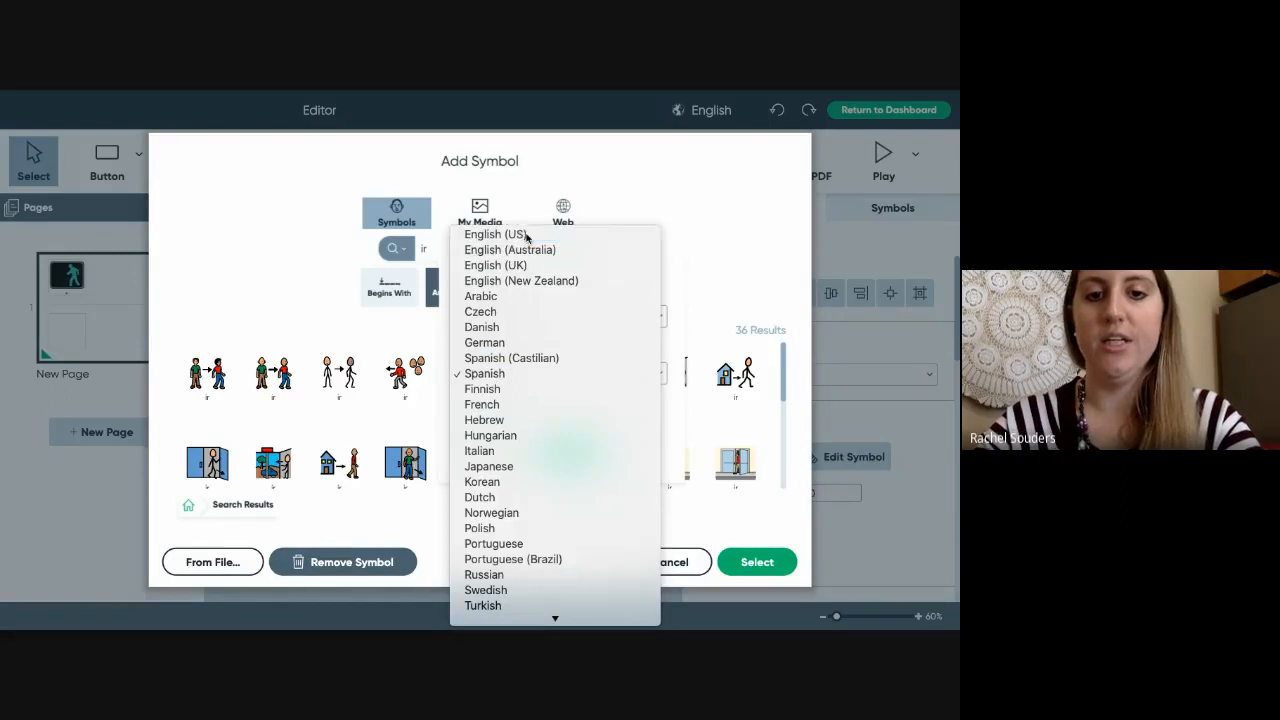
pyautogui.click(580, 452)
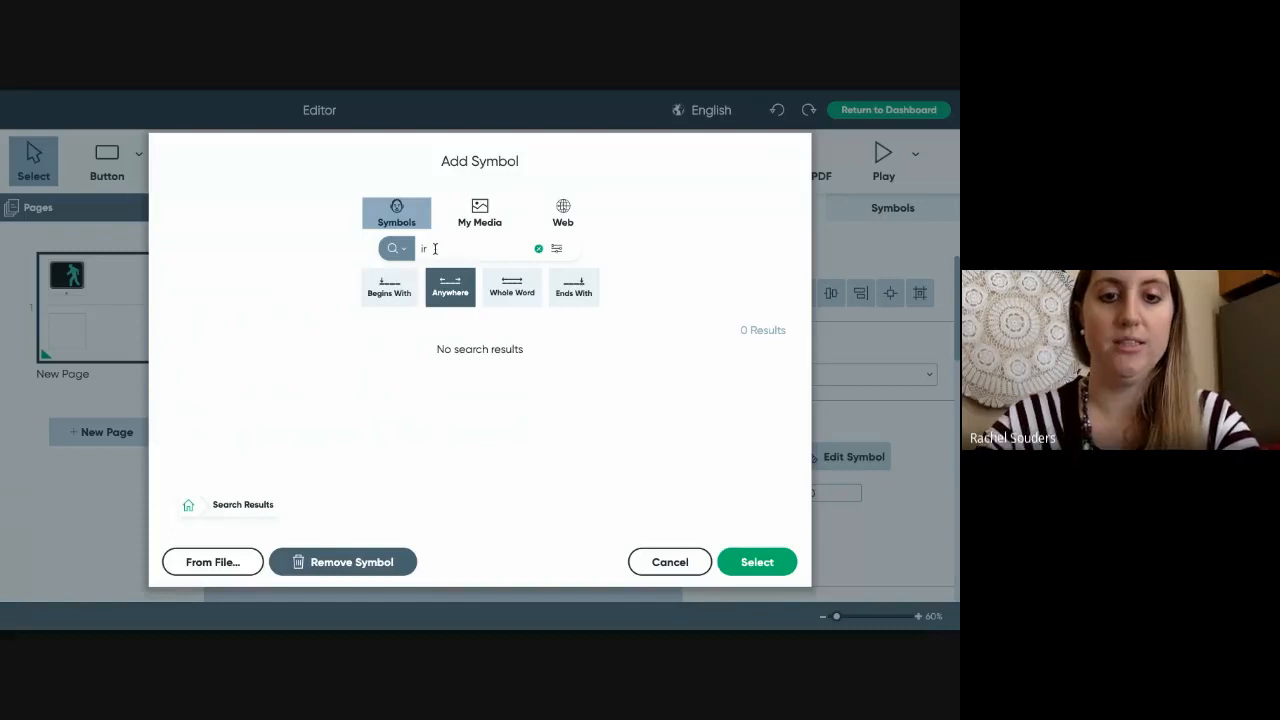
pyautogui.moveTo(427, 248); pyautogui.dragTo(414, 252)
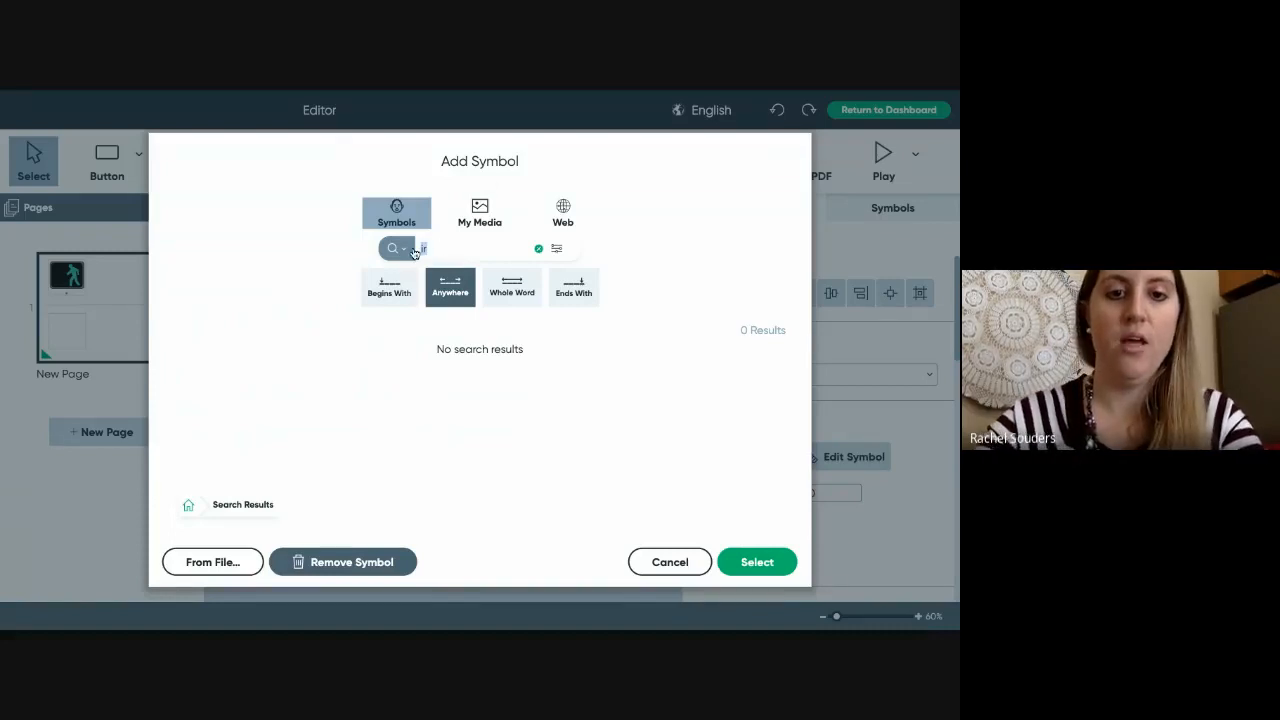
# - Search My Media for the student's name, finding three saved items including a photo
pyautogui.click(480, 212)
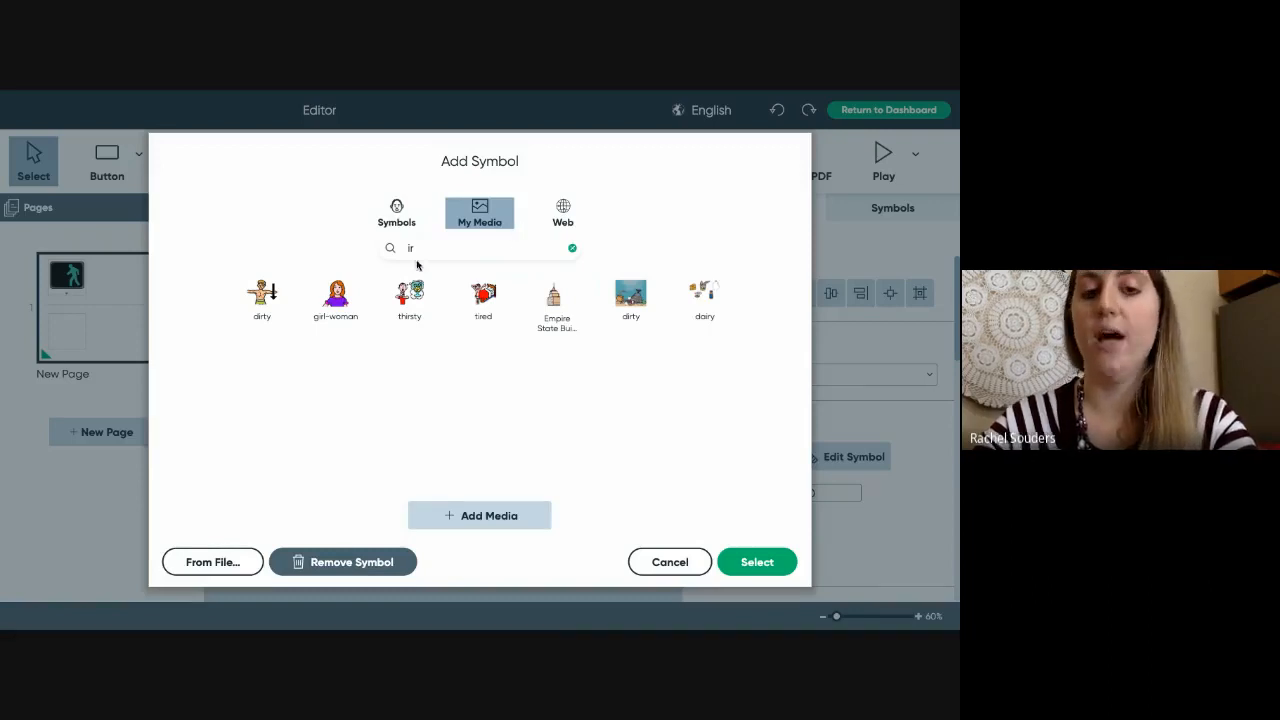
pyautogui.moveTo(414, 250); pyautogui.dragTo(399, 251)
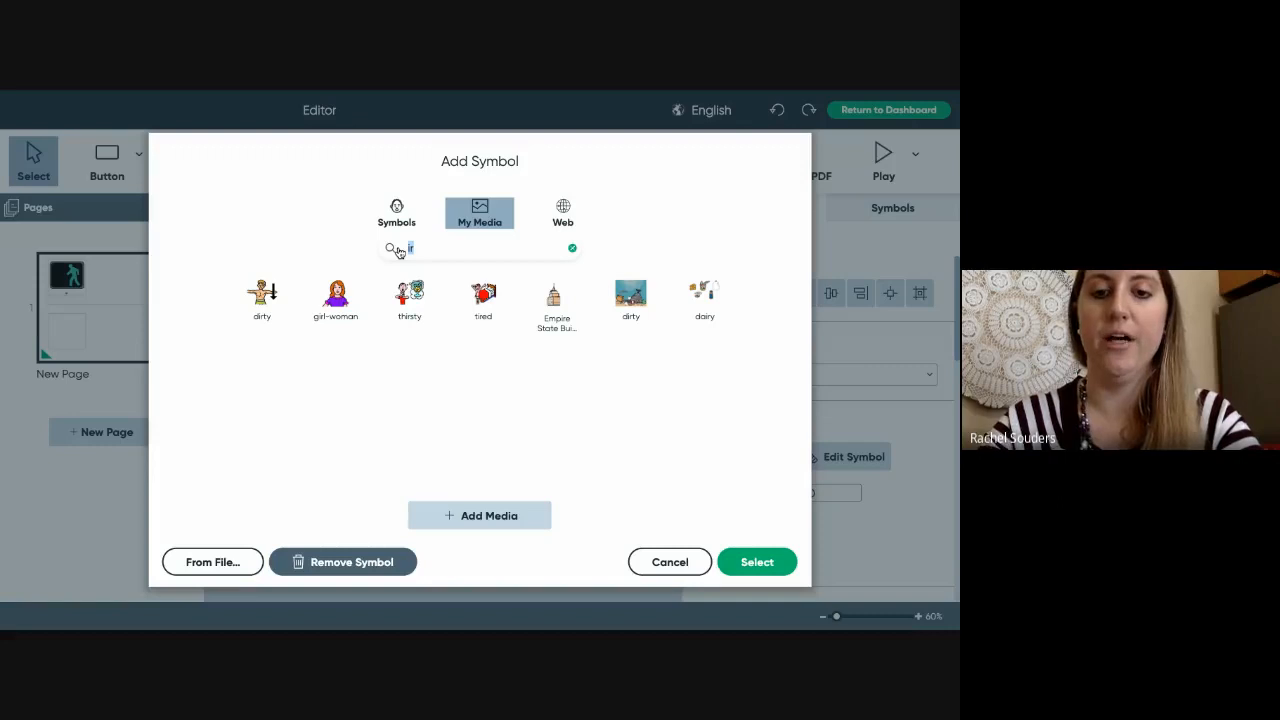
pyautogui.press('BackSpace')
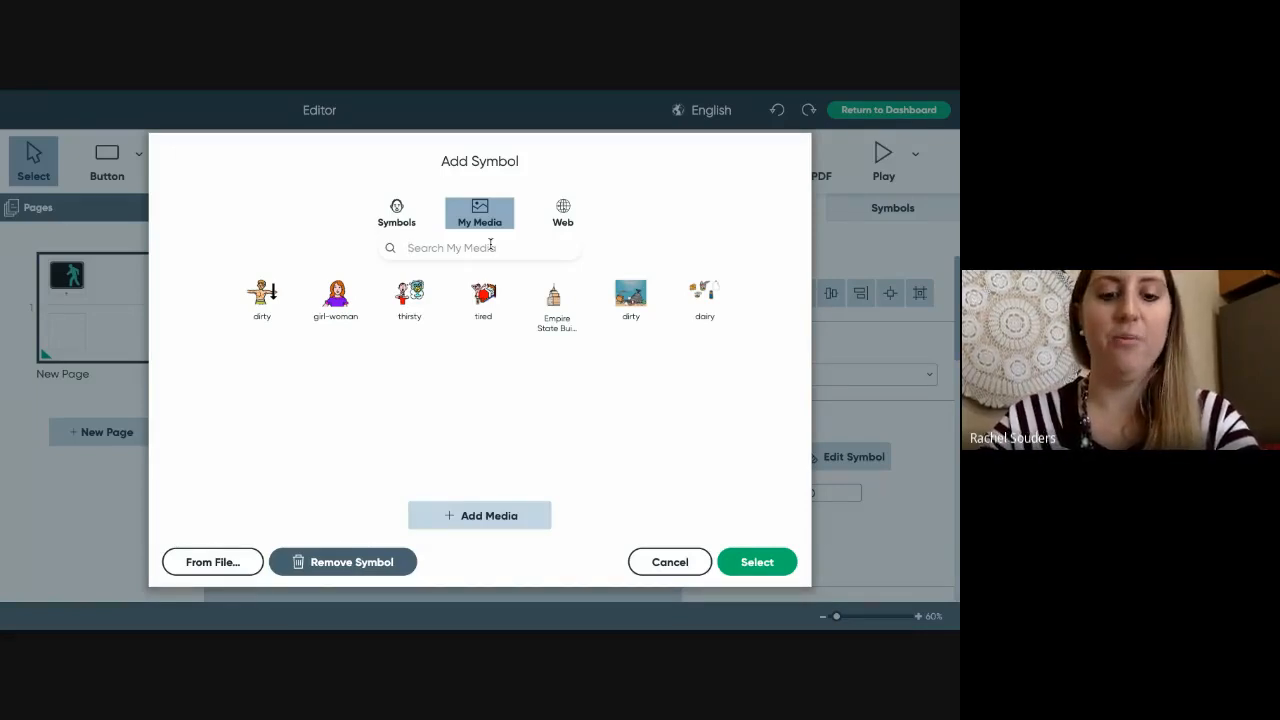
pyautogui.write('ryan')
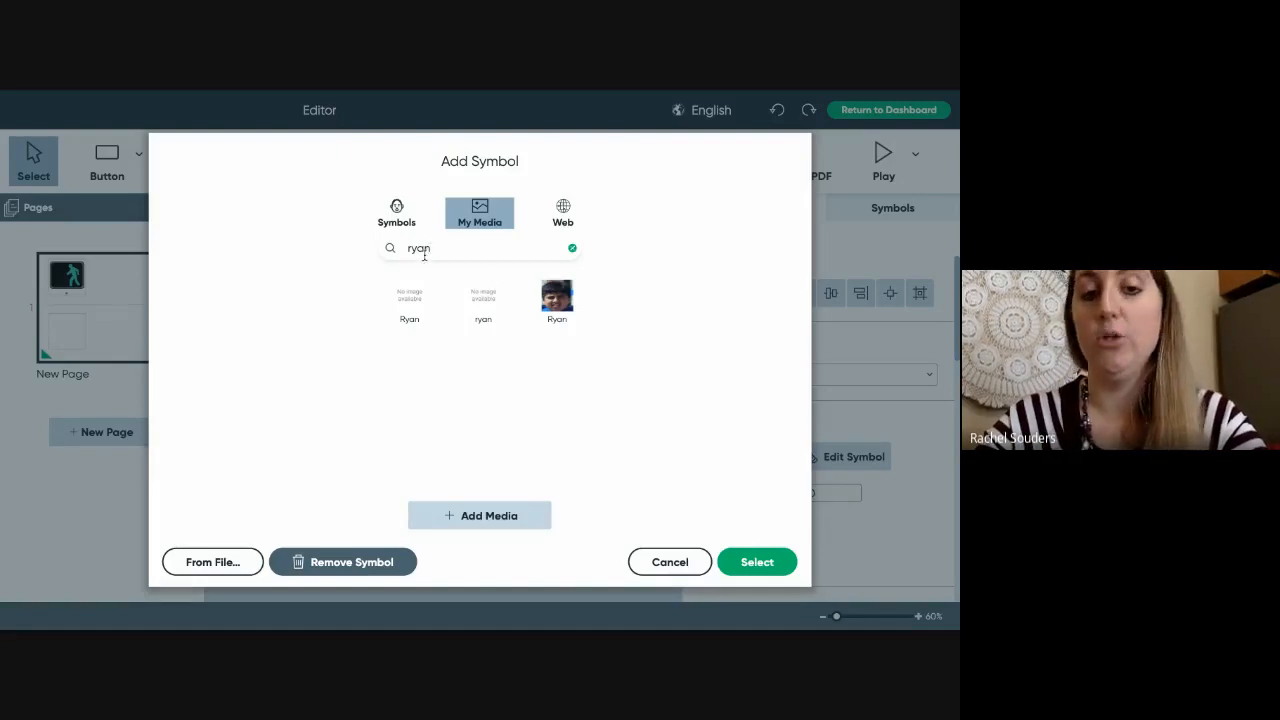
# - Search web images for 'go', pick the green GO! image, then cancel without changing the symbol
pyautogui.click(563, 210)
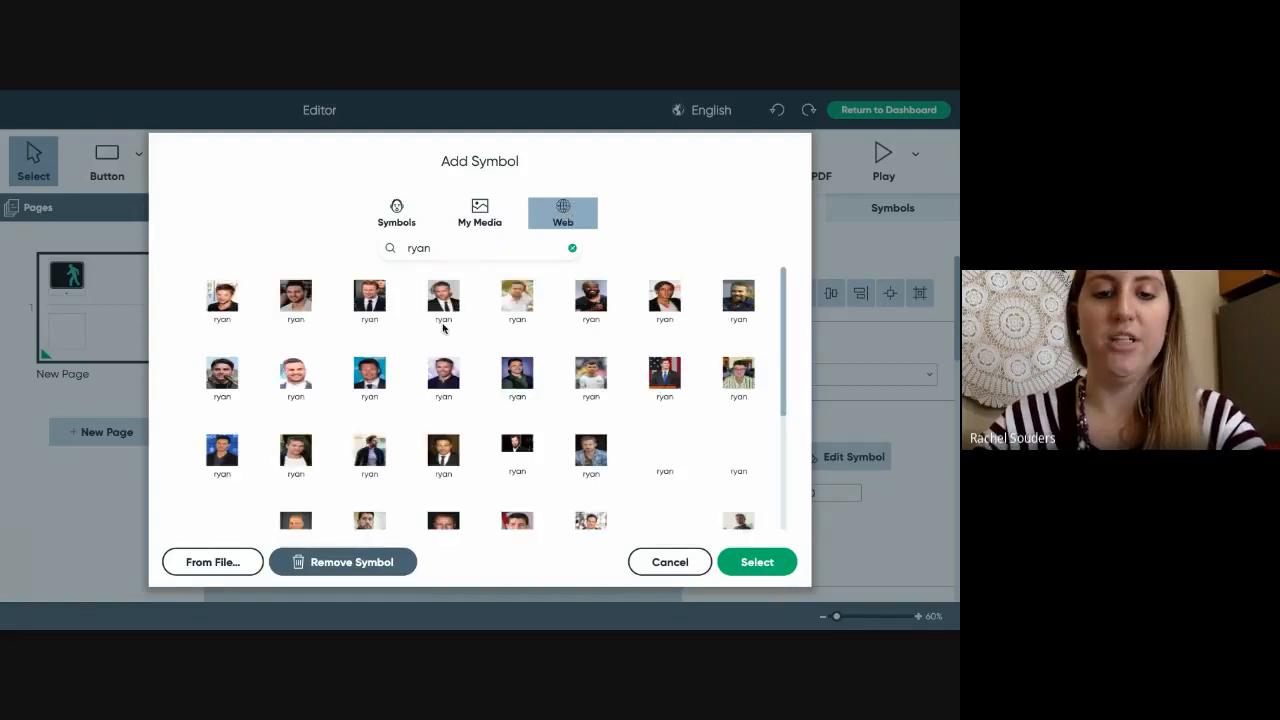
pyautogui.click(436, 247)
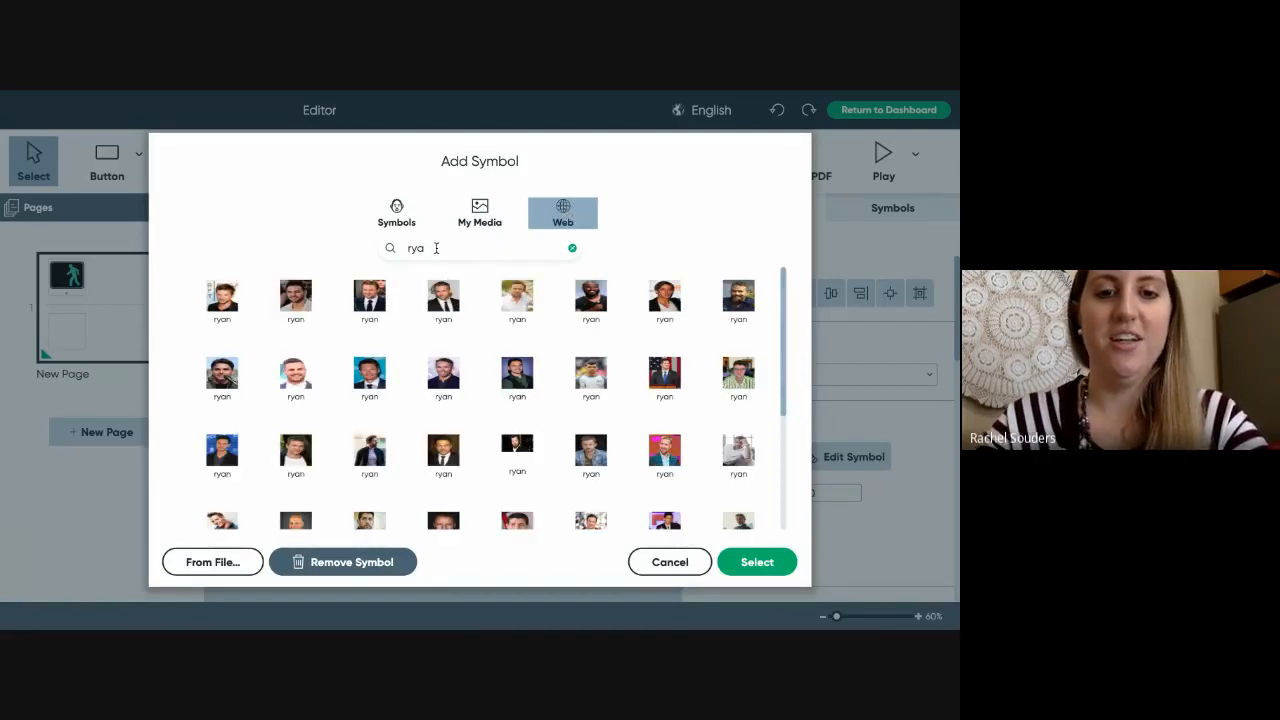
pyautogui.press('BackSpace')
pyautogui.press('BackSpace')
pyautogui.press('BackSpace')
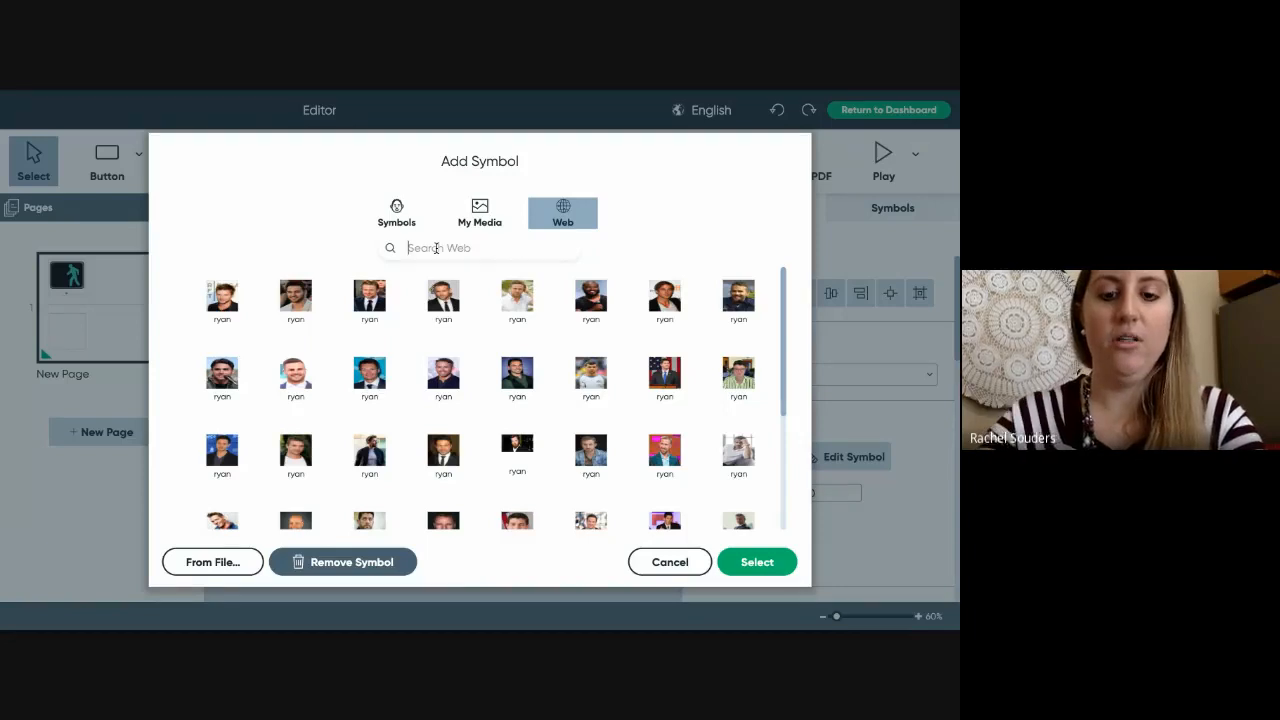
pyautogui.write('go')
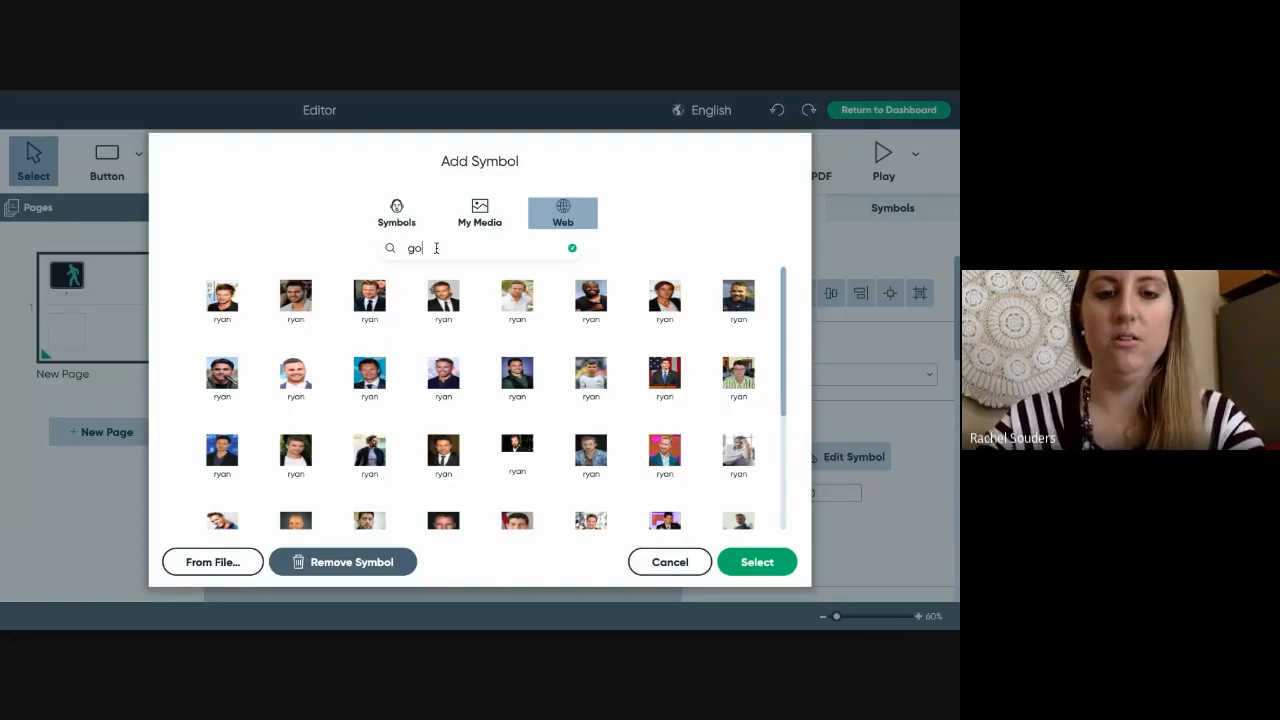
pyautogui.press('Return')
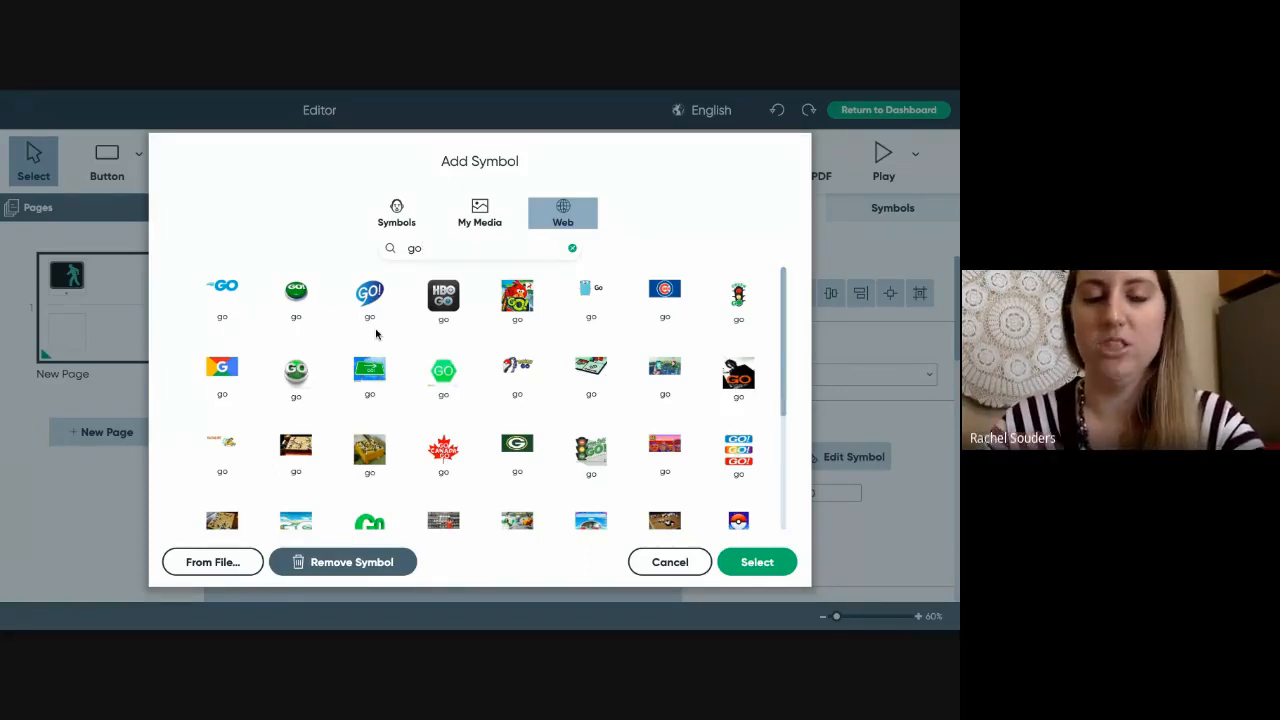
pyautogui.click(297, 296)
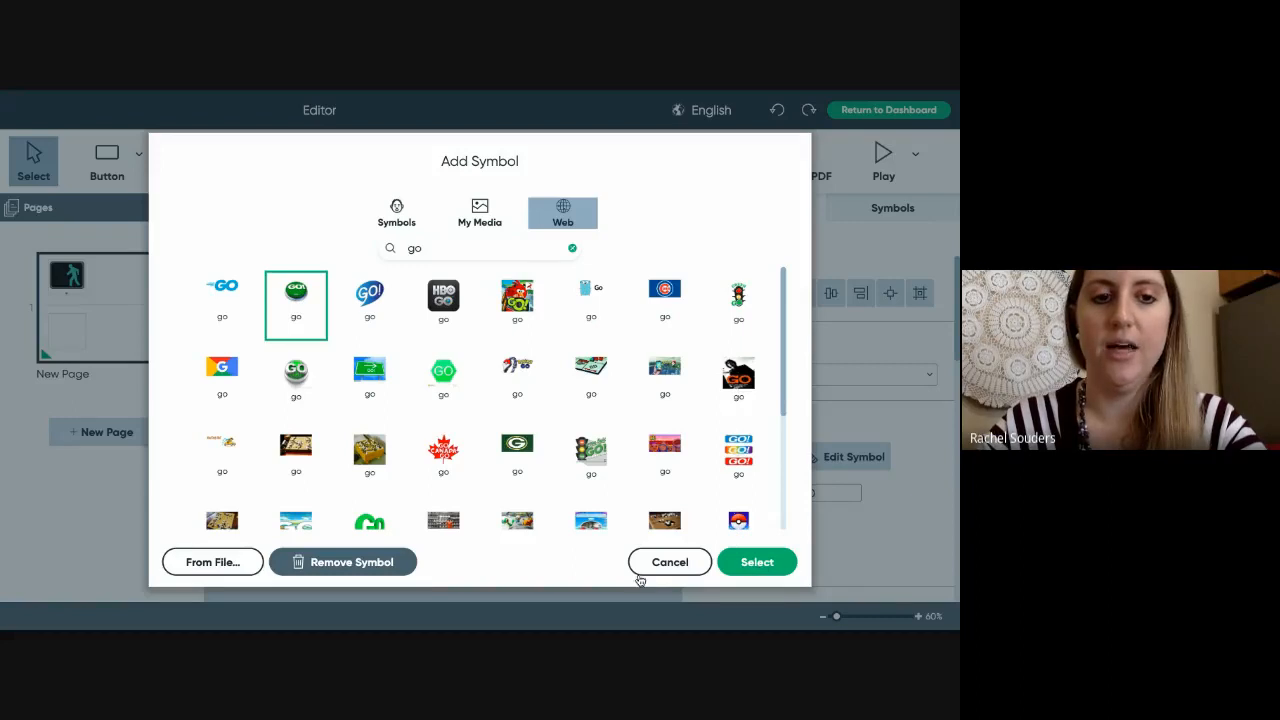
pyautogui.click(678, 564)
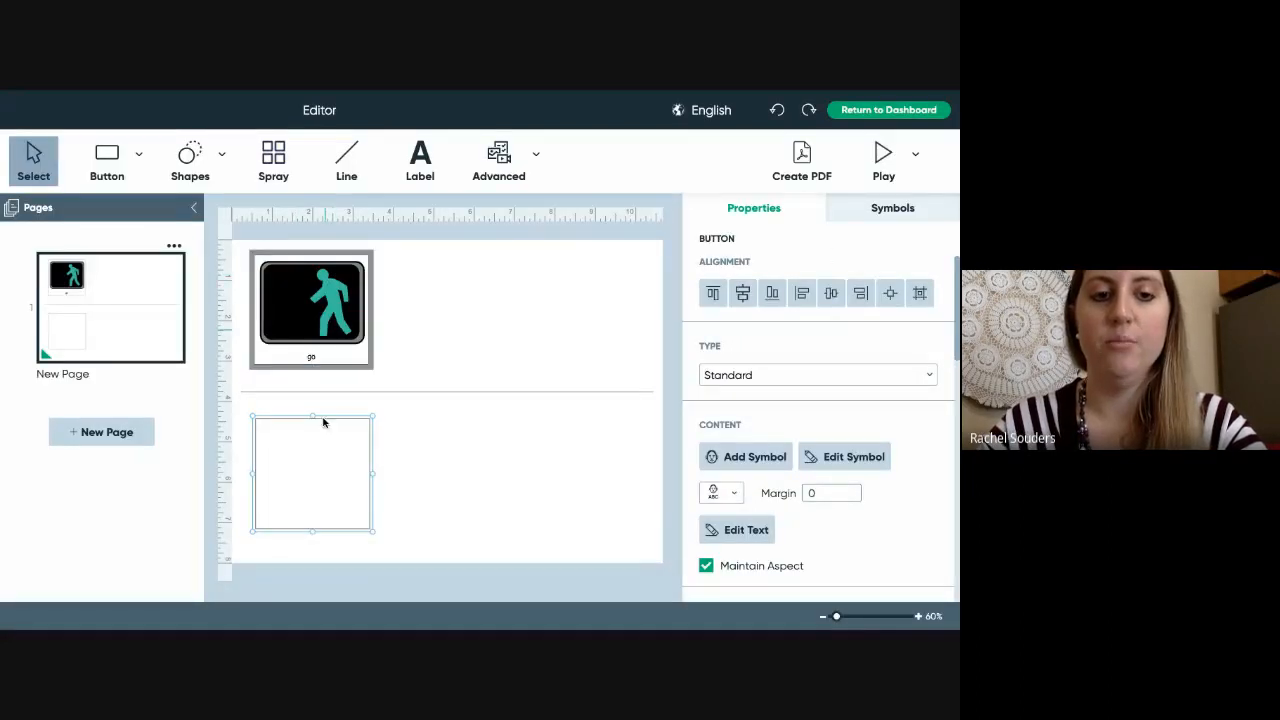
# - Reopen and cancel the go button's symbol search, then select the empty lower button
pyautogui.doubleClick(316, 320)
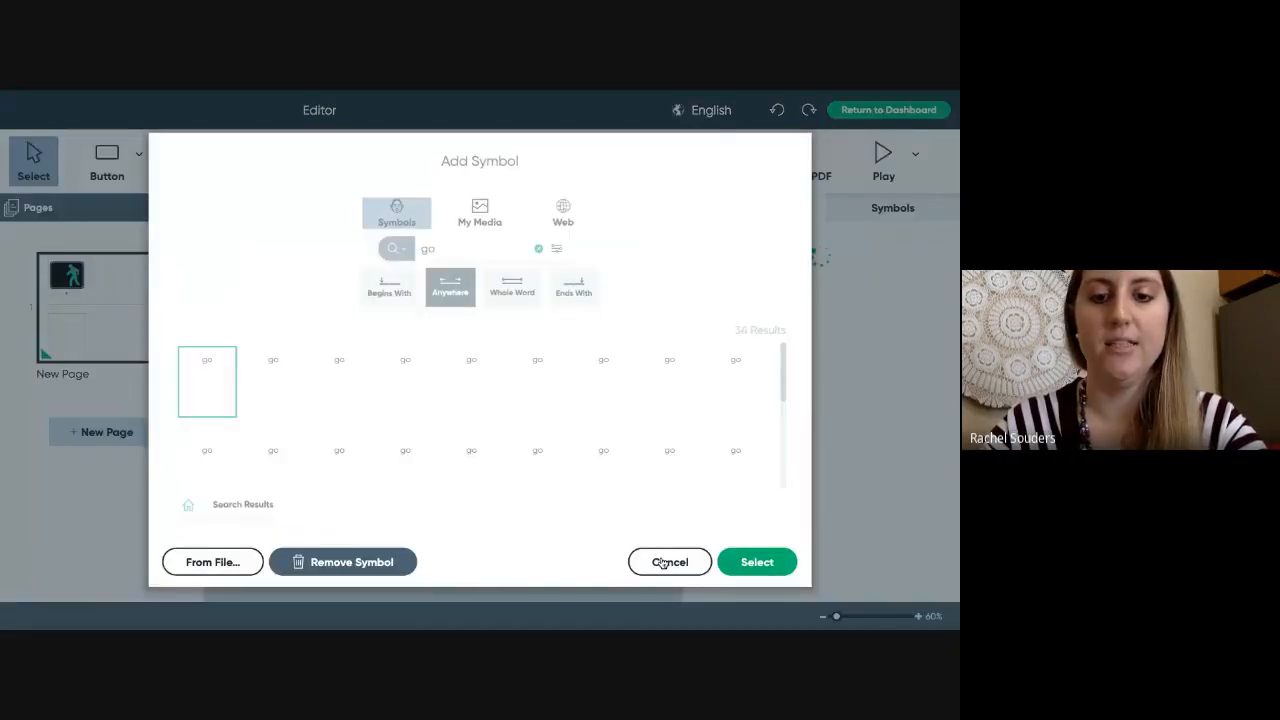
pyautogui.click(666, 562)
pyautogui.click(355, 507)
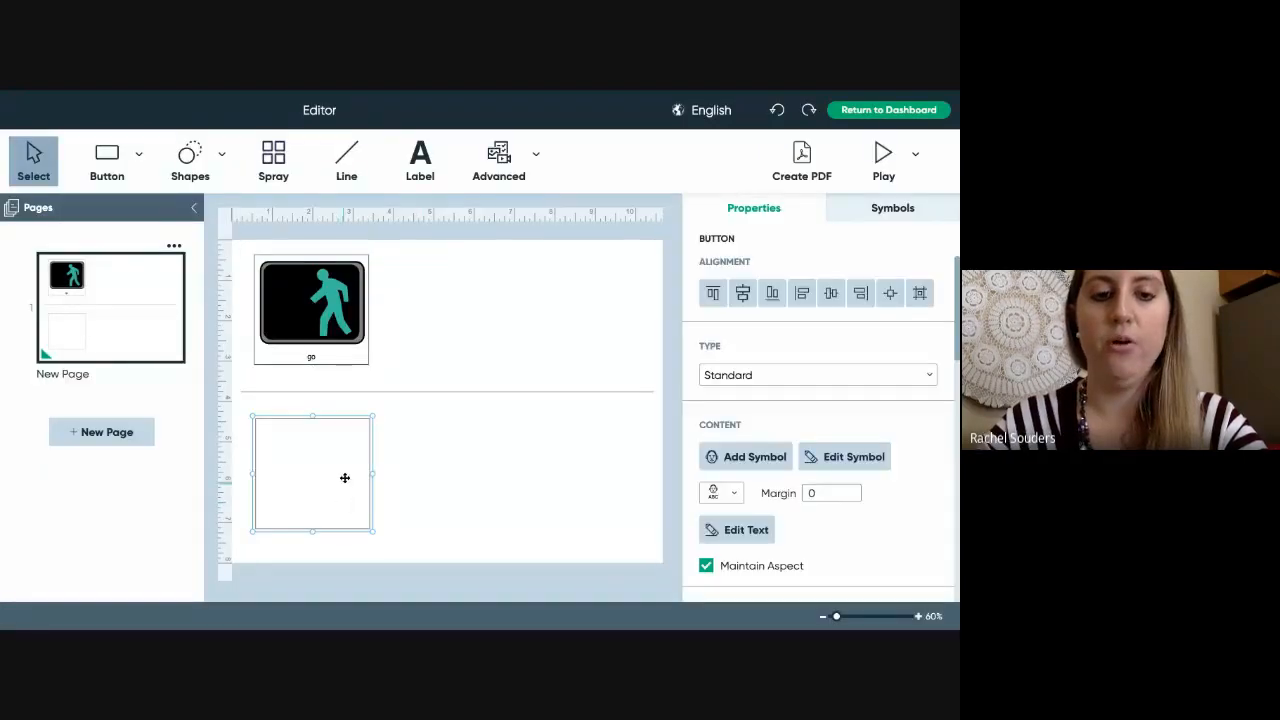
# - Search web images for 'stop' and drop the red octagon stop sign onto the lower button
pyautogui.click(890, 210)
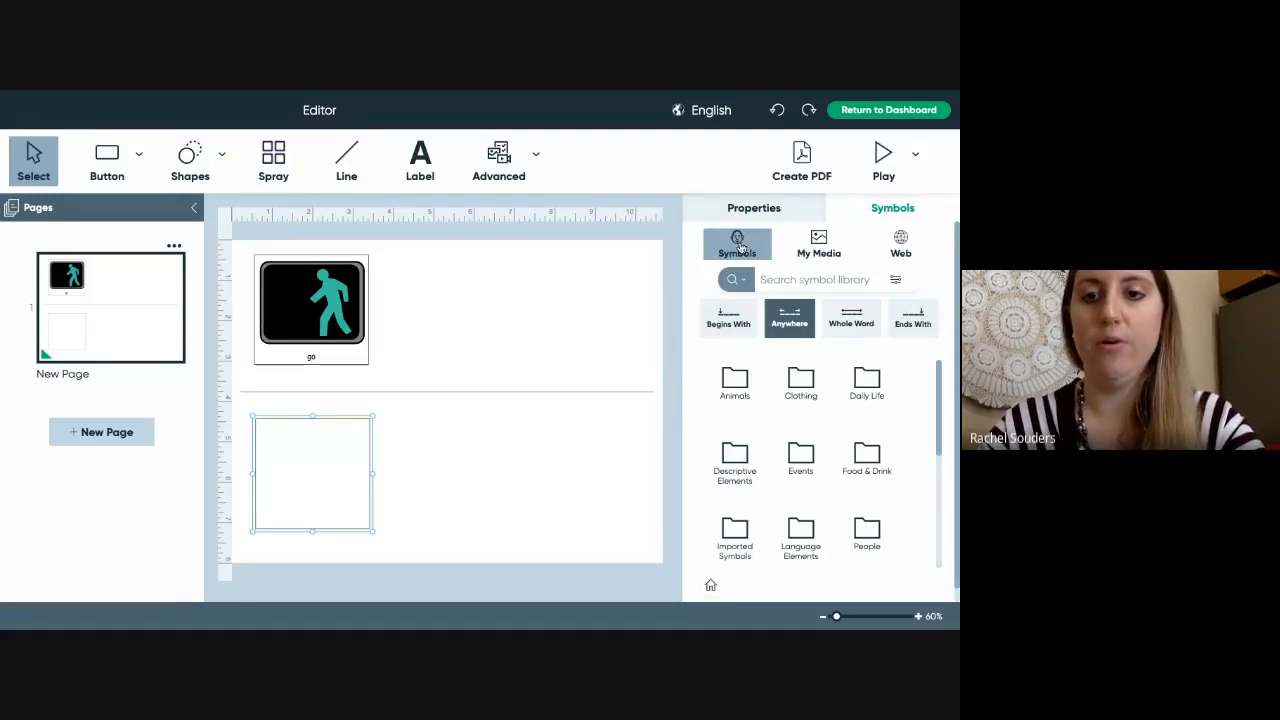
pyautogui.click(820, 248)
pyautogui.click(898, 245)
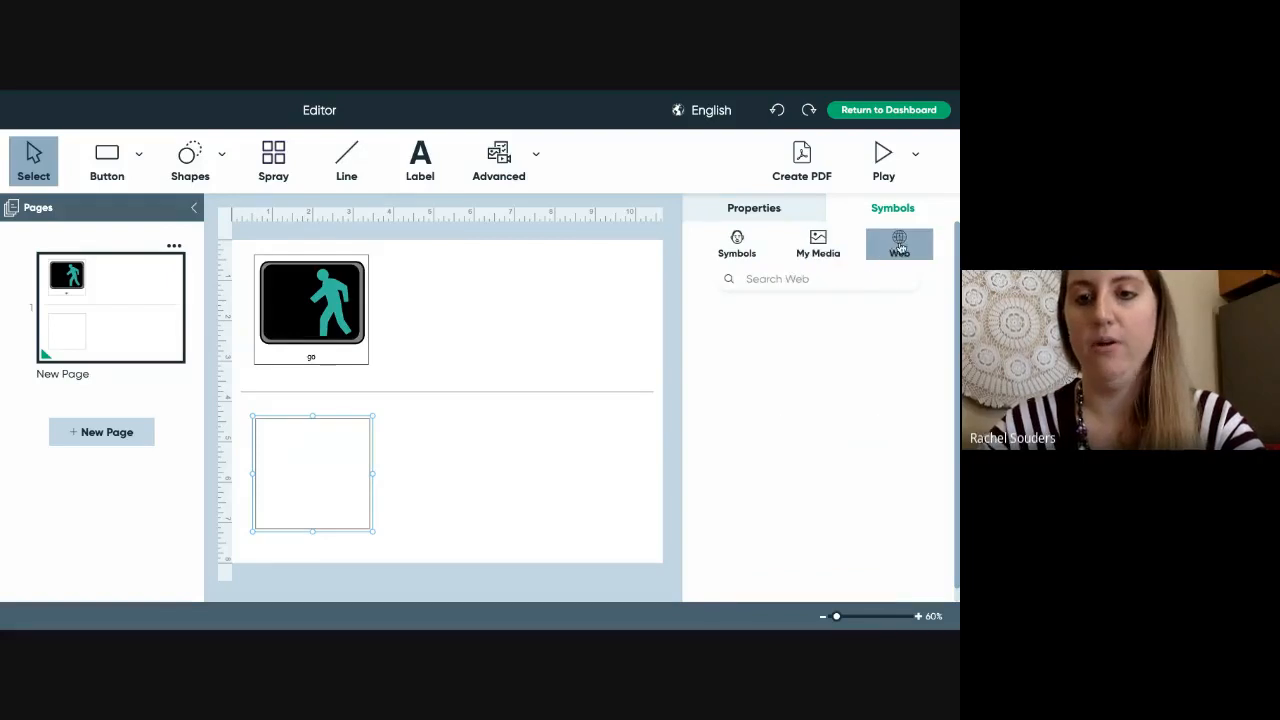
pyautogui.write('stop')
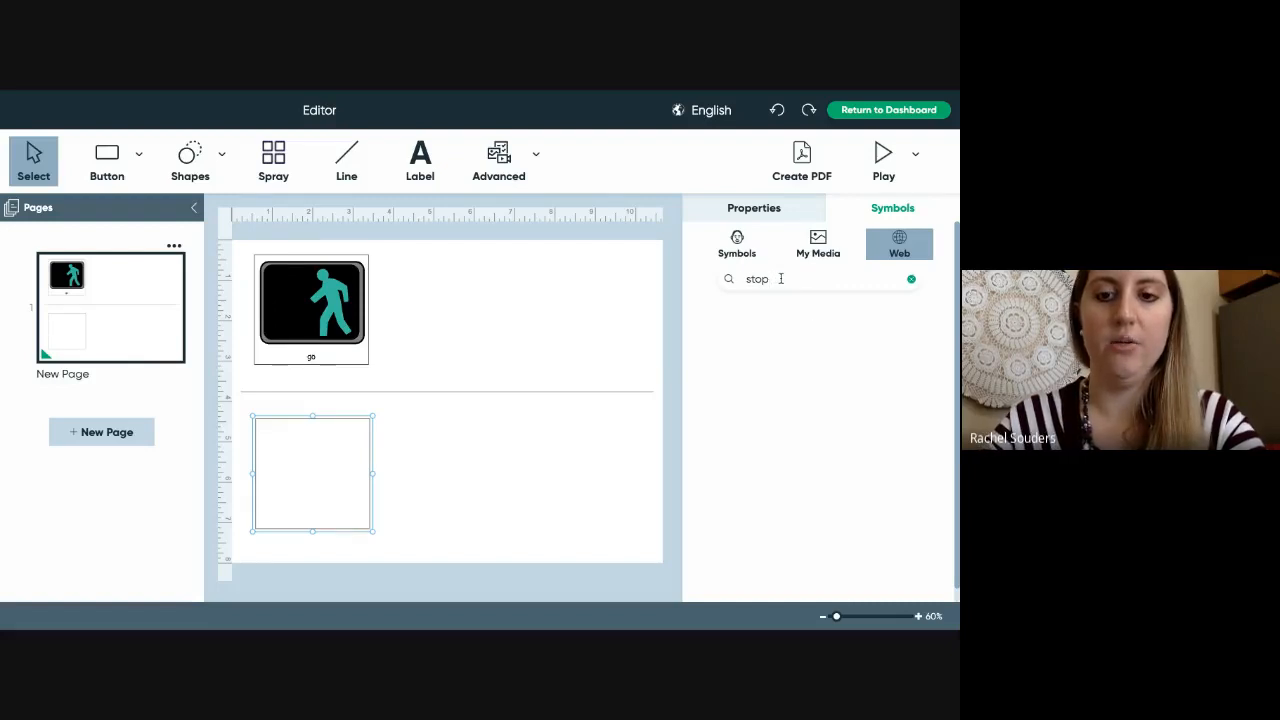
pyautogui.press('Return')
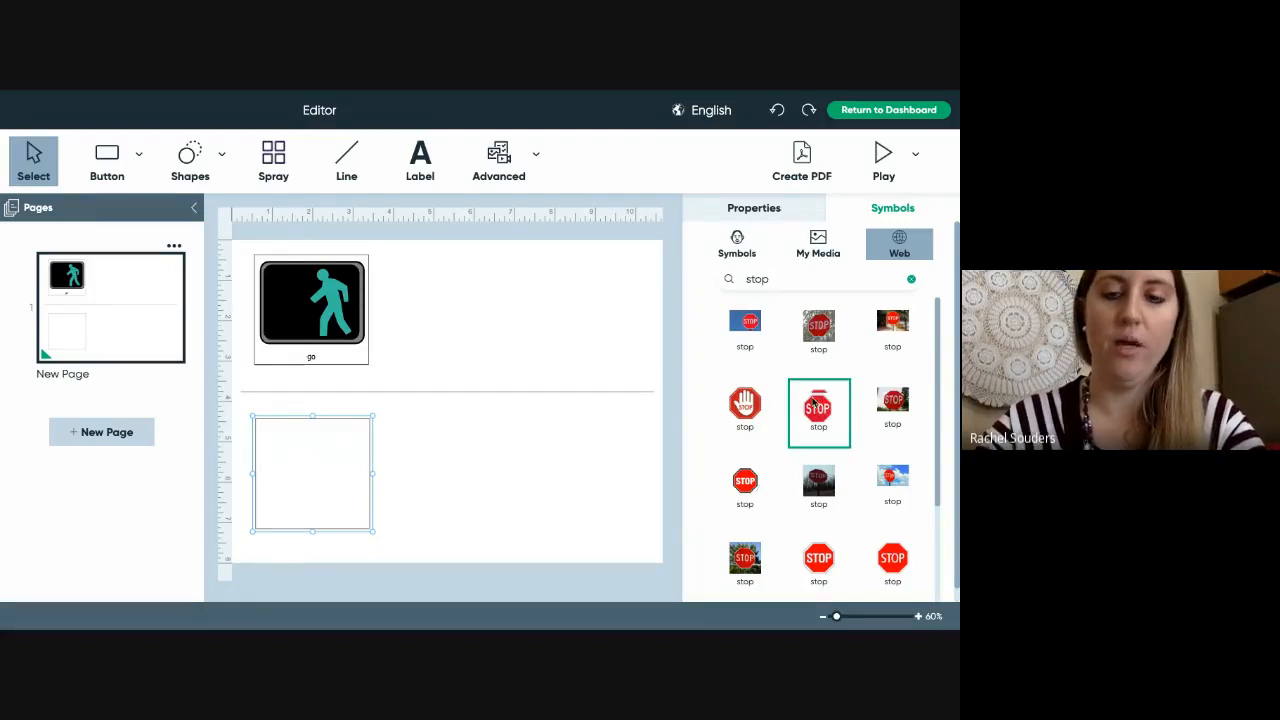
pyautogui.moveTo(818, 405); pyautogui.dragTo(300, 452)
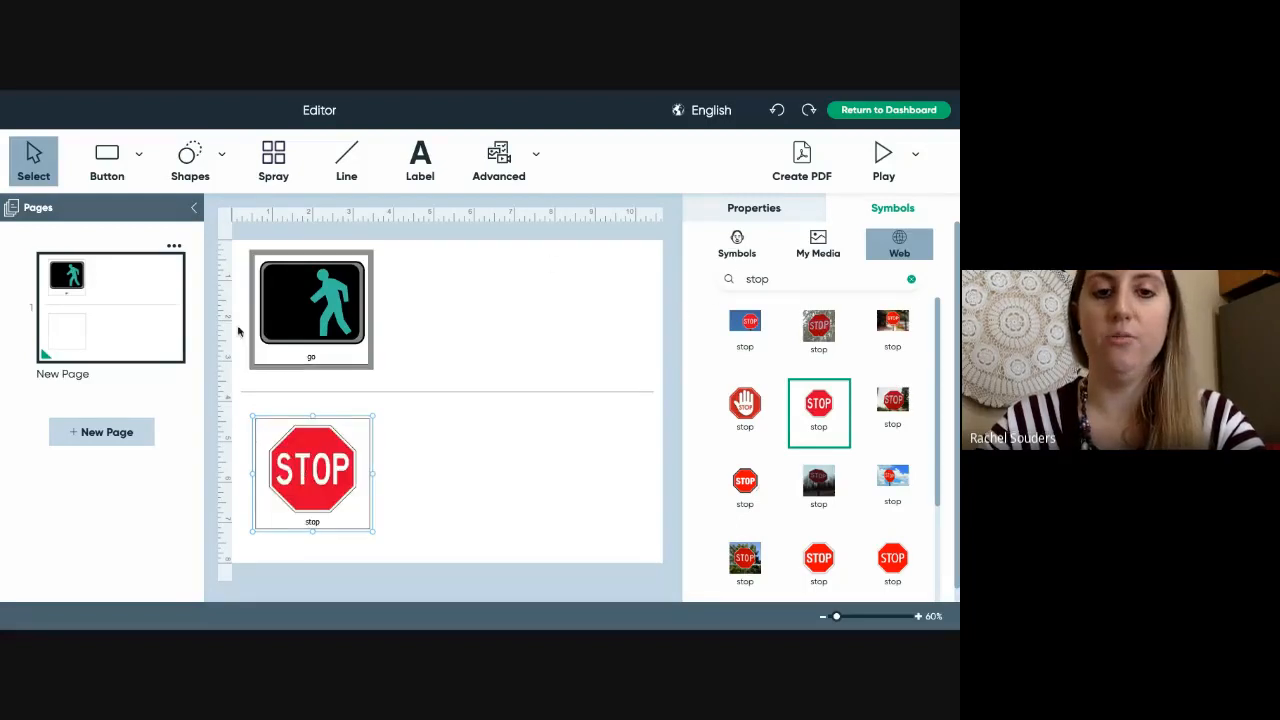
pyautogui.click(314, 306)
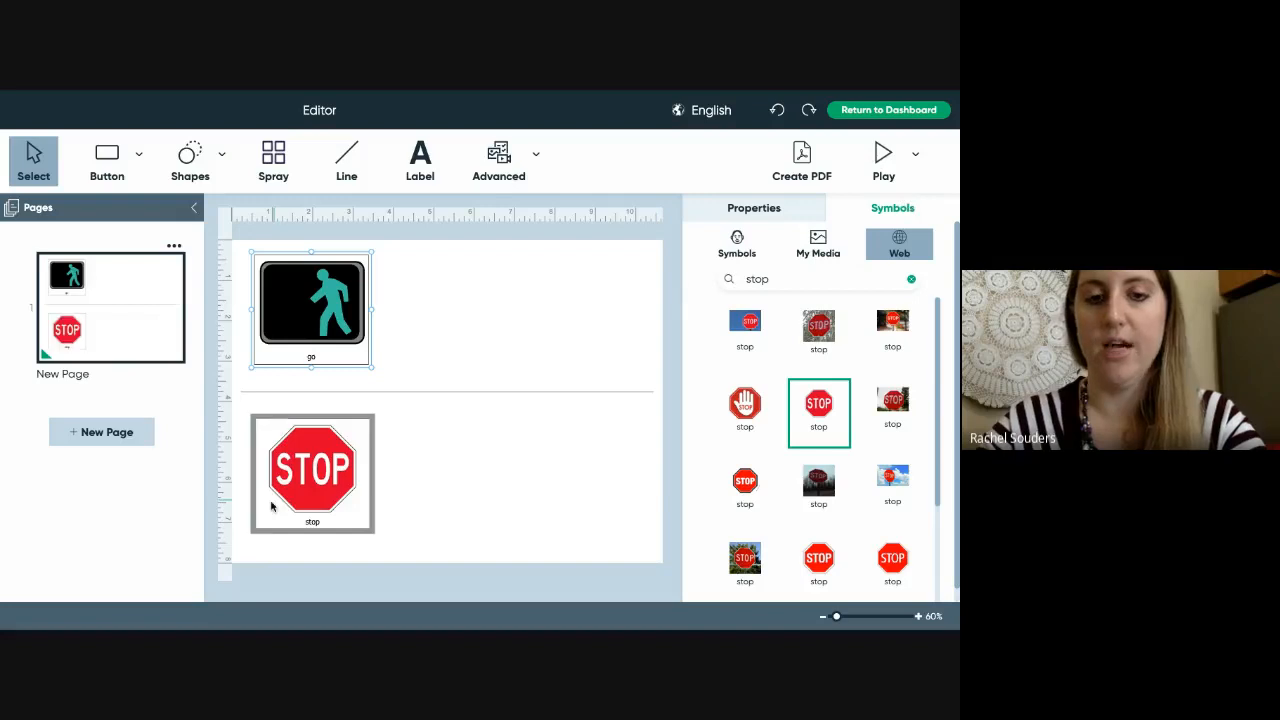
# - Show the go button's properties and list the Blank Page, From Activity and From Template choices
pyautogui.click(756, 209)
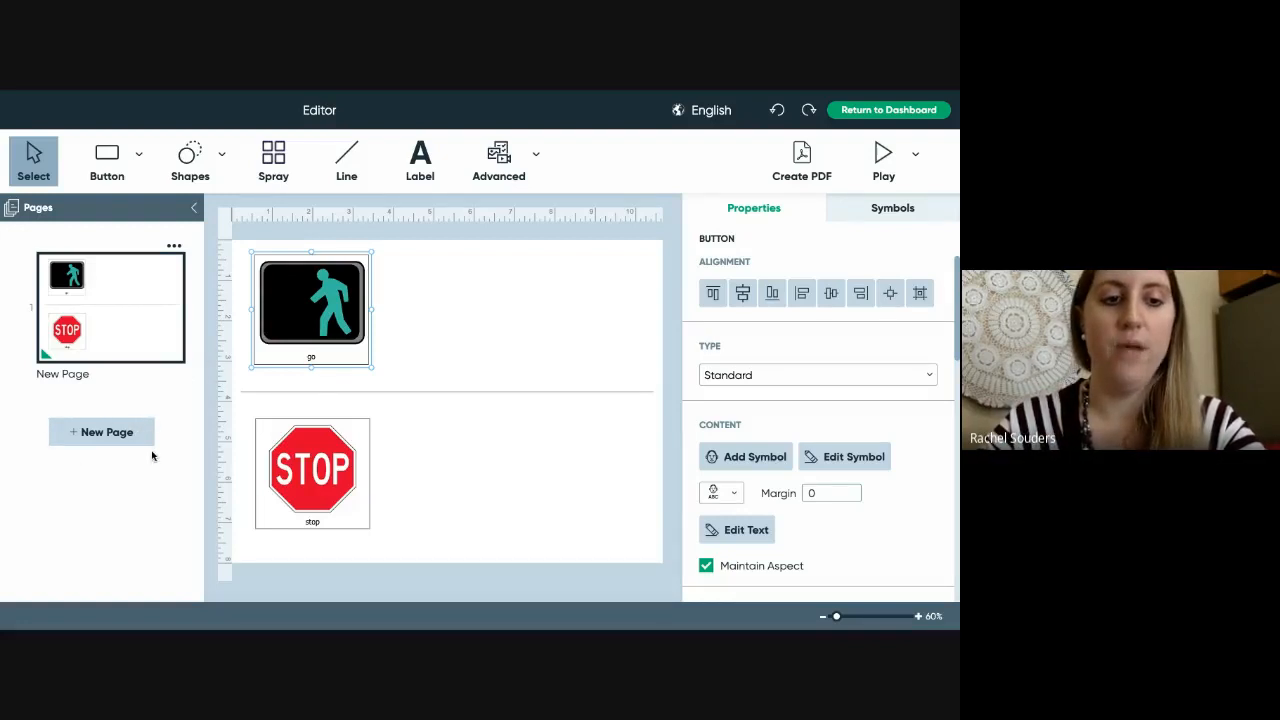
pyautogui.click(113, 433)
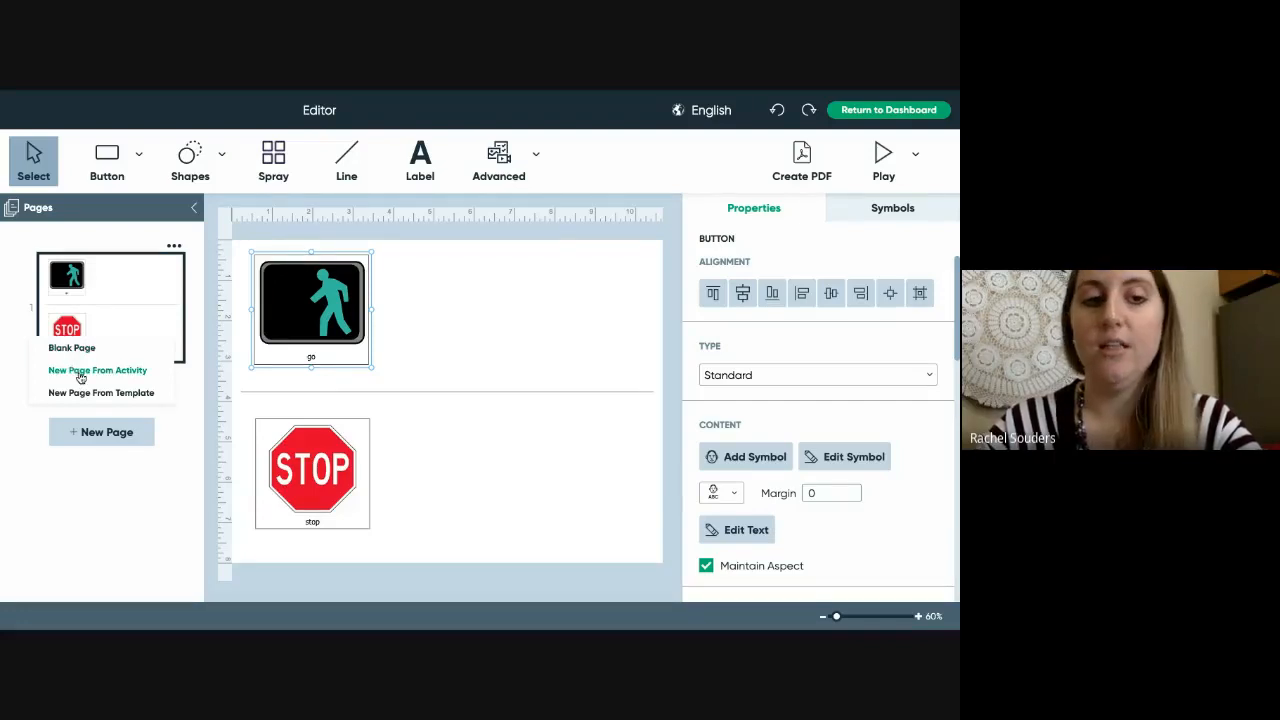
# - Add a page copied from the go page of Documents > Boardmaker > Activities > StopGo.bpf
pyautogui.click(80, 376)
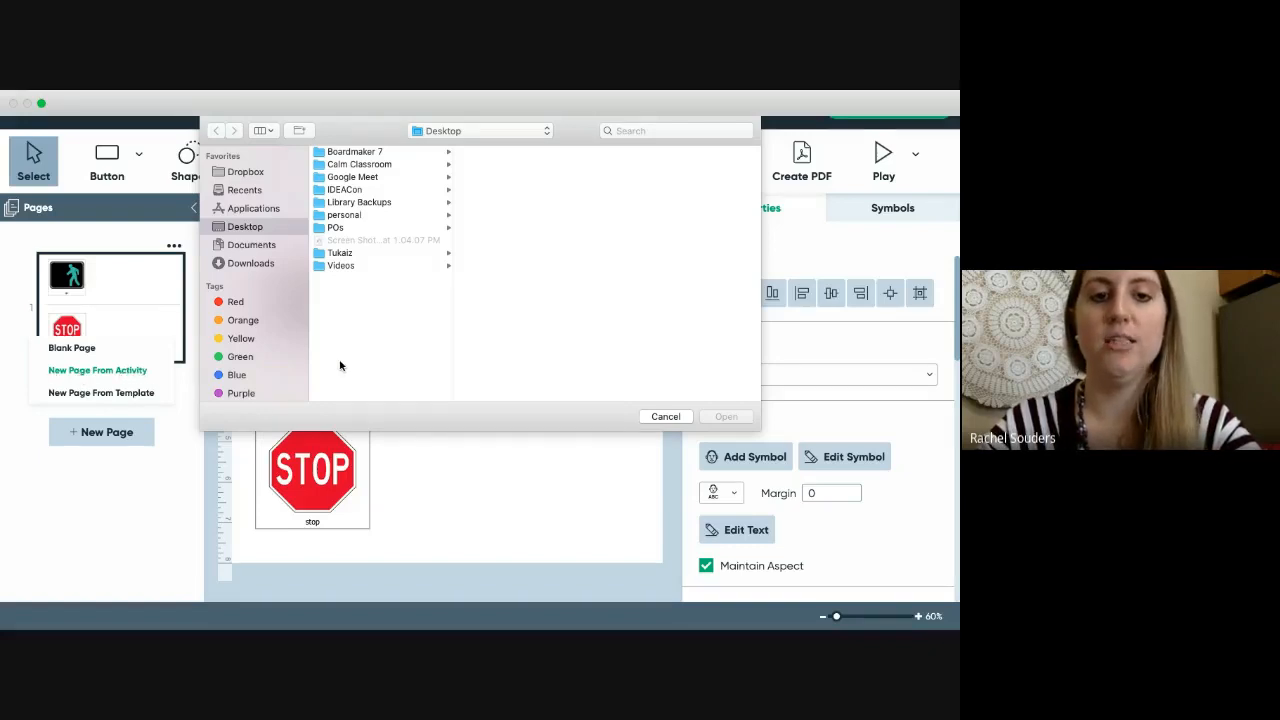
pyautogui.click(251, 246)
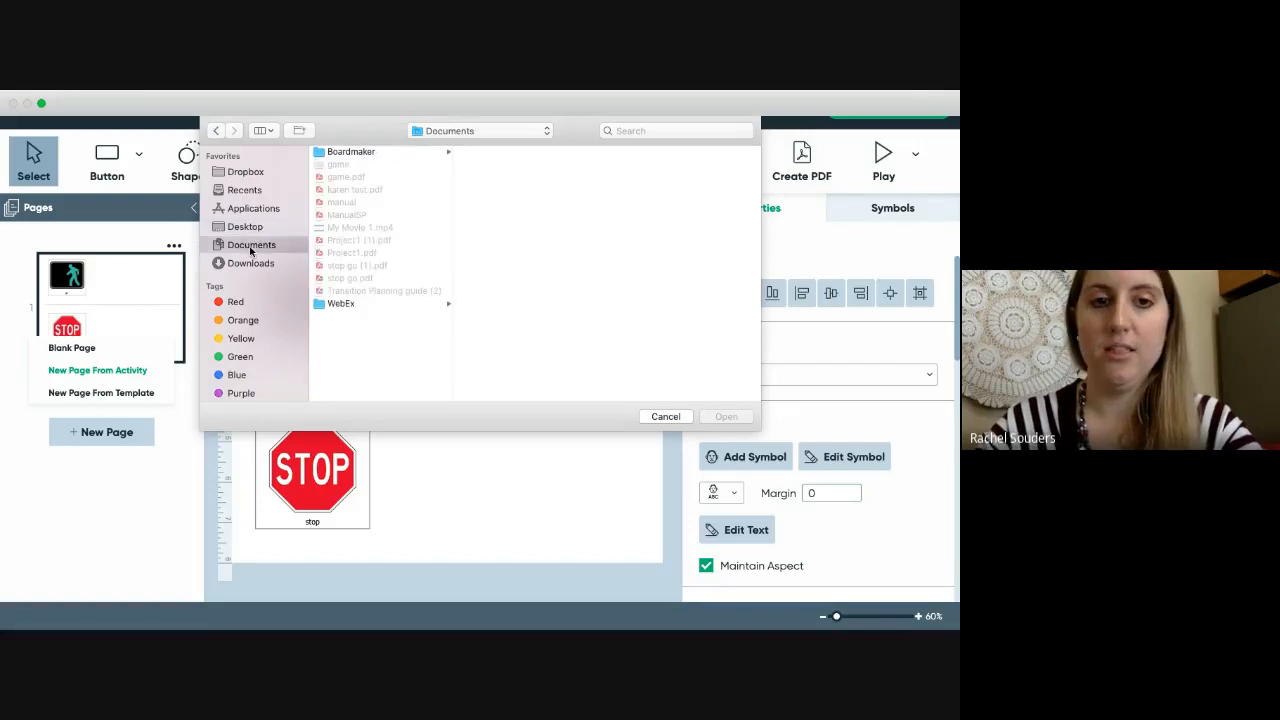
pyautogui.click(367, 154)
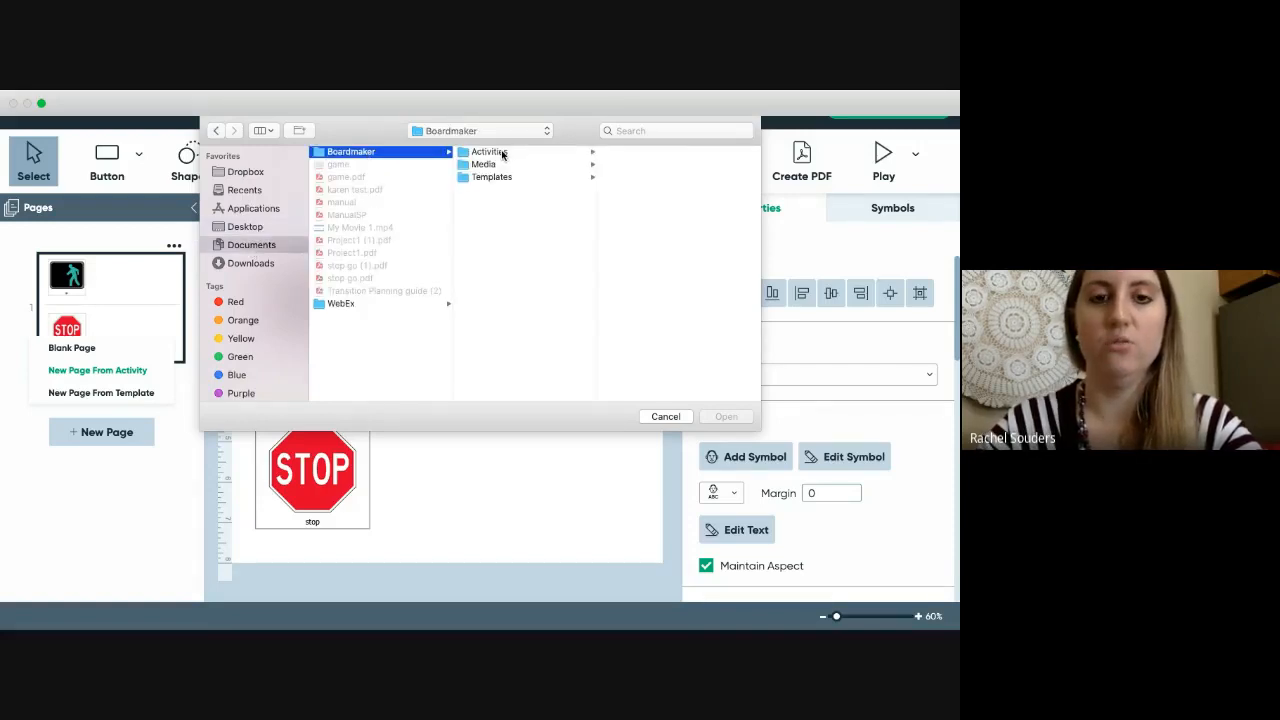
pyautogui.click(503, 153)
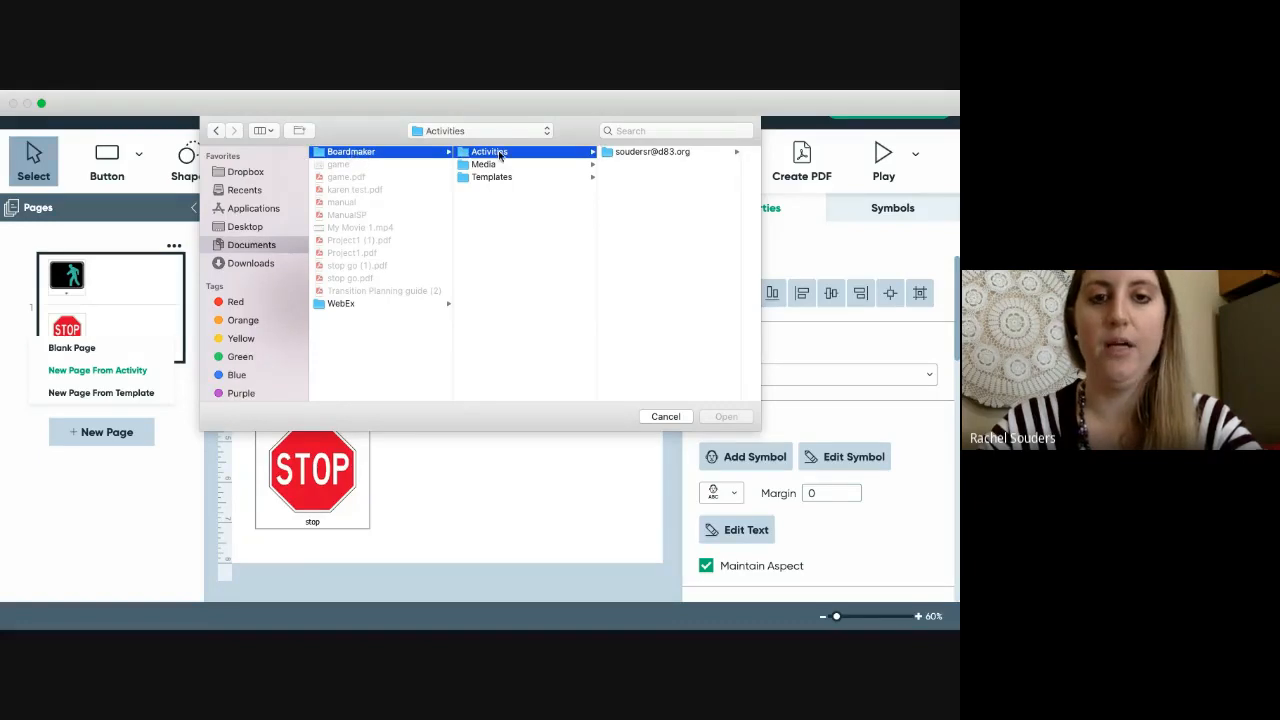
pyautogui.click(636, 154)
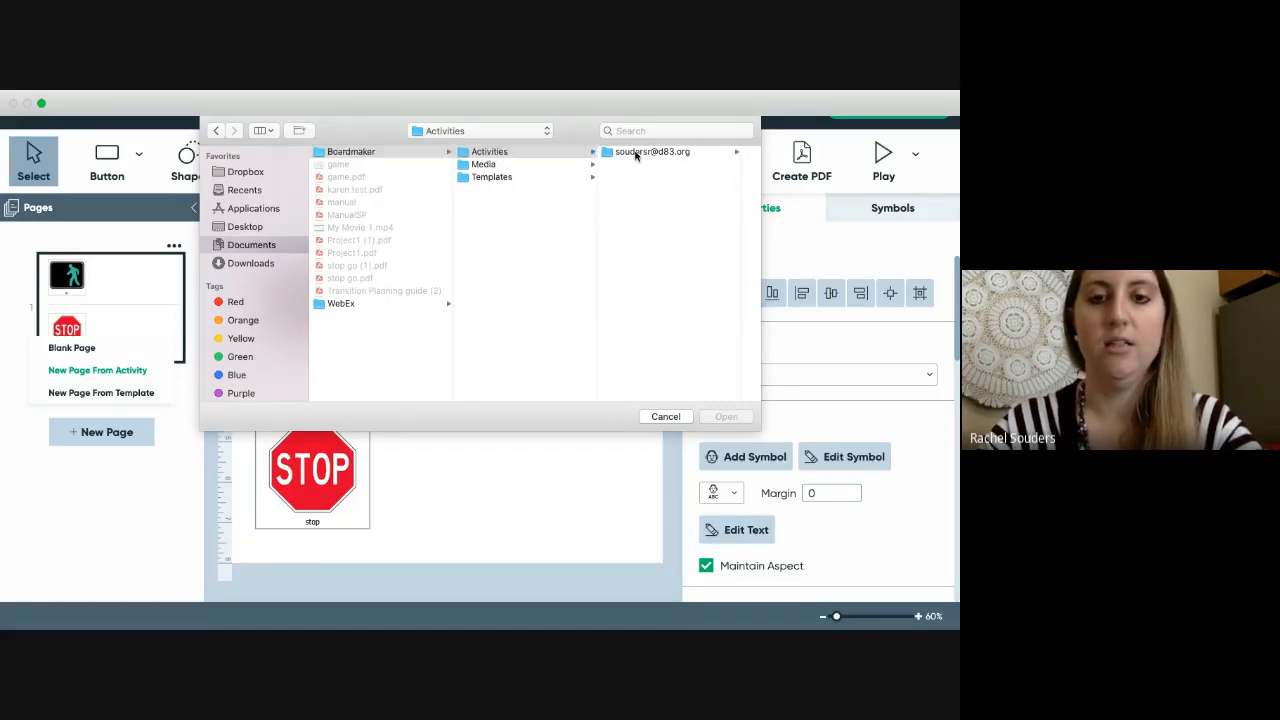
pyautogui.scroll(-2, 670, 330)
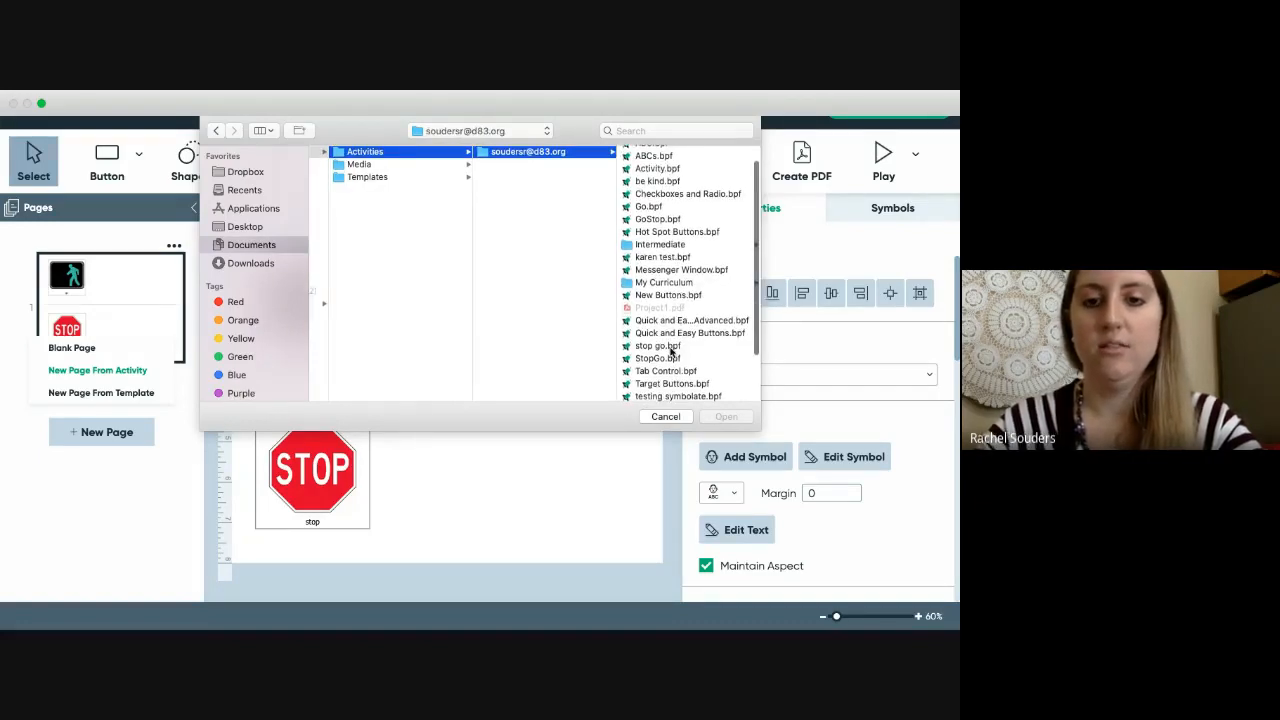
pyautogui.click(660, 360)
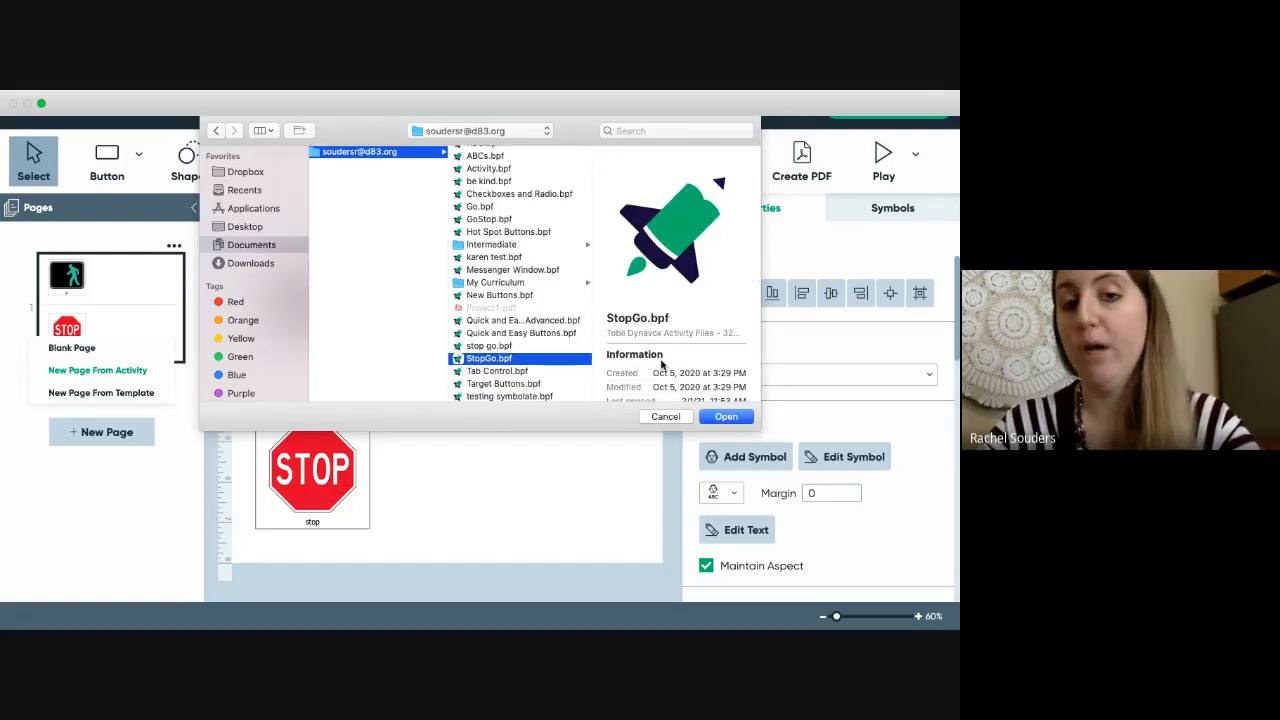
pyautogui.click(724, 417)
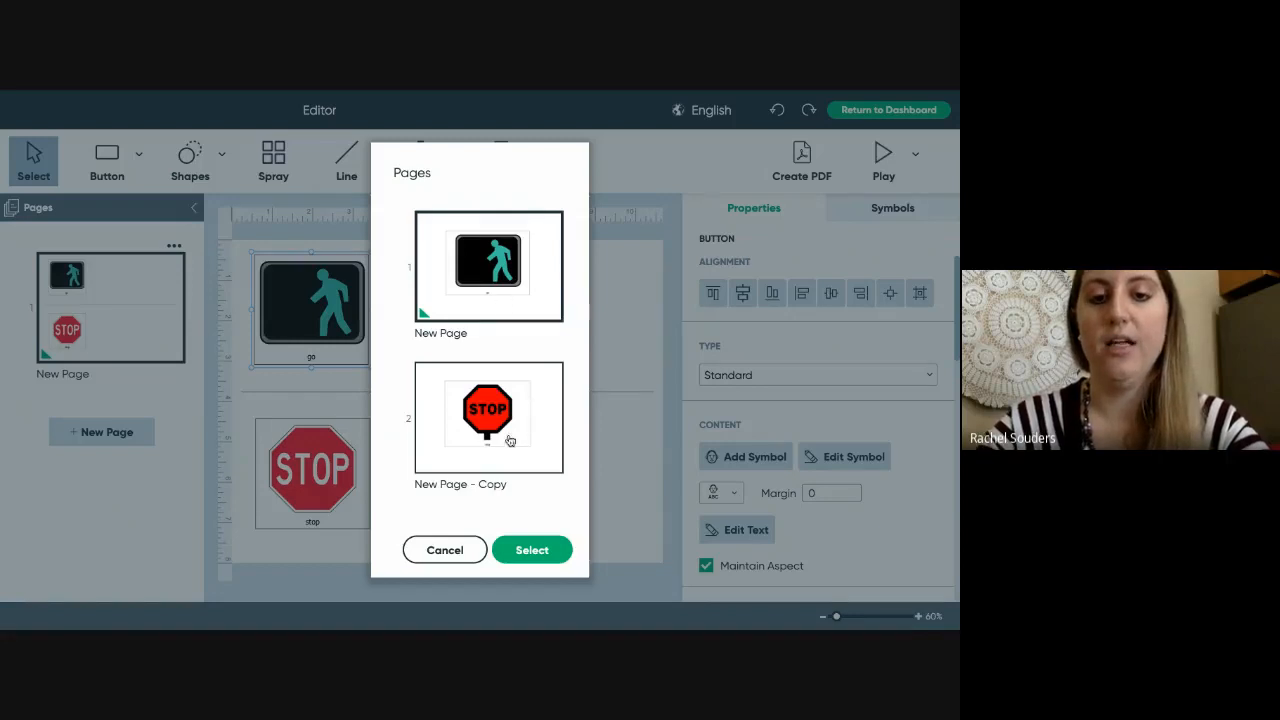
pyautogui.click(531, 556)
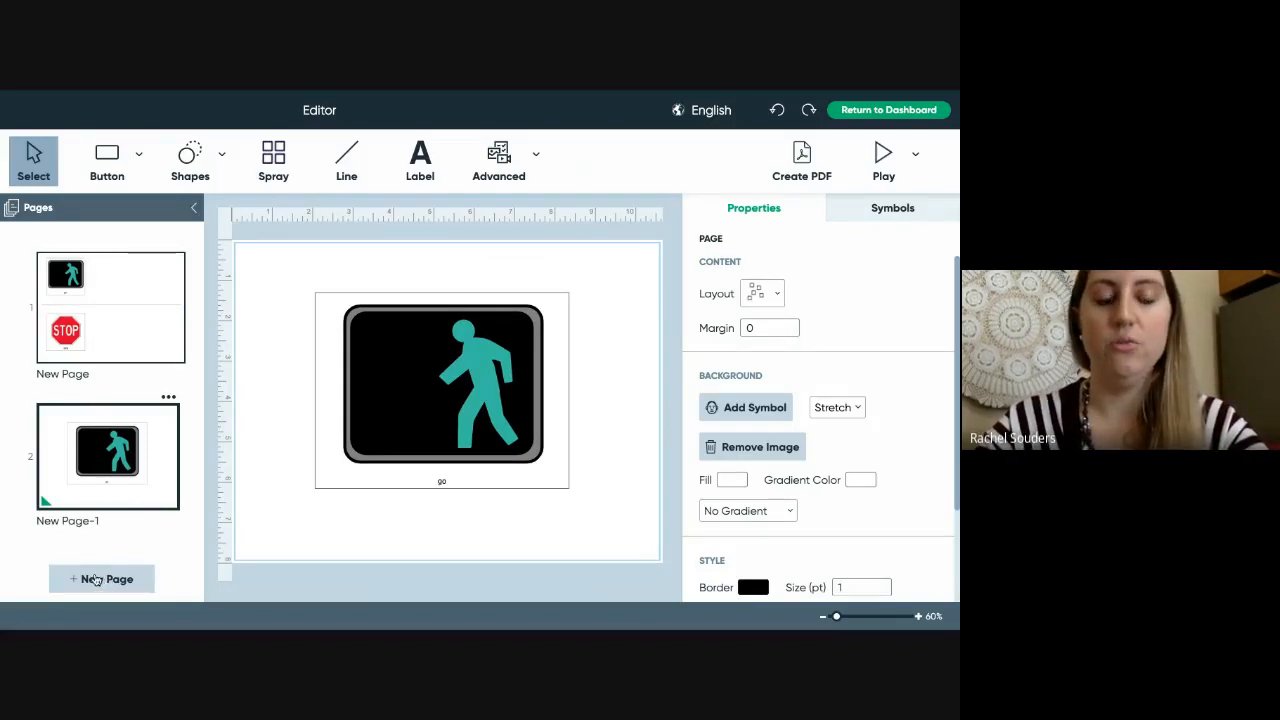
# - Browse the printable page templates, then close the picker without choosing one
pyautogui.click(96, 580)
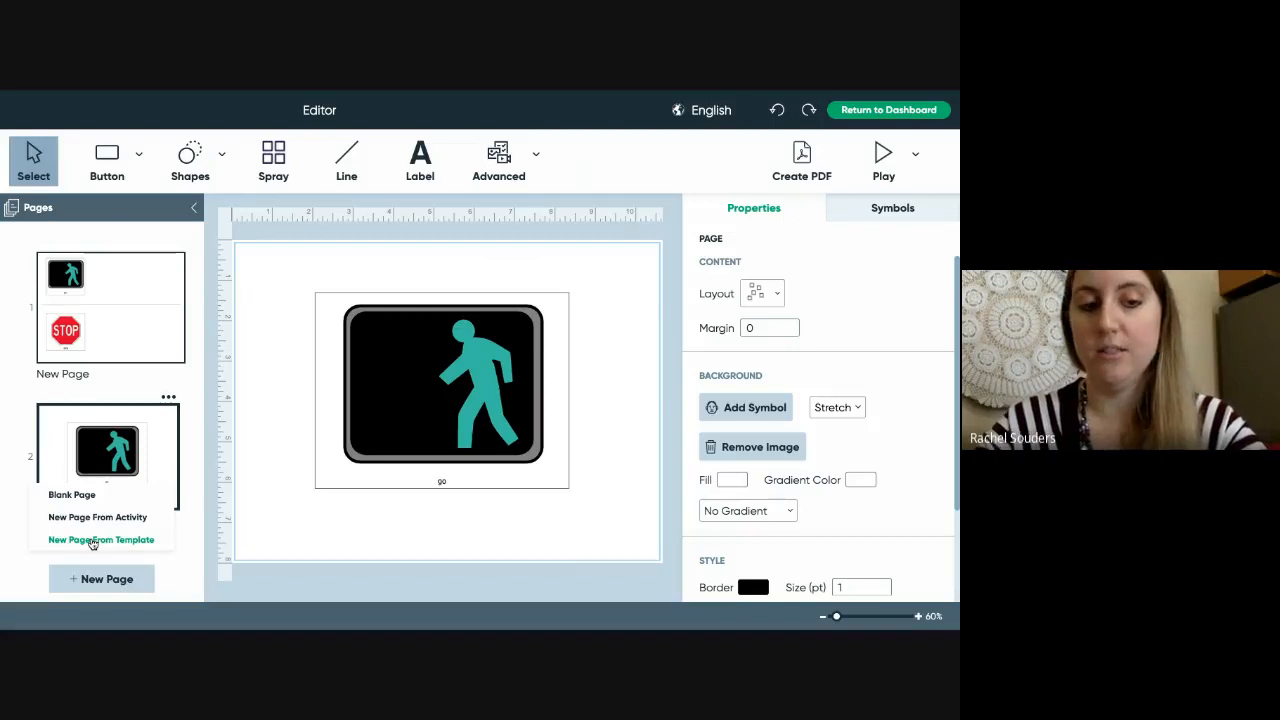
pyautogui.click(106, 541)
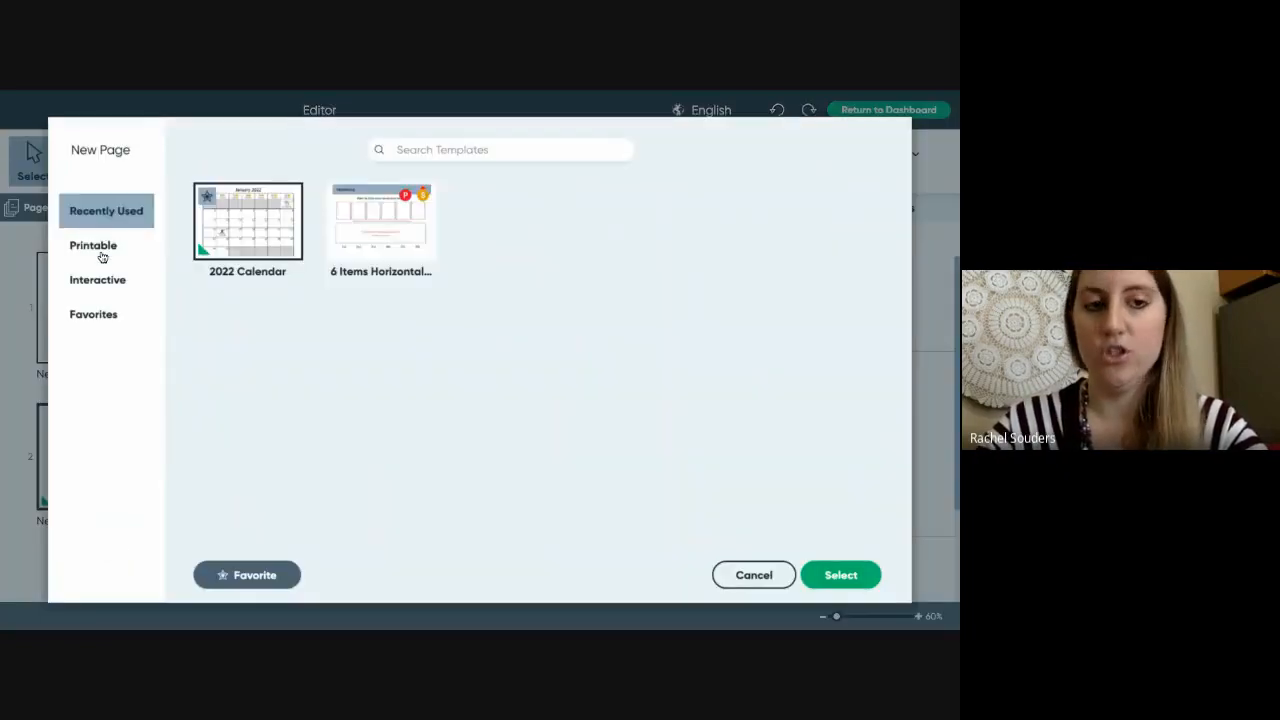
pyautogui.click(96, 247)
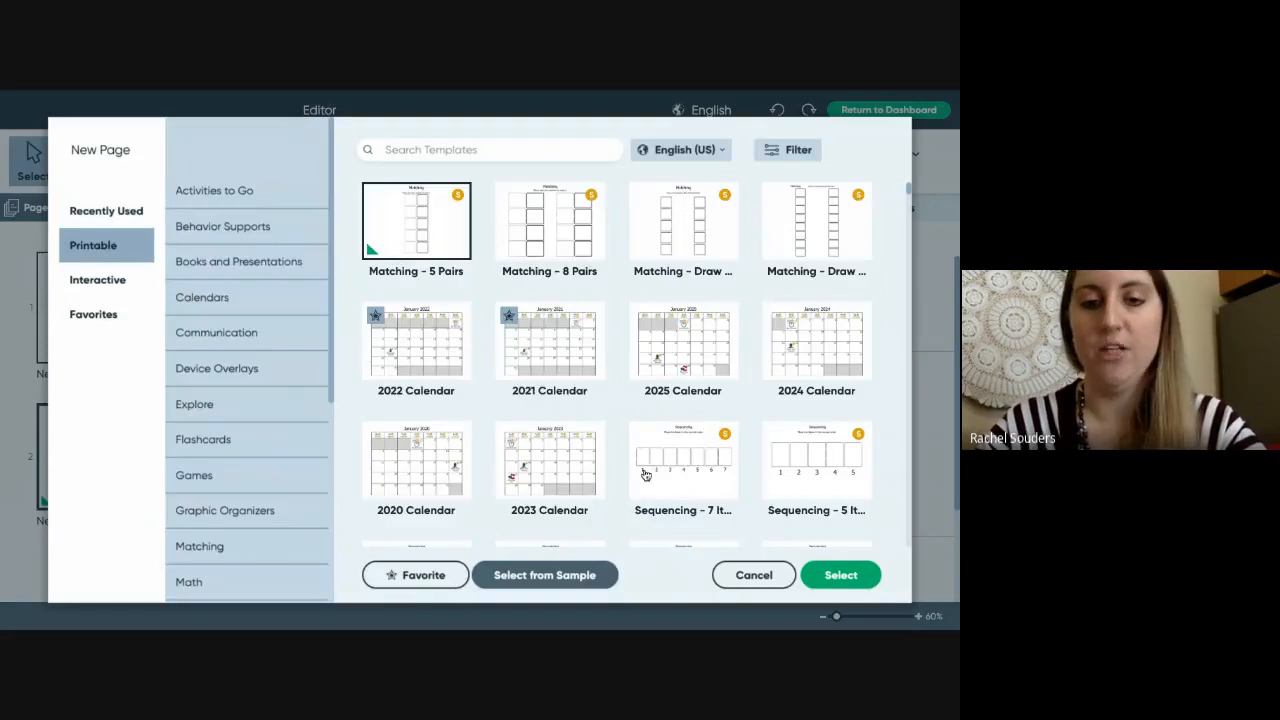
pyautogui.click(753, 578)
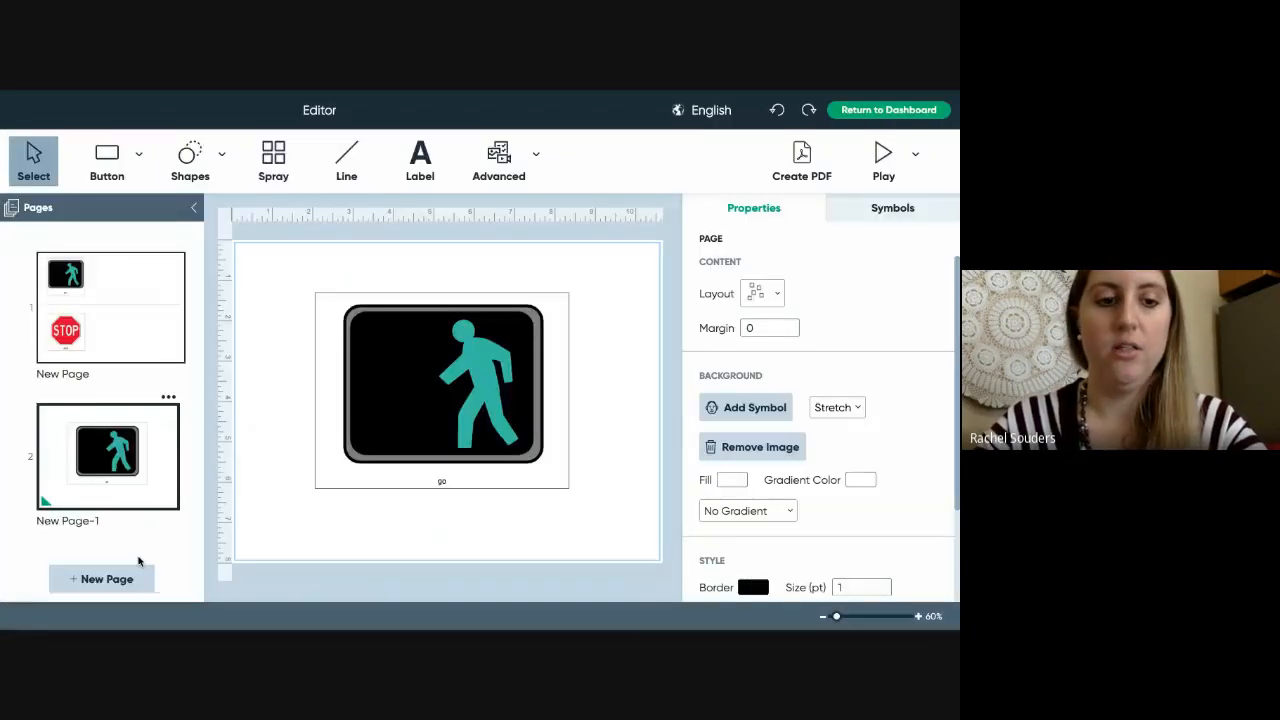
# - Add a blank third page, New Page (1), and select the Label tool
pyautogui.click(115, 578)
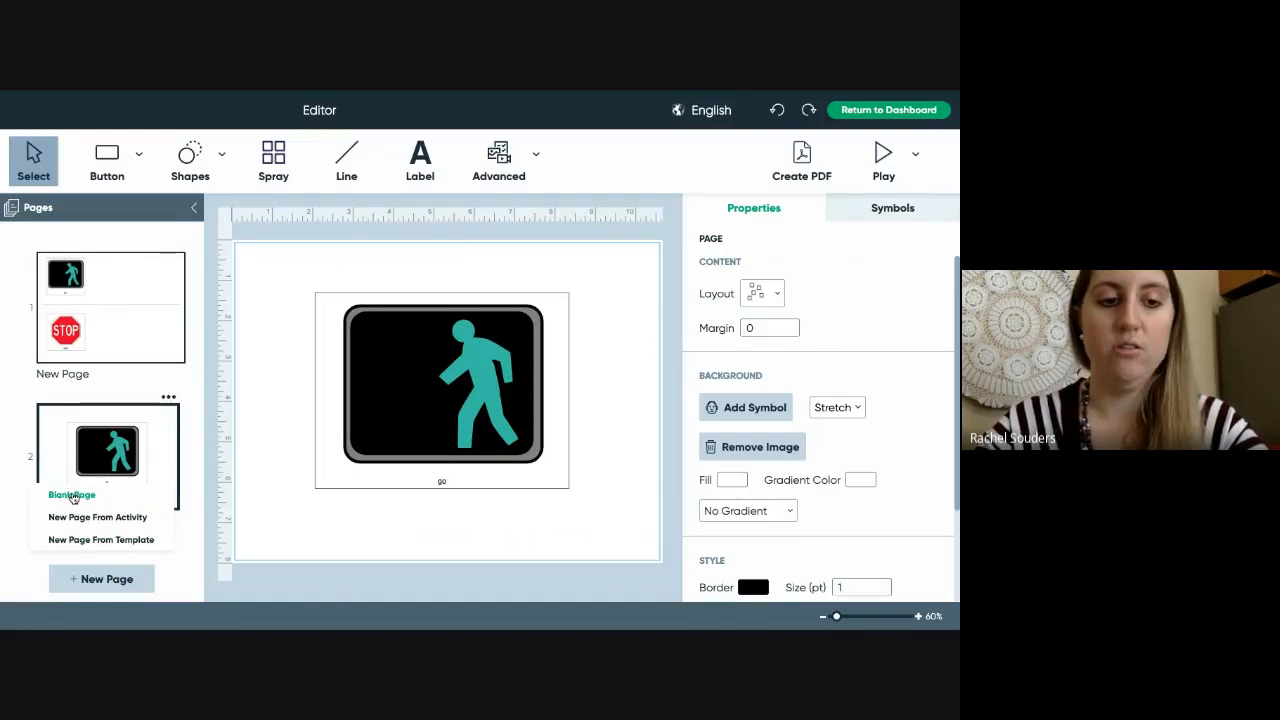
pyautogui.click(73, 496)
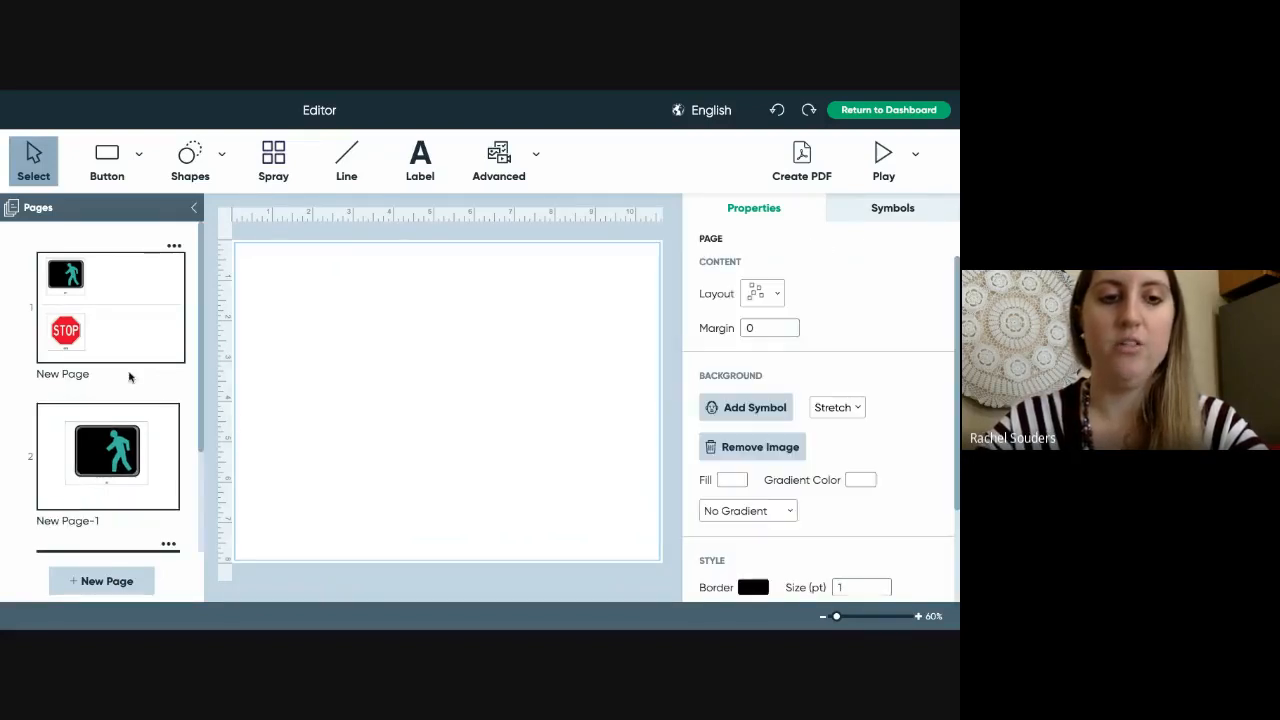
pyautogui.scroll(-1, 128, 462)
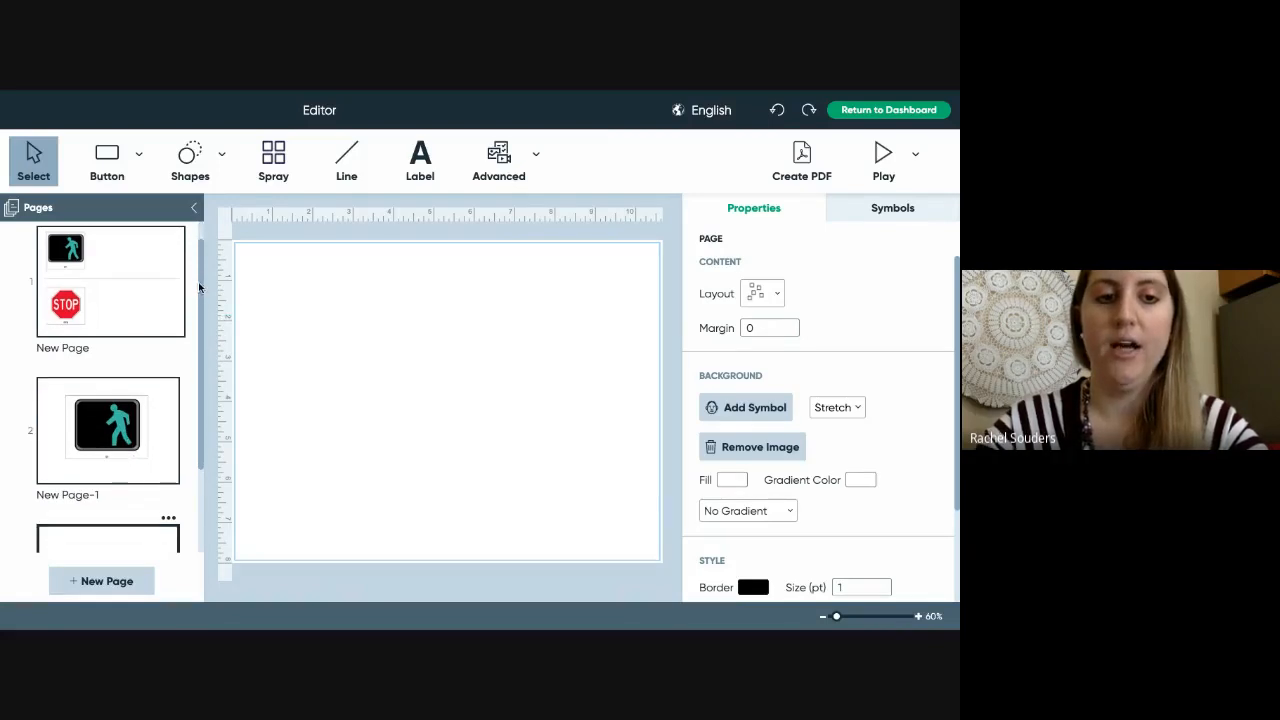
pyautogui.moveTo(199, 288); pyautogui.dragTo(191, 451)
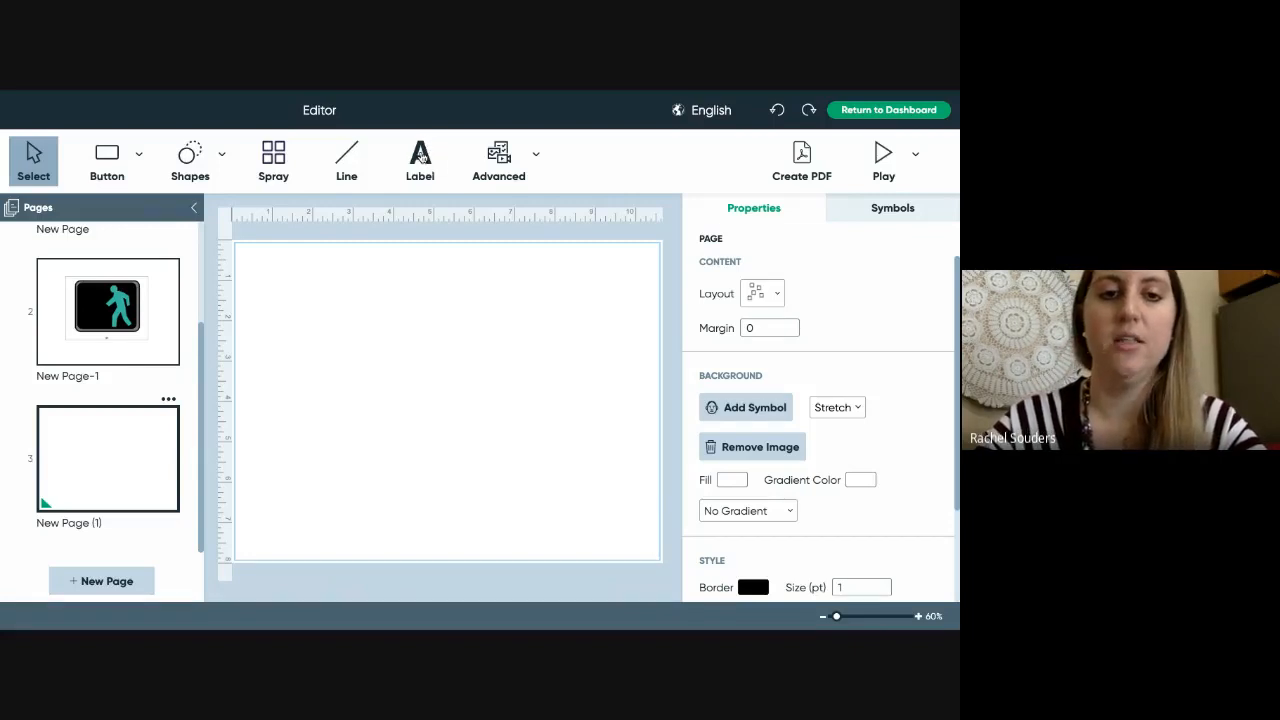
pyautogui.click(421, 158)
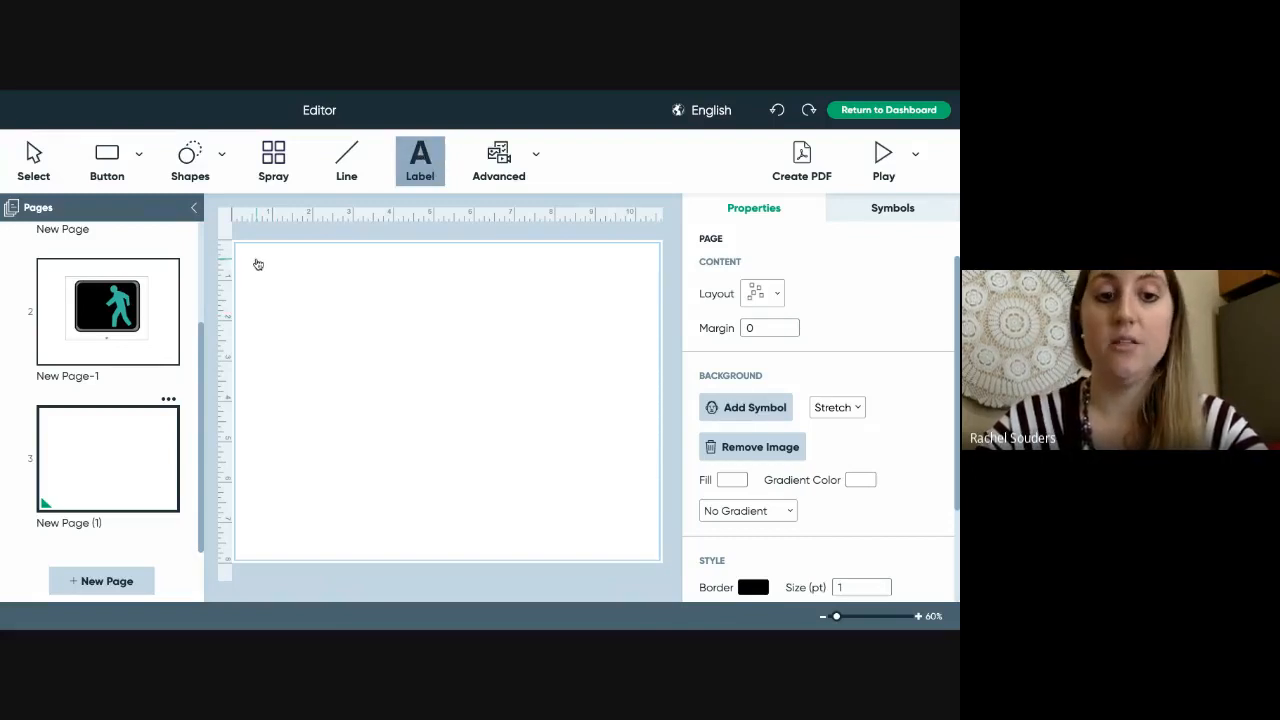
# - Place a wide label across the page top reading 'this is a textbox'
pyautogui.click(257, 263)
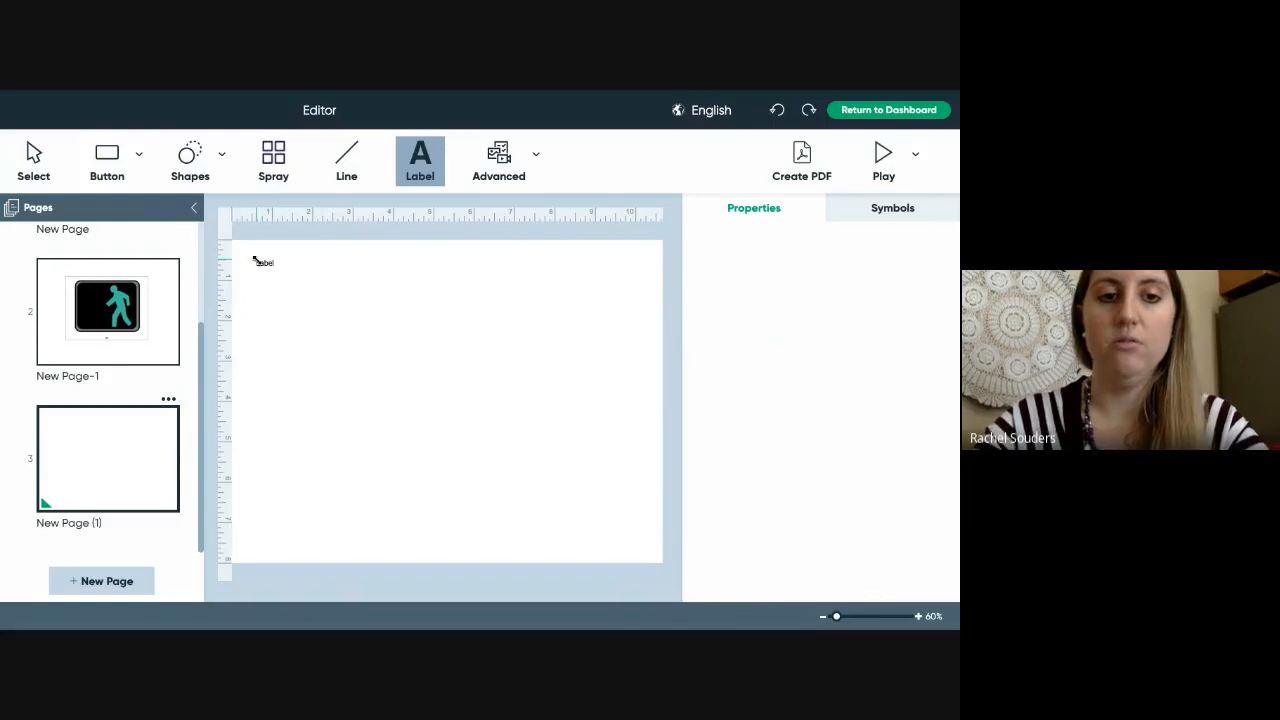
pyautogui.moveTo(255, 261); pyautogui.dragTo(635, 311)
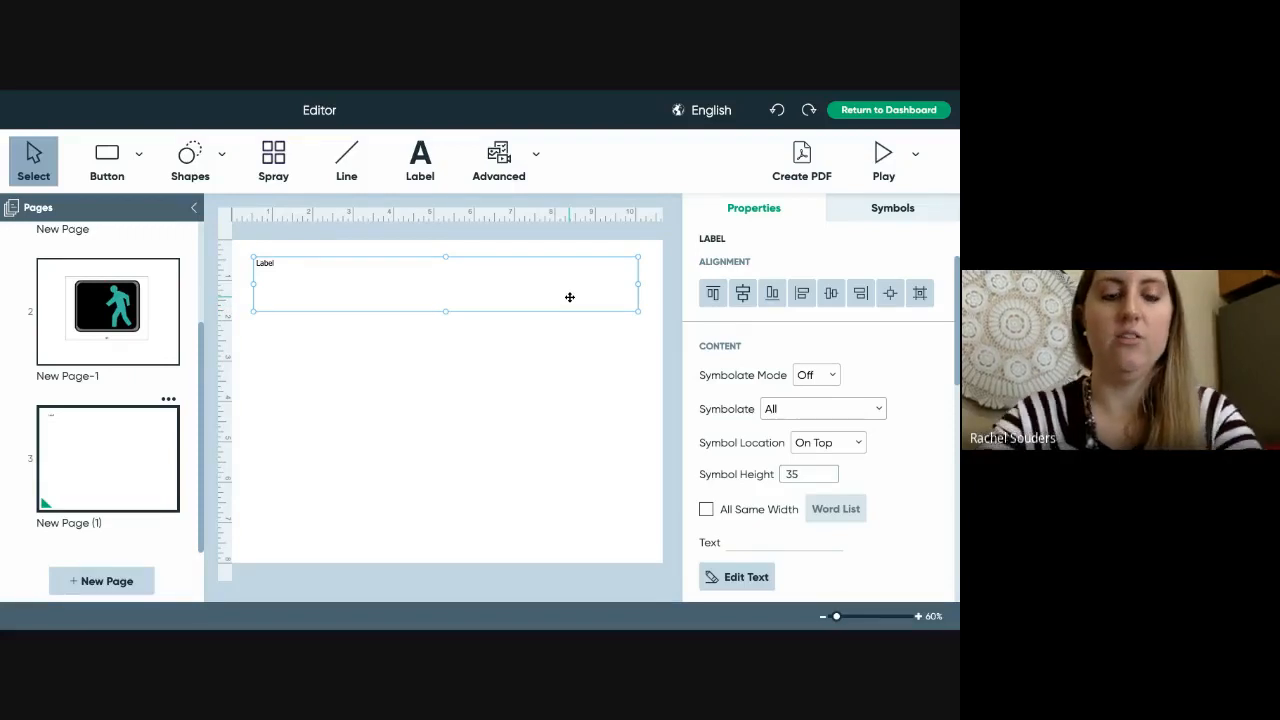
pyautogui.doubleClick(569, 297)
pyautogui.write('this is a t')
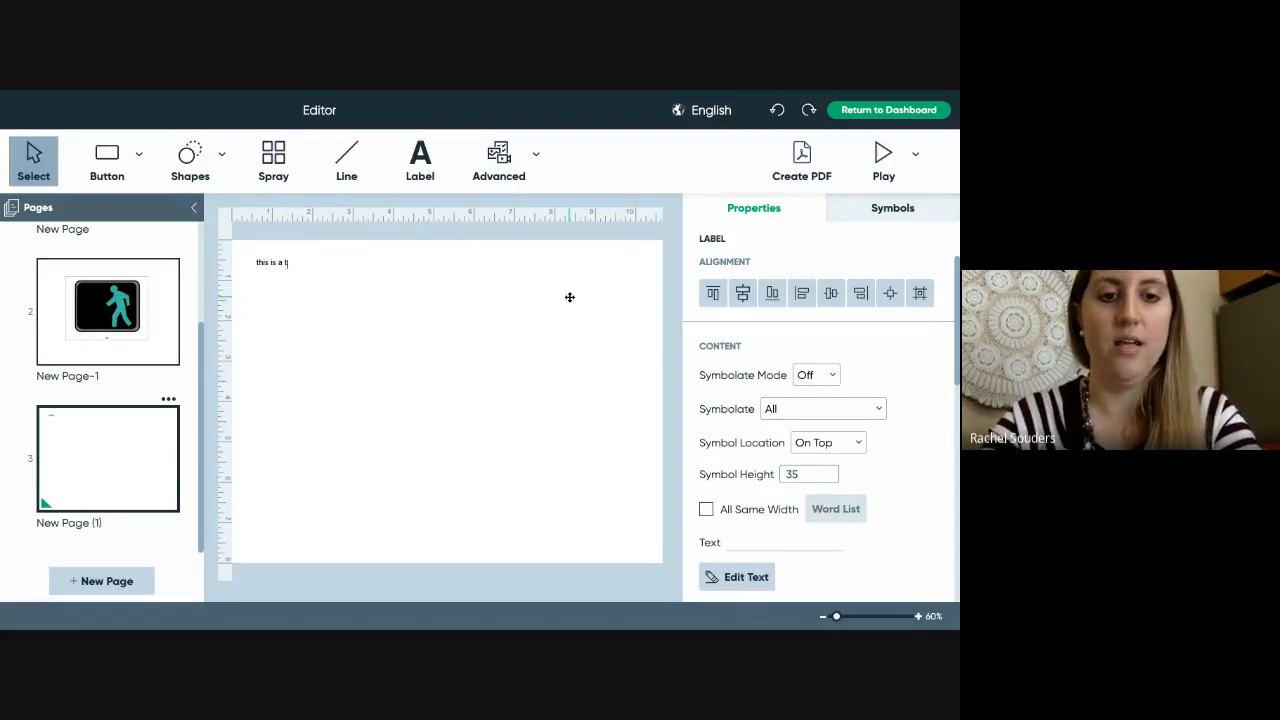
pyautogui.write('extbox')
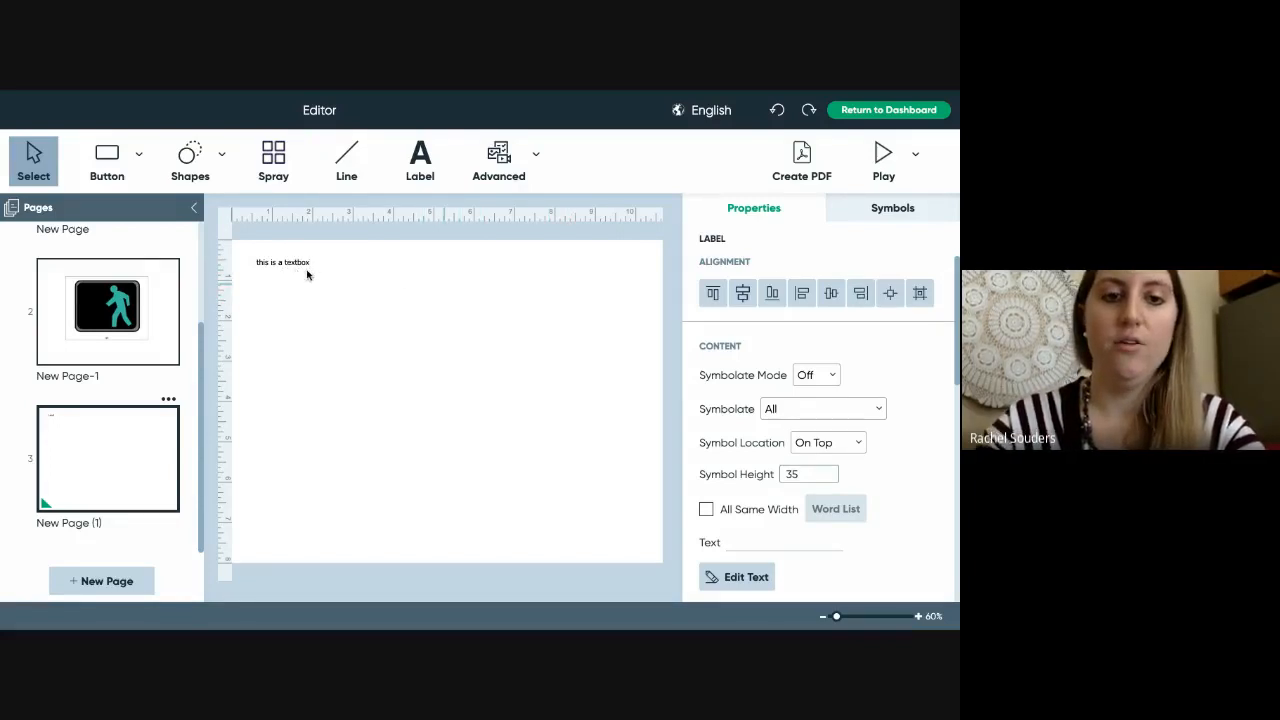
pyautogui.click(420, 377)
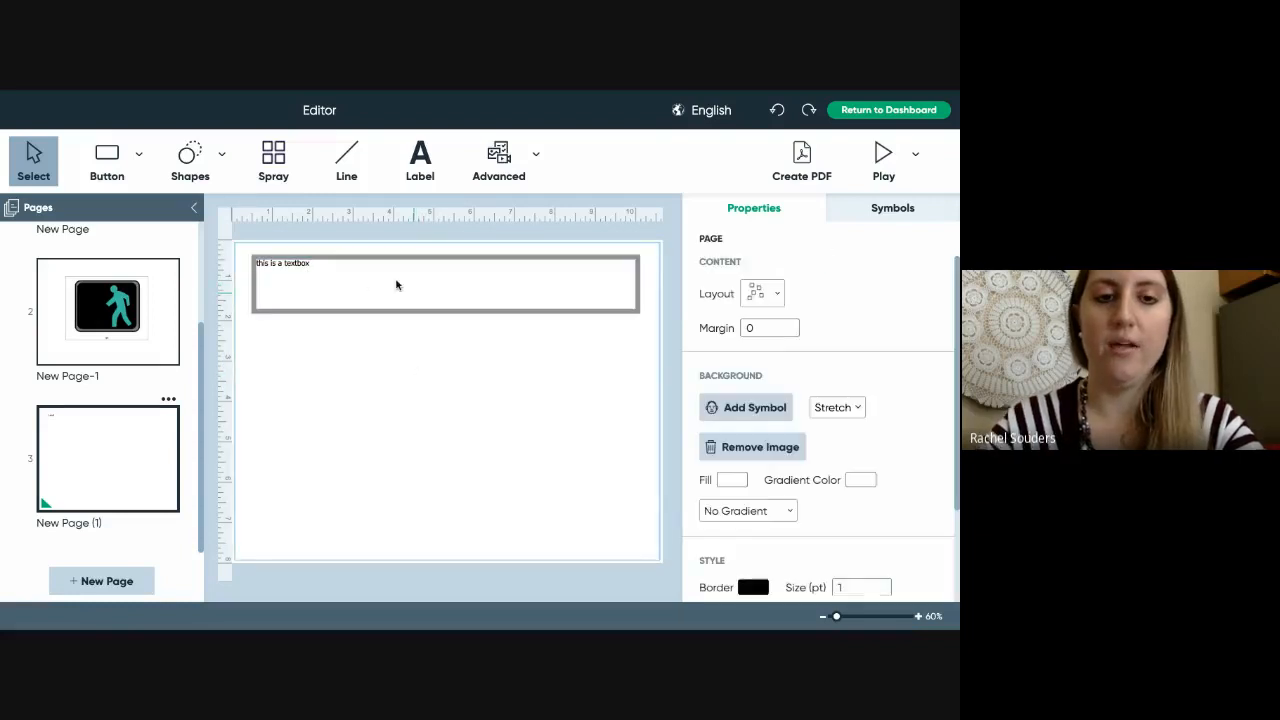
pyautogui.click(351, 272)
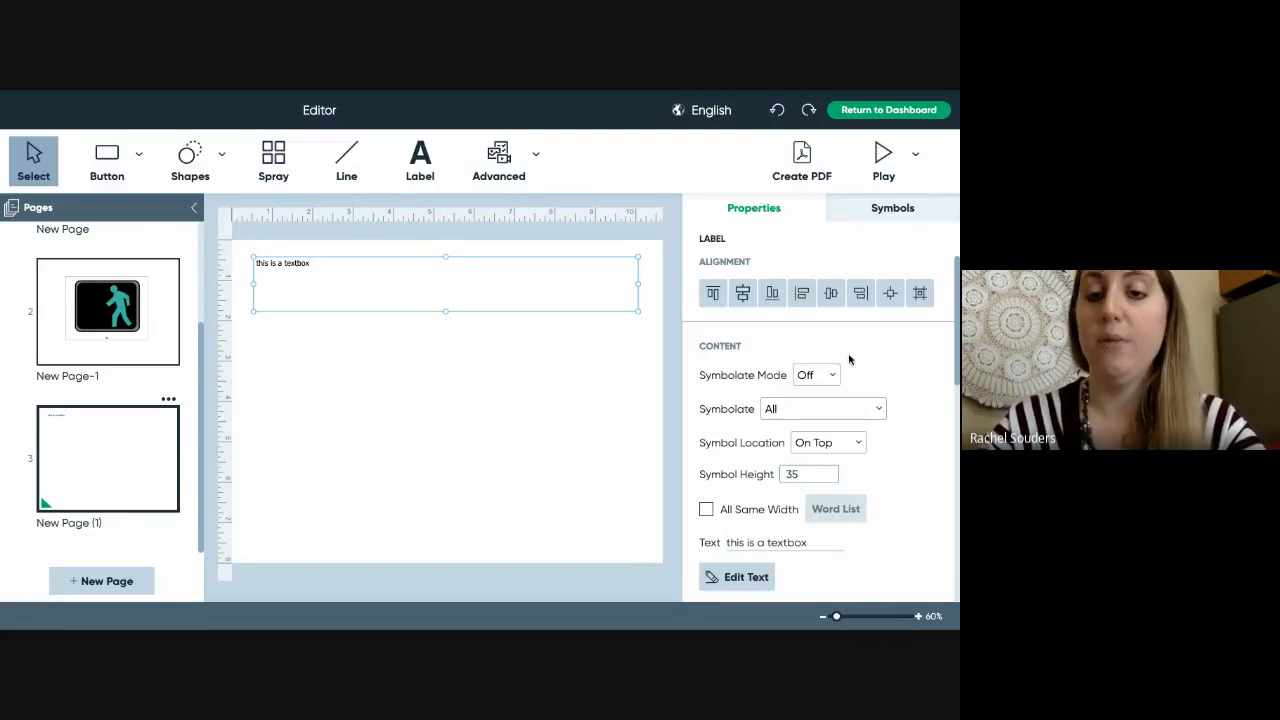
# - Set the label font to Schoolbell size 20, bold, italic and underlined
pyautogui.scroll(-5, 900, 455)
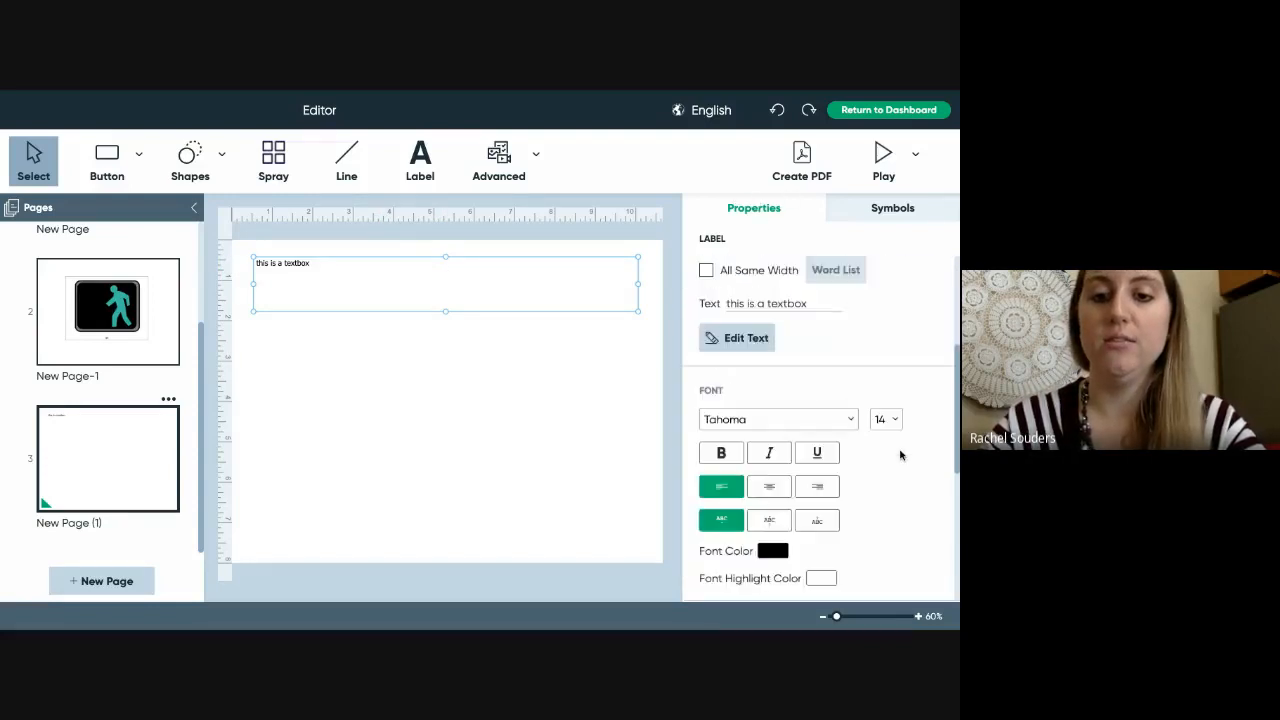
pyautogui.scroll(-2, 900, 455)
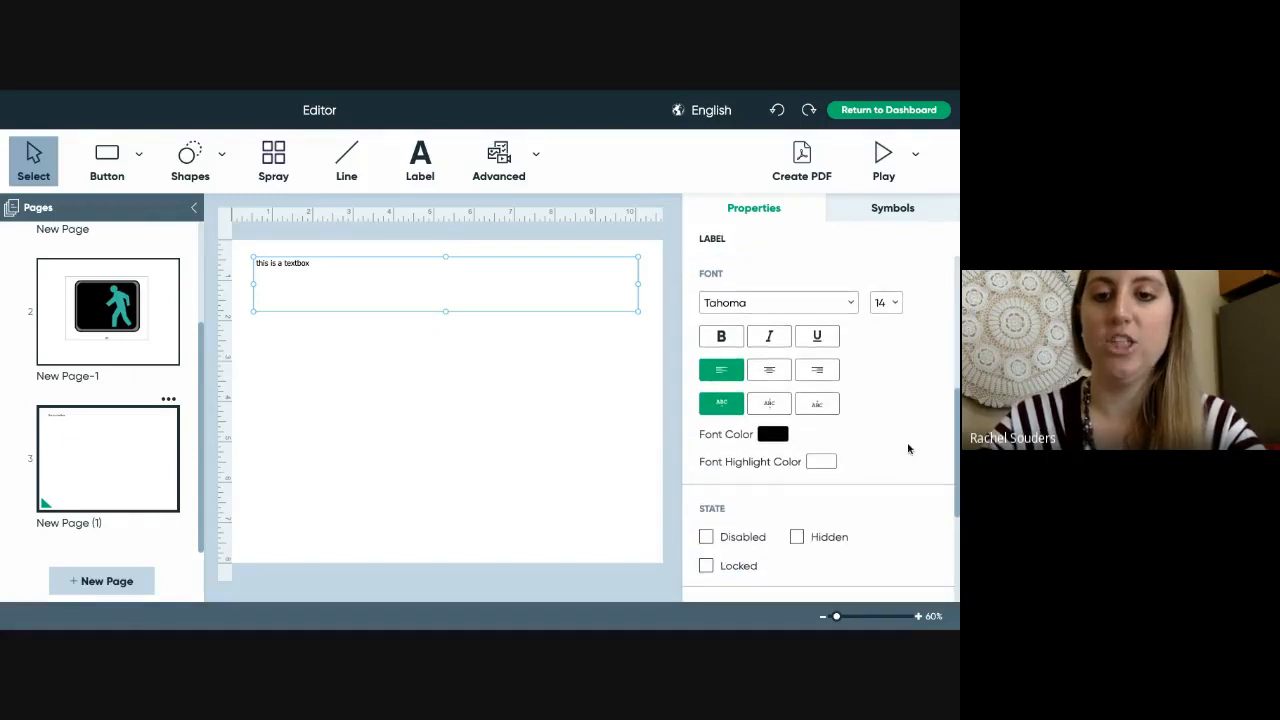
pyautogui.click(841, 303)
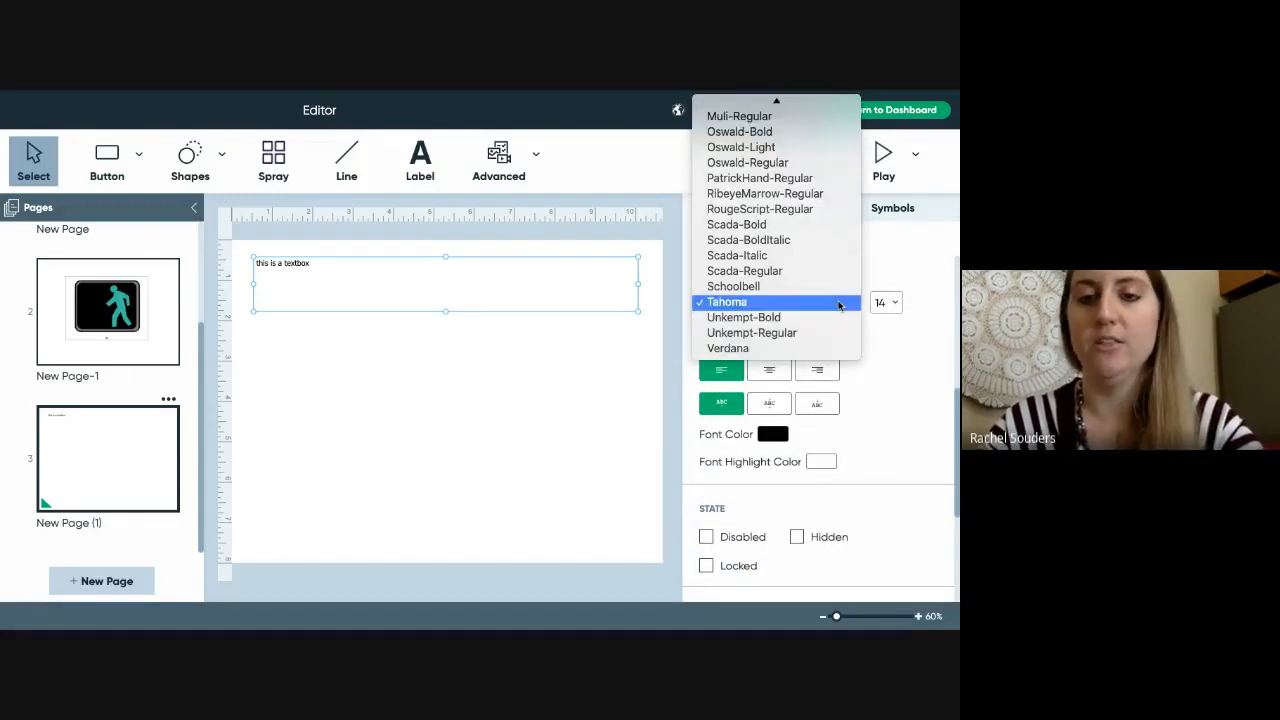
pyautogui.click(834, 288)
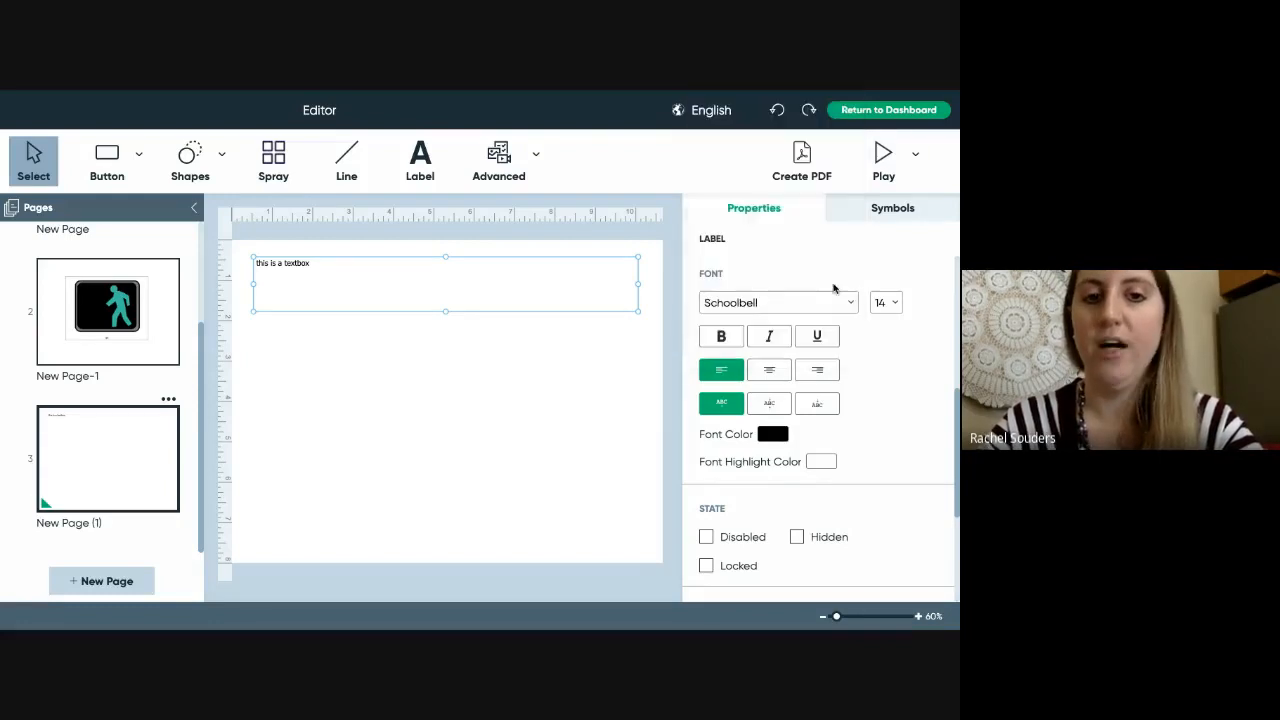
pyautogui.click(893, 302)
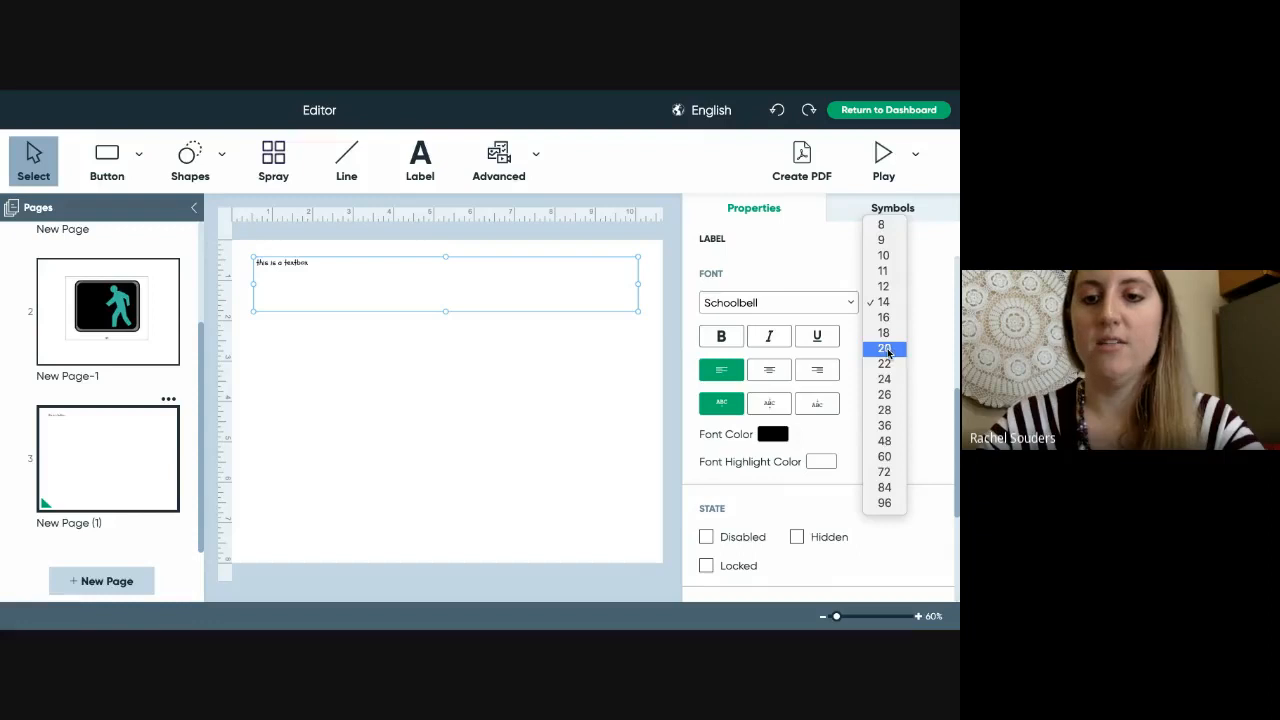
pyautogui.click(886, 349)
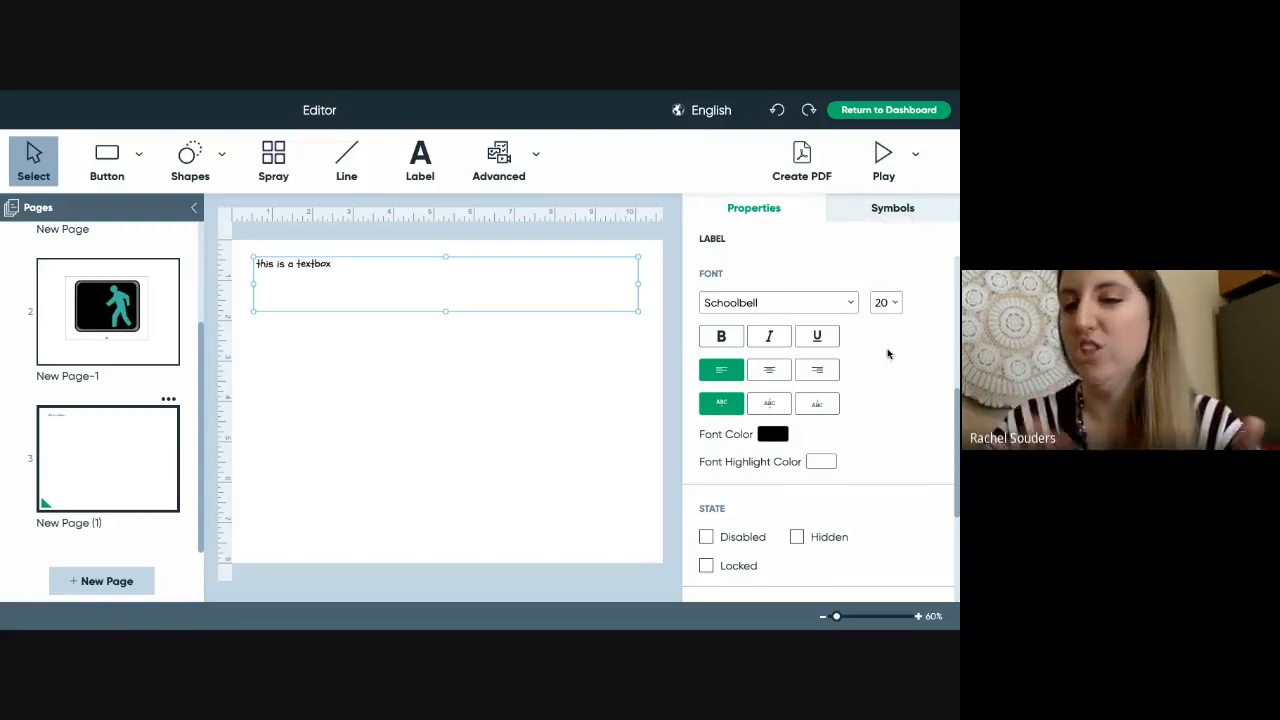
pyautogui.click(772, 338)
pyautogui.click(813, 337)
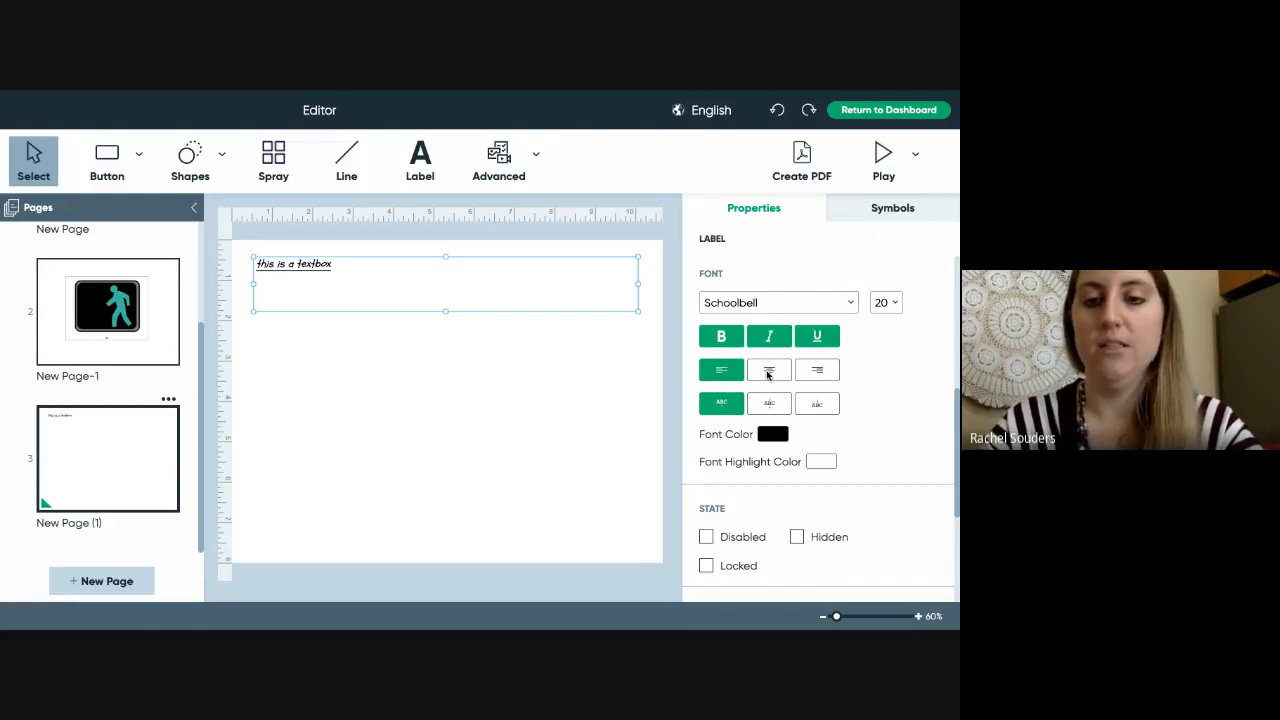
# - Centre the label text horizontally and vertically within its box
pyautogui.click(818, 372)
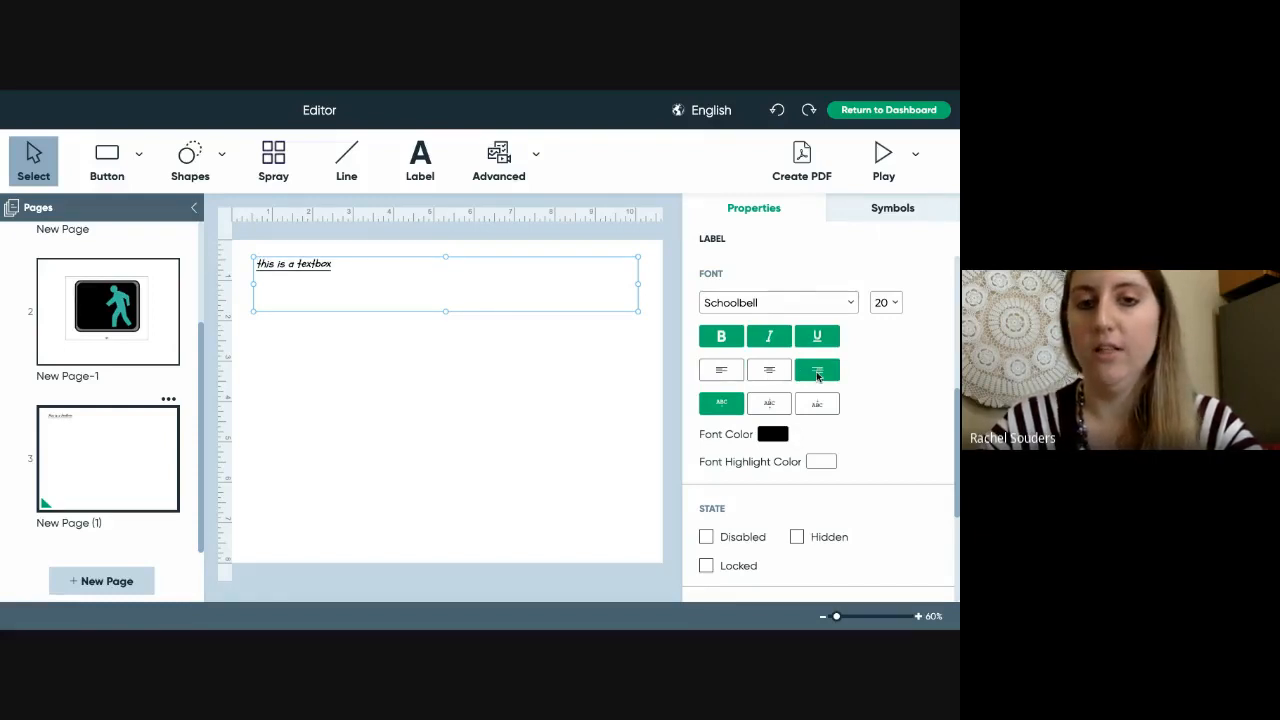
pyautogui.click(779, 372)
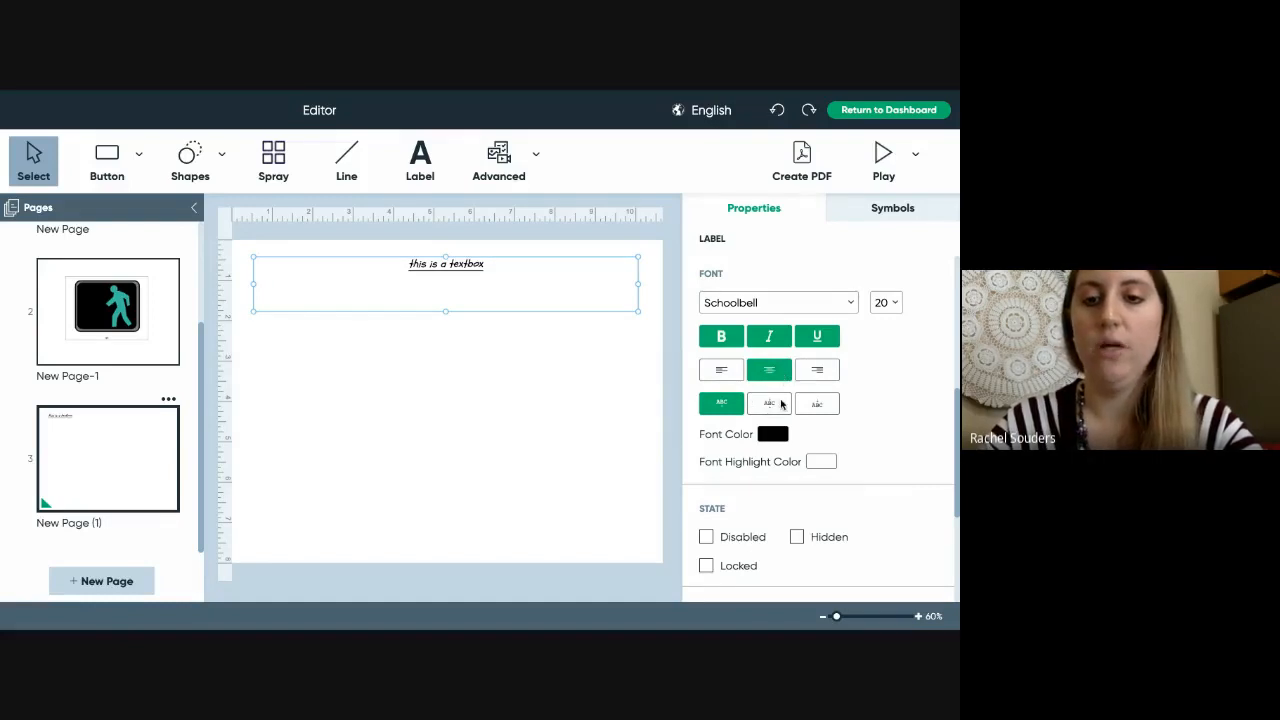
pyautogui.click(778, 404)
pyautogui.click(820, 404)
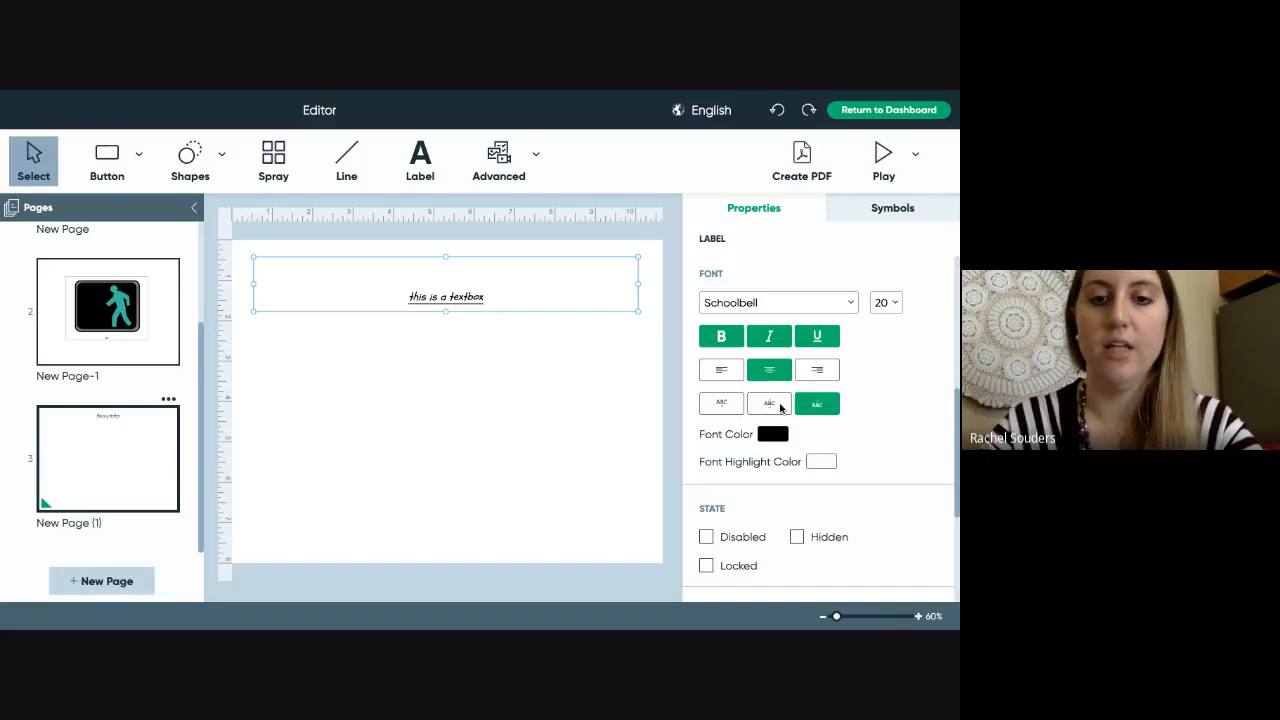
pyautogui.click(781, 407)
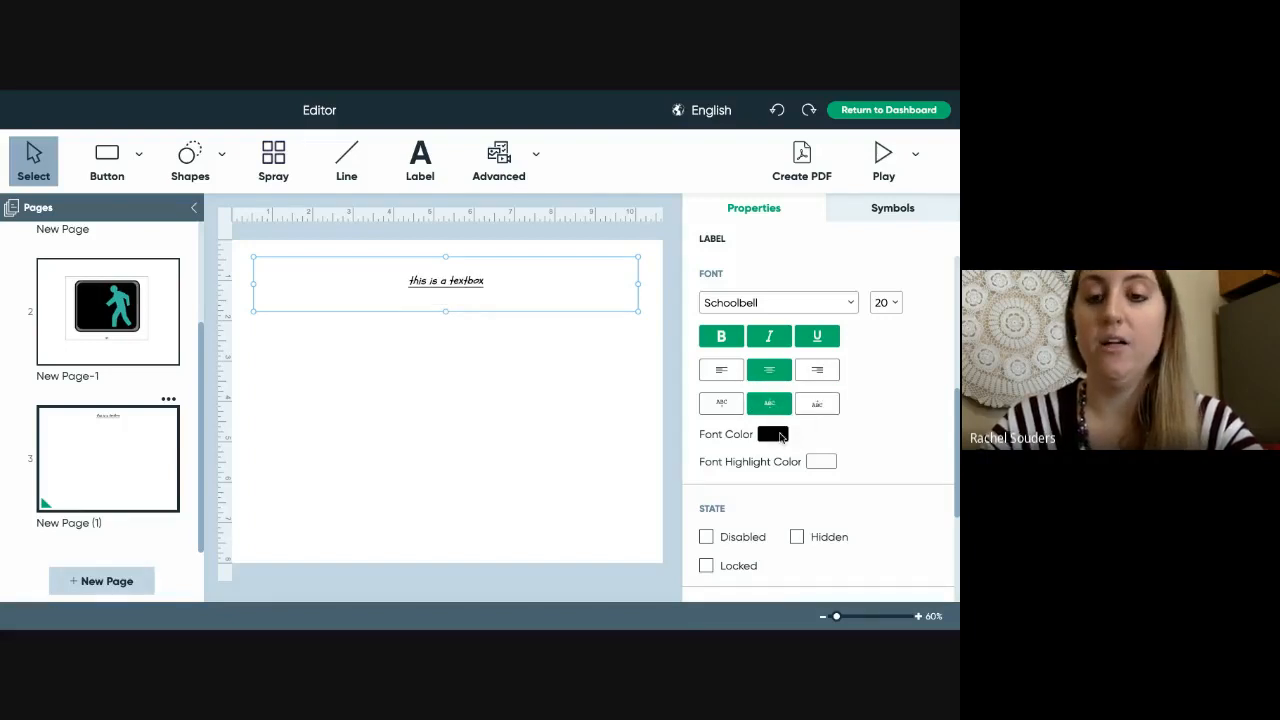
# - Colour the label text dark red (88313B)
pyautogui.click(771, 436)
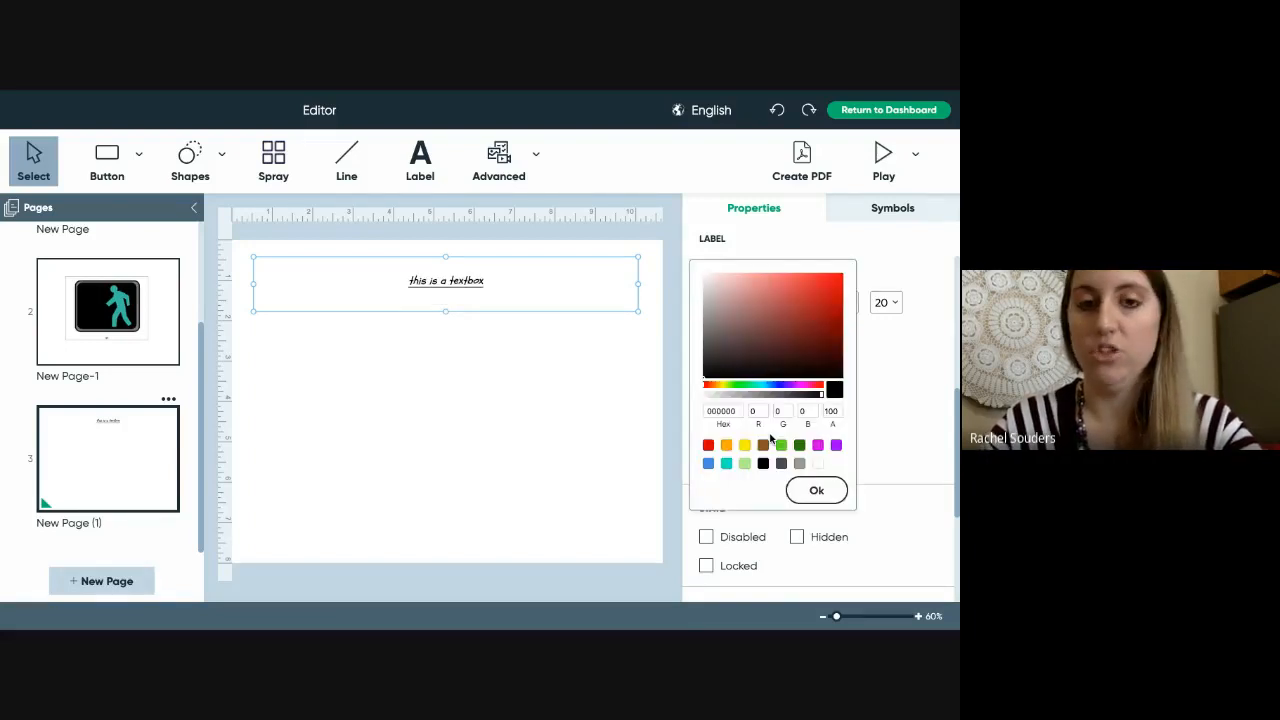
pyautogui.click(707, 446)
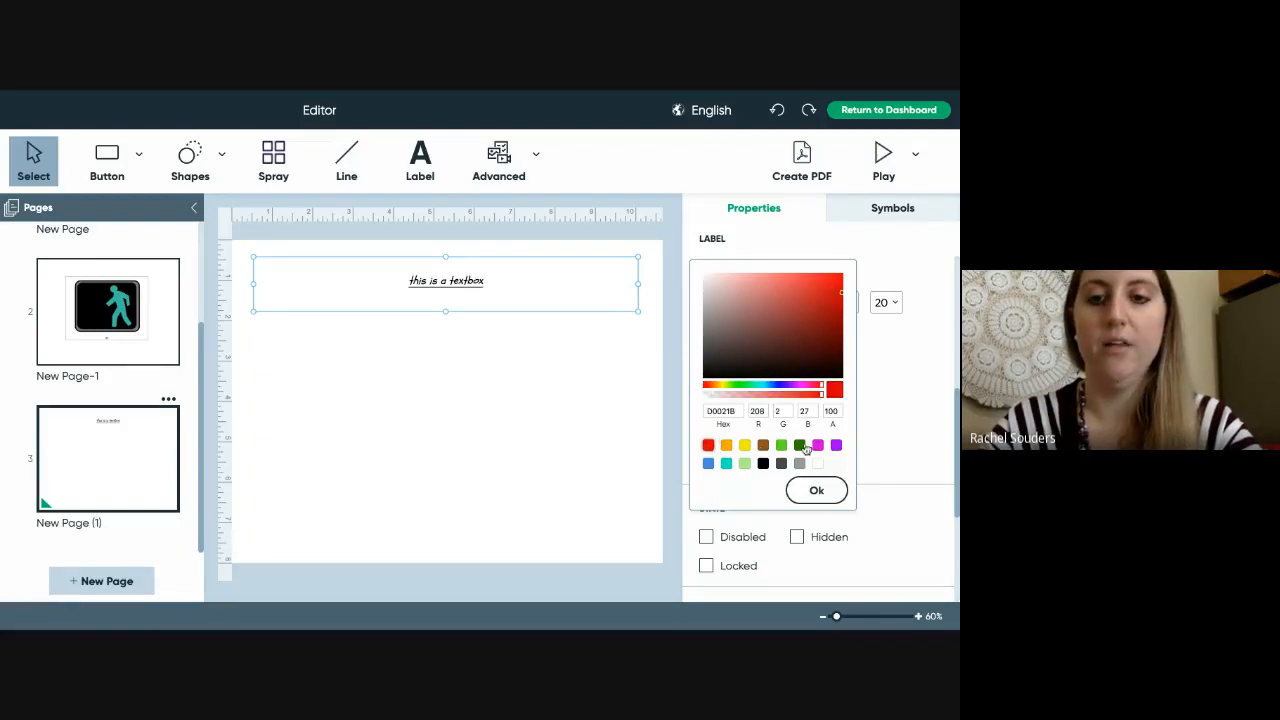
pyautogui.click(792, 319)
pyautogui.moveTo(777, 297); pyautogui.dragTo(794, 324)
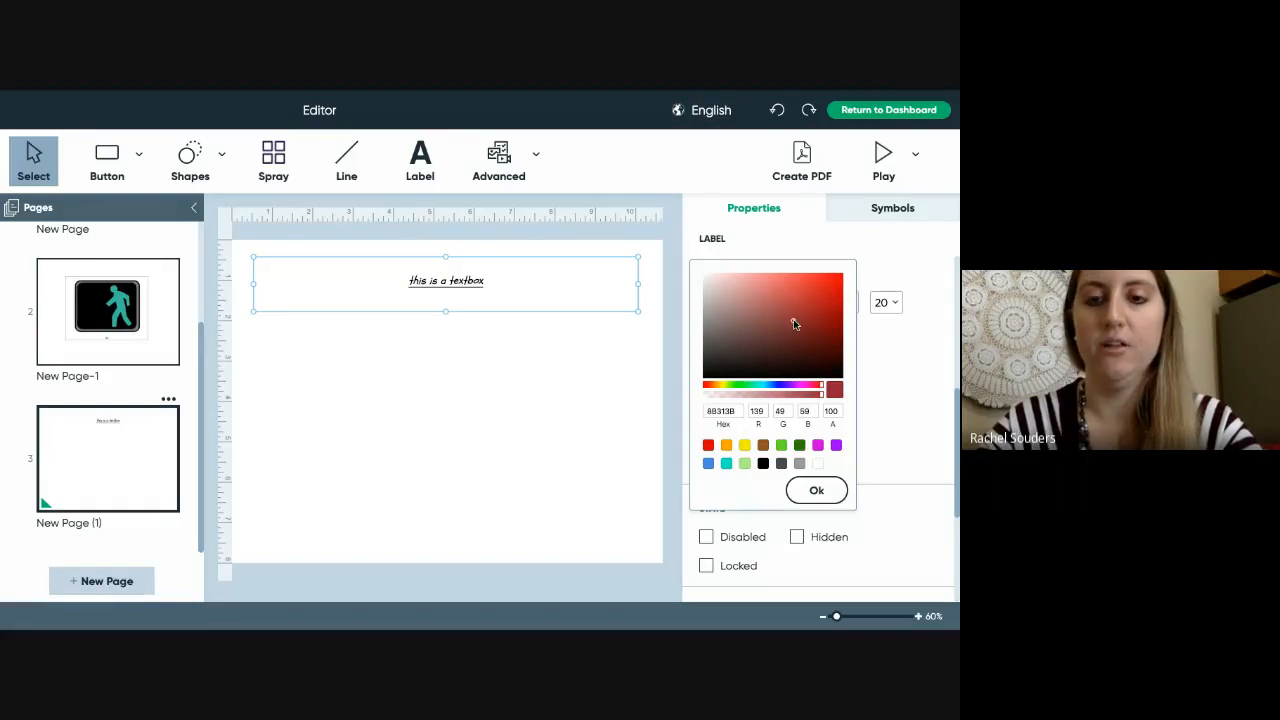
pyautogui.click(814, 490)
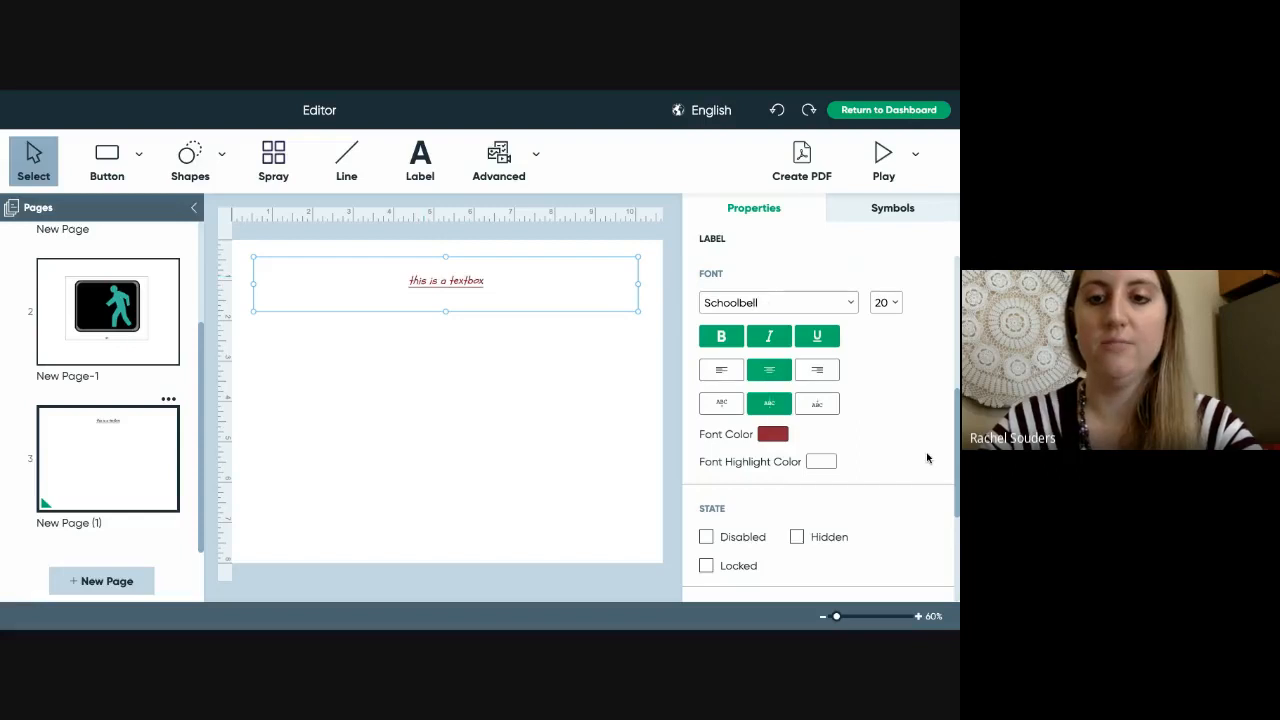
# - Turn Symbolate on for all words, with symbols On Bottom at height 60
pyautogui.scroll(4, 930, 420)
pyautogui.scroll(-1, 950, 380)
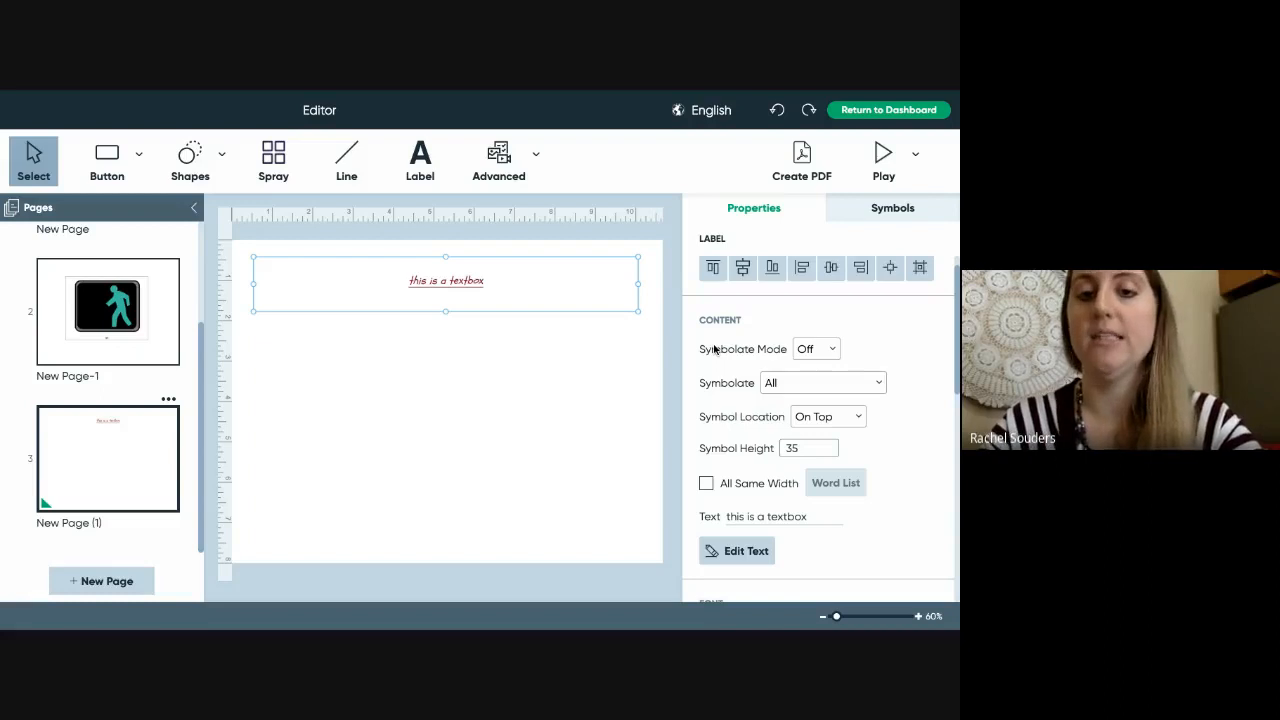
pyautogui.click(834, 349)
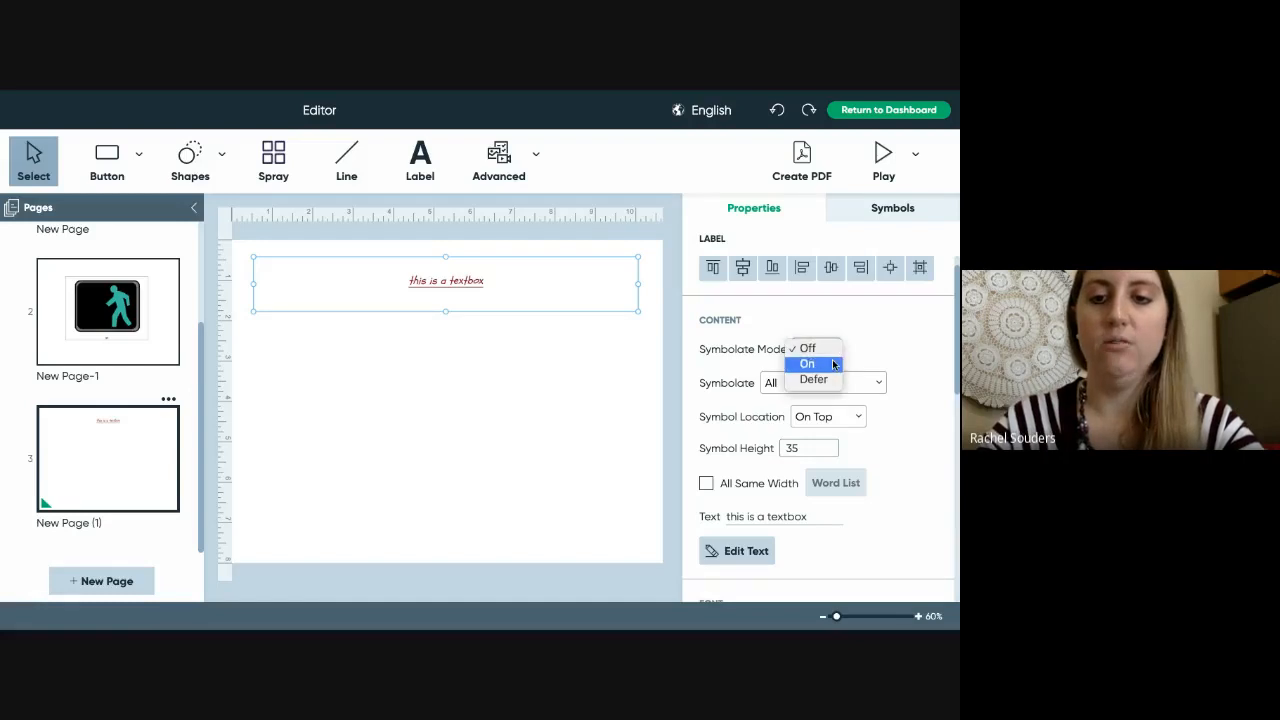
pyautogui.click(834, 365)
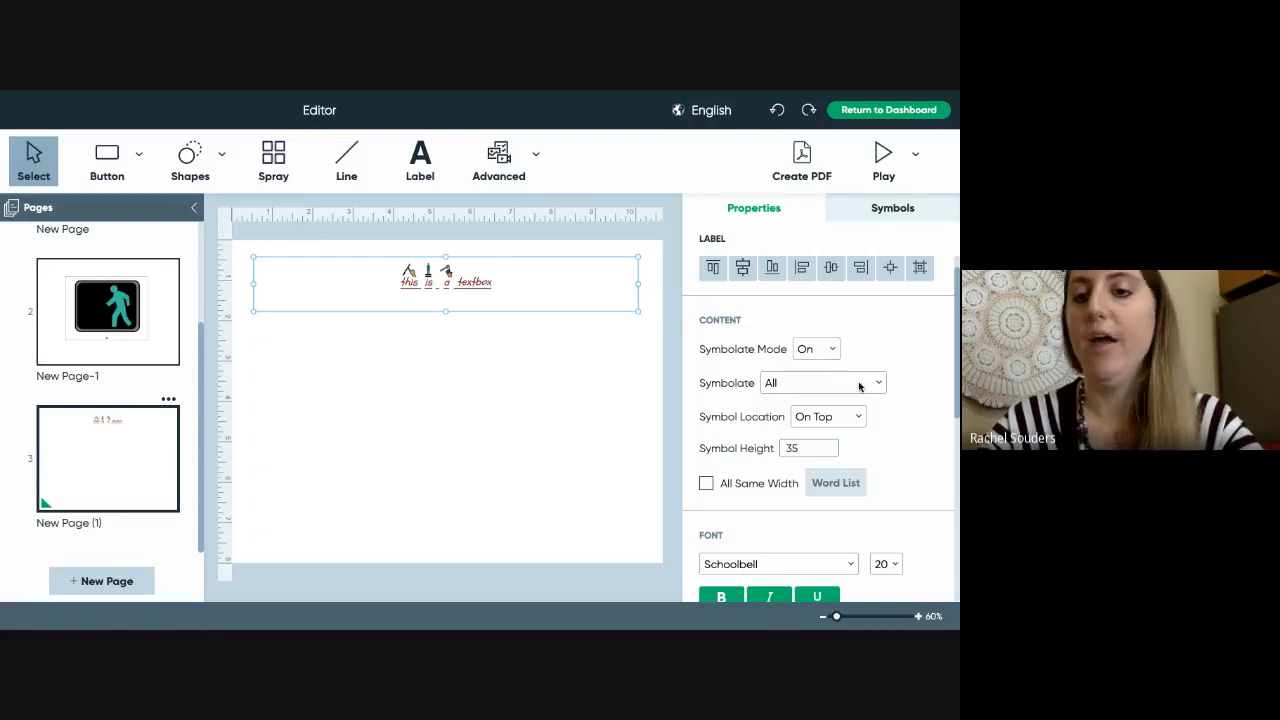
pyautogui.click(859, 385)
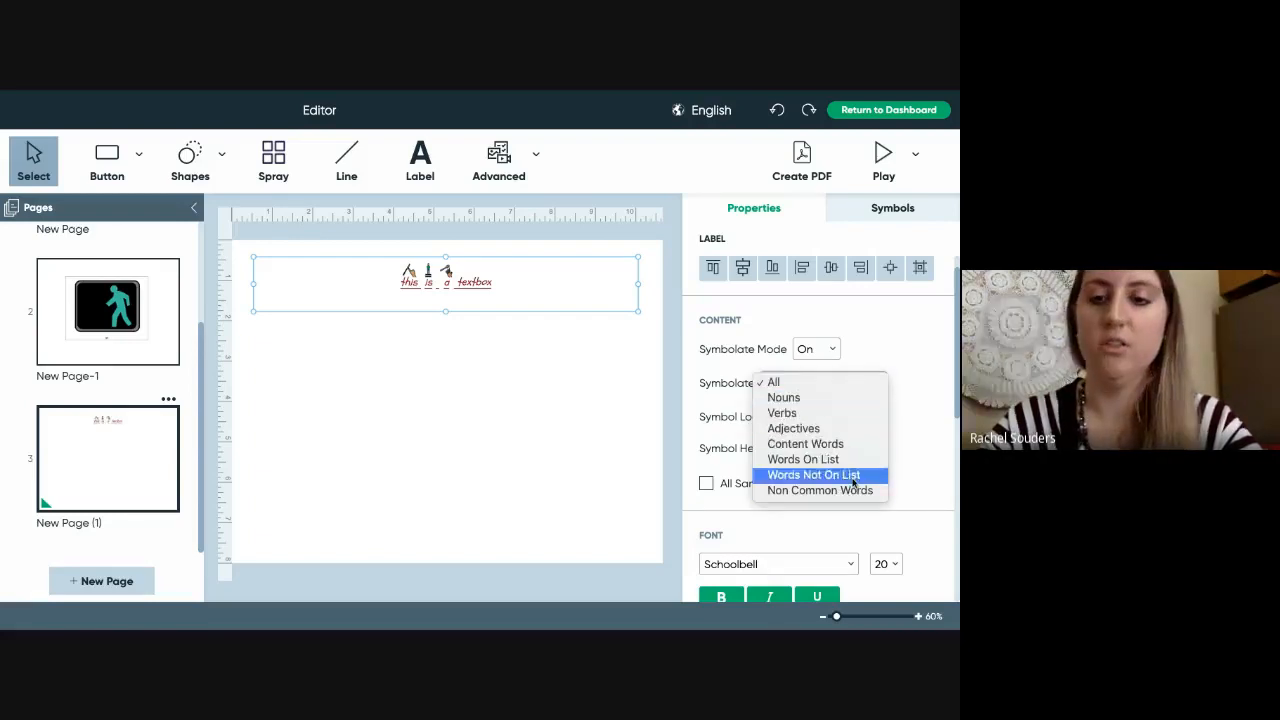
pyautogui.click(873, 388)
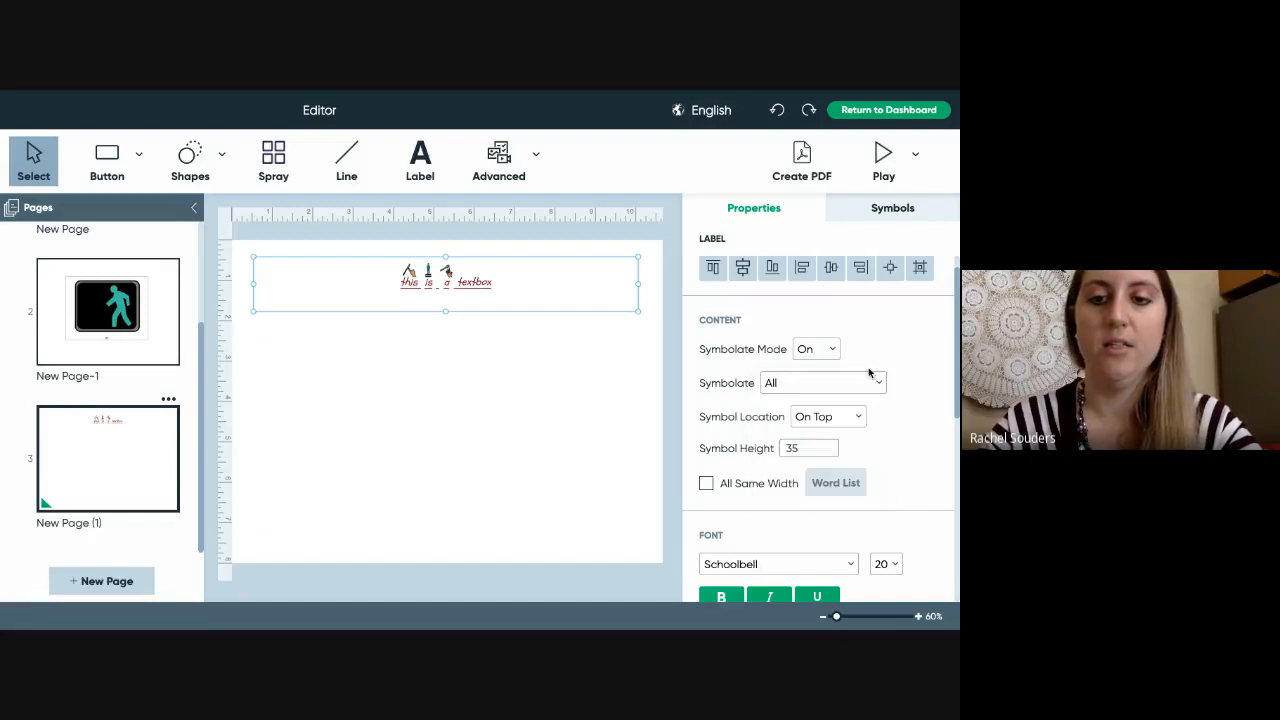
pyautogui.click(853, 420)
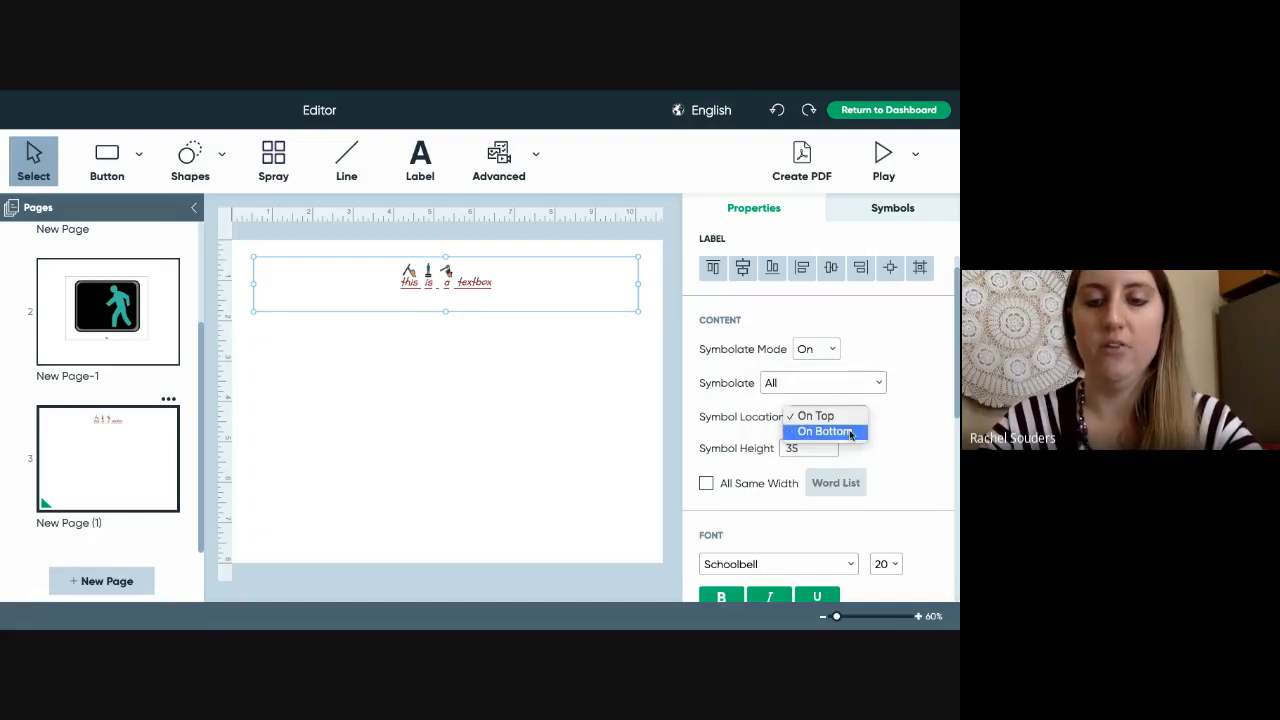
pyautogui.click(851, 433)
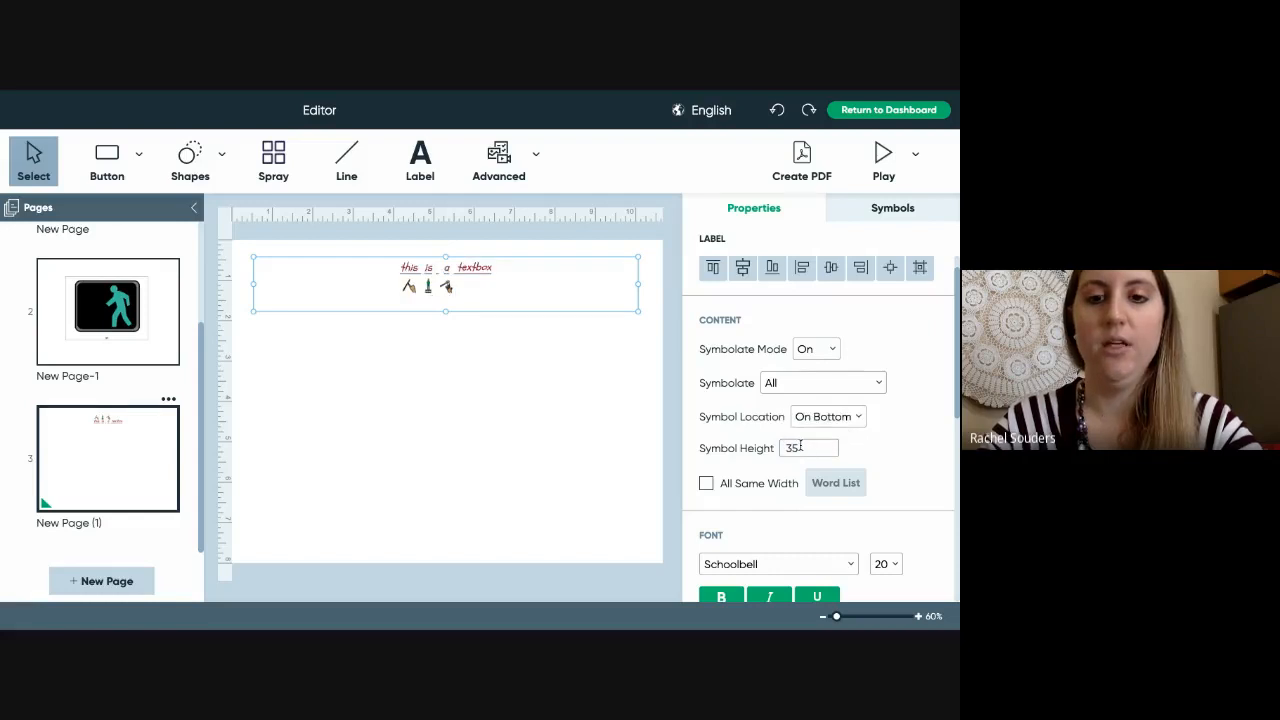
pyautogui.moveTo(799, 448); pyautogui.dragTo(780, 451)
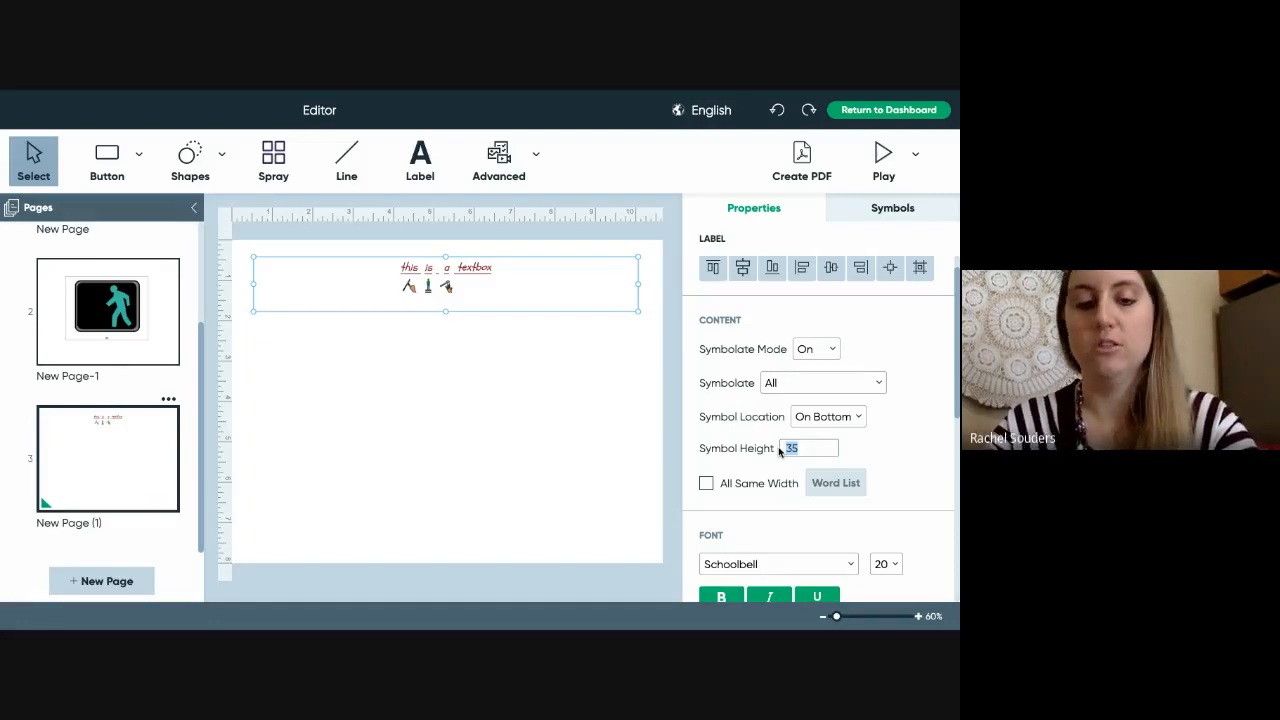
pyautogui.write('60')
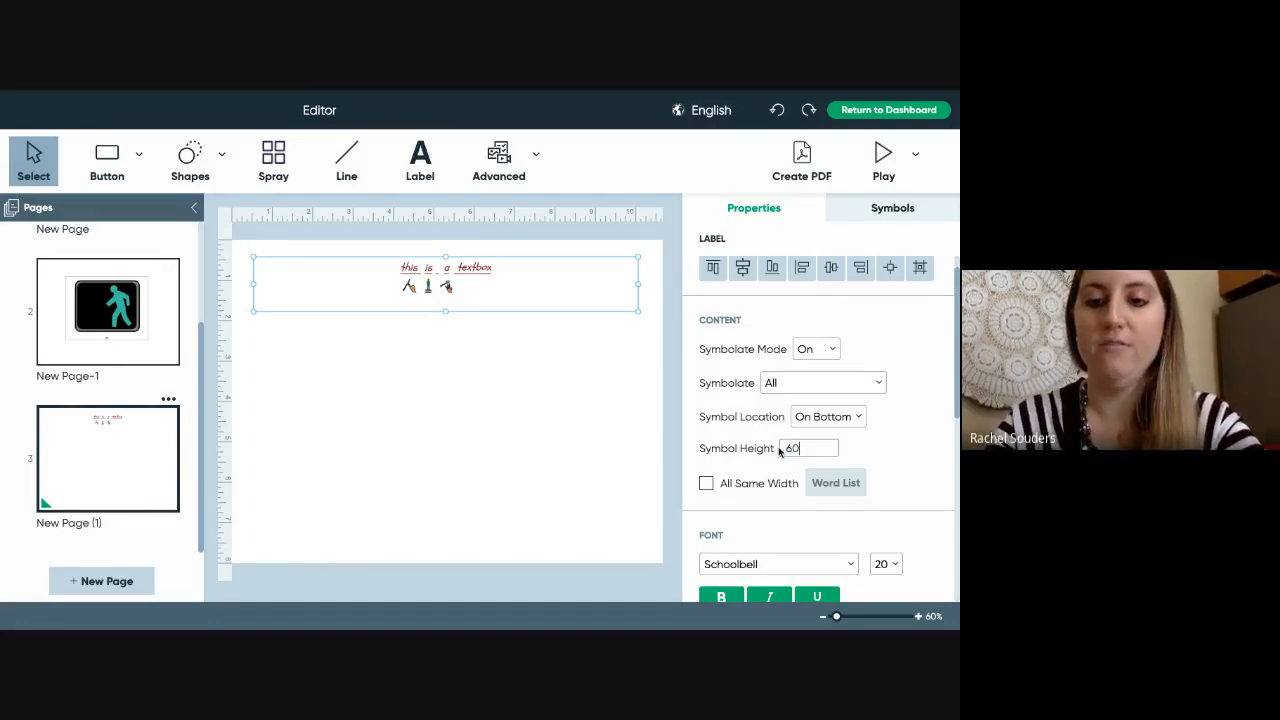
pyautogui.click(531, 430)
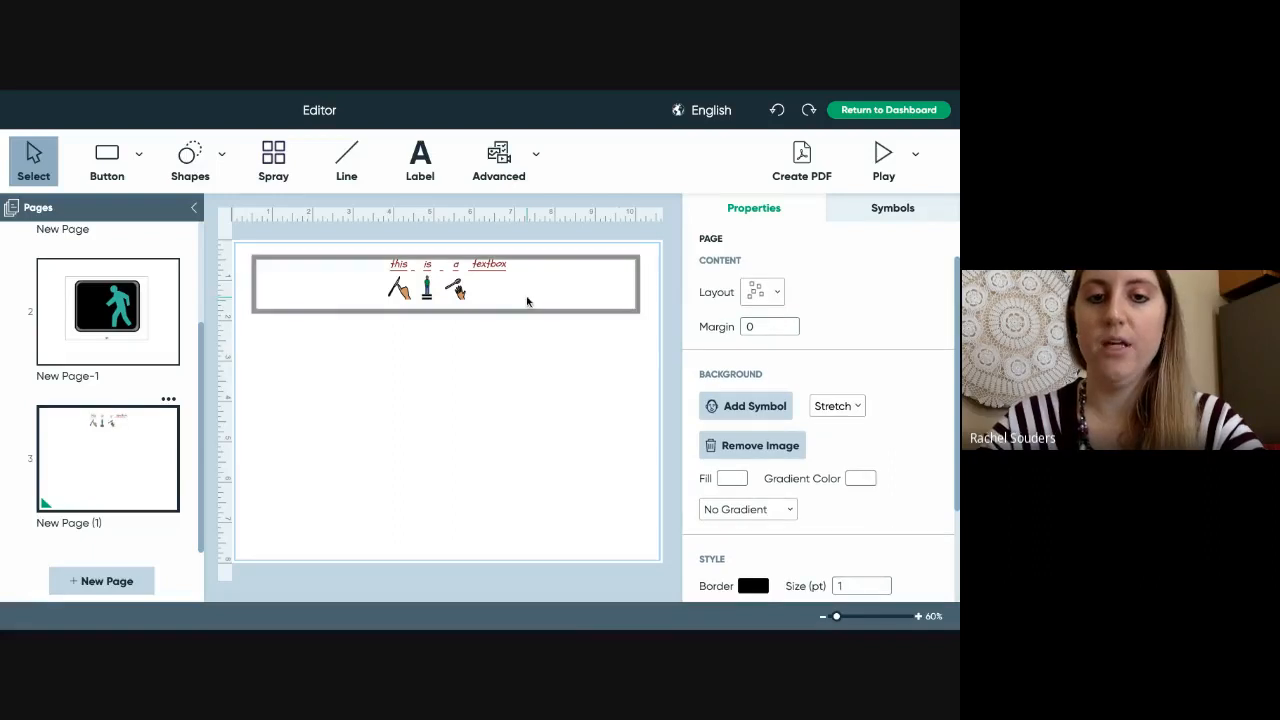
pyautogui.click(594, 295)
pyautogui.scroll(-5, 884, 399)
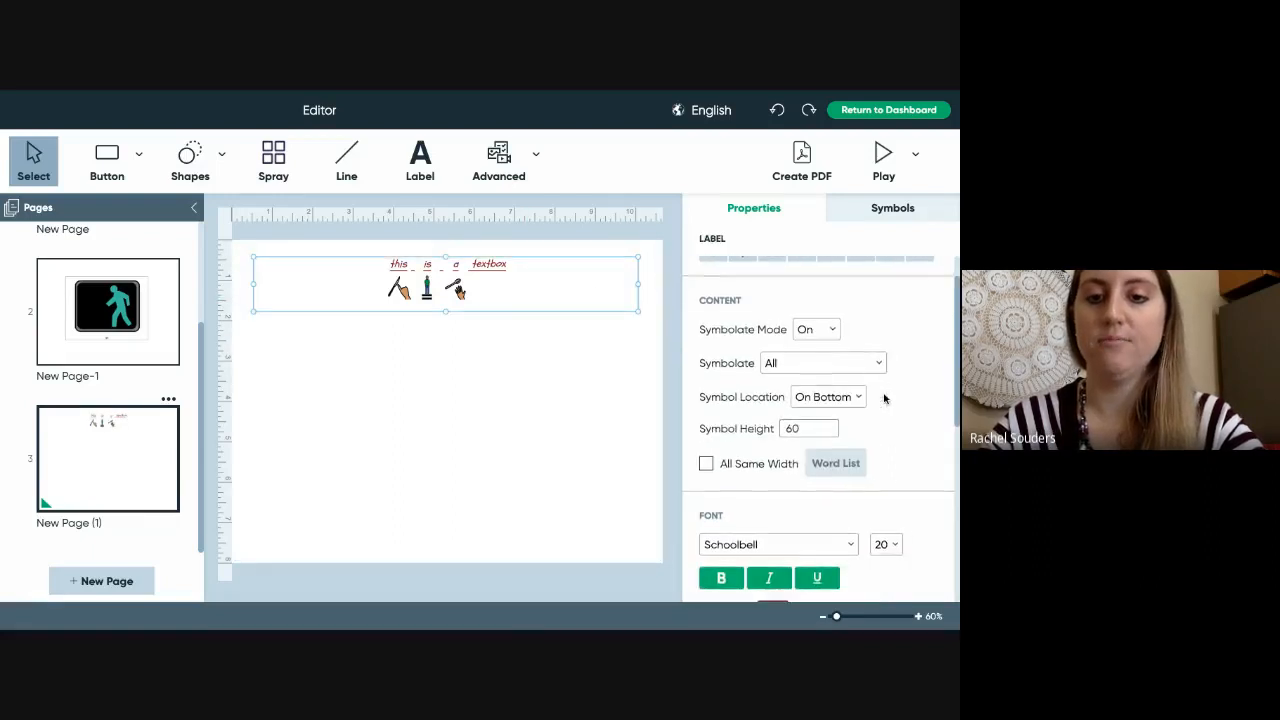
pyautogui.scroll(-2, 884, 399)
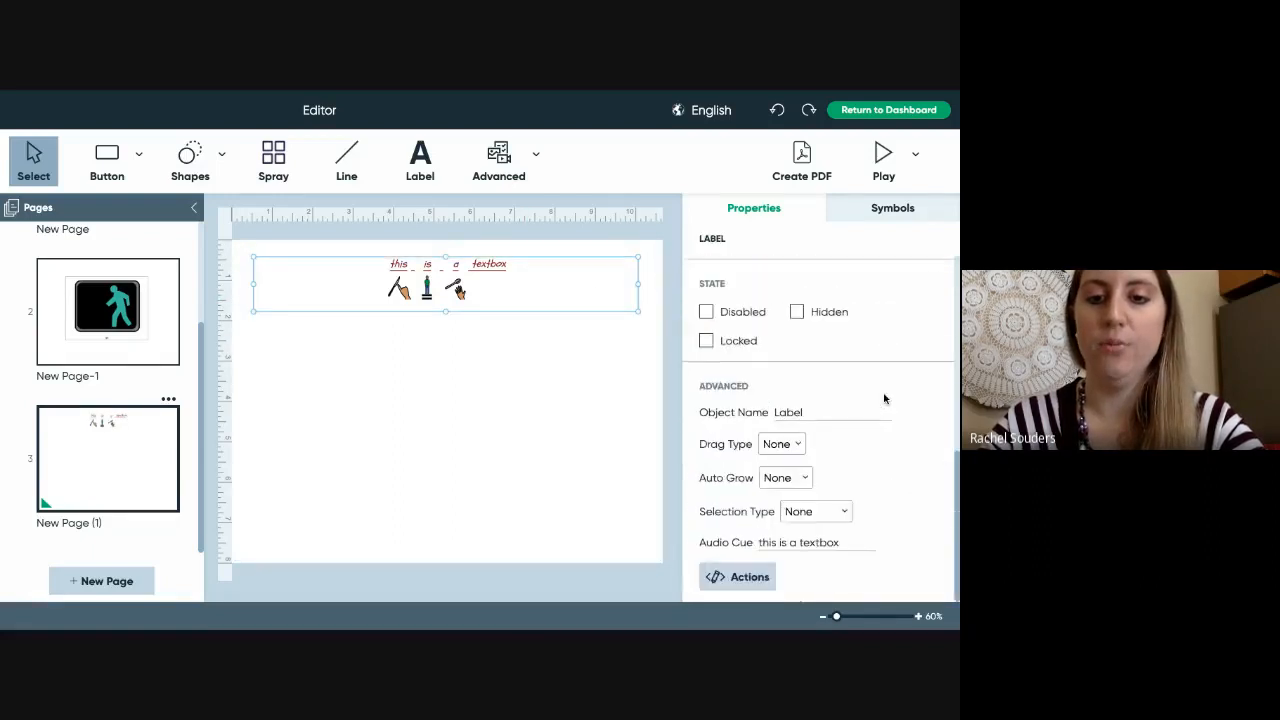
pyautogui.scroll(5, 884, 399)
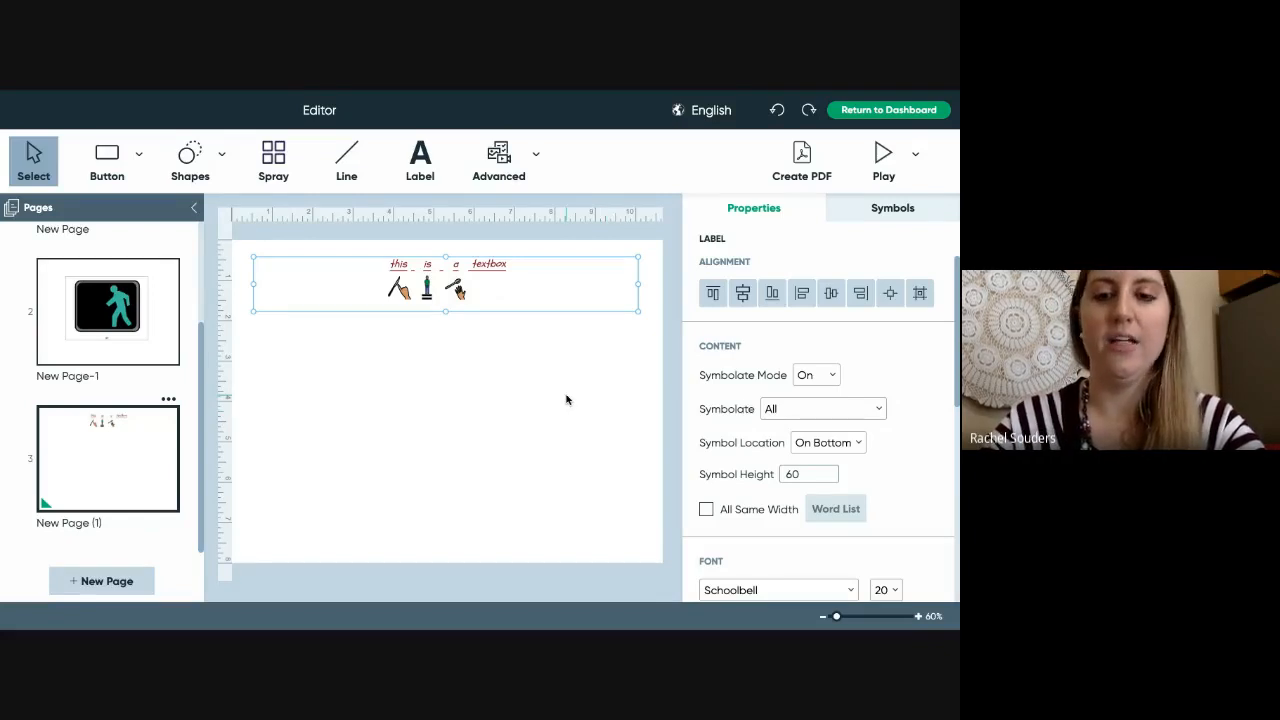
pyautogui.click(610, 375)
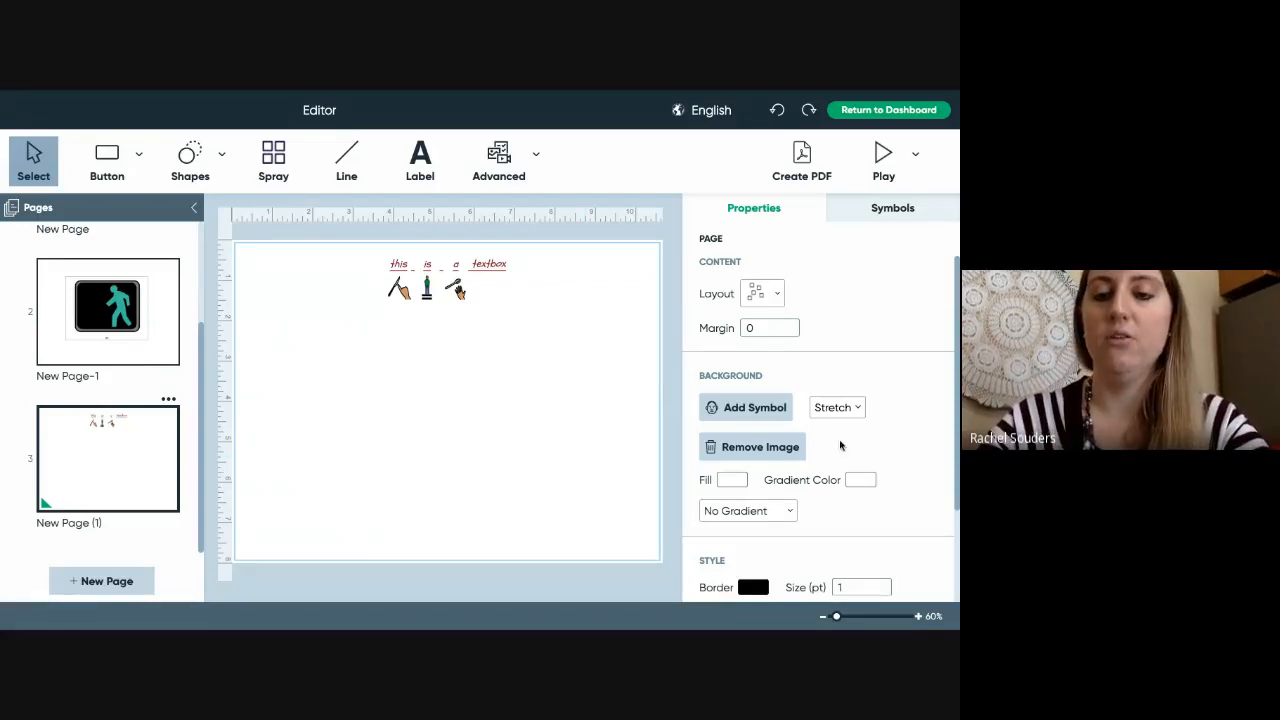
pyautogui.scroll(-2, 840, 445)
pyautogui.scroll(2, 841, 447)
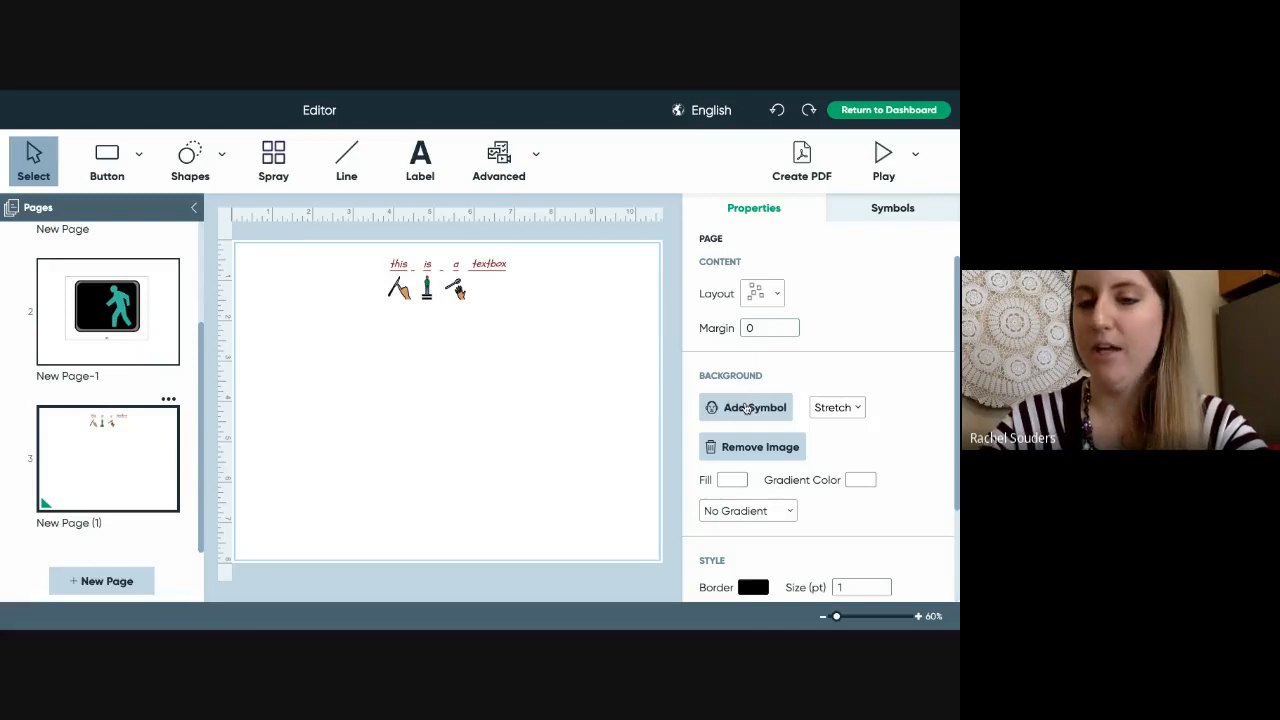
# - Set Daily Life > Cleaning Actions 'carry laundry' as the page background, then remove it
pyautogui.click(749, 410)
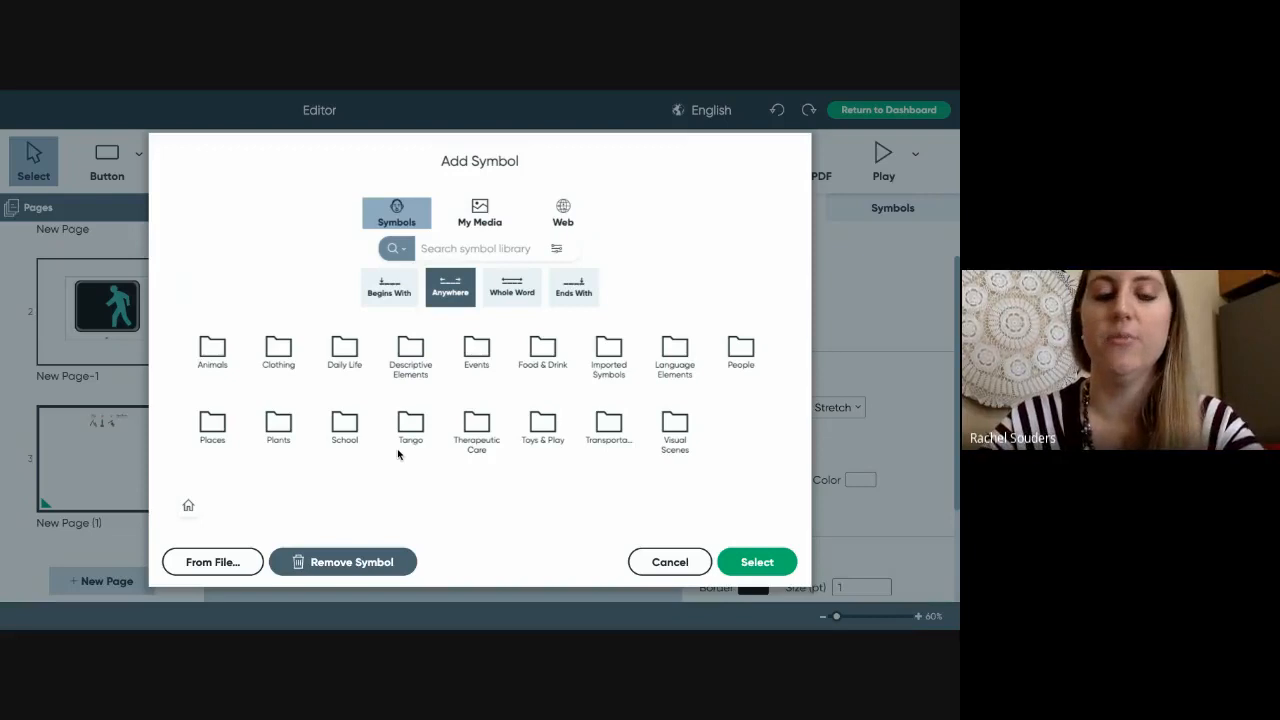
pyautogui.click(345, 355)
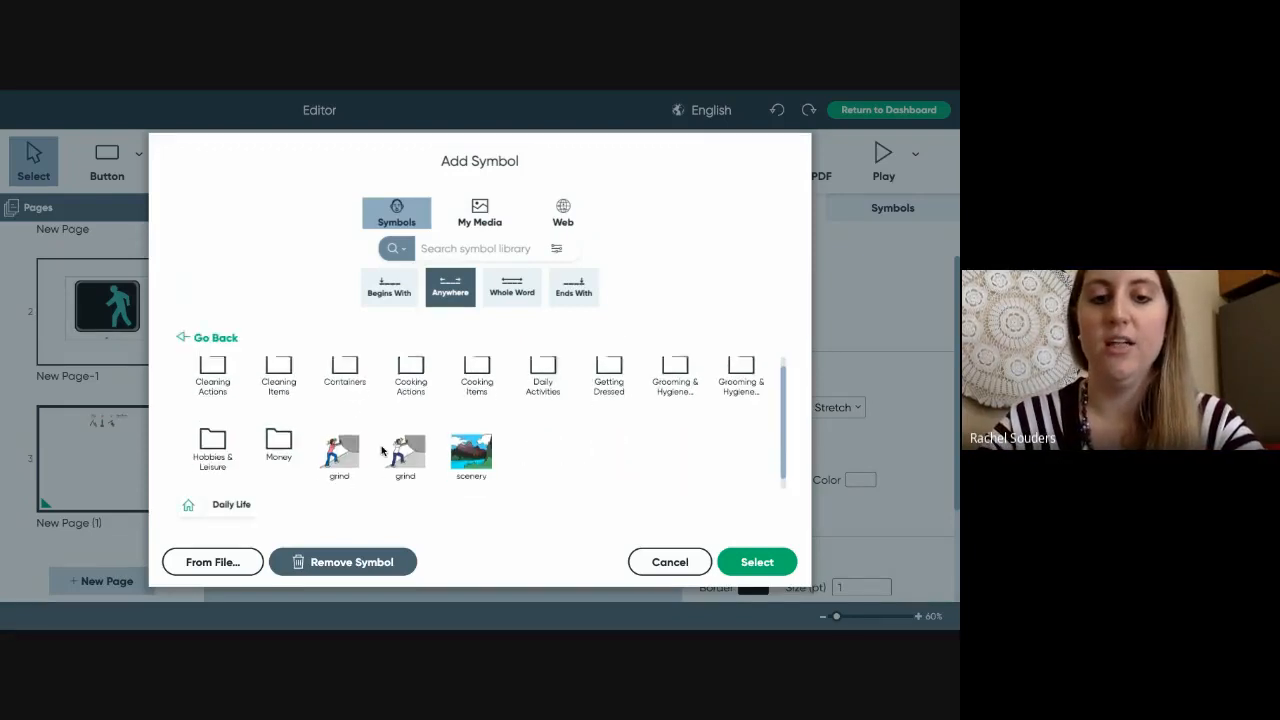
pyautogui.click(213, 390)
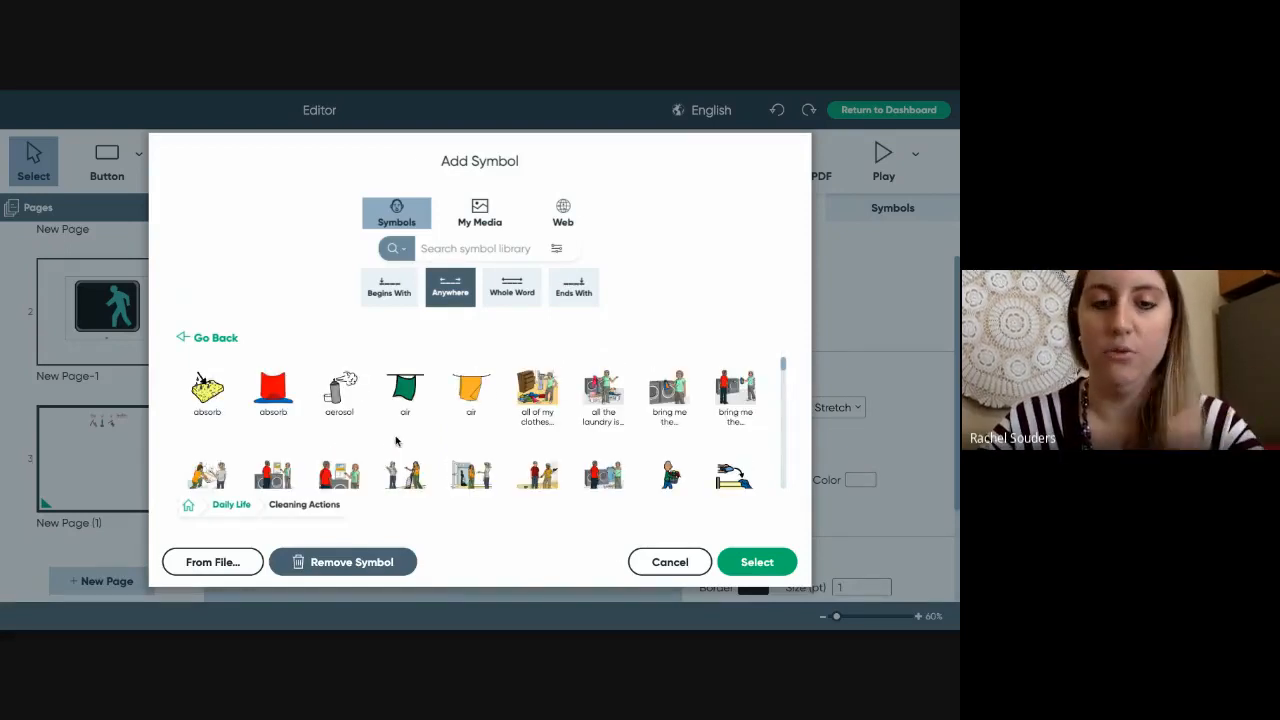
pyautogui.scroll(-1, 413, 445)
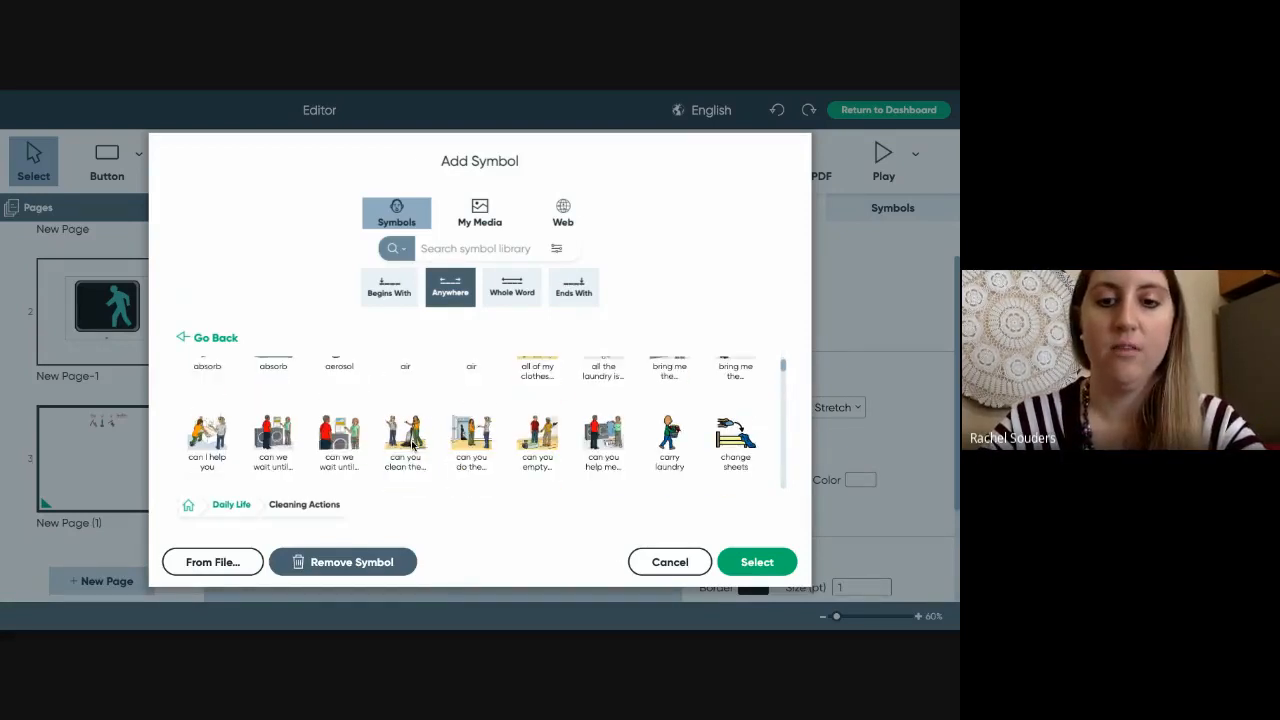
pyautogui.scroll(-1, 413, 445)
pyautogui.click(670, 390)
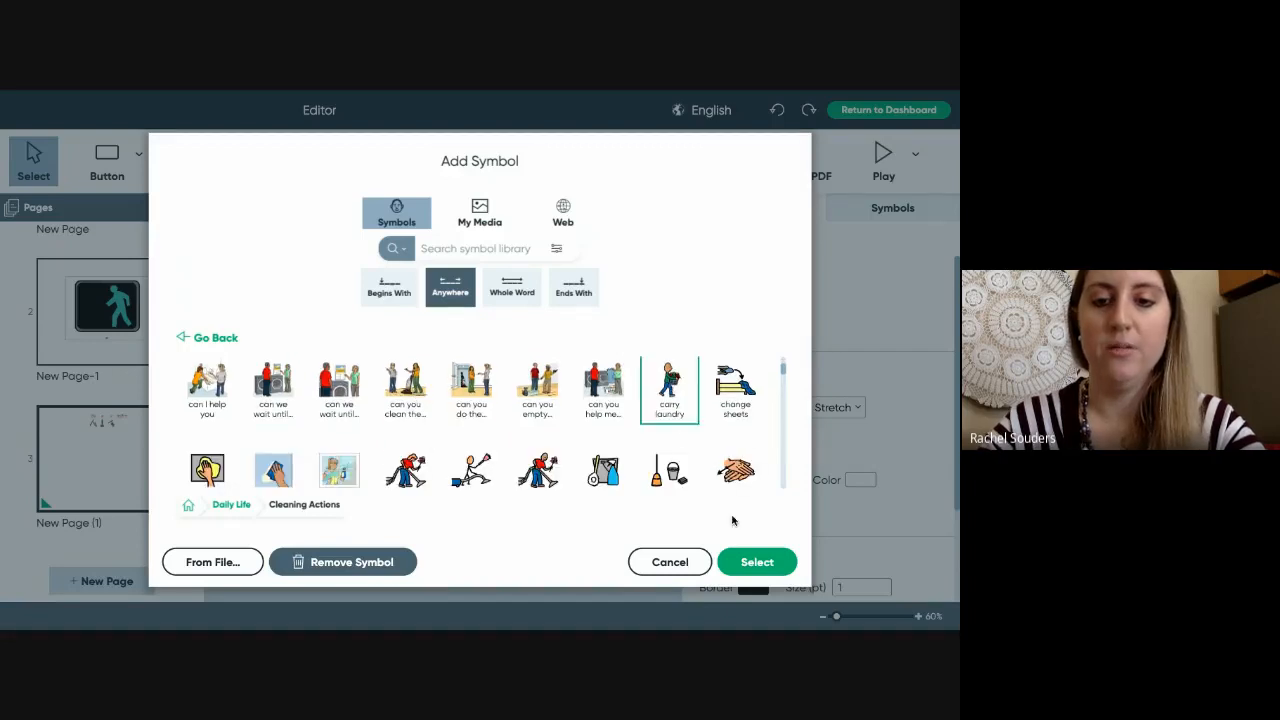
pyautogui.click(744, 564)
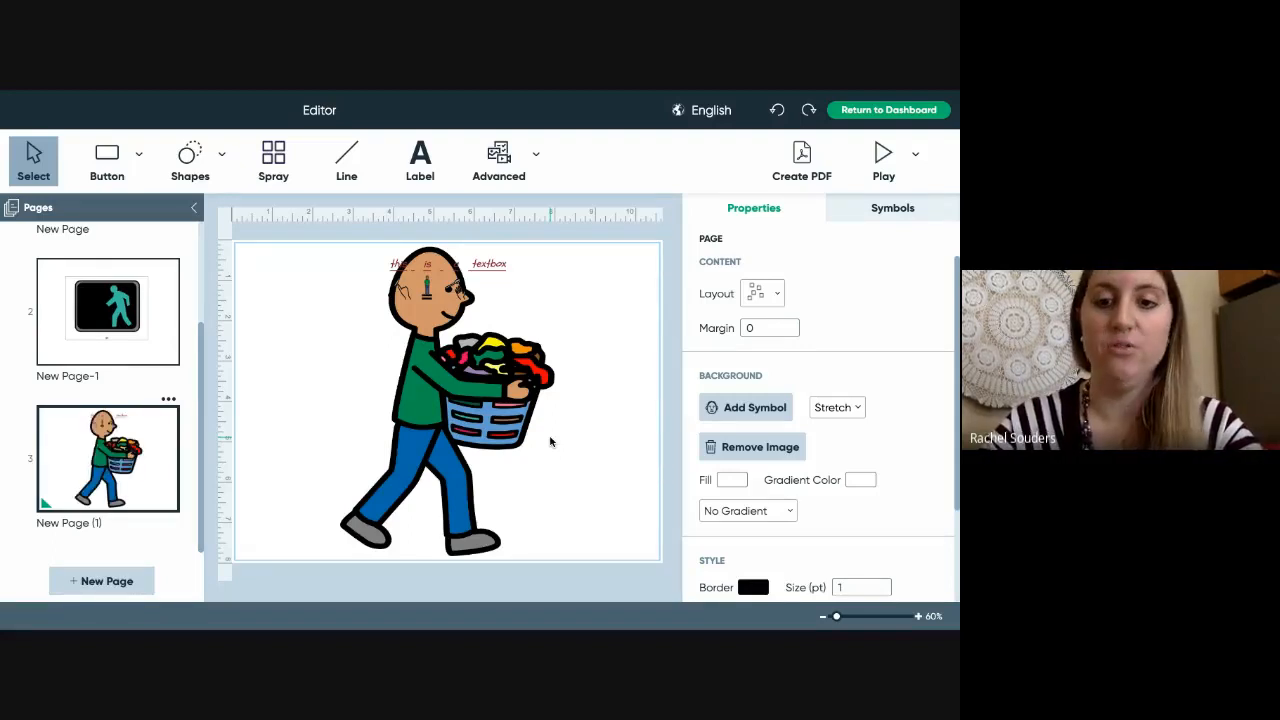
pyautogui.click(760, 448)
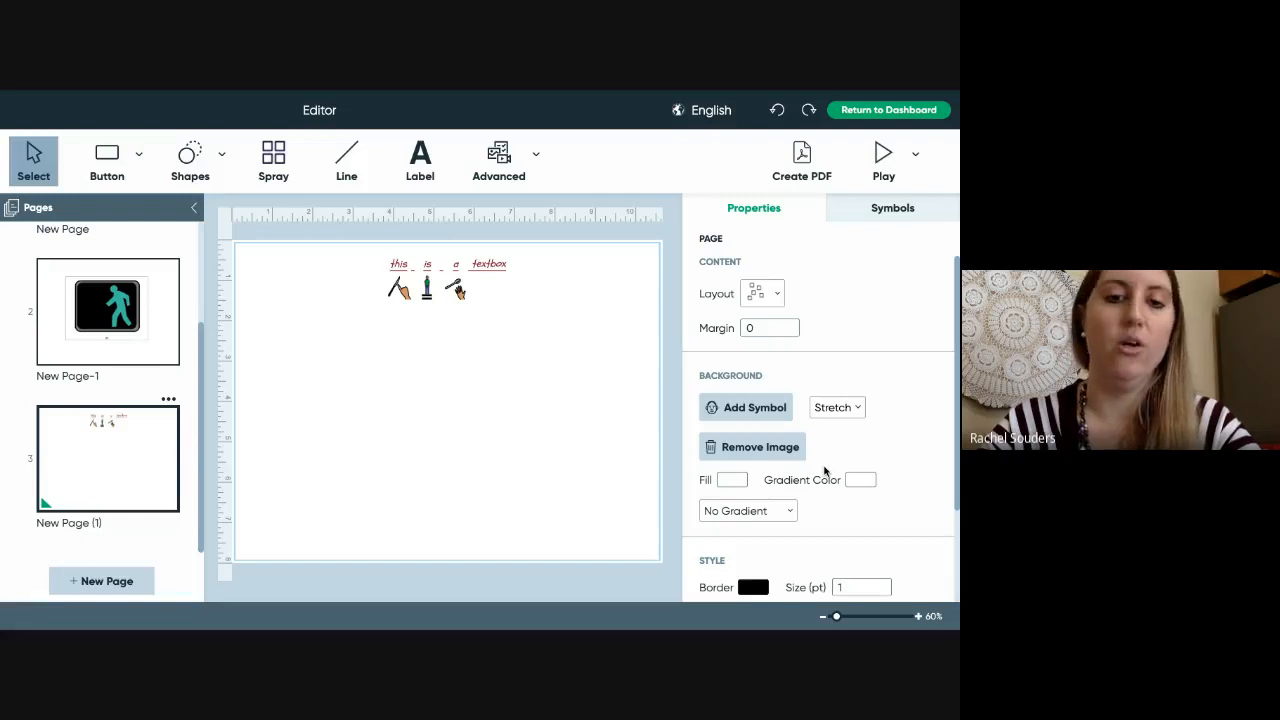
# - Fill the third page's background with the yellow preset
pyautogui.click(732, 480)
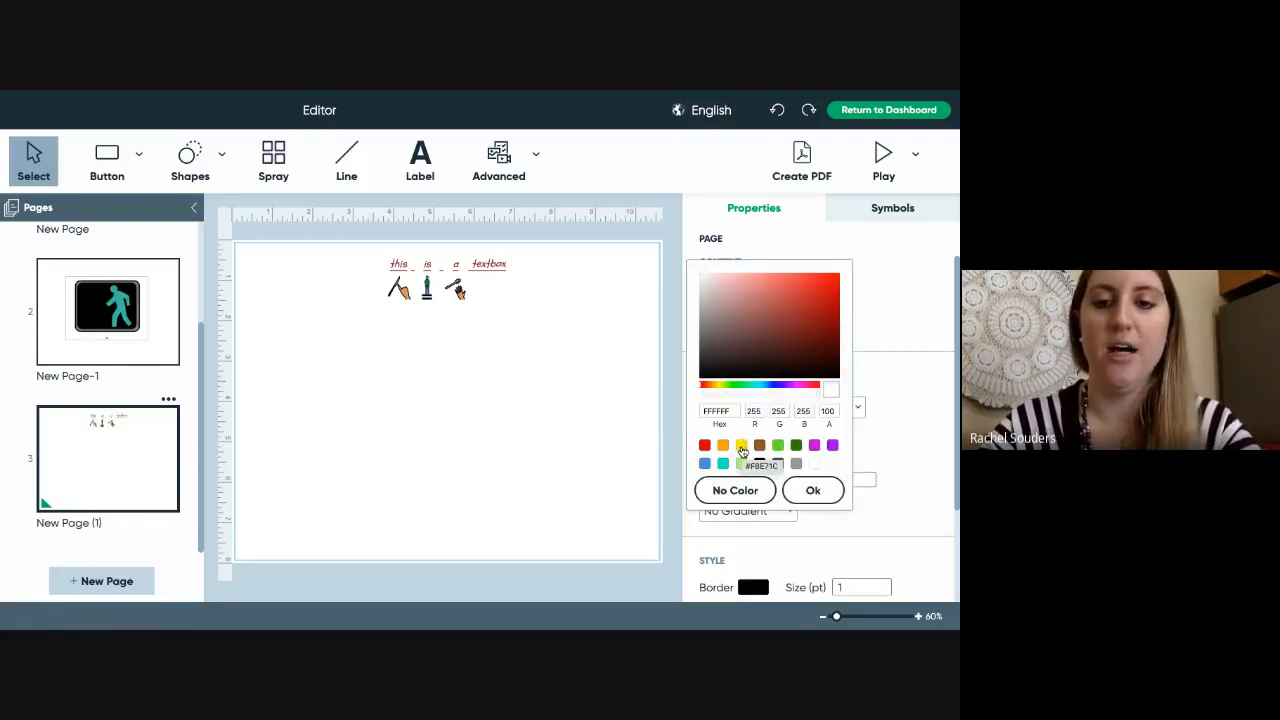
pyautogui.click(921, 422)
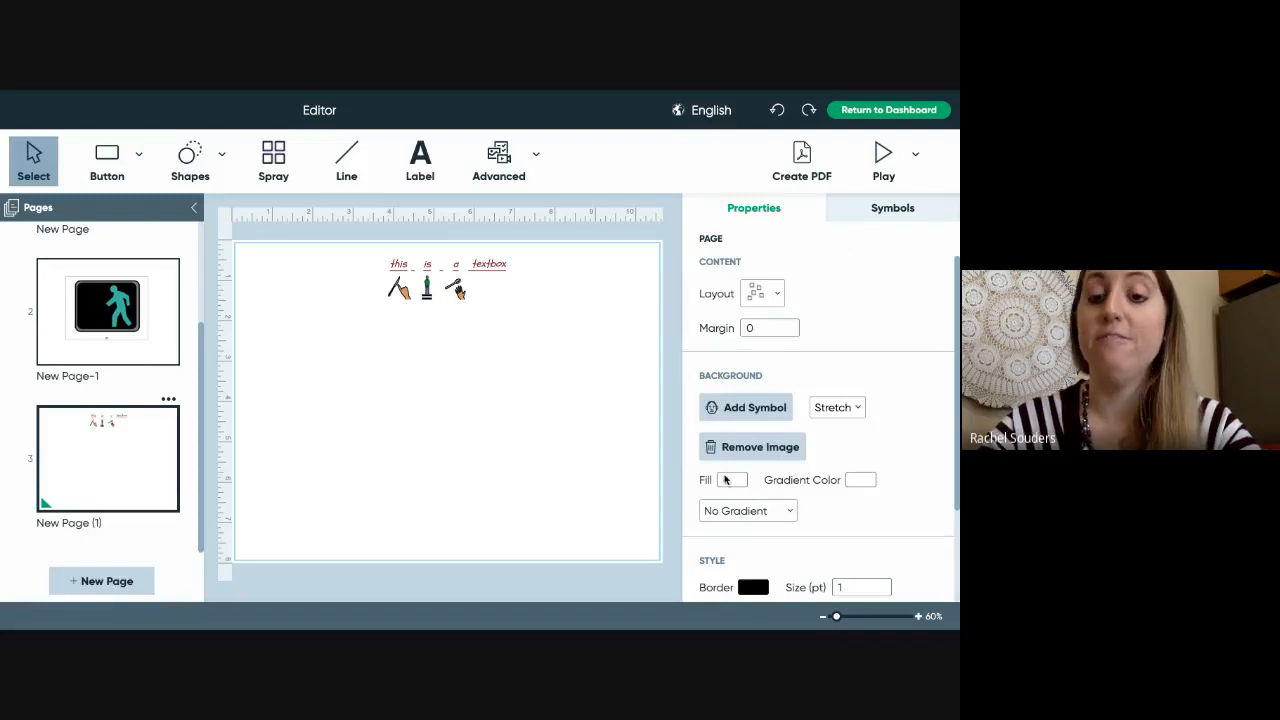
pyautogui.click(733, 481)
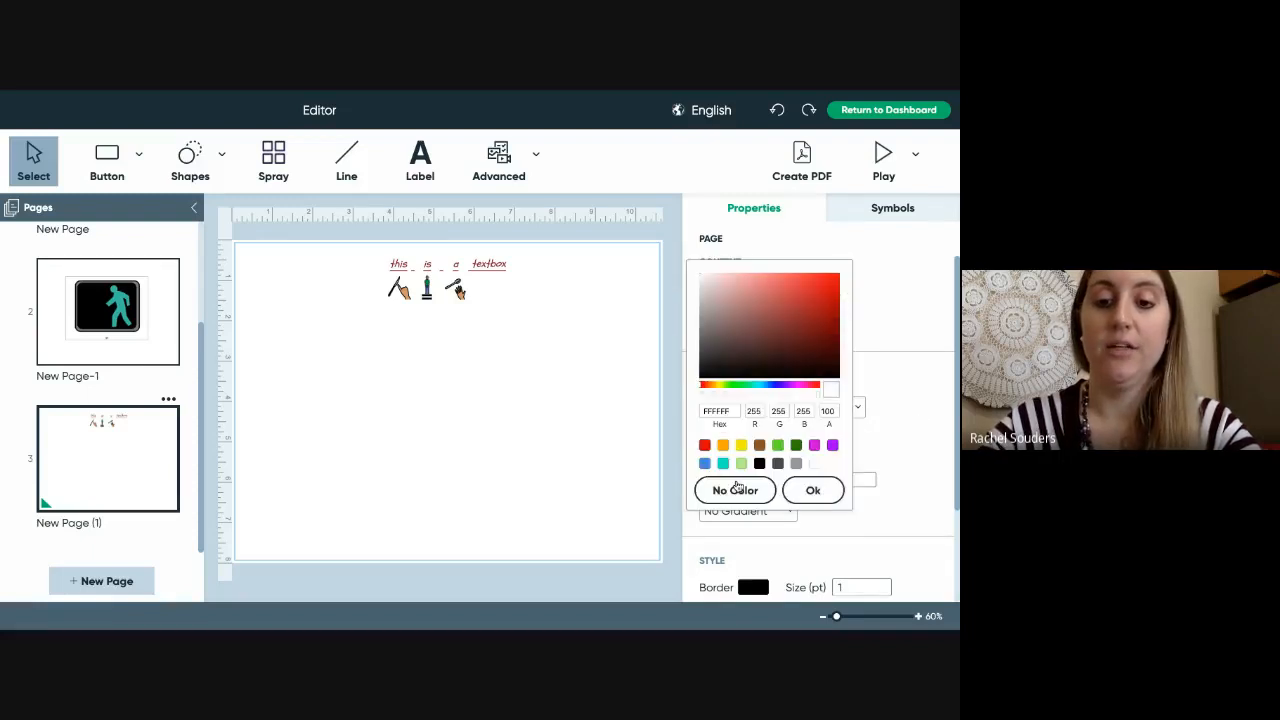
pyautogui.click(742, 447)
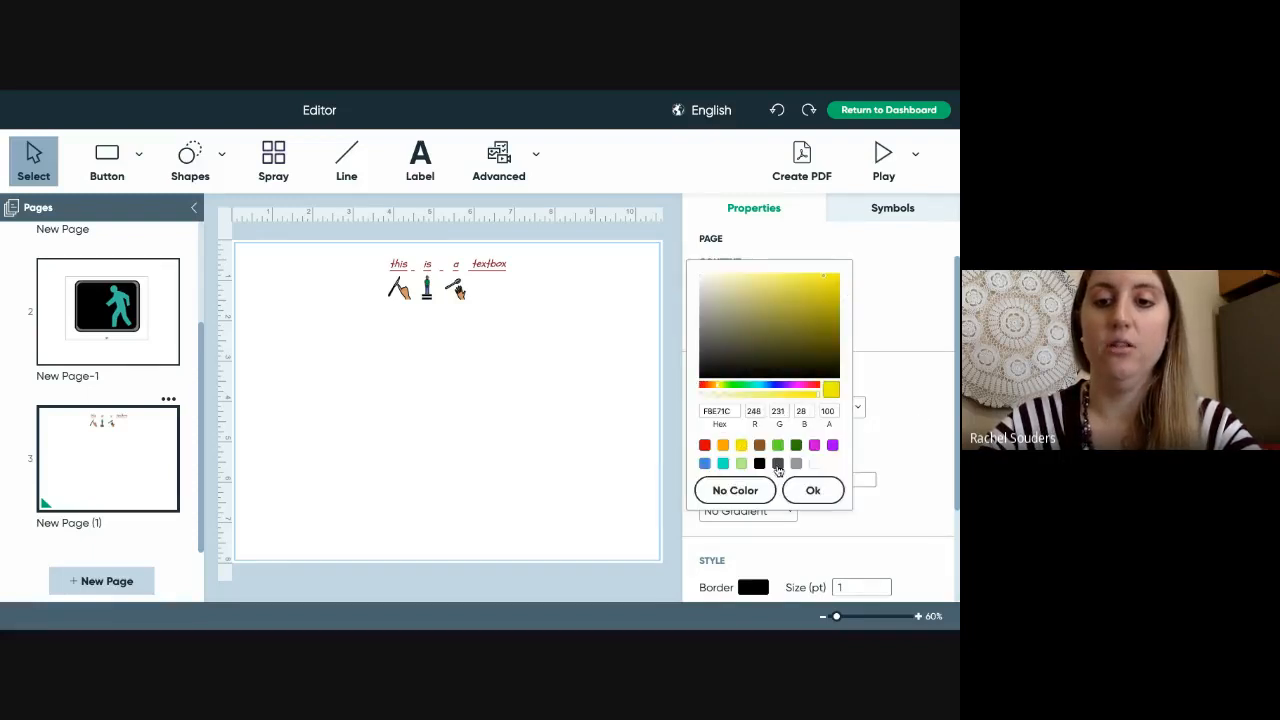
pyautogui.click(810, 491)
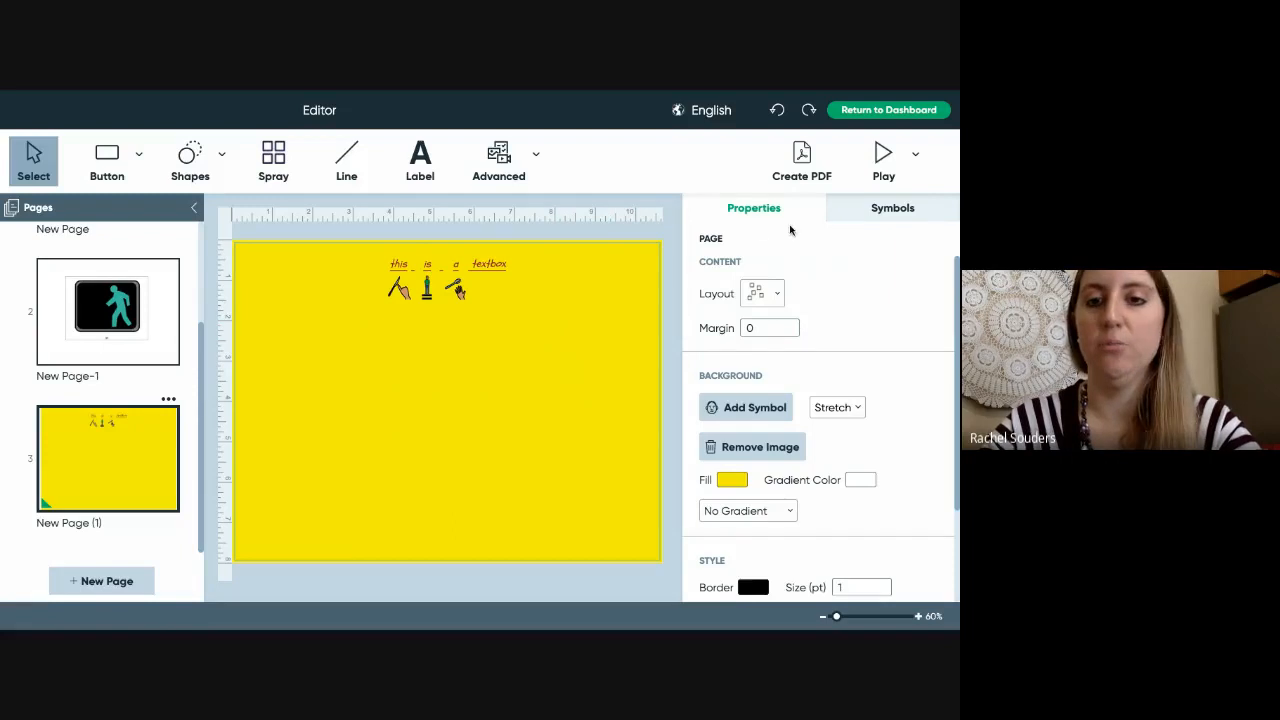
# - Return to the first page with the go and STOP buttons
pyautogui.scroll(-1, 864, 501)
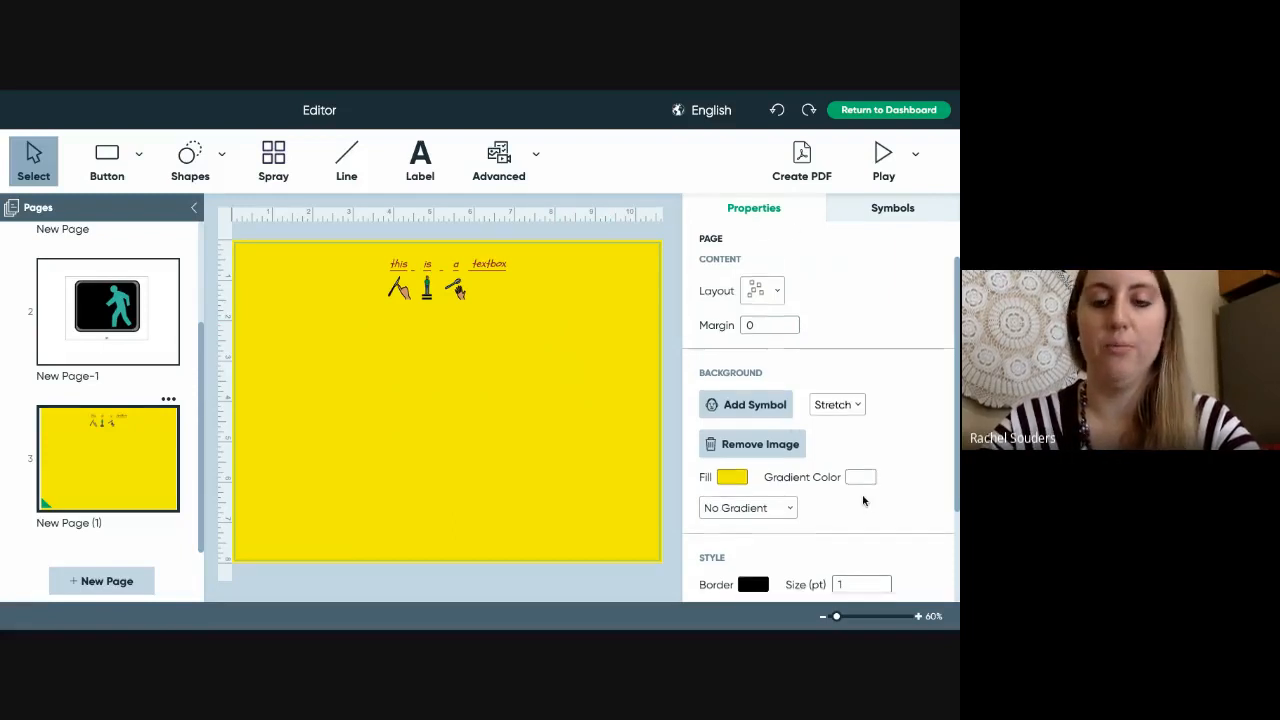
pyautogui.scroll(-3, 864, 501)
pyautogui.scroll(3, 864, 501)
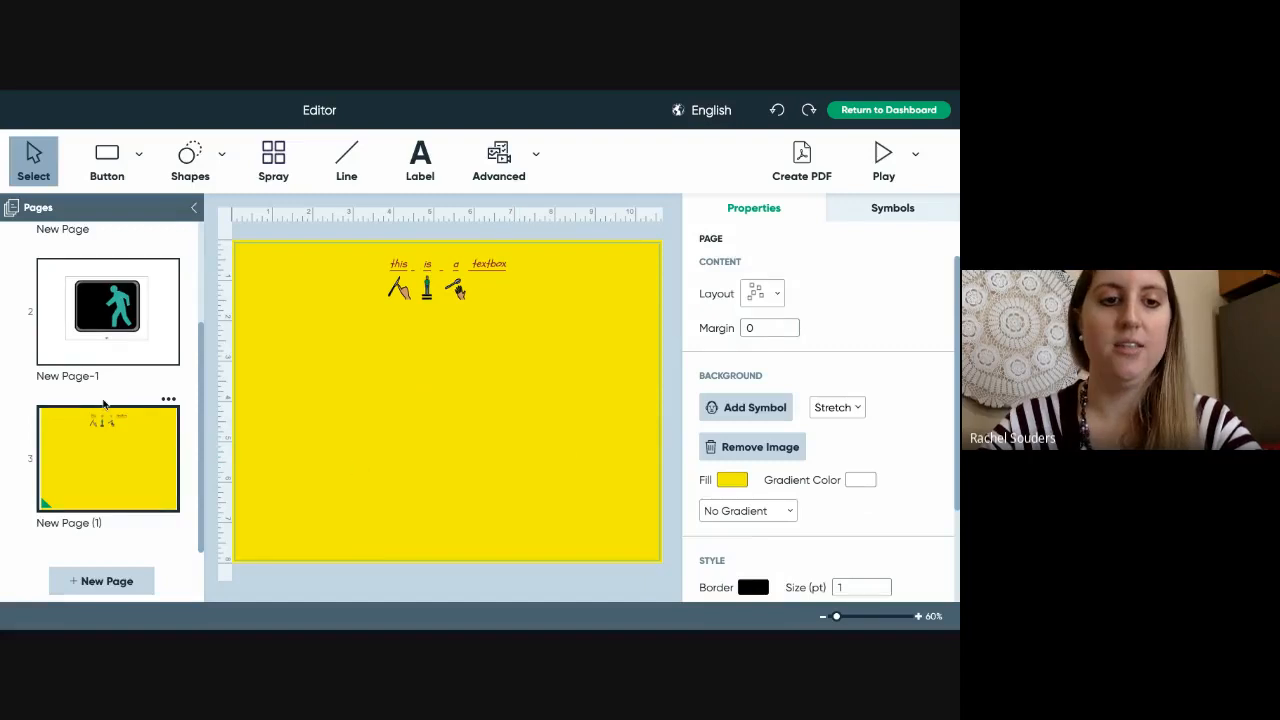
pyautogui.scroll(2, 104, 403)
pyautogui.scroll(2, 104, 403)
pyautogui.click(125, 290)
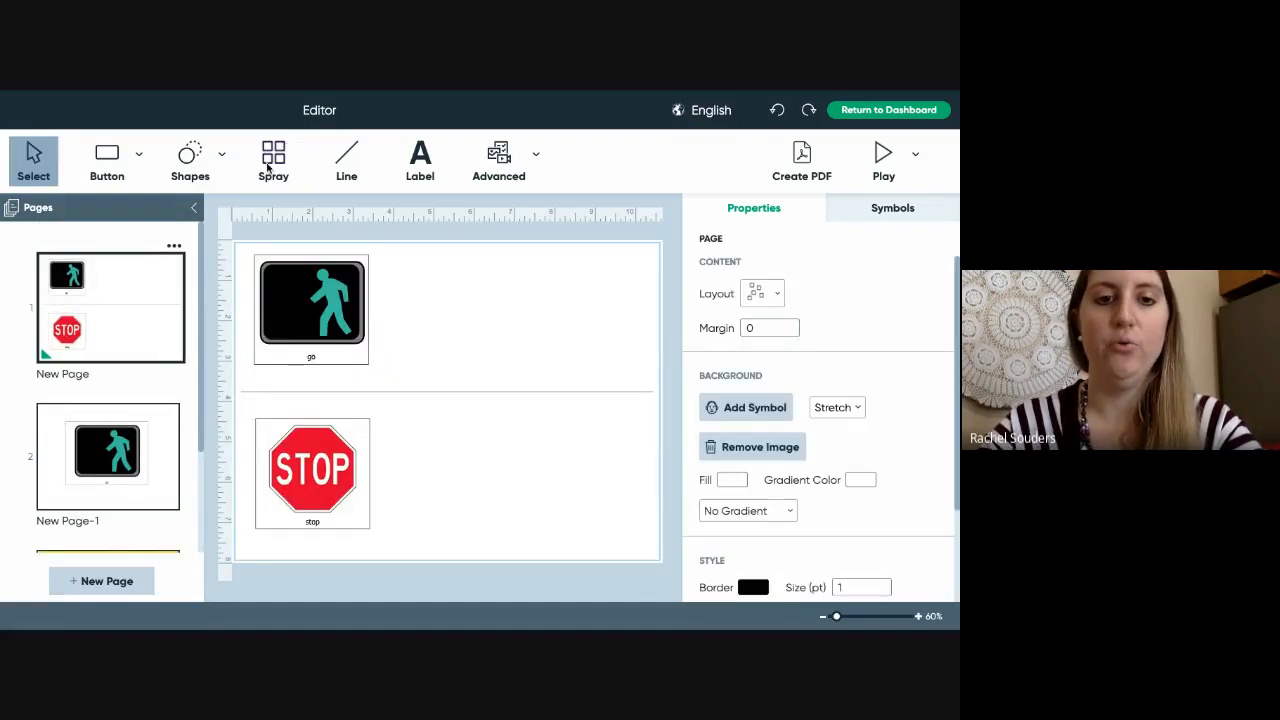
# - Spray two extra copies each of the go and STOP buttons into rows of three
pyautogui.click(275, 162)
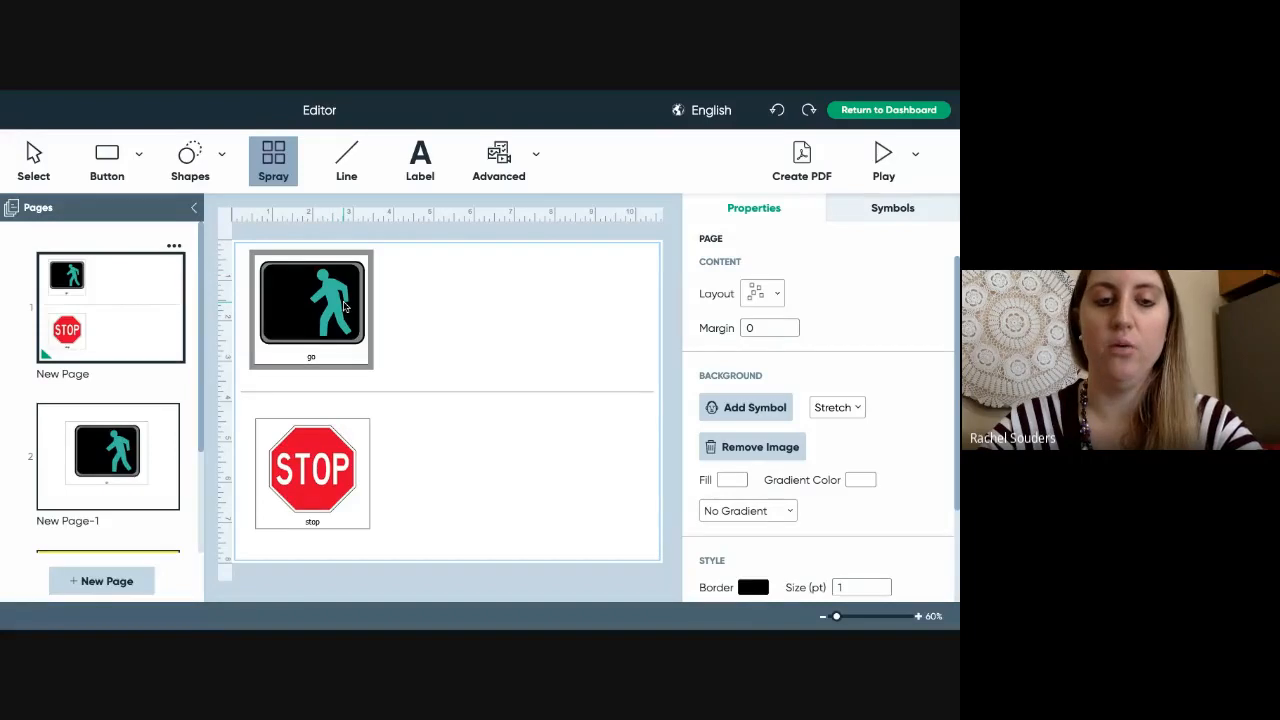
pyautogui.click(328, 300)
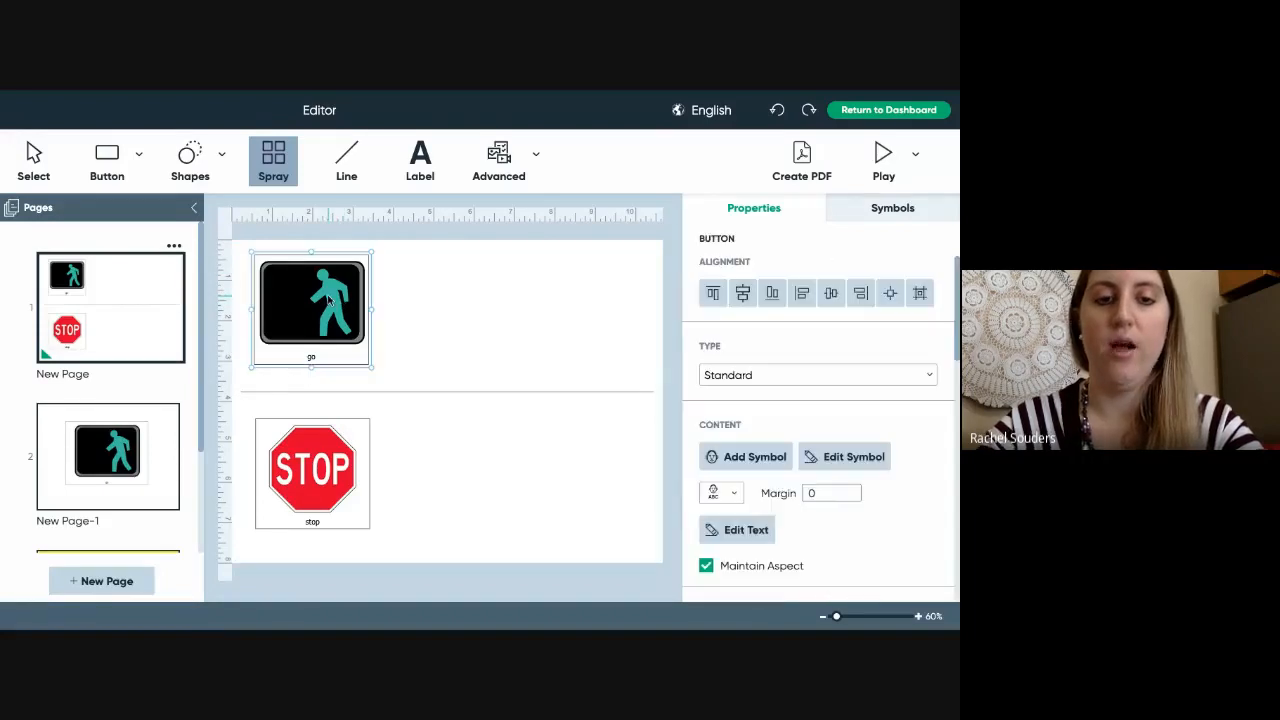
pyautogui.moveTo(328, 299); pyautogui.dragTo(543, 312)
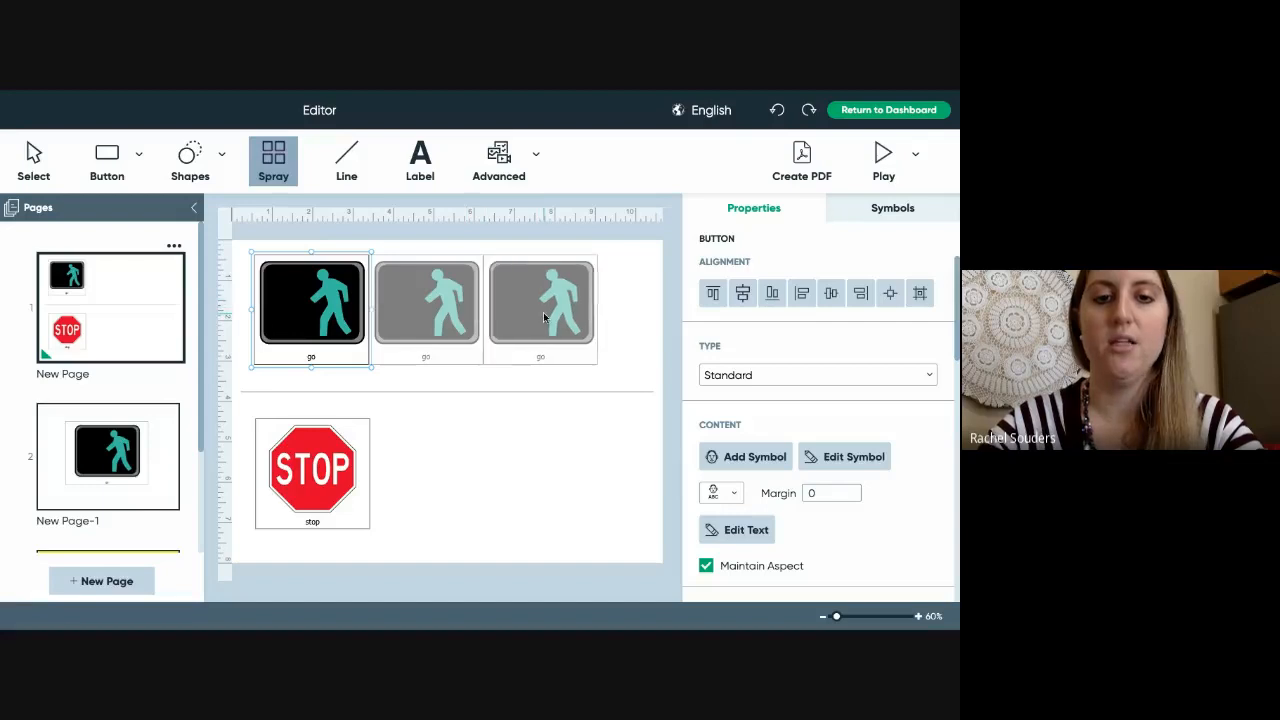
pyautogui.click(611, 449)
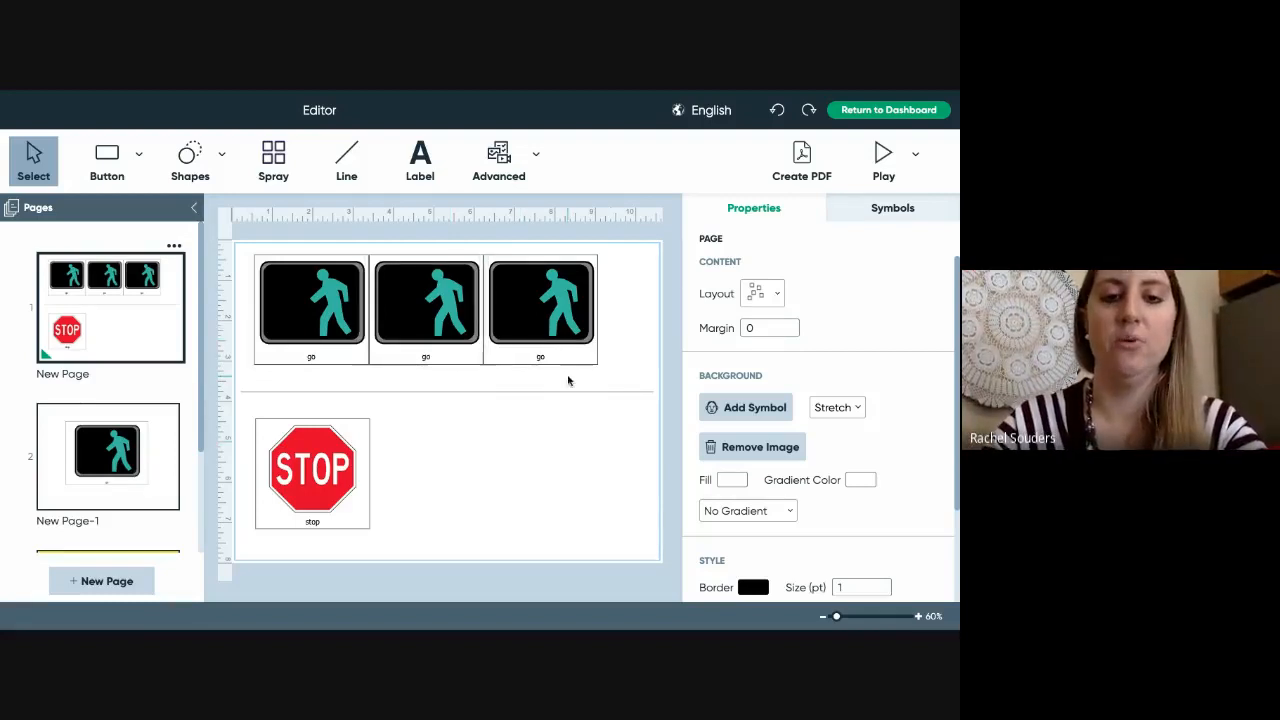
pyautogui.click(265, 166)
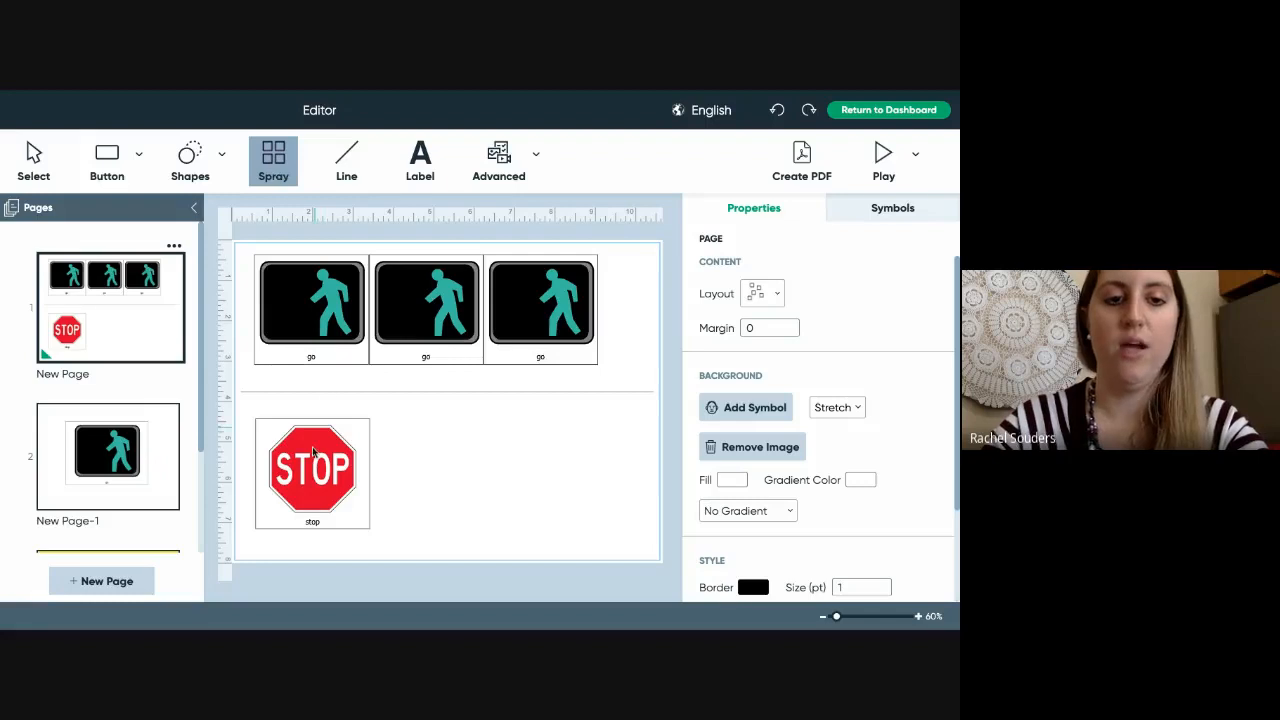
pyautogui.moveTo(313, 447); pyautogui.dragTo(580, 462)
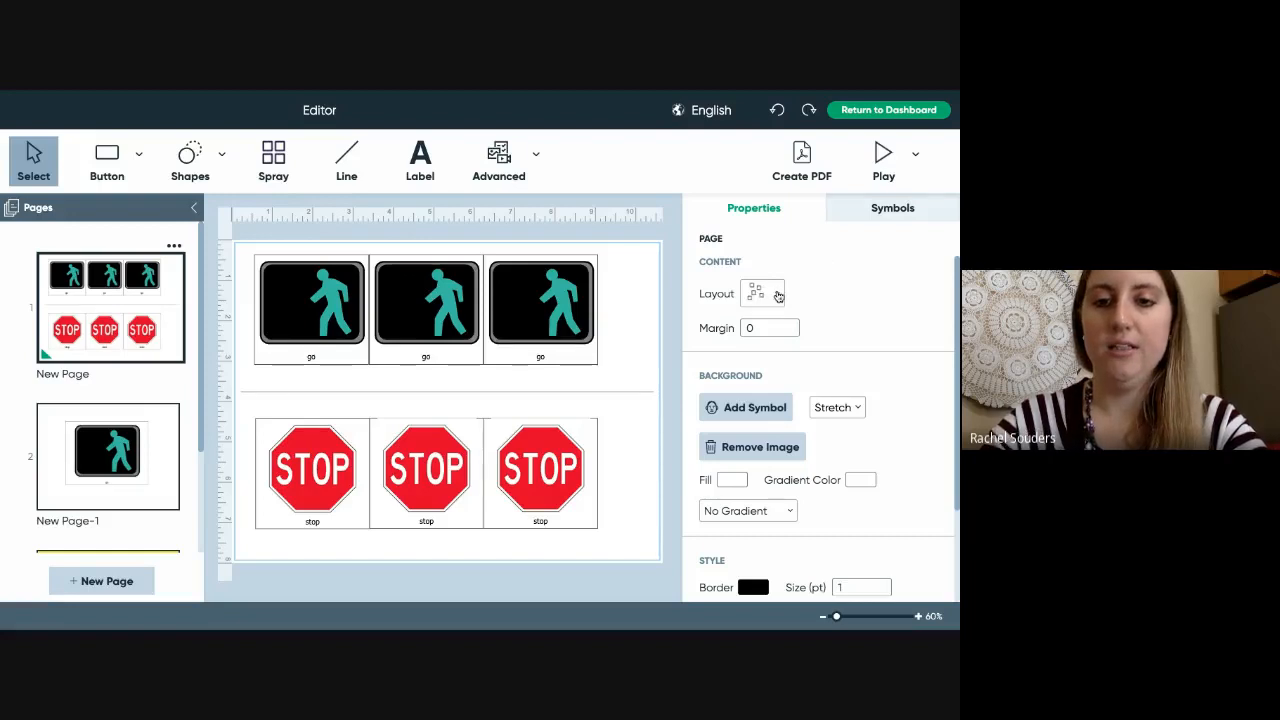
# - Apply the 3x3 grid layout, switch back to free-form, and nudge the third go button
pyautogui.click(778, 296)
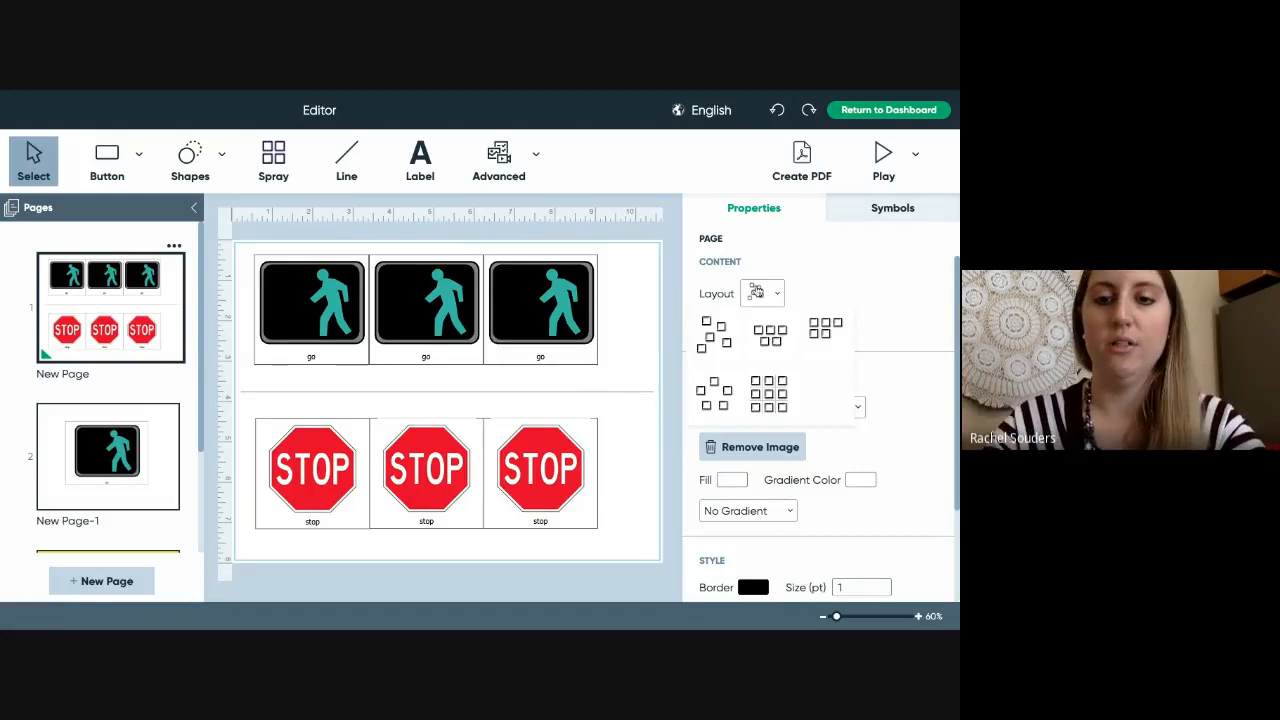
pyautogui.click(768, 395)
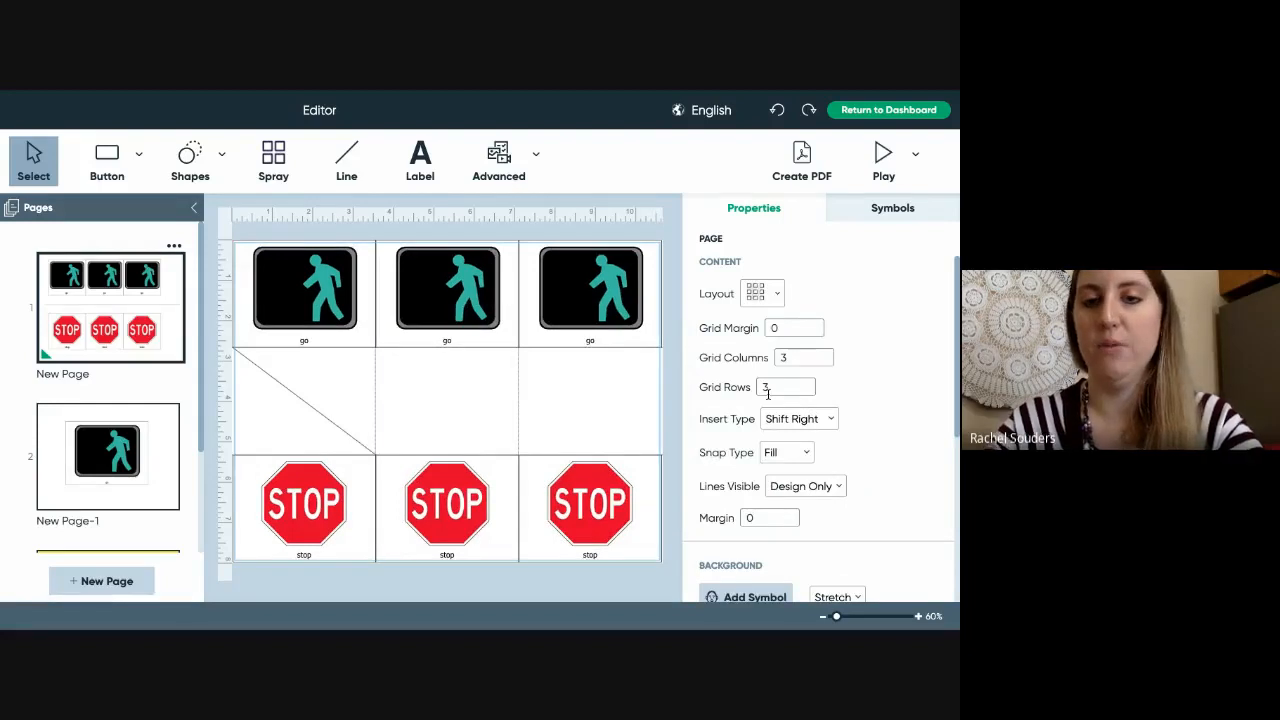
pyautogui.click(775, 298)
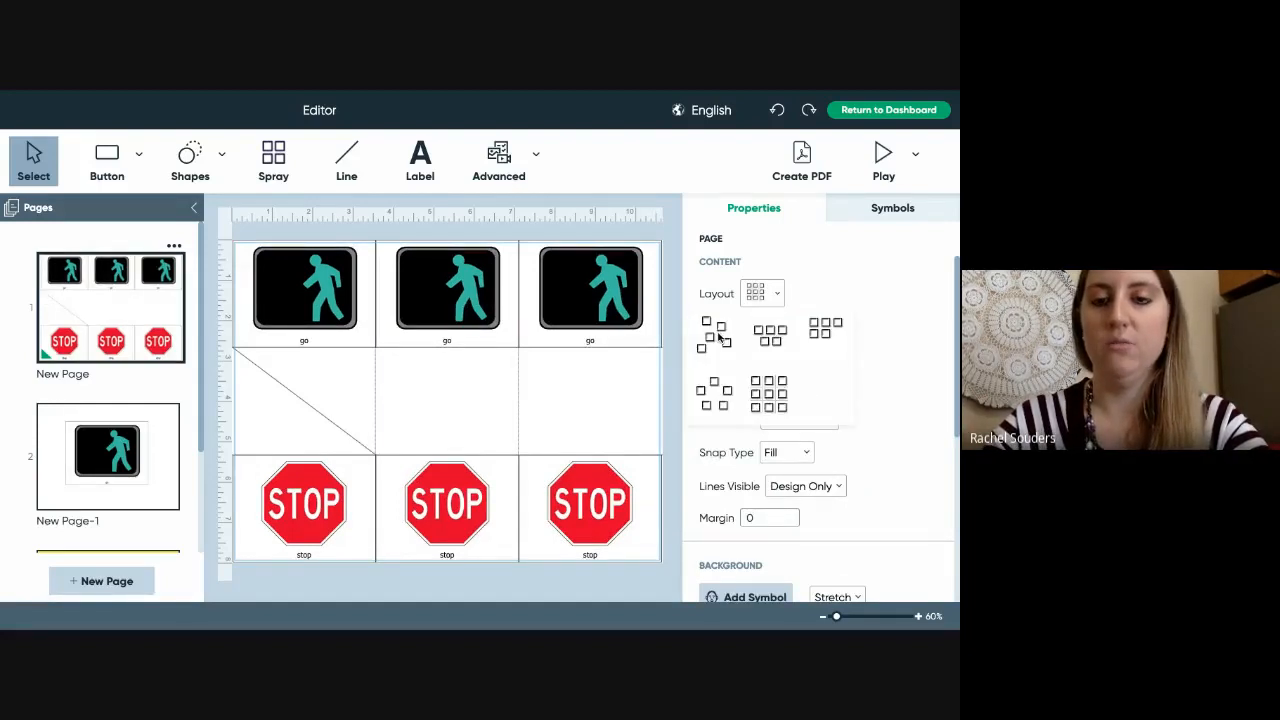
pyautogui.click(718, 338)
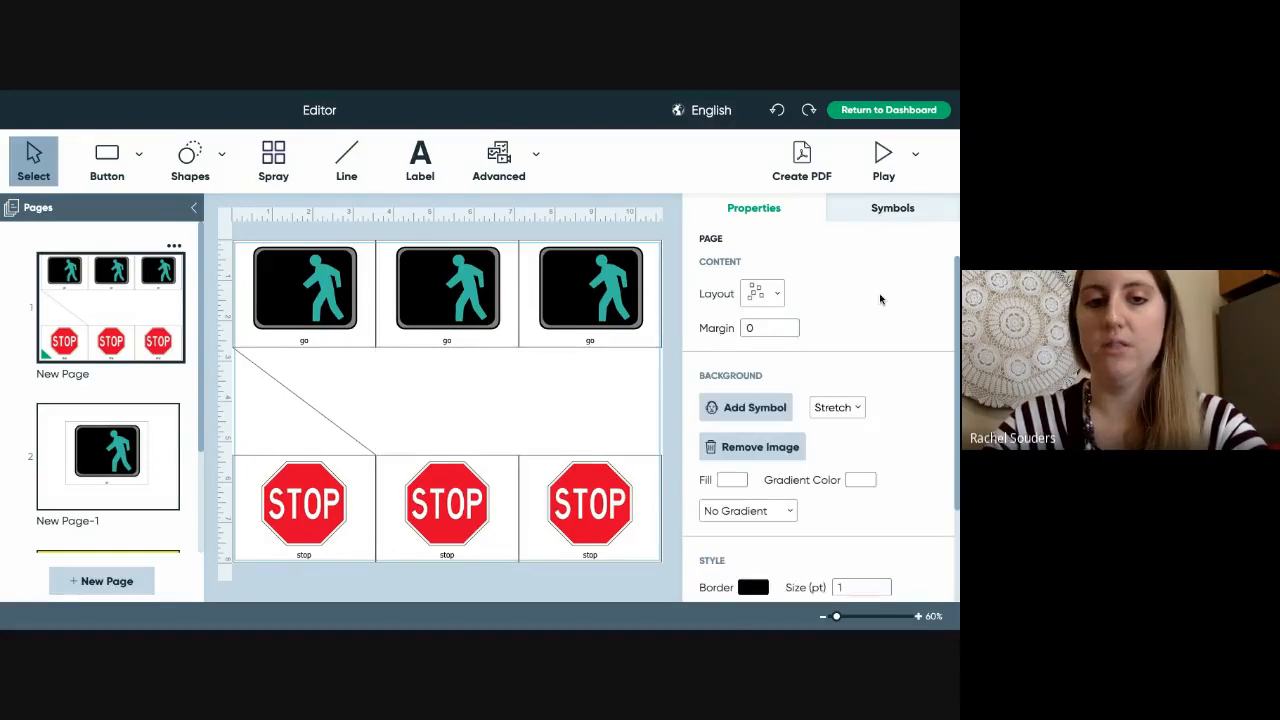
pyautogui.click(579, 310)
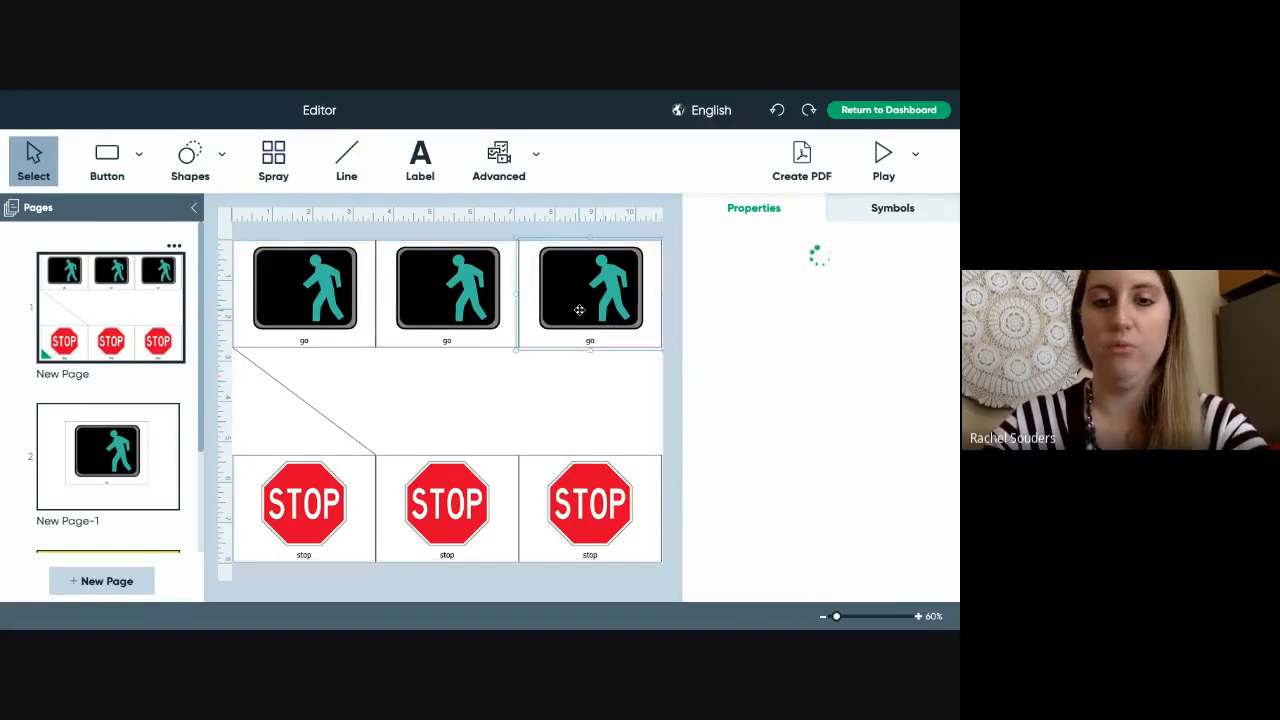
pyautogui.moveTo(579, 310)
pyautogui.mouseDown()
pyautogui.moveTo(510, 414)
pyautogui.moveTo(621, 297)
pyautogui.moveTo(575, 309)
pyautogui.moveTo(585, 313)
pyautogui.mouseUp()
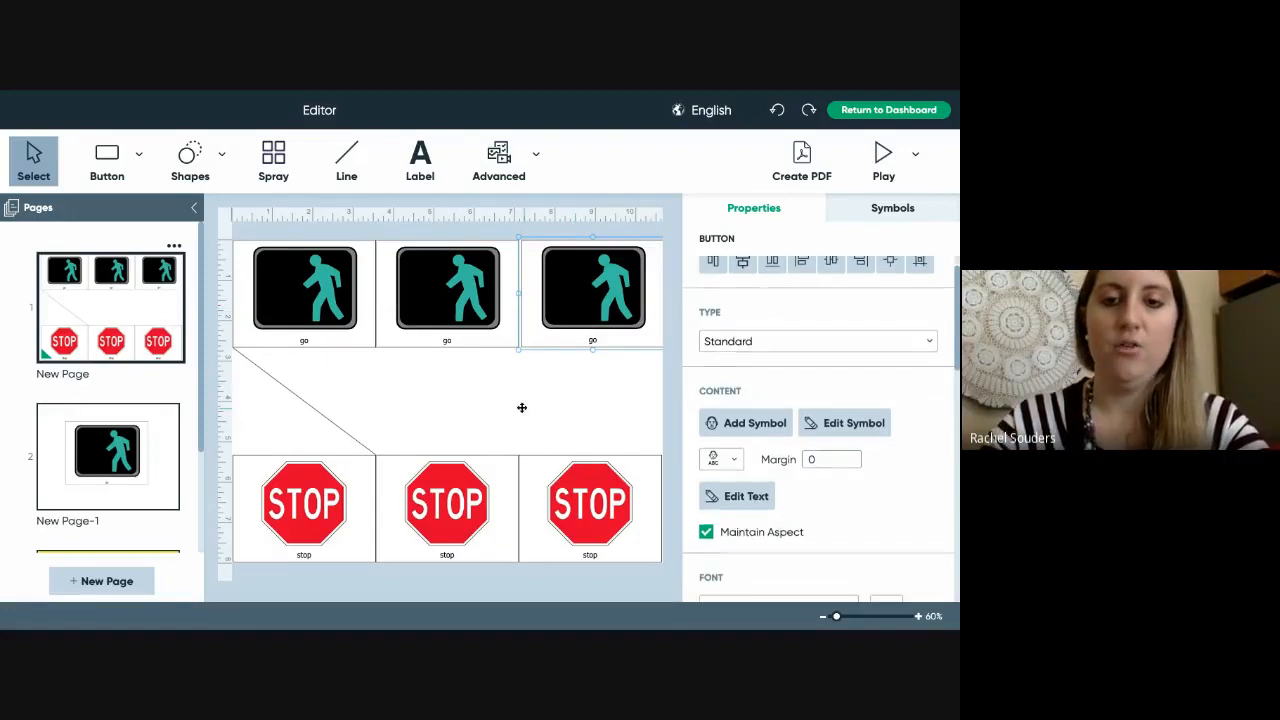
# - Select the third go button, keep its type Standard, and open its walking-figure symbol for editing
pyautogui.click(599, 376)
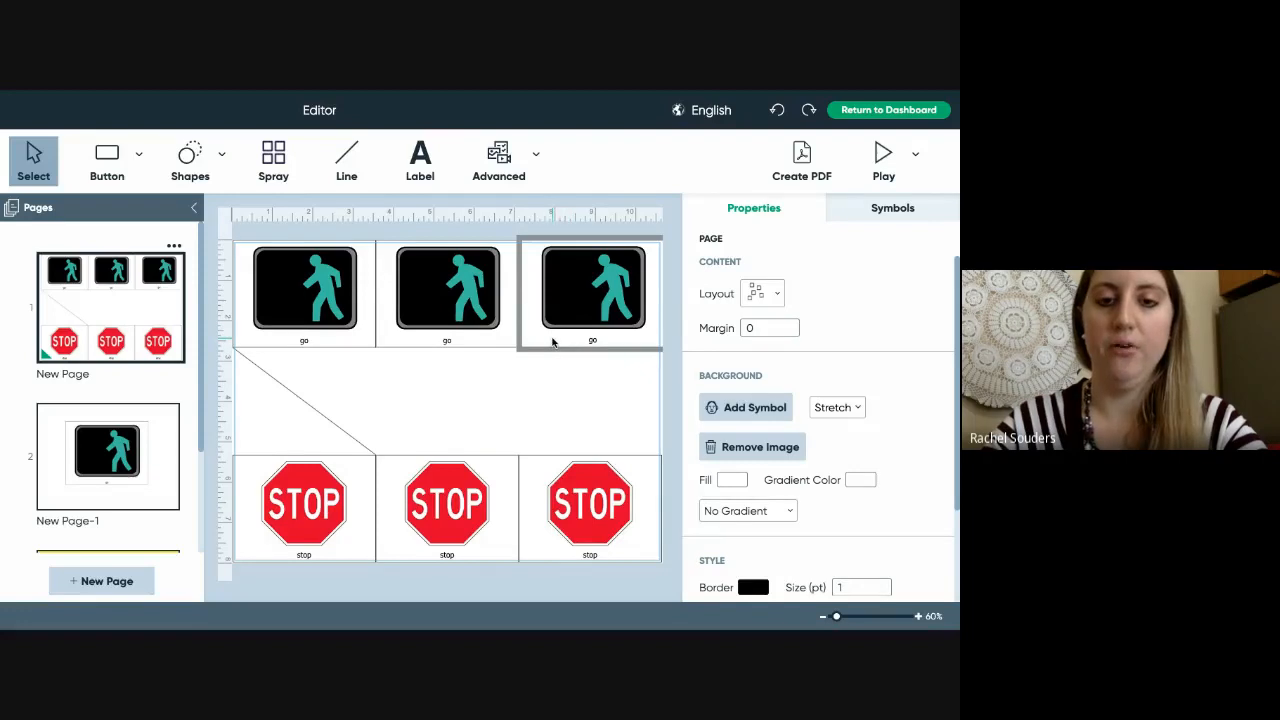
pyautogui.click(552, 339)
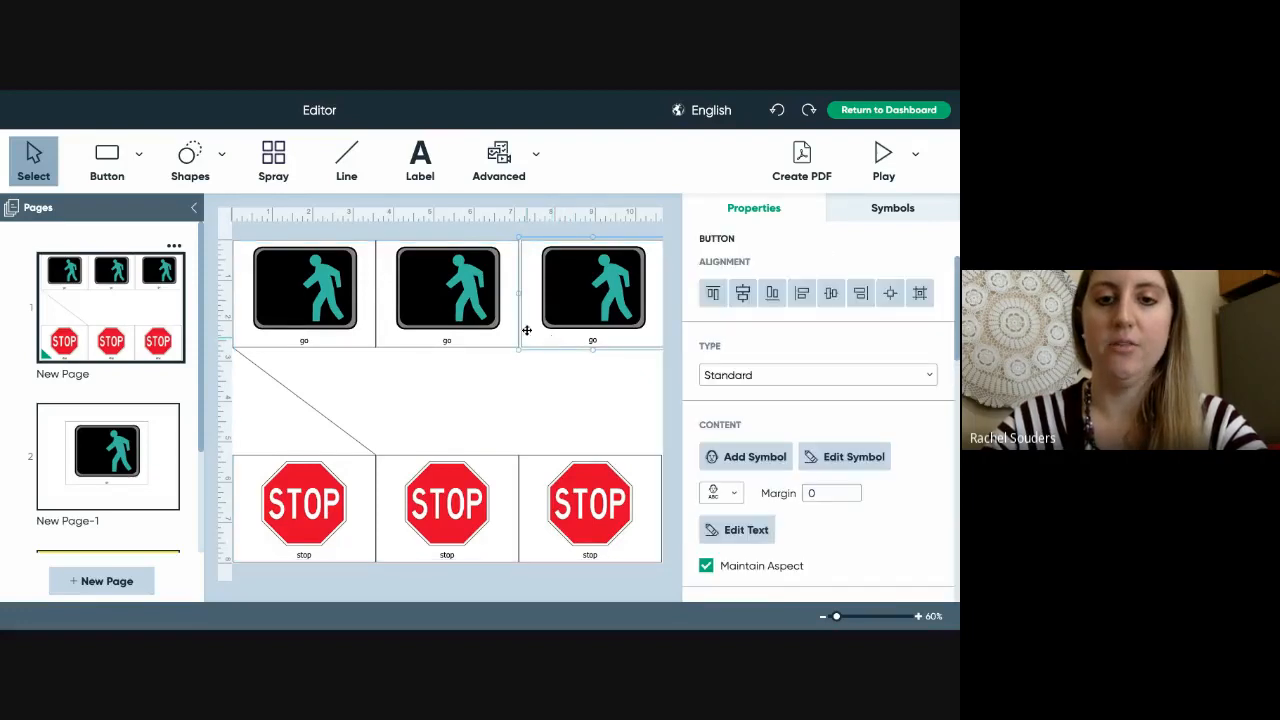
pyautogui.click(730, 376)
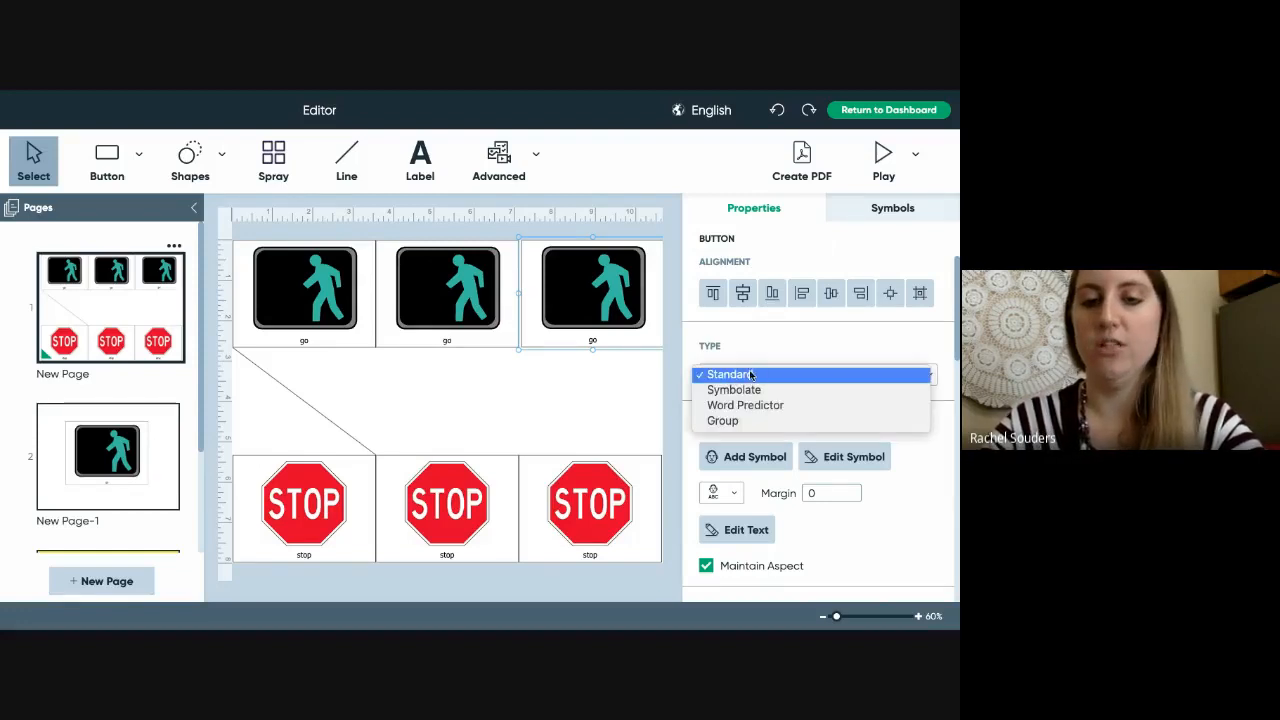
pyautogui.click(741, 375)
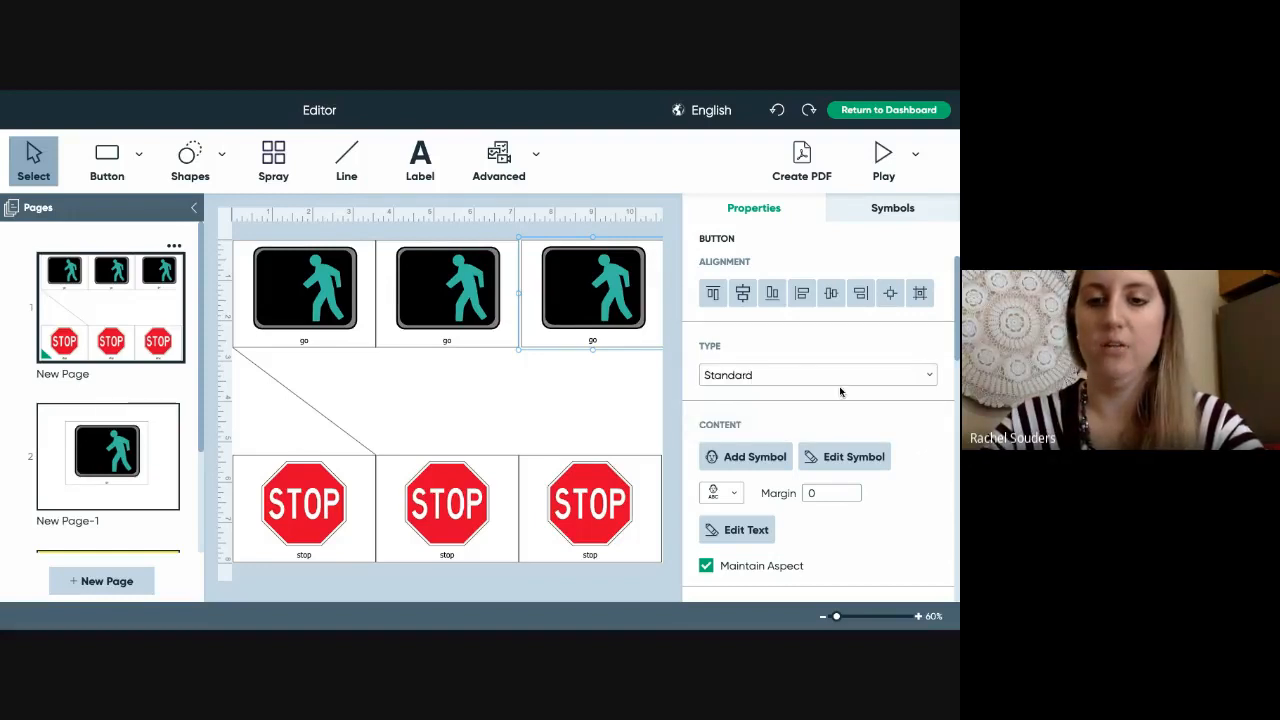
pyautogui.scroll(-2, 947, 462)
pyautogui.scroll(-2, 947, 462)
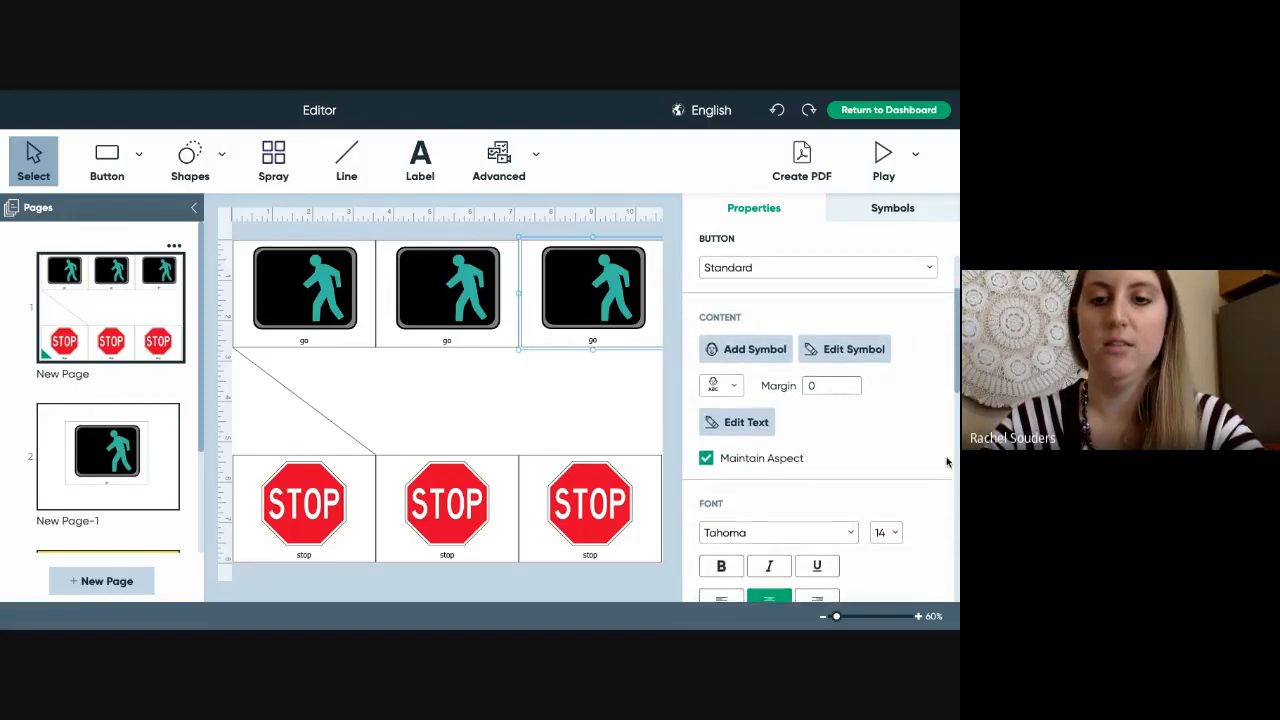
pyautogui.click(846, 348)
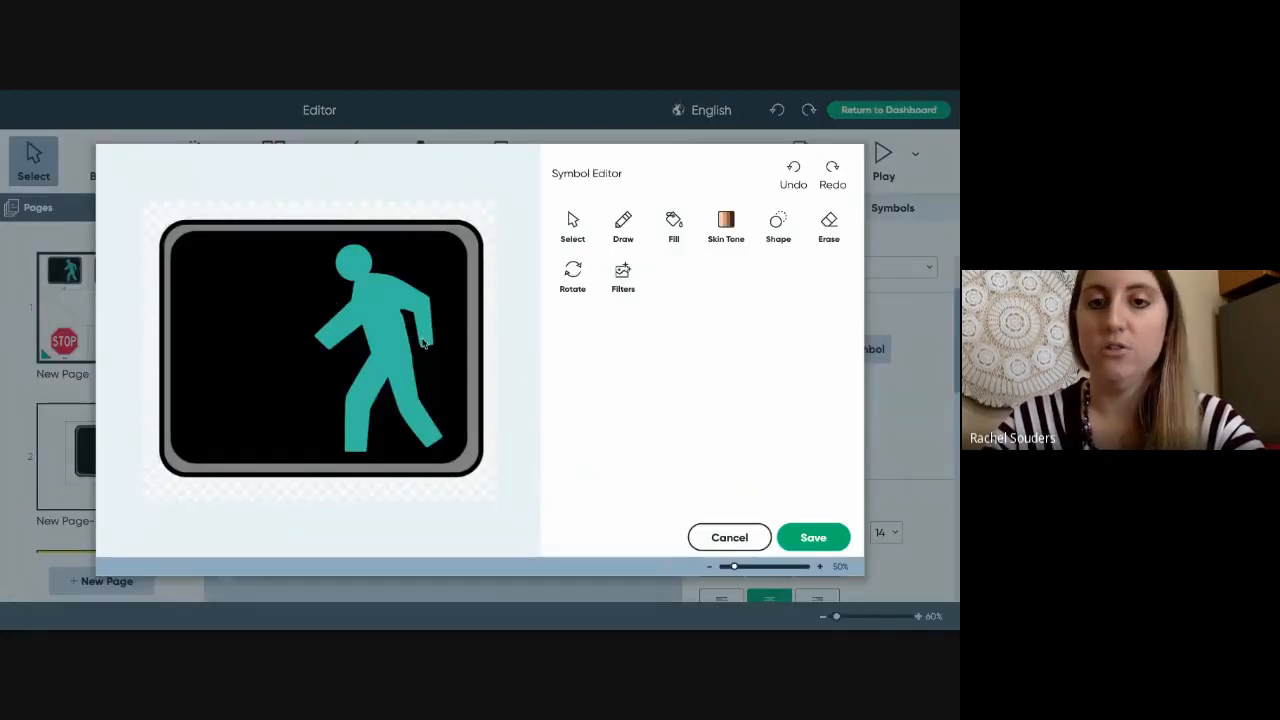
# - Try the Fill tool with yellow chosen as the fill colour
pyautogui.click(672, 228)
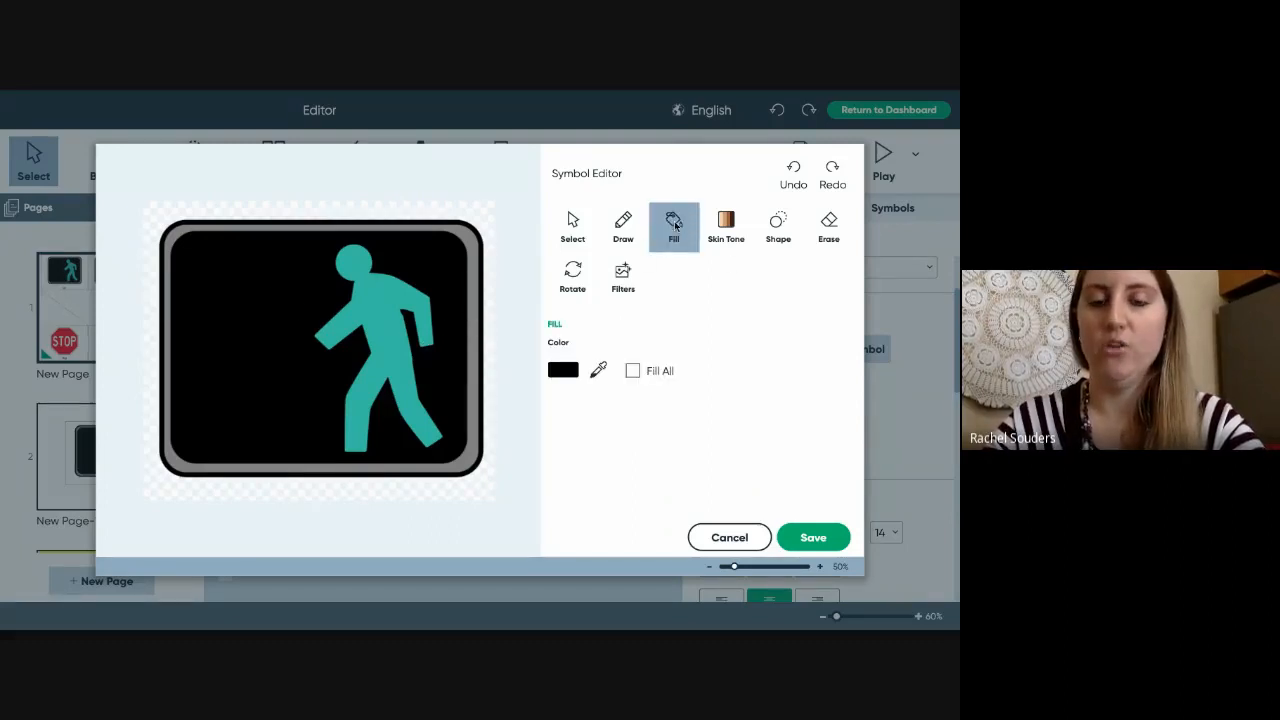
pyautogui.click(563, 370)
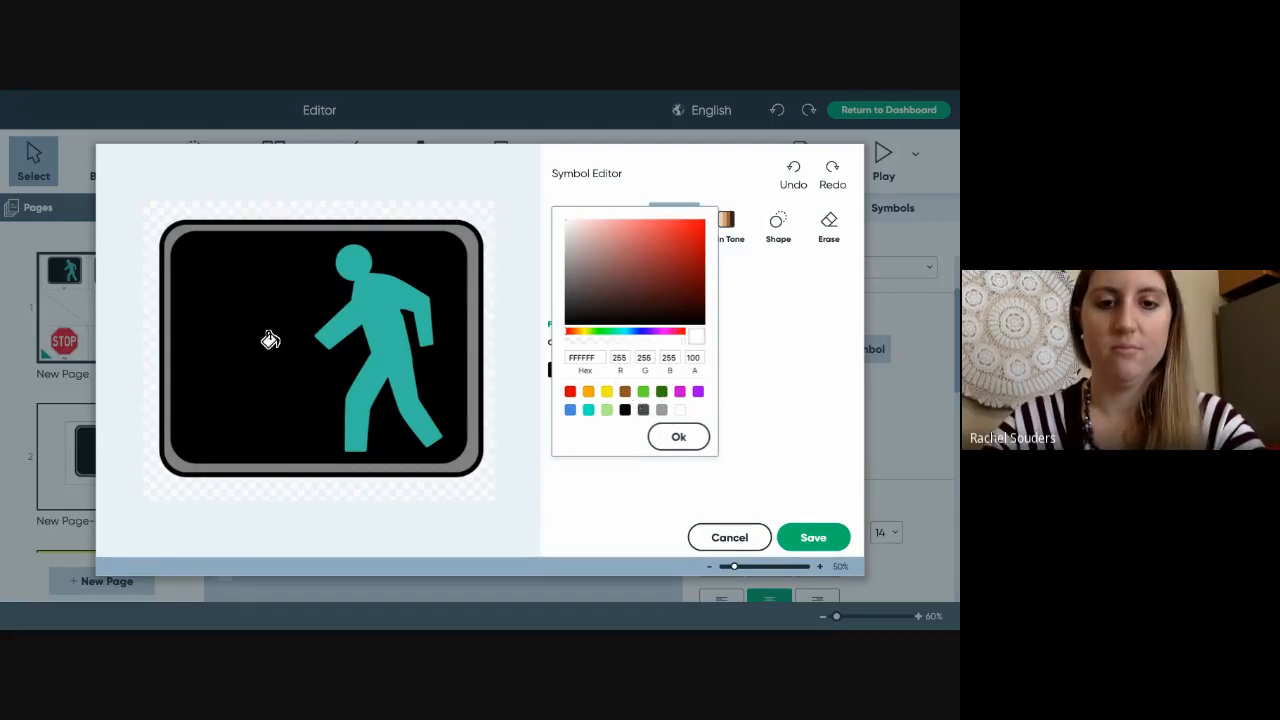
pyautogui.click(606, 392)
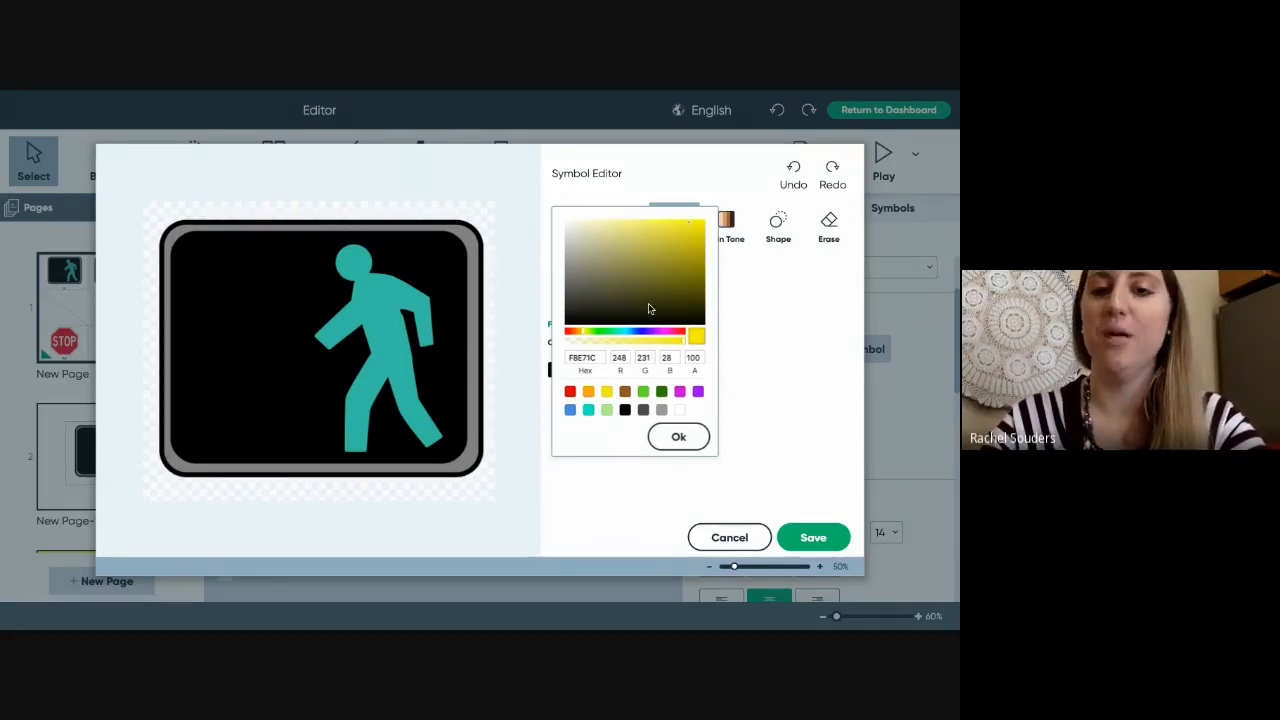
pyautogui.click(686, 440)
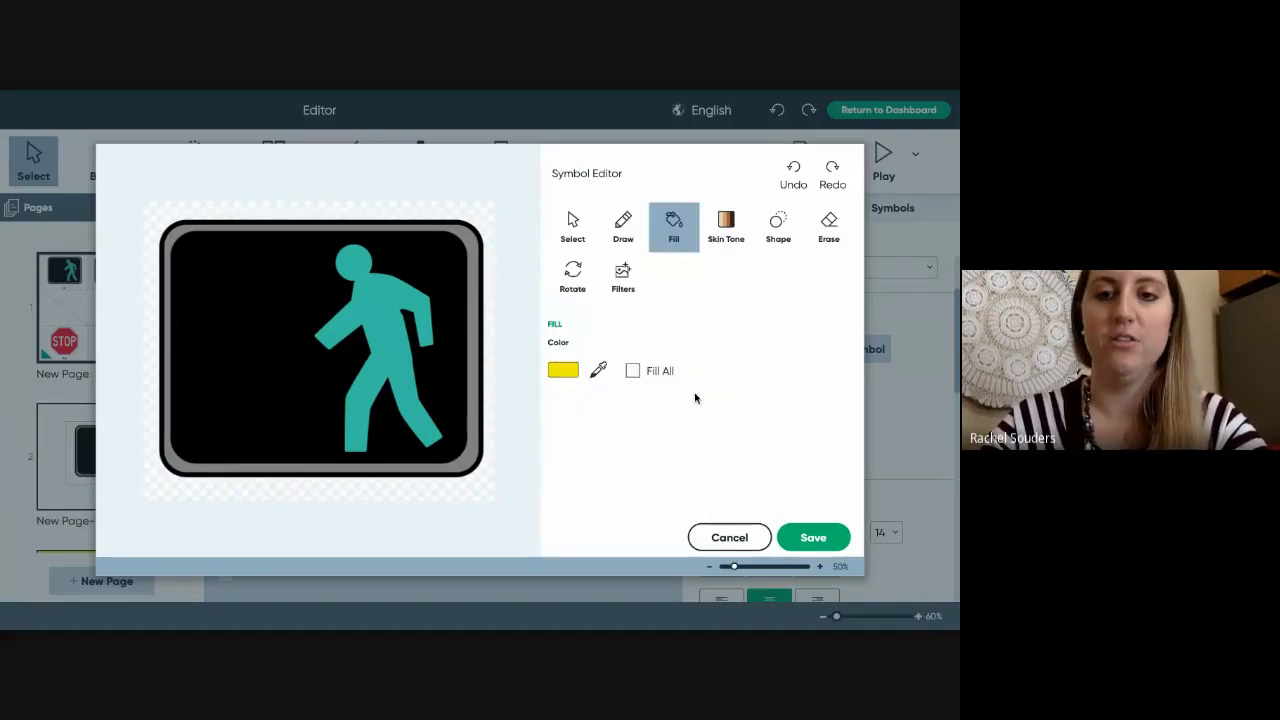
# - Preview the Skin Tone, Shape, Erase and Filters options, then cancel without saving
pyautogui.click(725, 226)
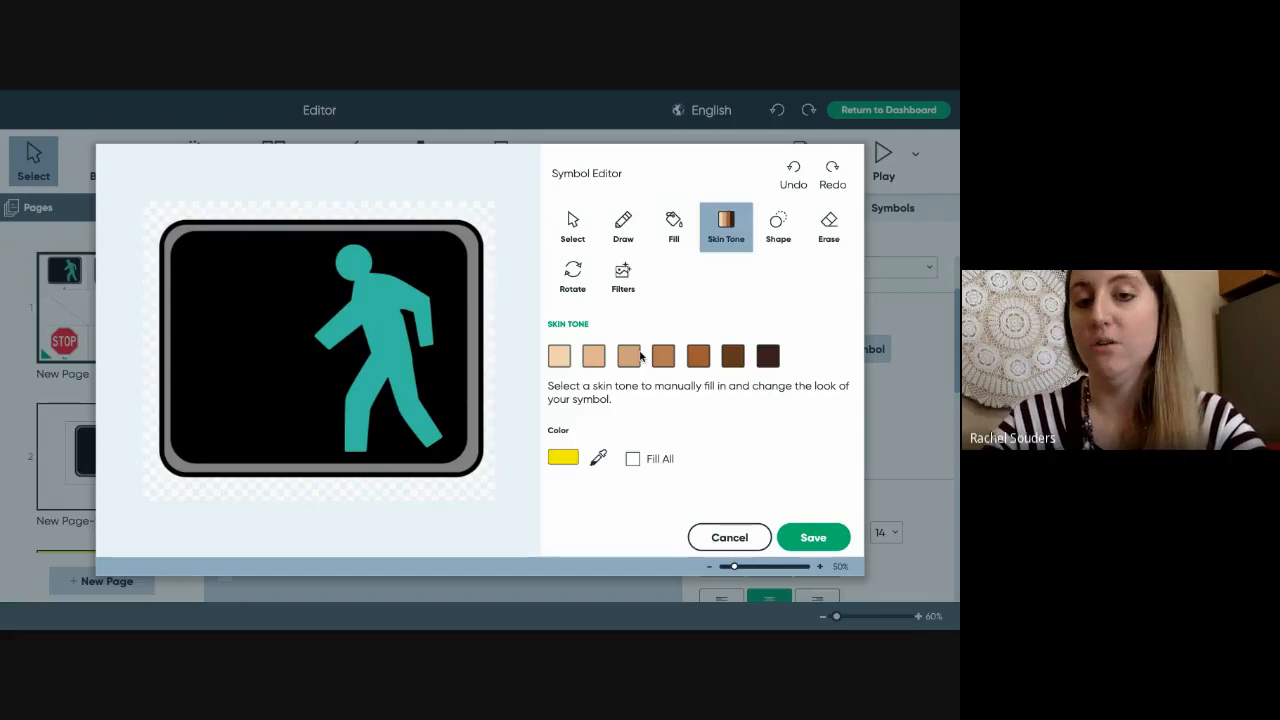
pyautogui.click(637, 362)
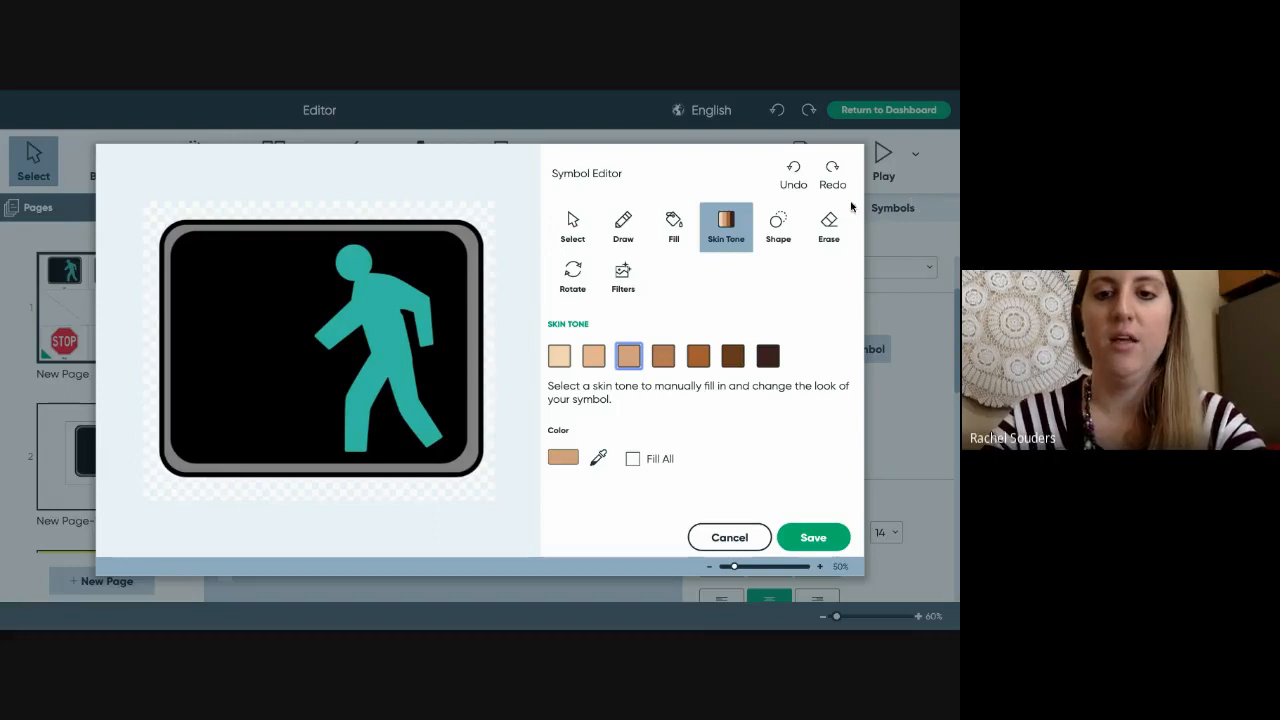
pyautogui.click(777, 230)
pyautogui.click(826, 229)
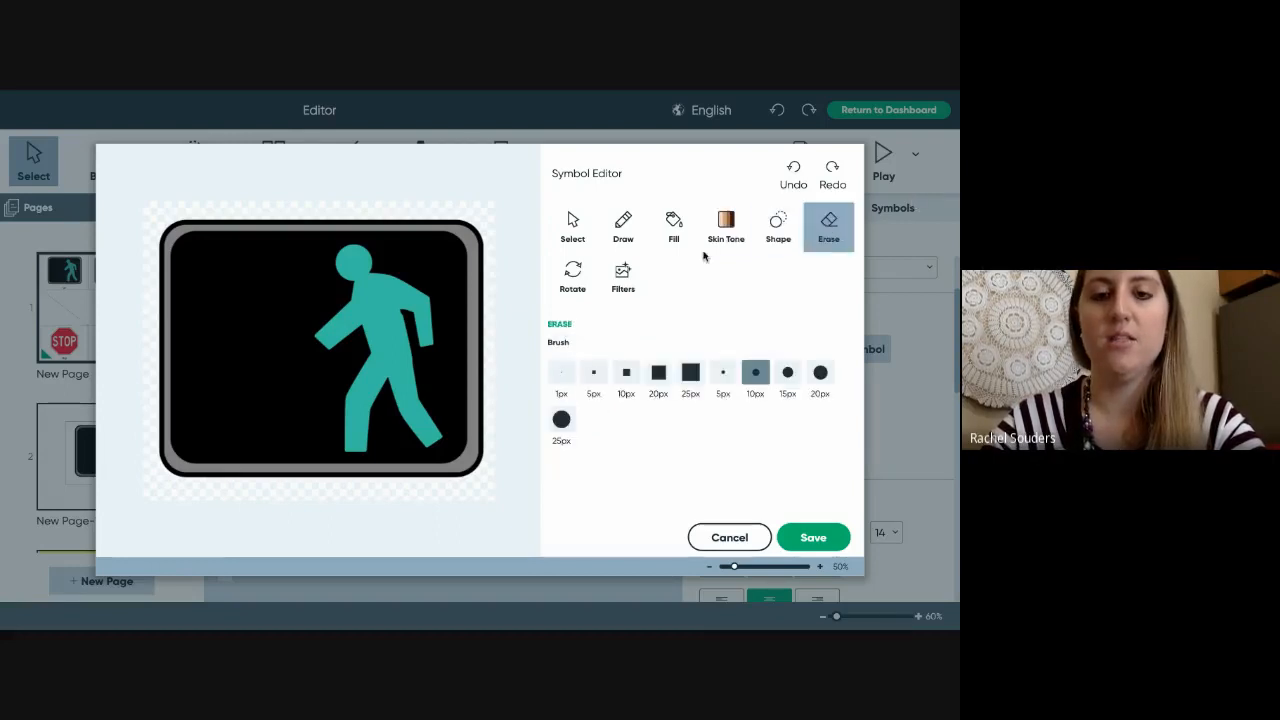
pyautogui.click(621, 270)
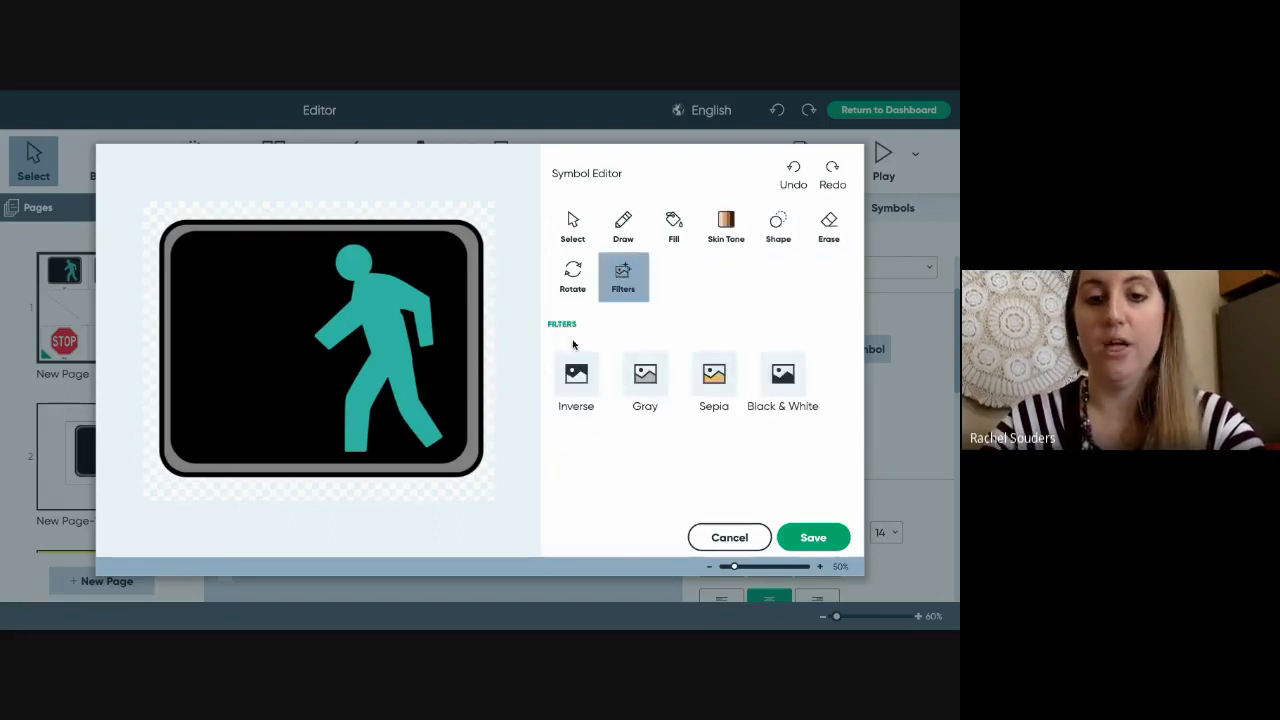
pyautogui.click(729, 538)
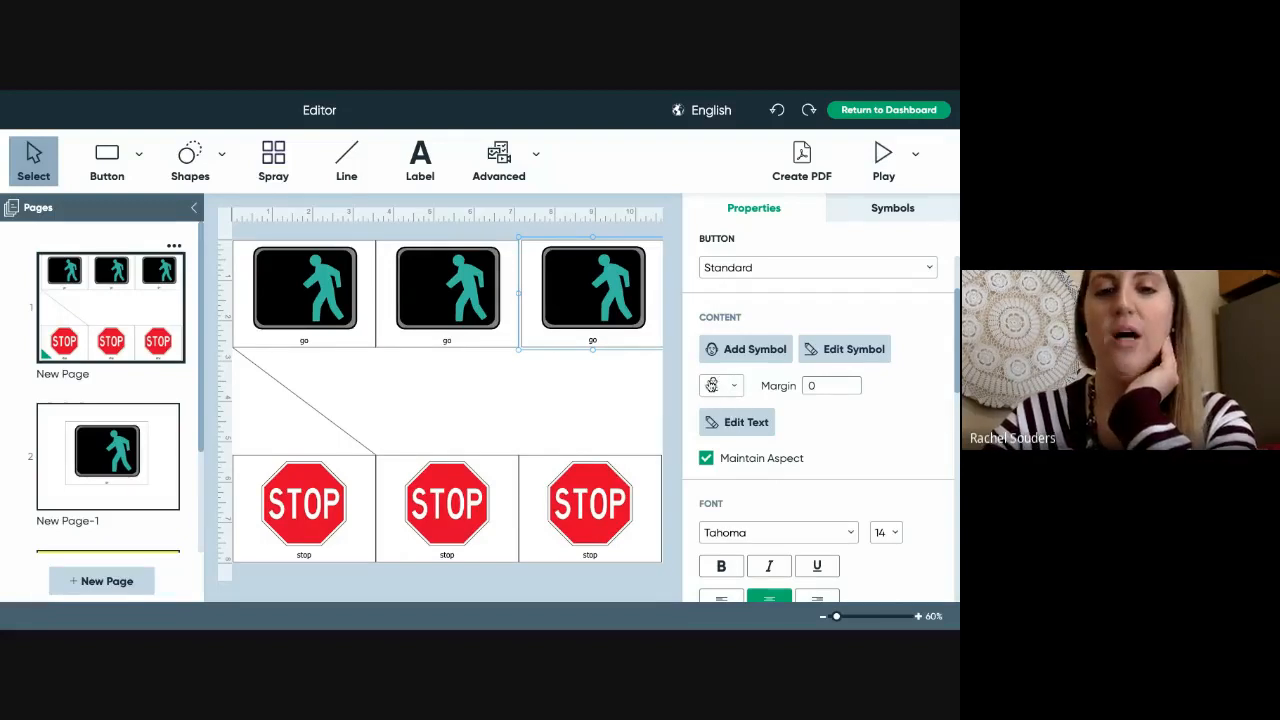
# - Set the label position to text above the symbol and open the 'go' label for editing
pyautogui.click(712, 386)
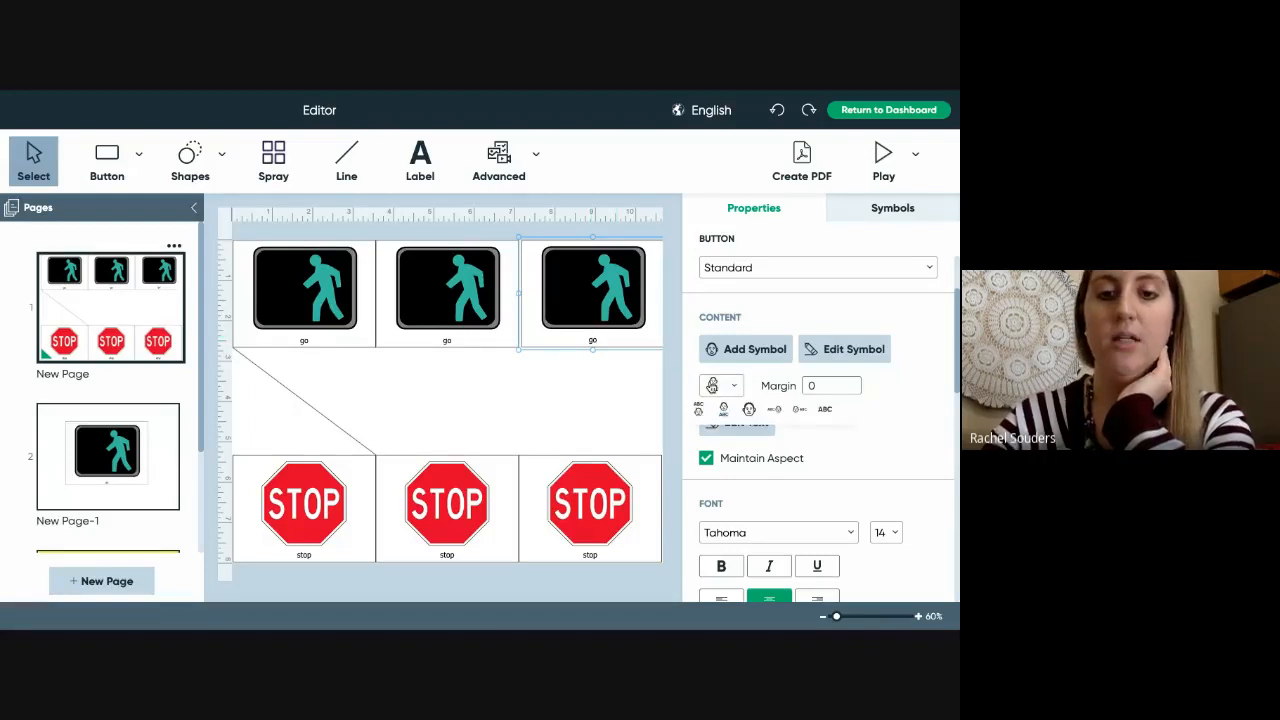
pyautogui.click(749, 410)
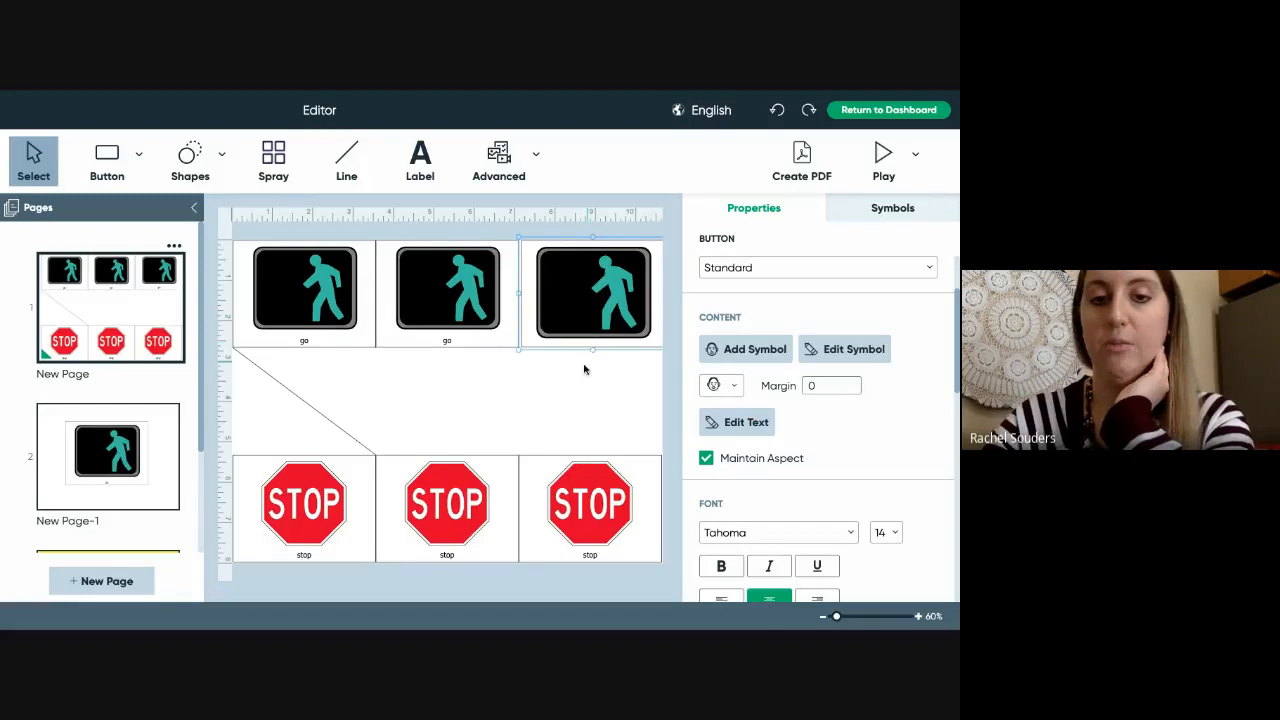
pyautogui.click(721, 389)
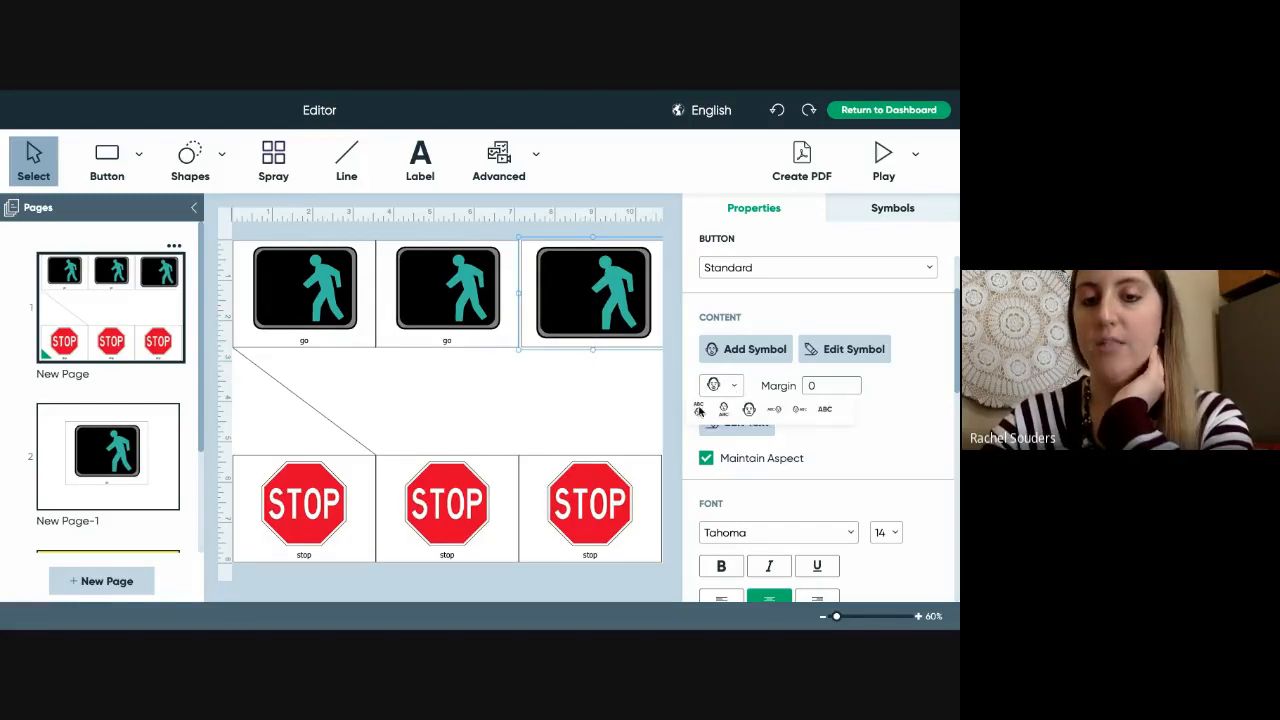
pyautogui.click(699, 410)
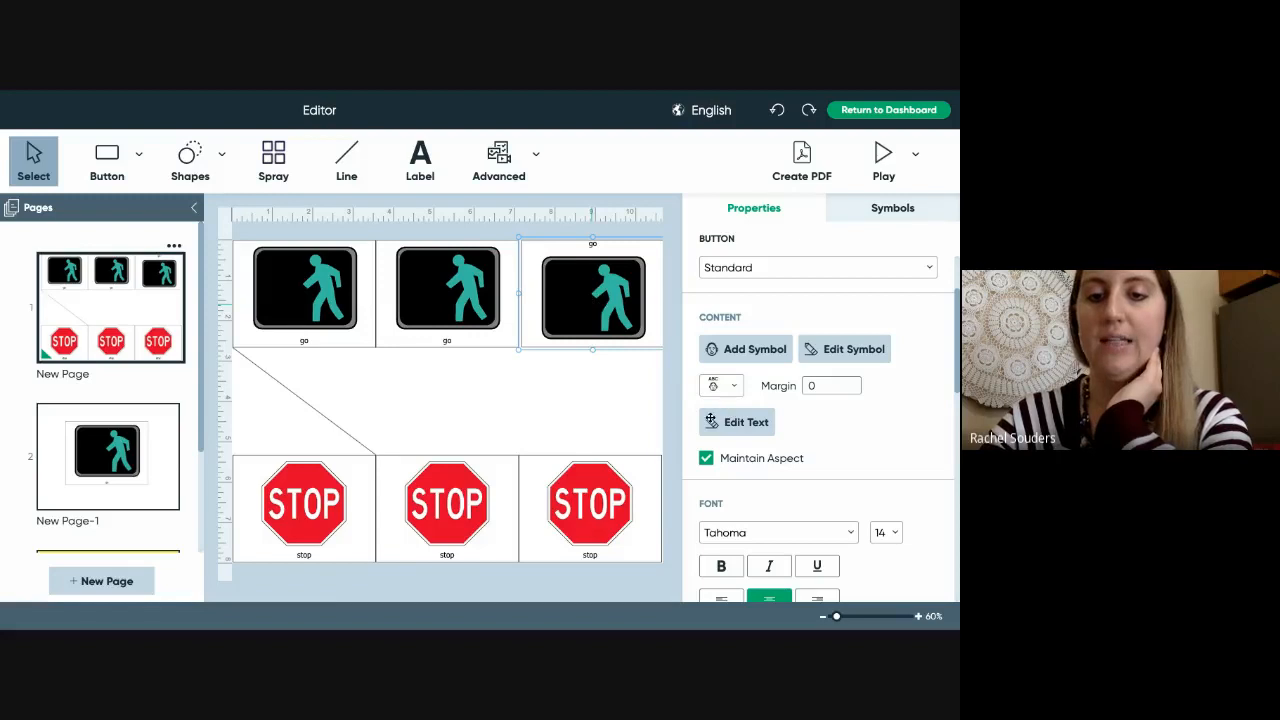
pyautogui.click(740, 421)
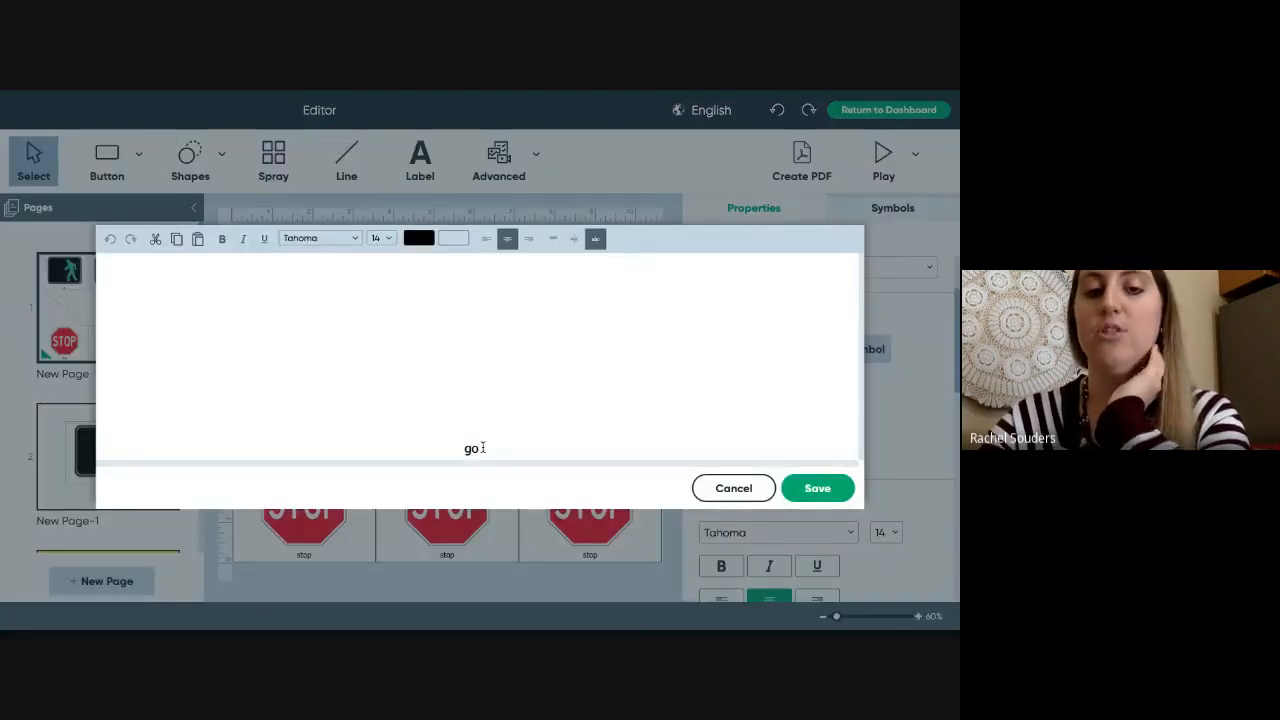
# - Replace the label text 'go' with 'Don't stop' and save it
pyautogui.moveTo(484, 449); pyautogui.dragTo(448, 444)
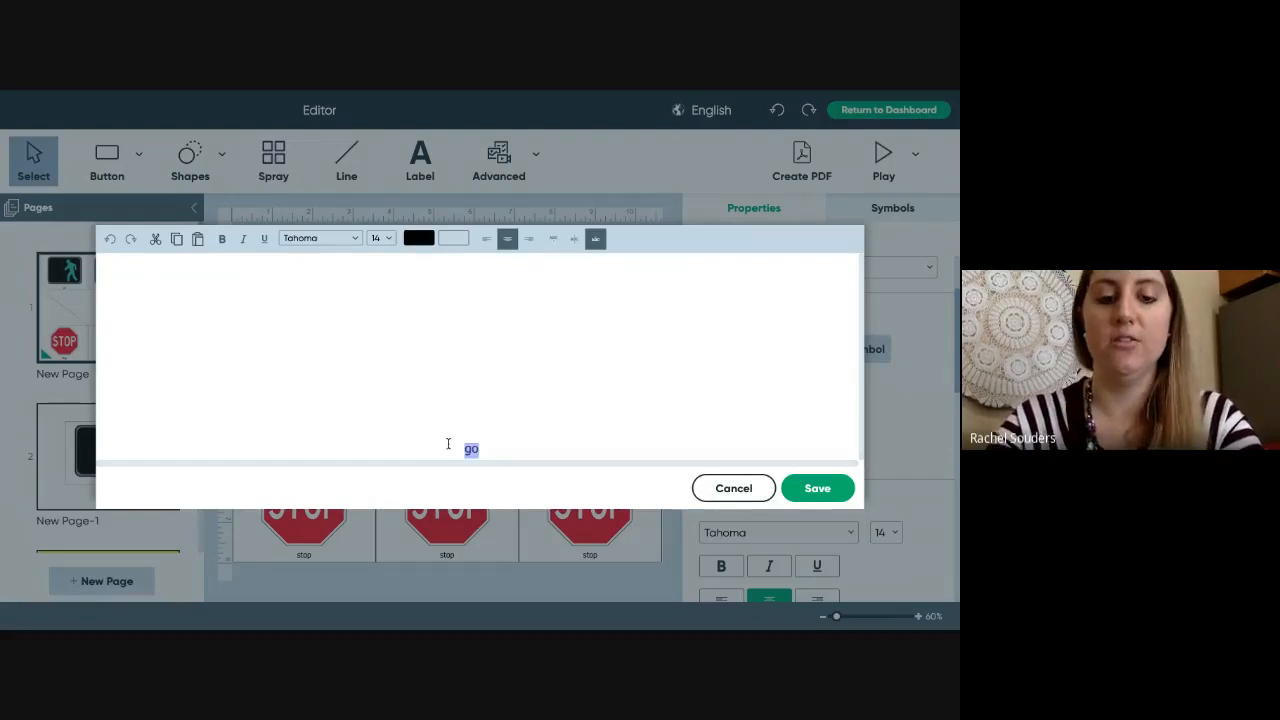
pyautogui.write('Don')
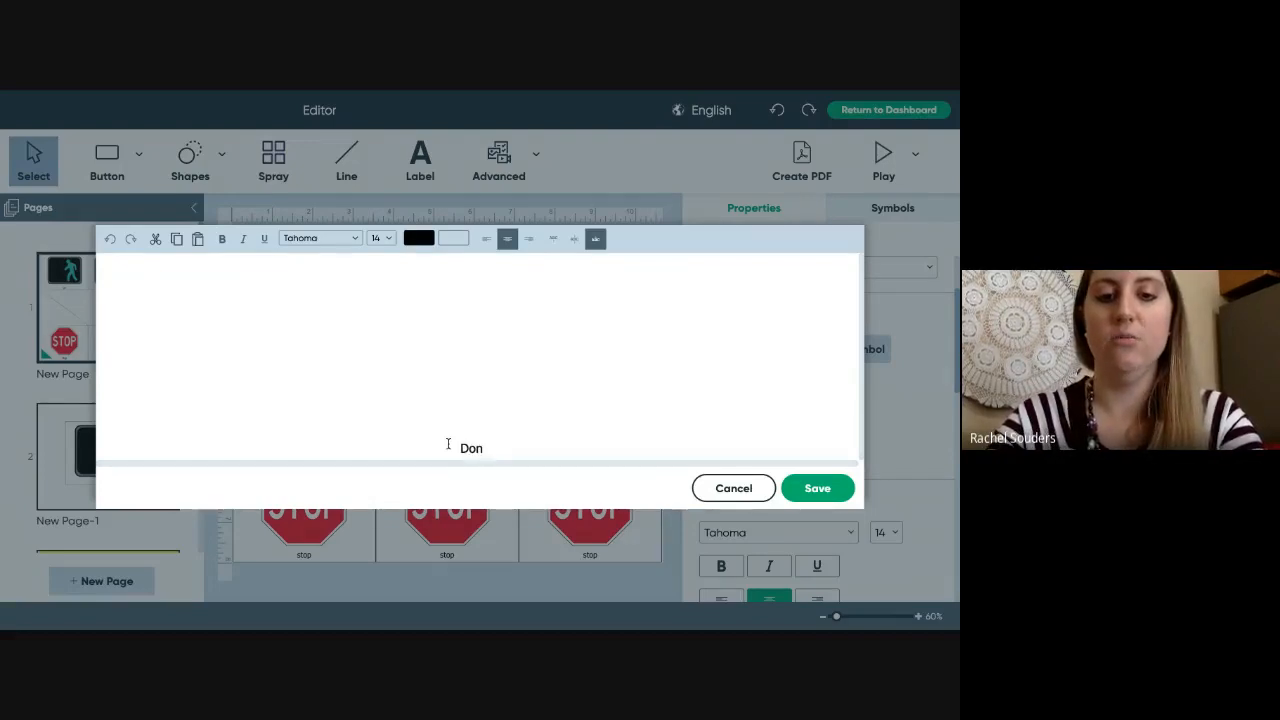
pyautogui.write("'t stop")
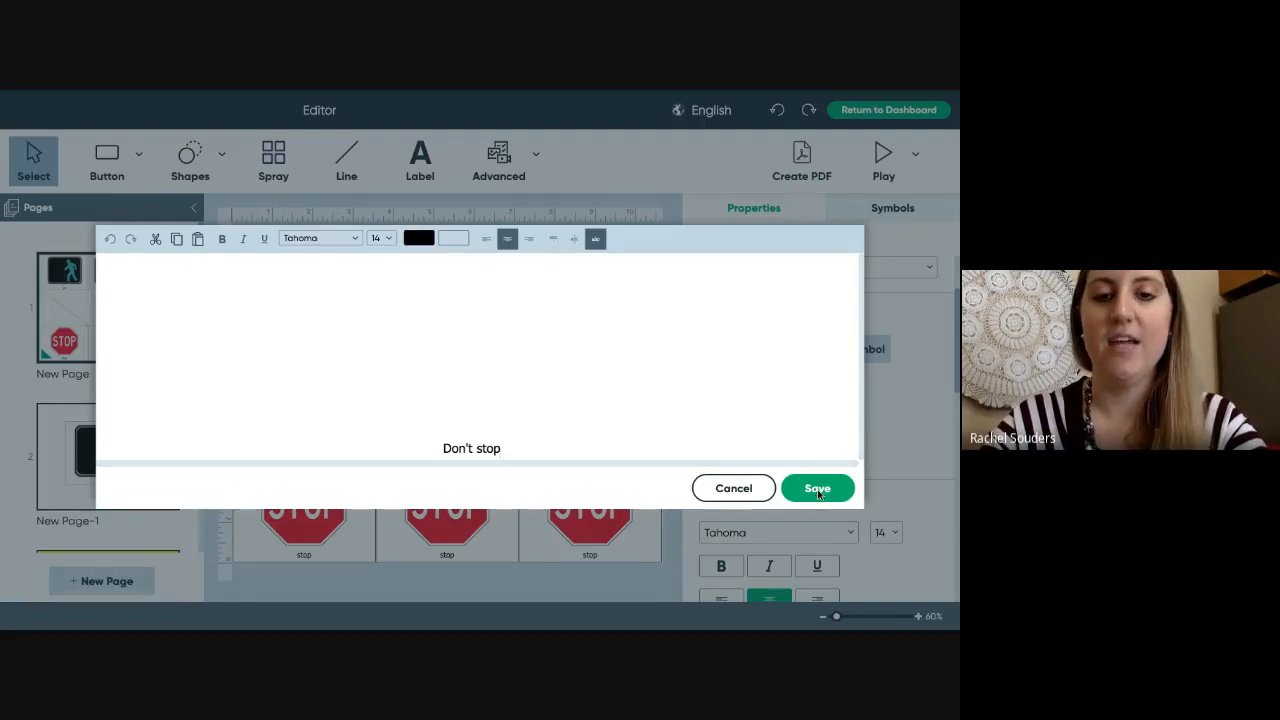
pyautogui.click(817, 490)
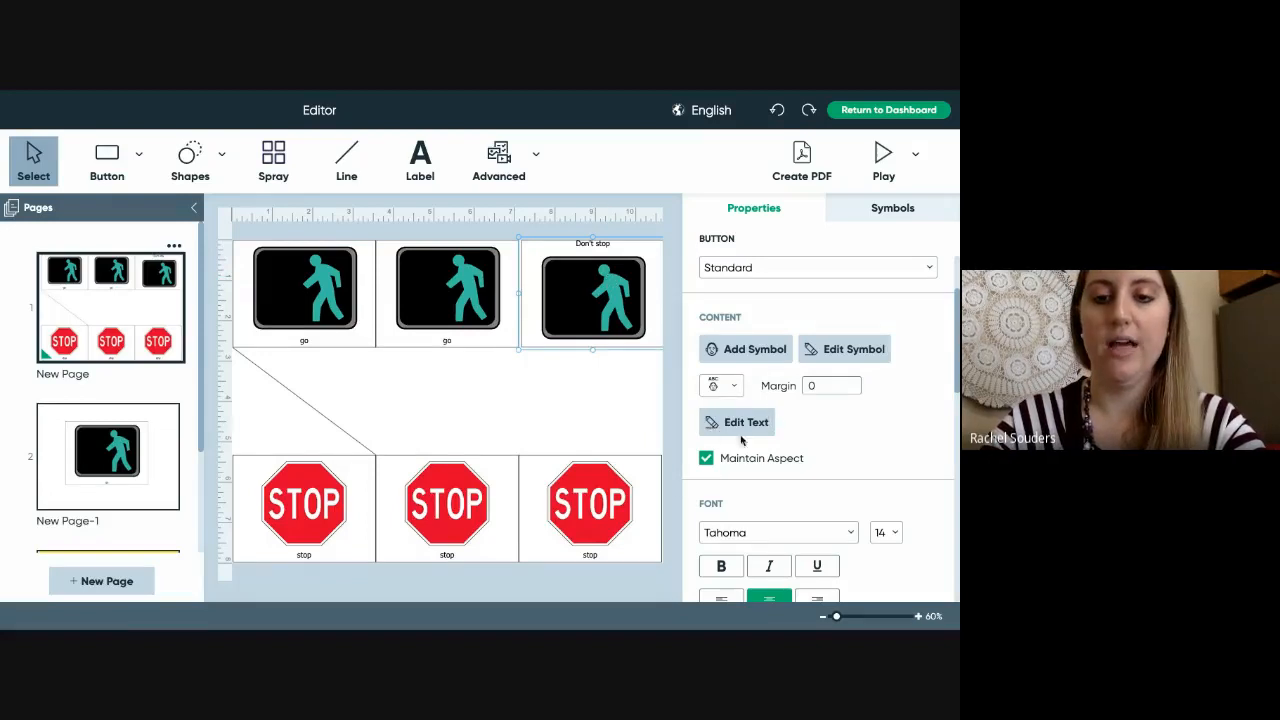
# - Set the button's background fill to yellow, leaving the gradient unchanged
pyautogui.scroll(-1, 849, 436)
pyautogui.scroll(-4, 849, 436)
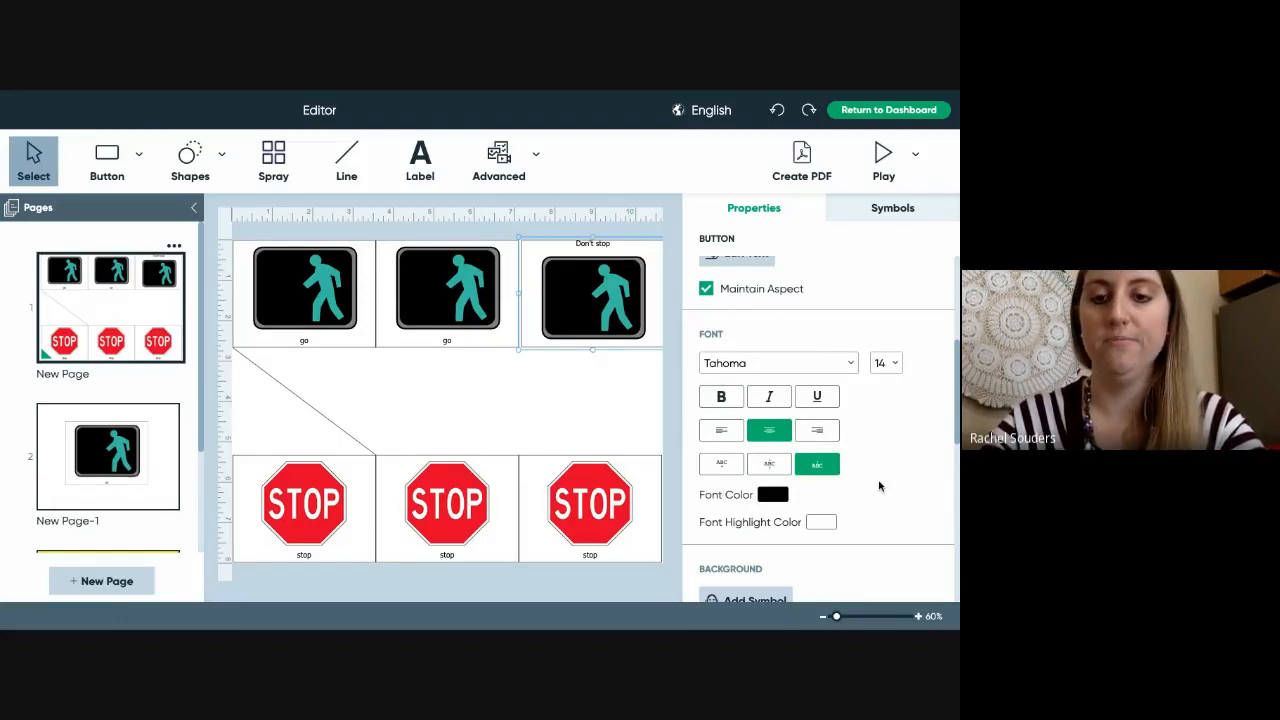
pyautogui.scroll(-3, 879, 486)
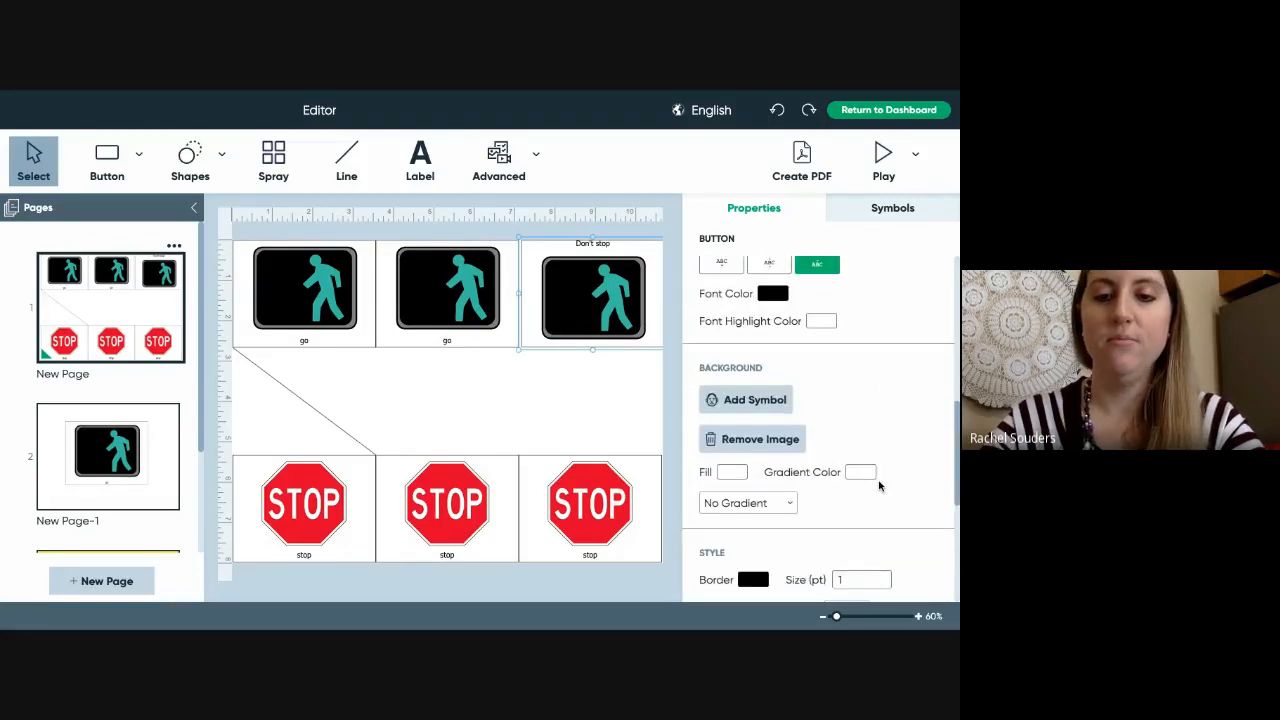
pyautogui.scroll(-1, 862, 475)
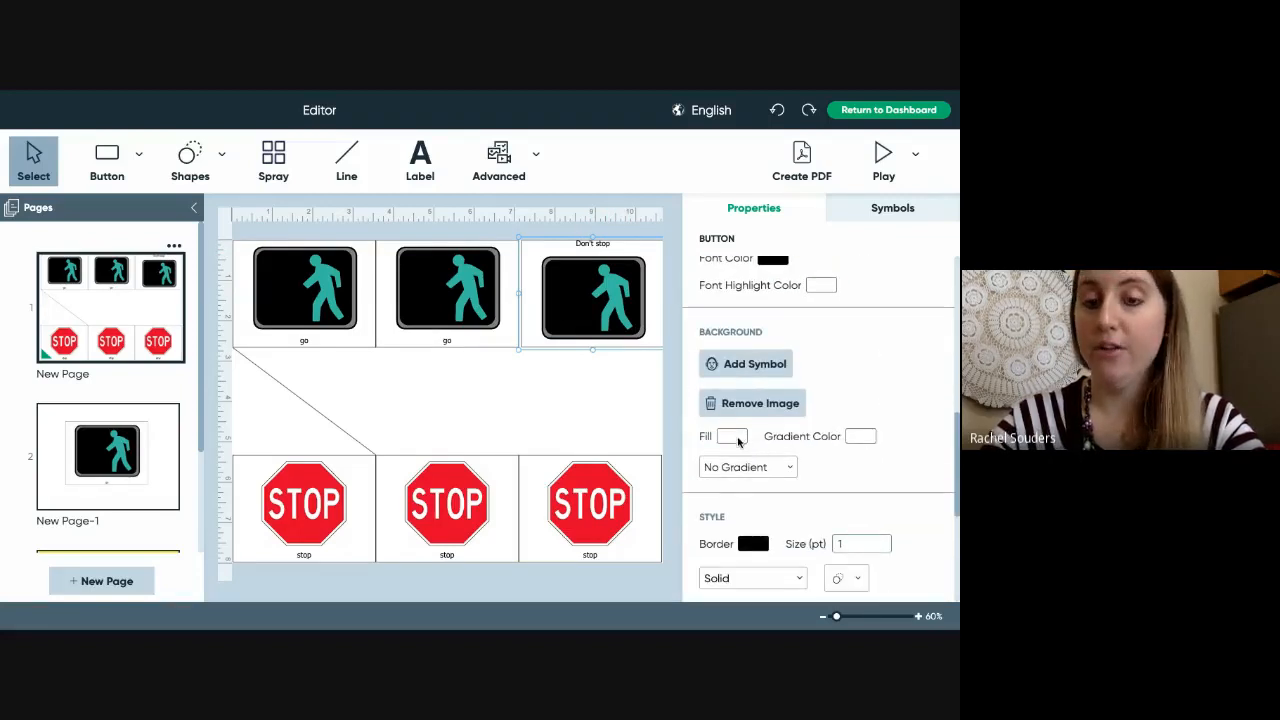
pyautogui.click(738, 437)
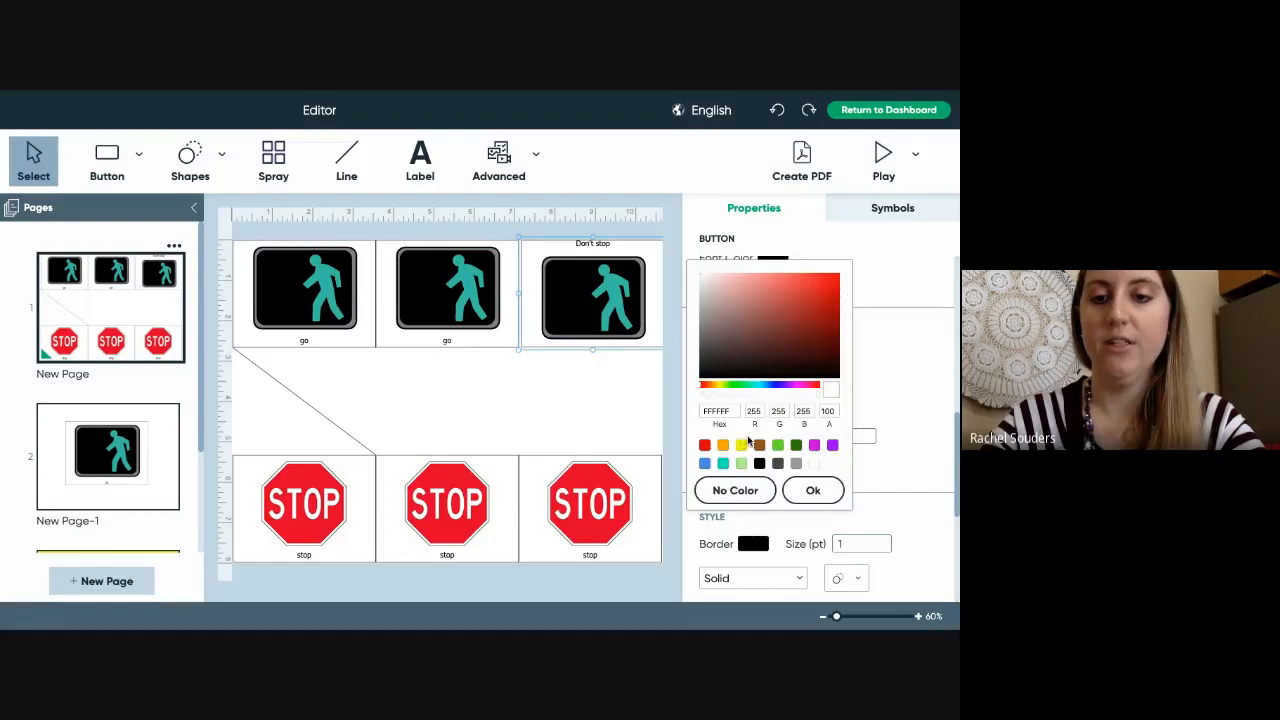
pyautogui.click(741, 446)
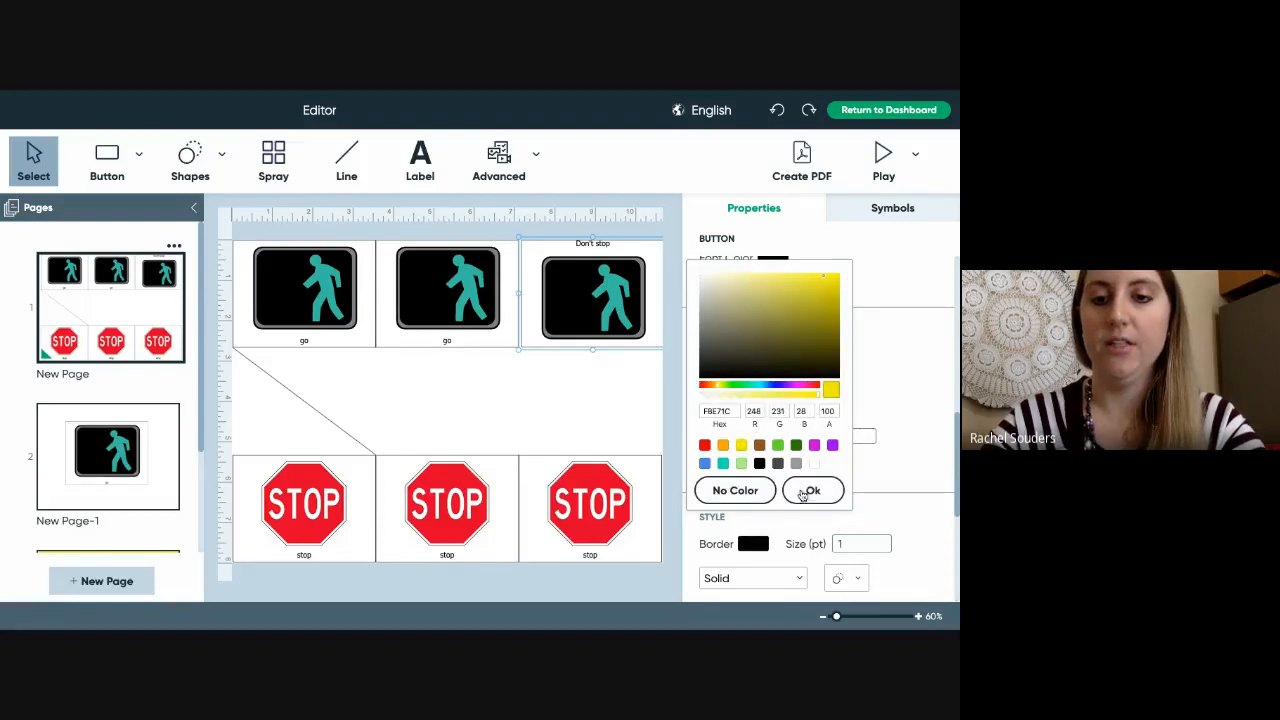
pyautogui.click(808, 492)
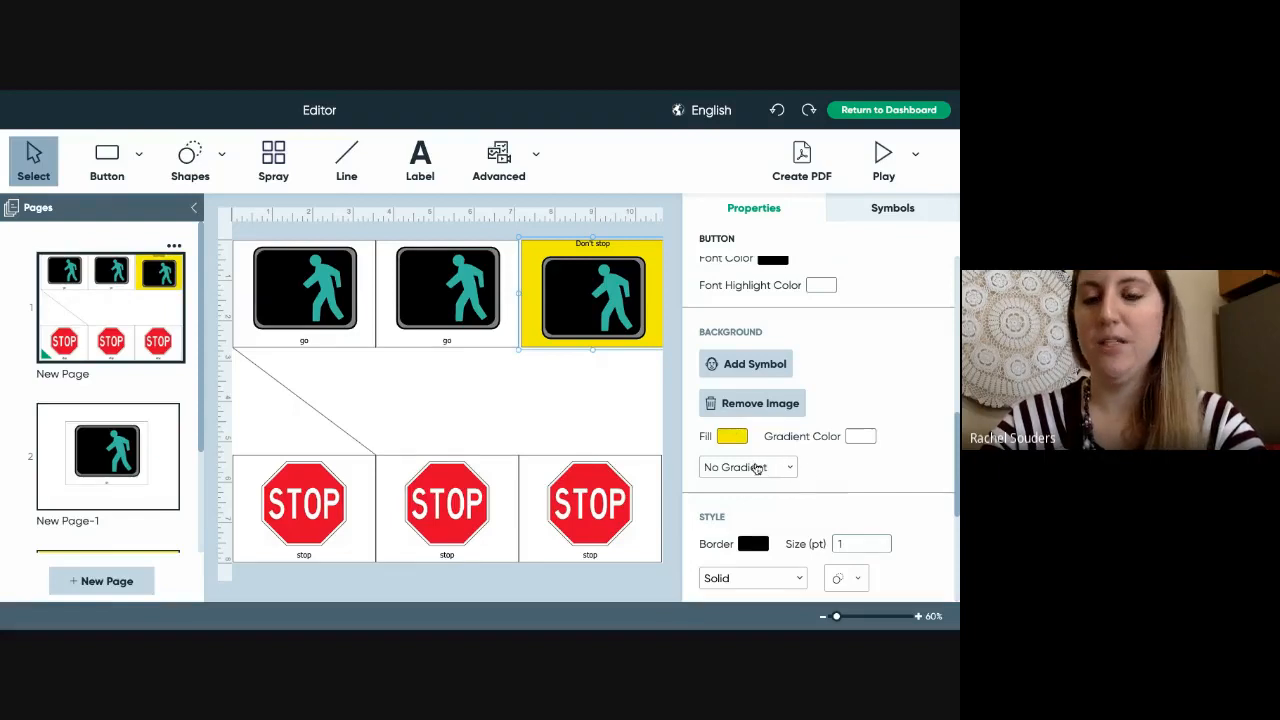
pyautogui.click(766, 469)
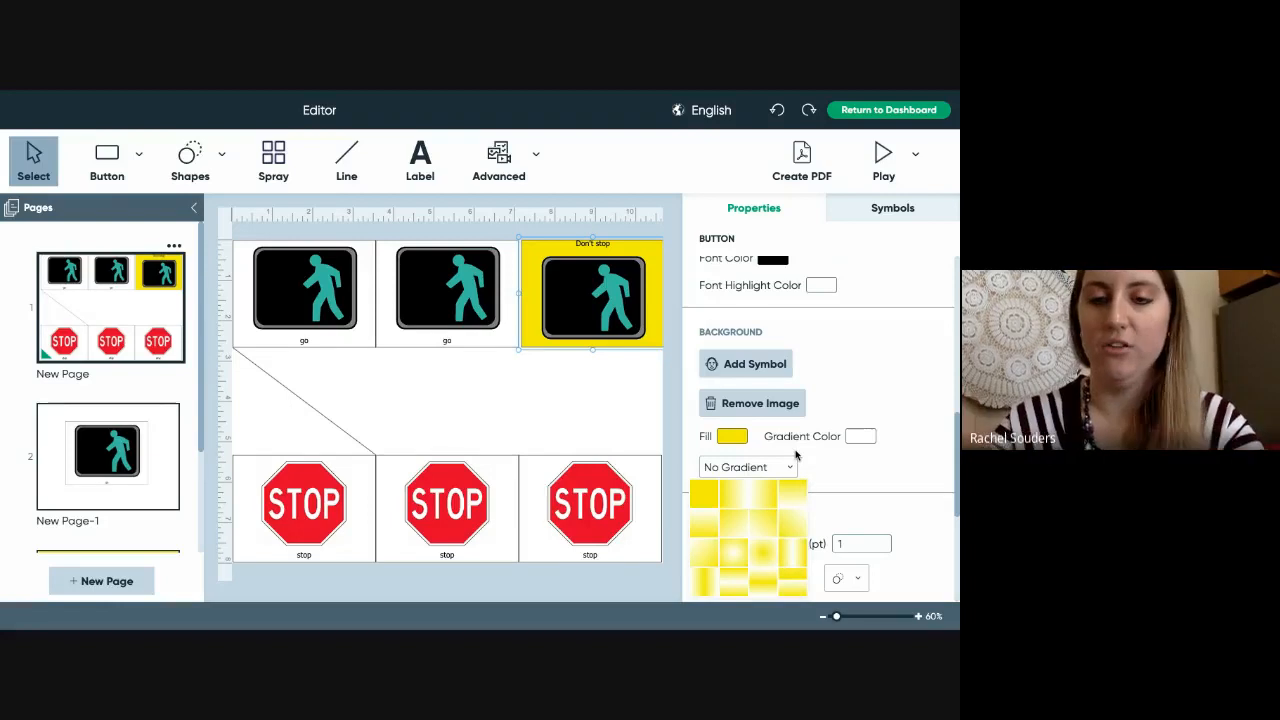
pyautogui.click(825, 477)
pyautogui.scroll(-2, 825, 477)
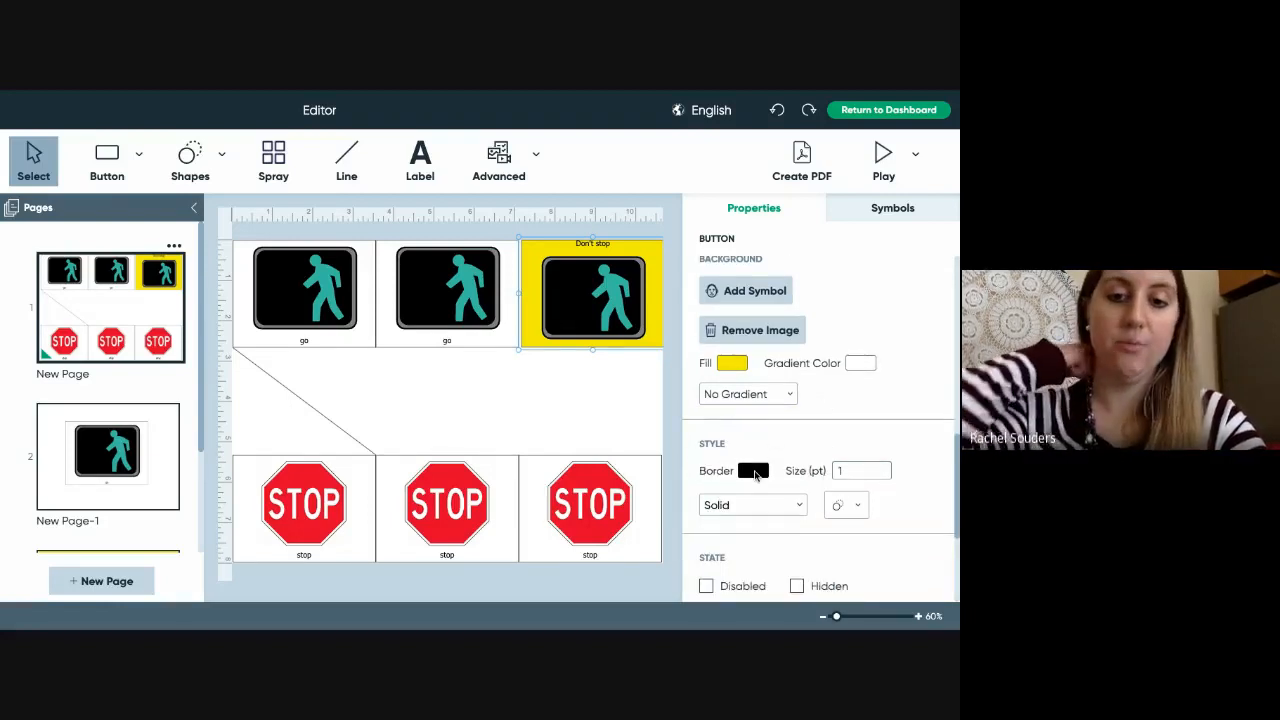
# - Set the border size to 8 pt and deselect the button to view it
pyautogui.scroll(-1, 755, 476)
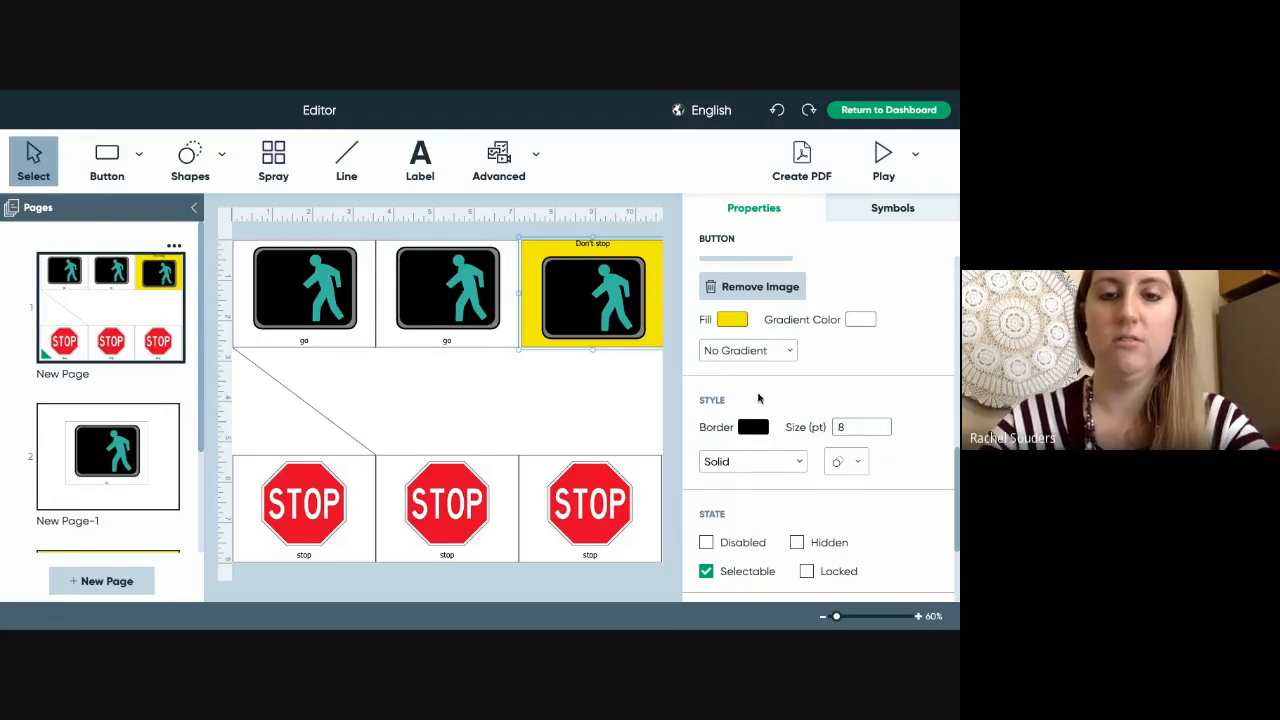
pyautogui.click(626, 431)
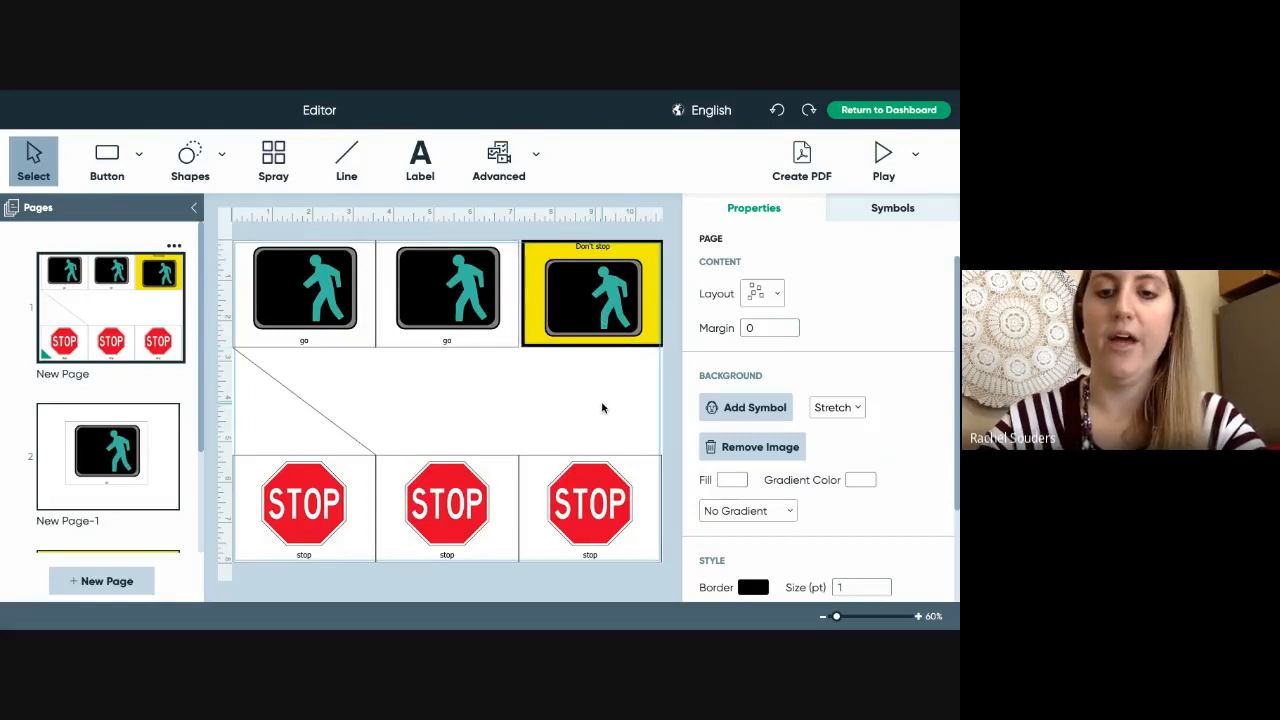
pyautogui.scroll(-3, 780, 445)
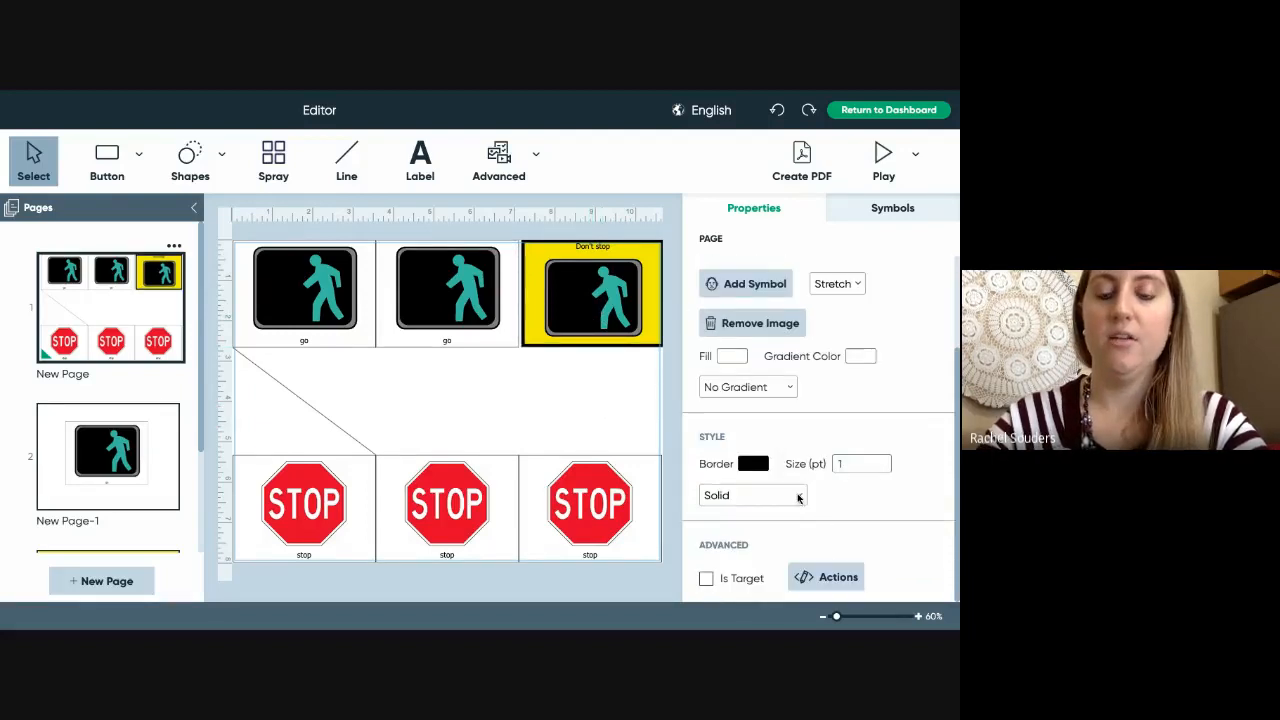
pyautogui.click(799, 496)
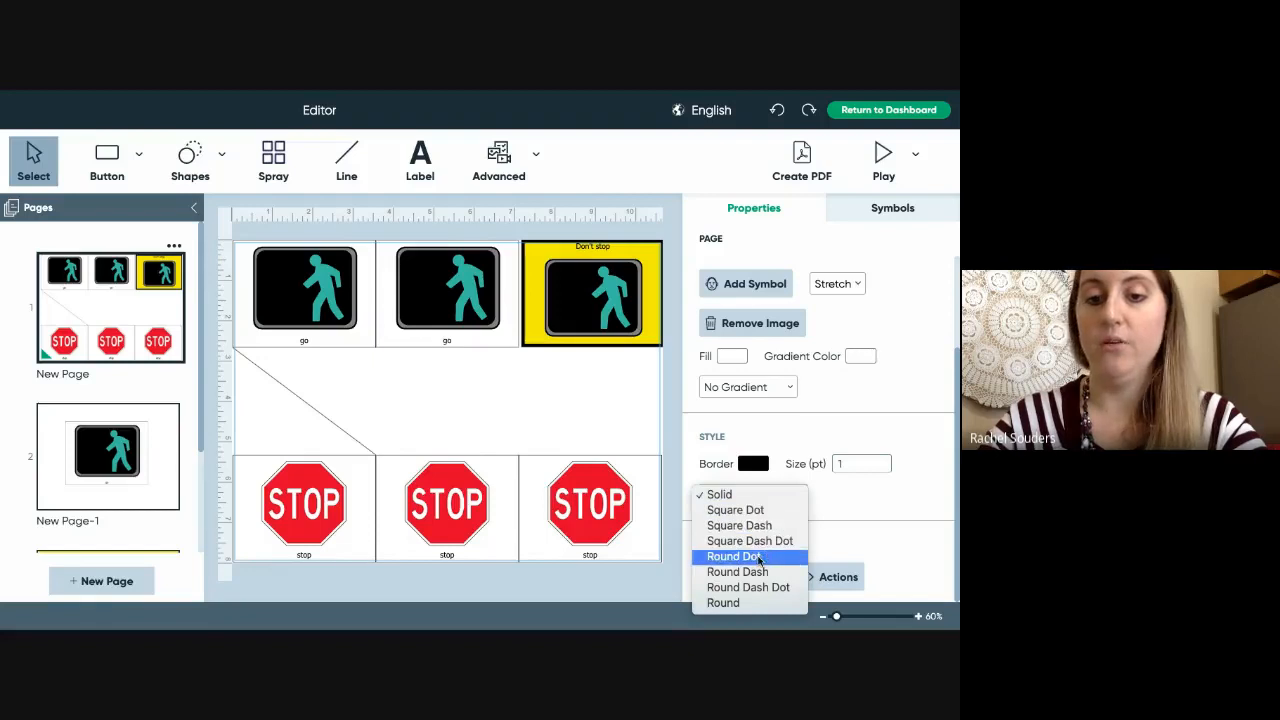
pyautogui.click(759, 558)
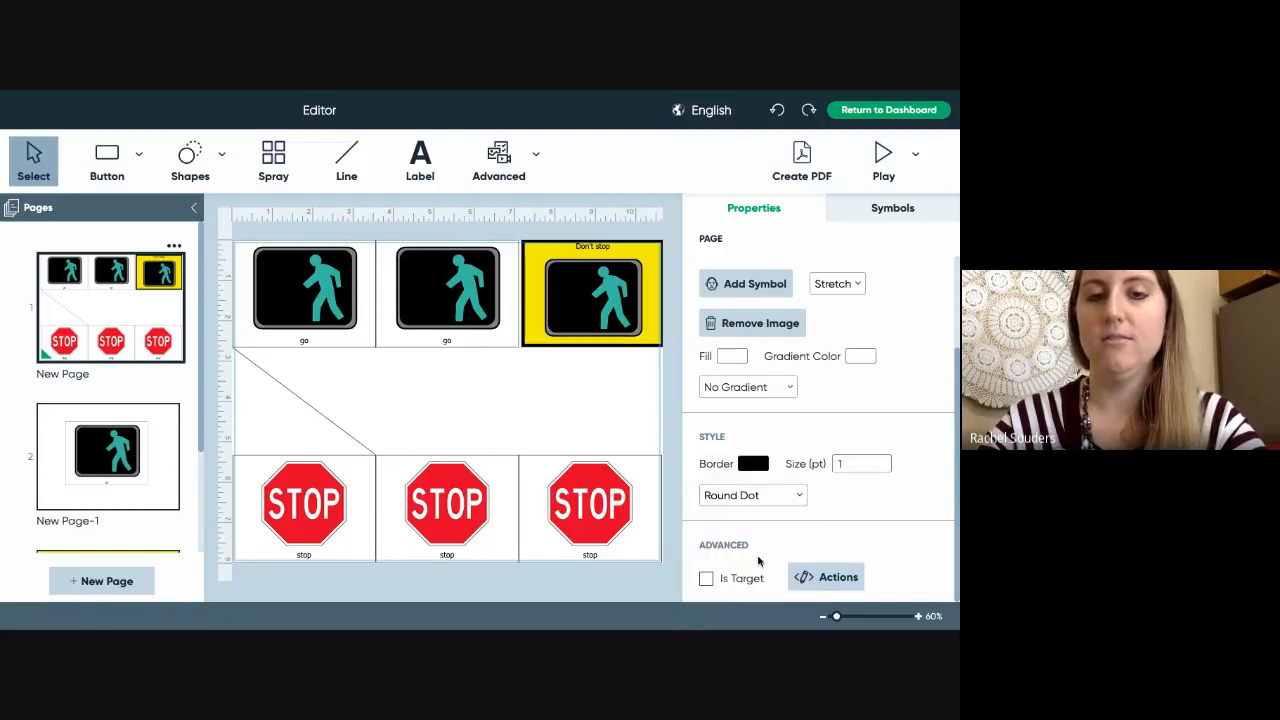
pyautogui.click(766, 501)
pyautogui.click(766, 501)
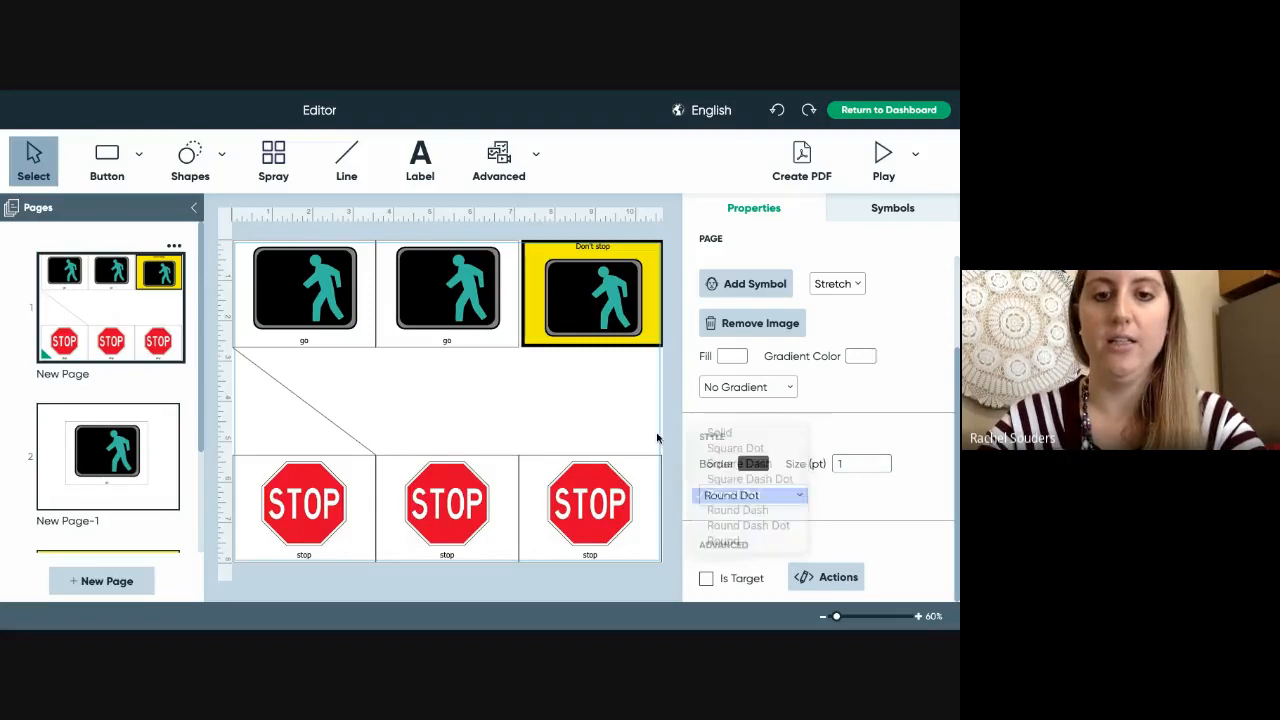
pyautogui.click(627, 413)
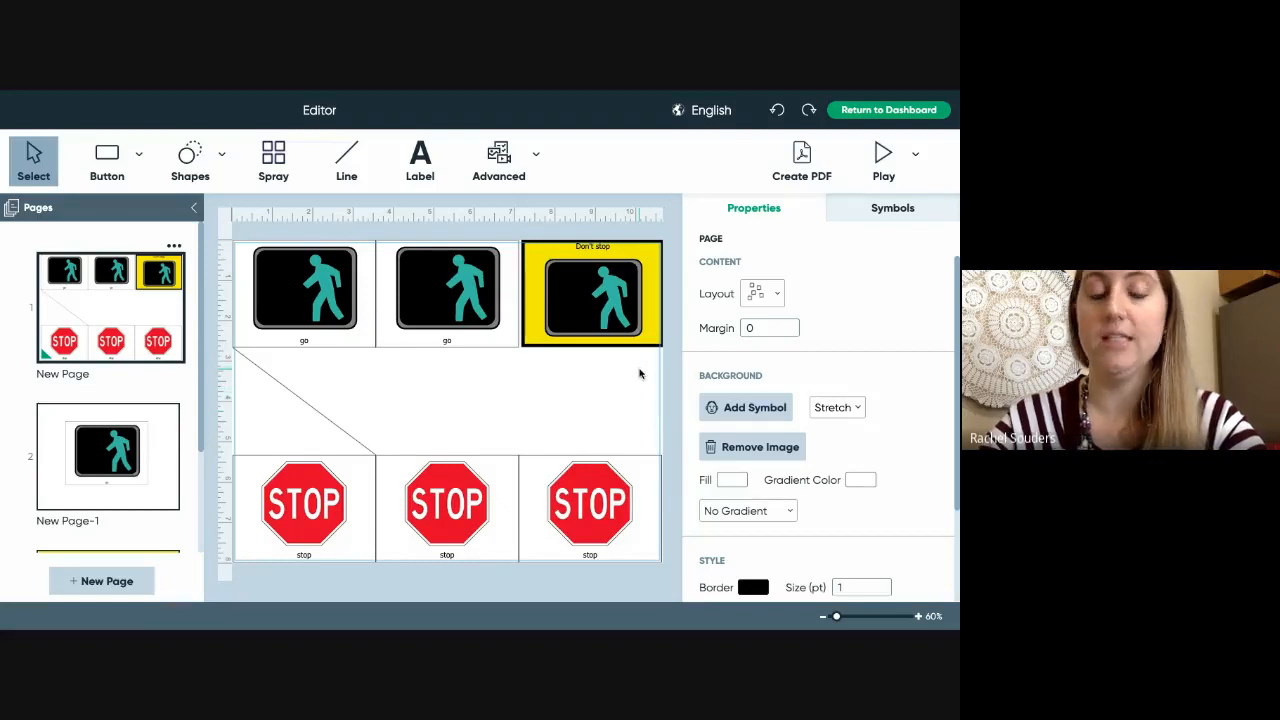
# - Change the yellow Don't stop button's border style to Round Dot, then select the bottom-right STOP button
pyautogui.click(645, 264)
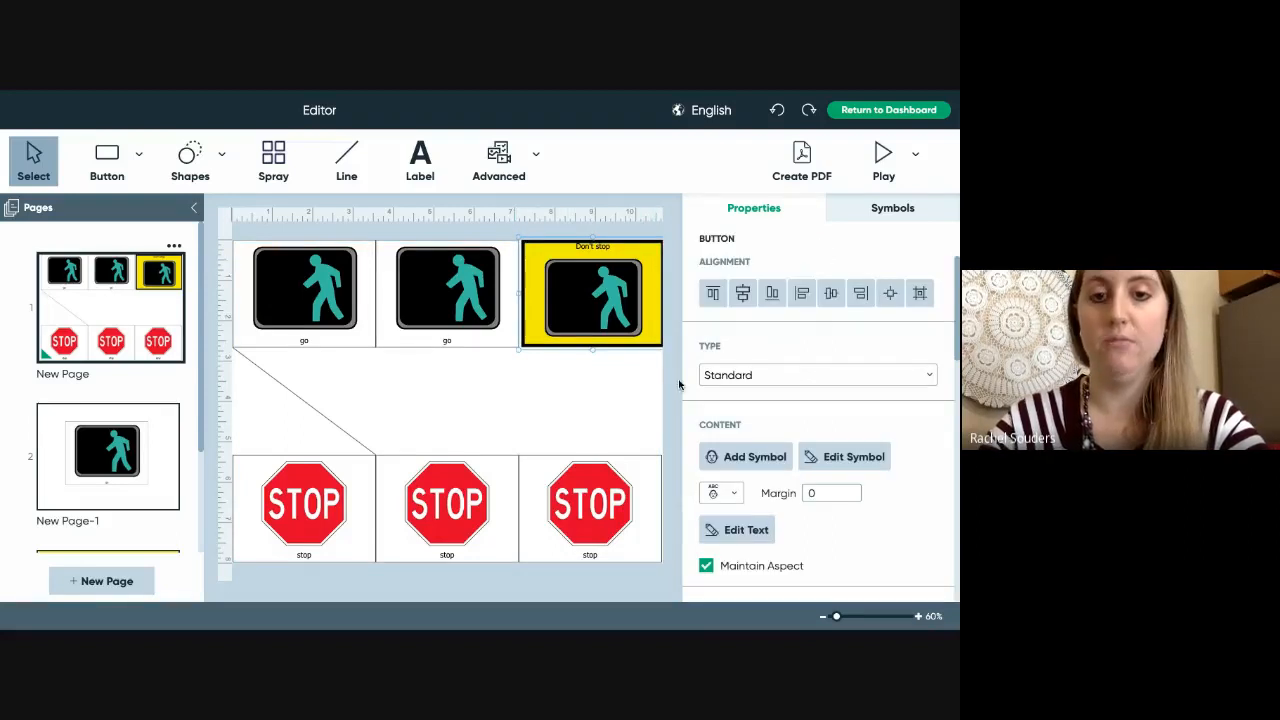
pyautogui.scroll(-5, 811, 524)
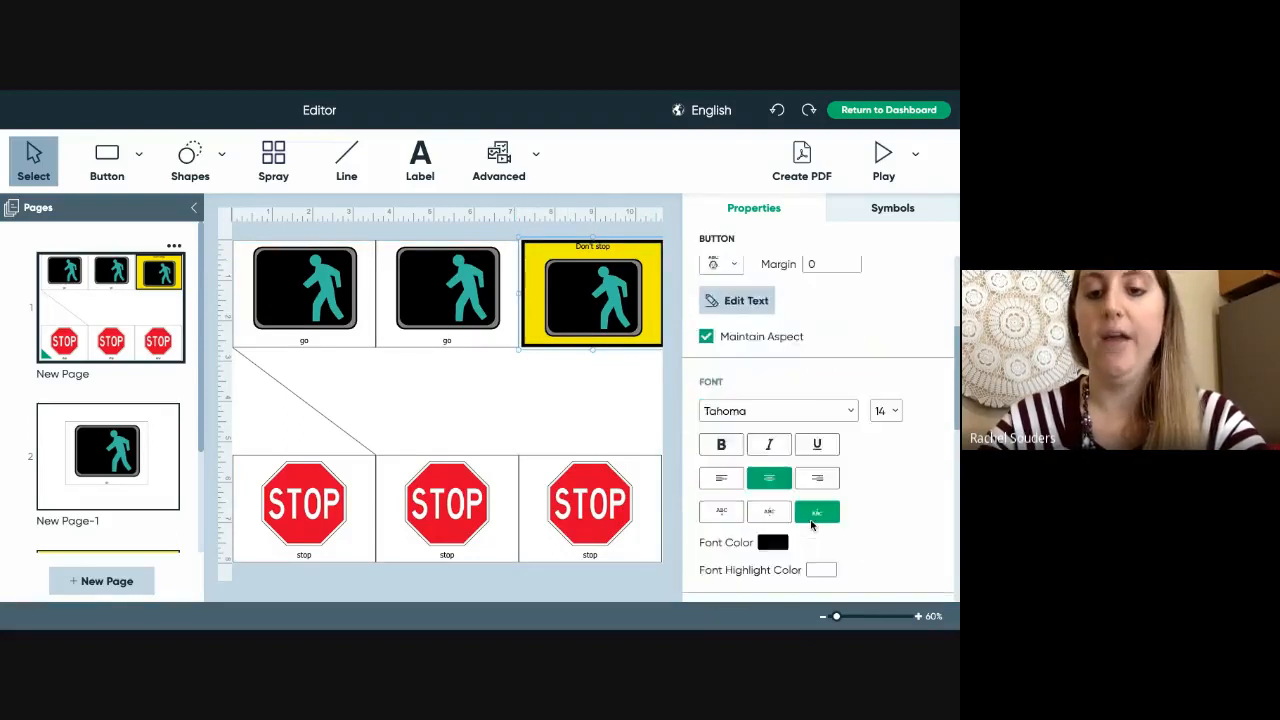
pyautogui.scroll(-3, 811, 524)
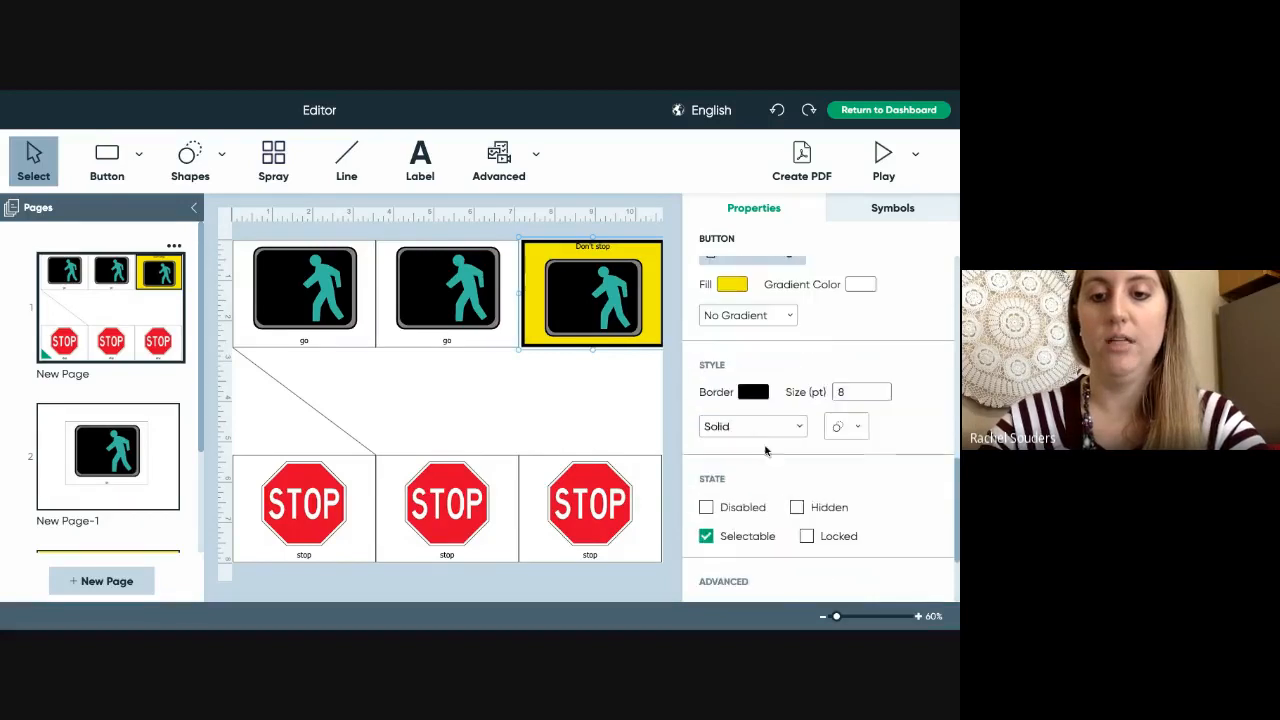
pyautogui.click(763, 428)
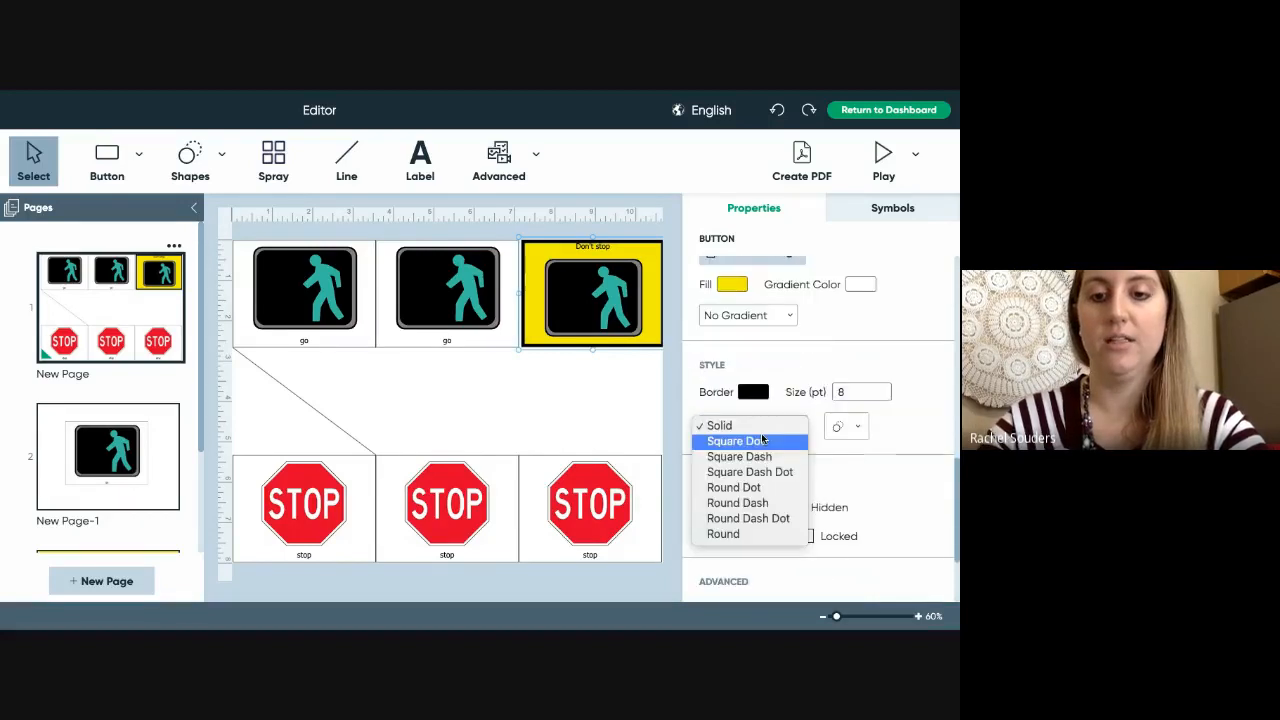
pyautogui.click(764, 489)
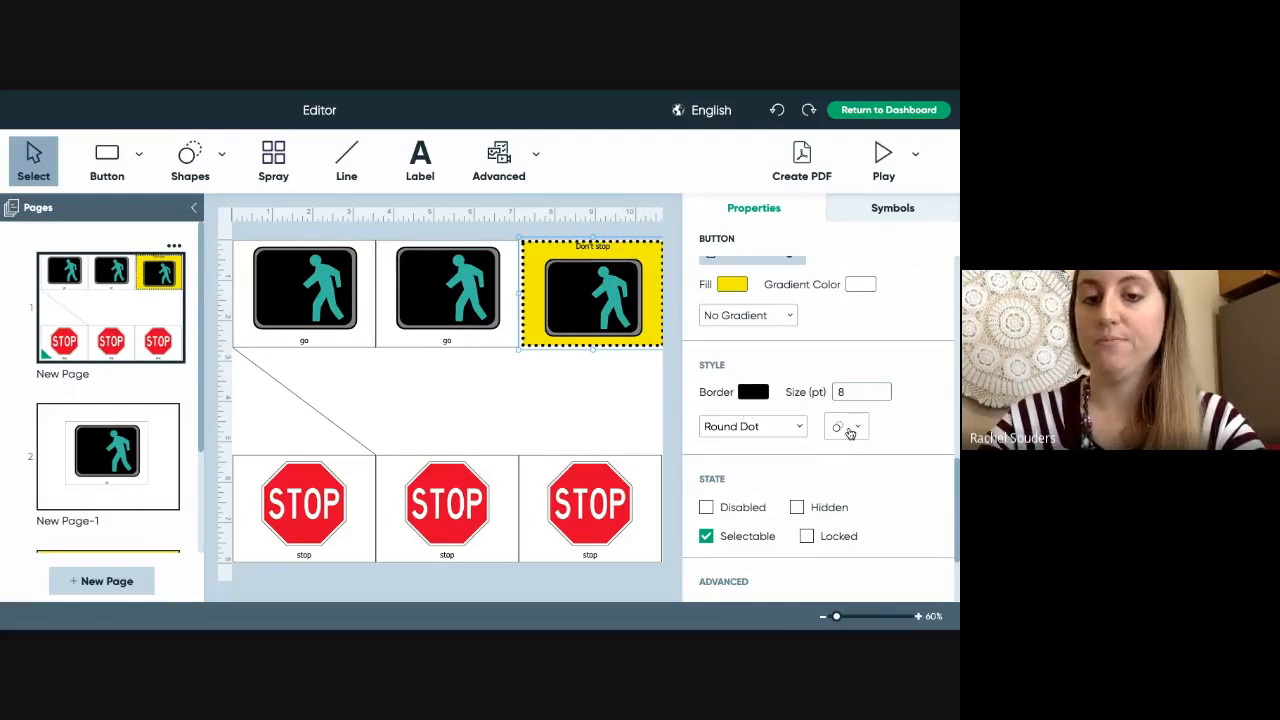
pyautogui.click(626, 475)
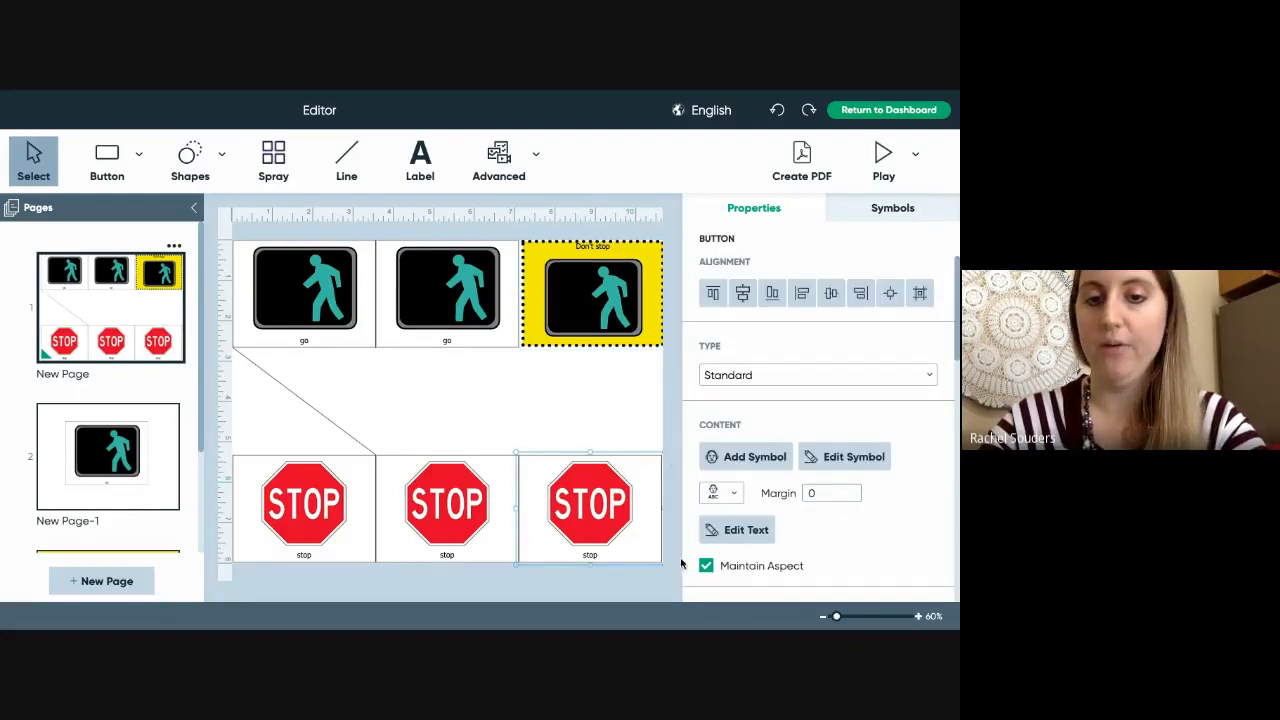
# - Choose the octagon from Geometric Shapes as the STOP button's shape
pyautogui.scroll(-1, 862, 524)
pyautogui.scroll(-5, 865, 525)
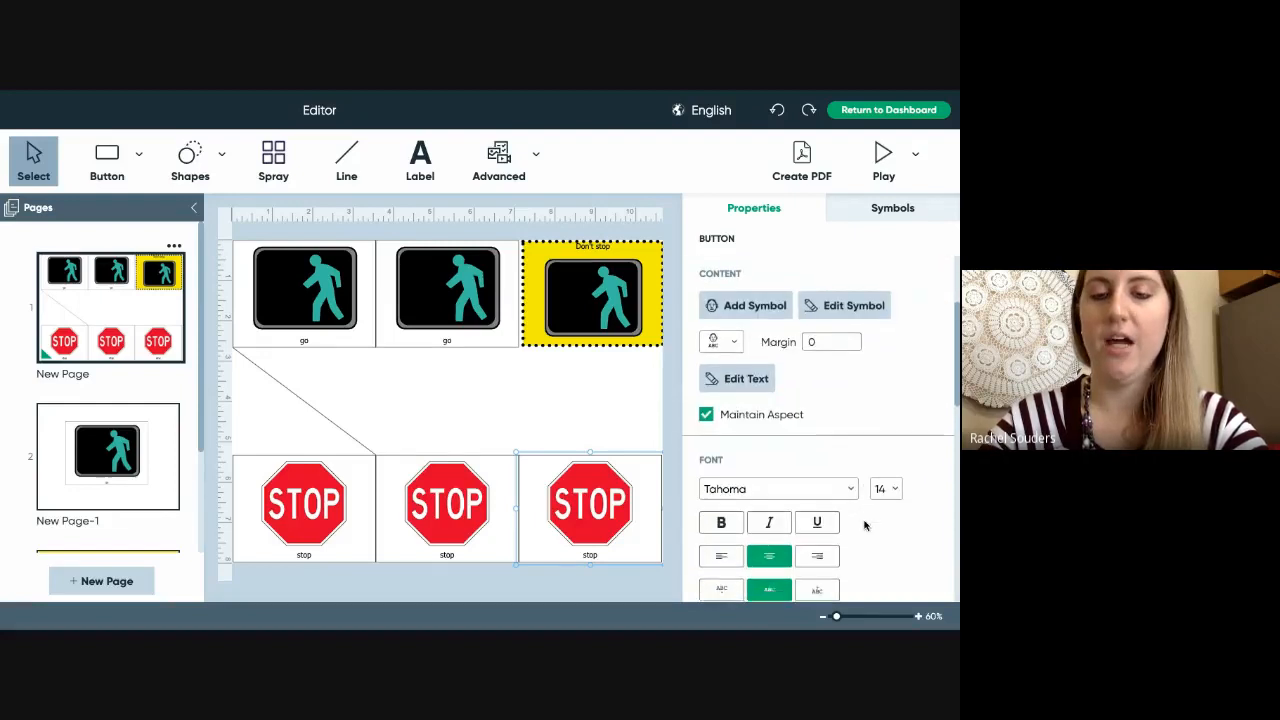
pyautogui.scroll(-5, 865, 525)
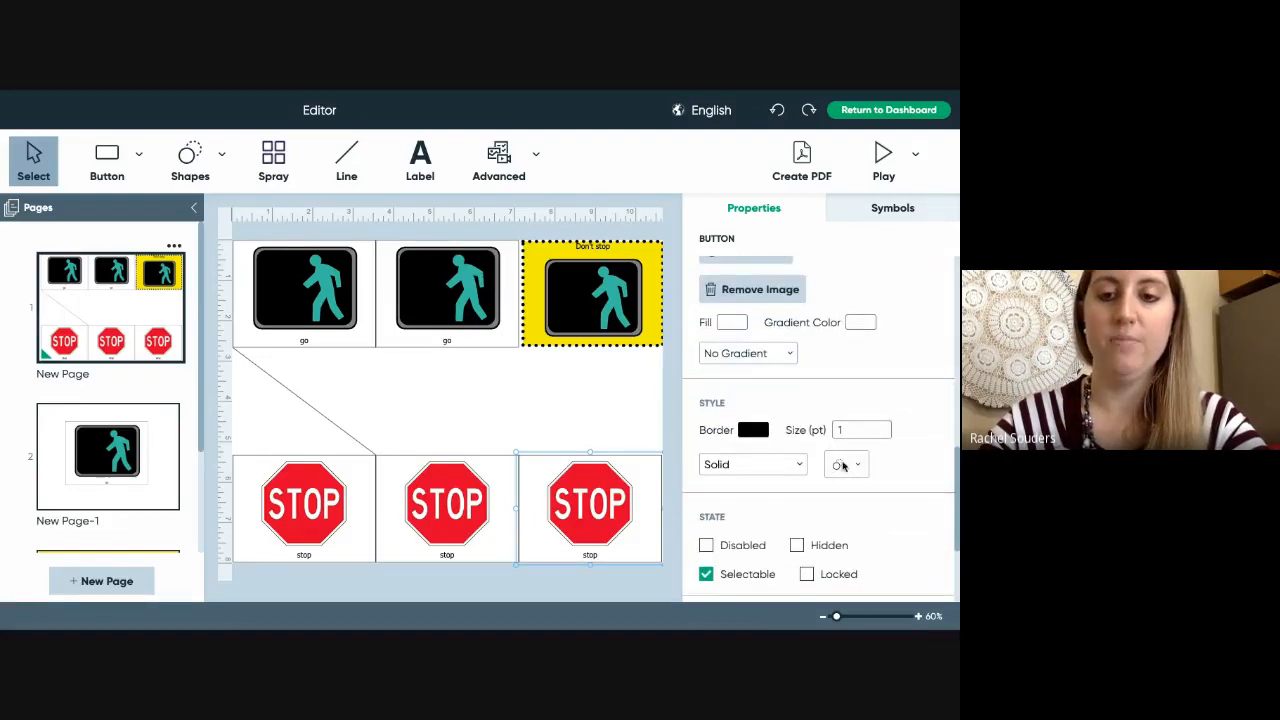
pyautogui.scroll(-3, 848, 466)
pyautogui.click(848, 400)
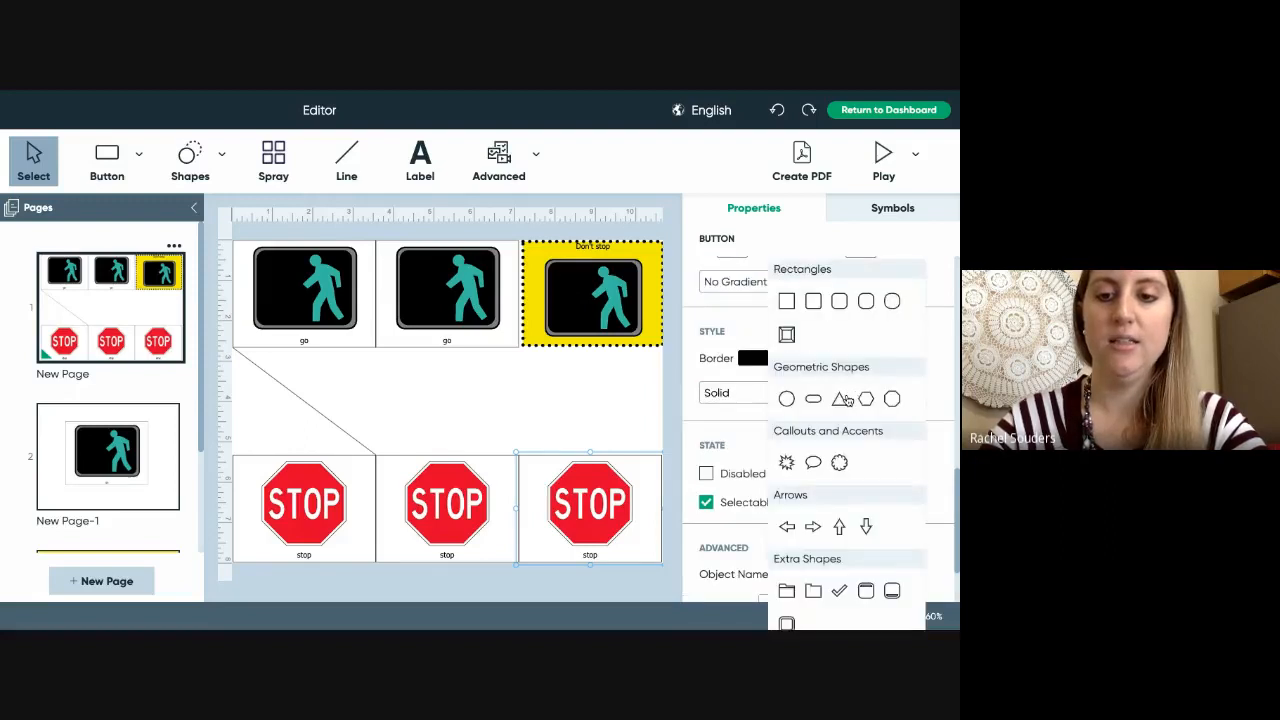
pyautogui.click(893, 399)
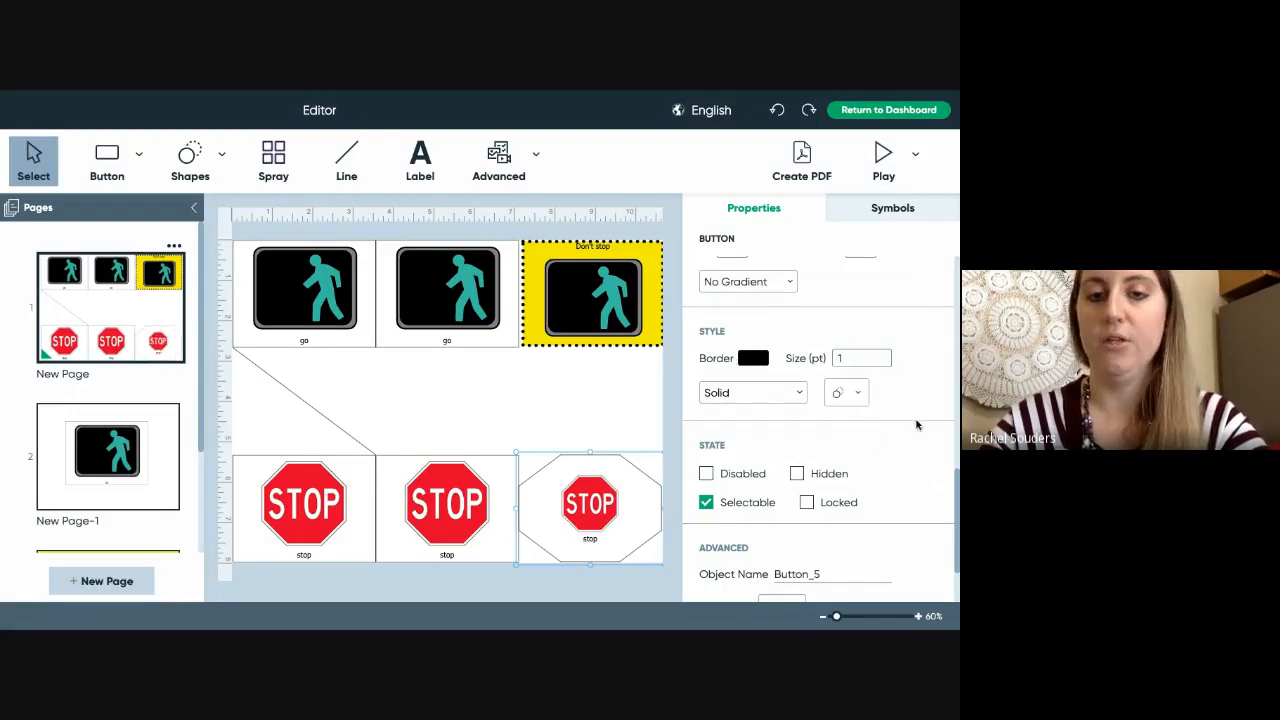
pyautogui.scroll(-2, 911, 484)
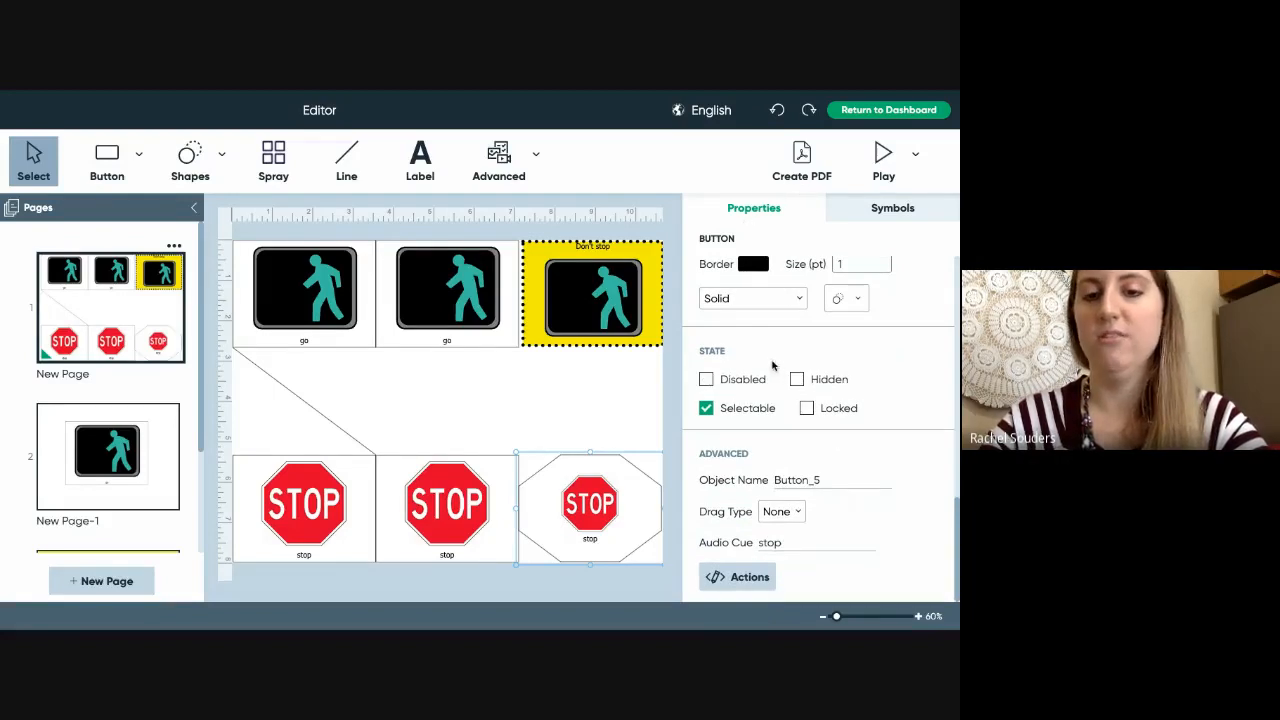
# - Toggle Disabled on and off, then set the octagon STOP button's state to Hidden
pyautogui.click(706, 382)
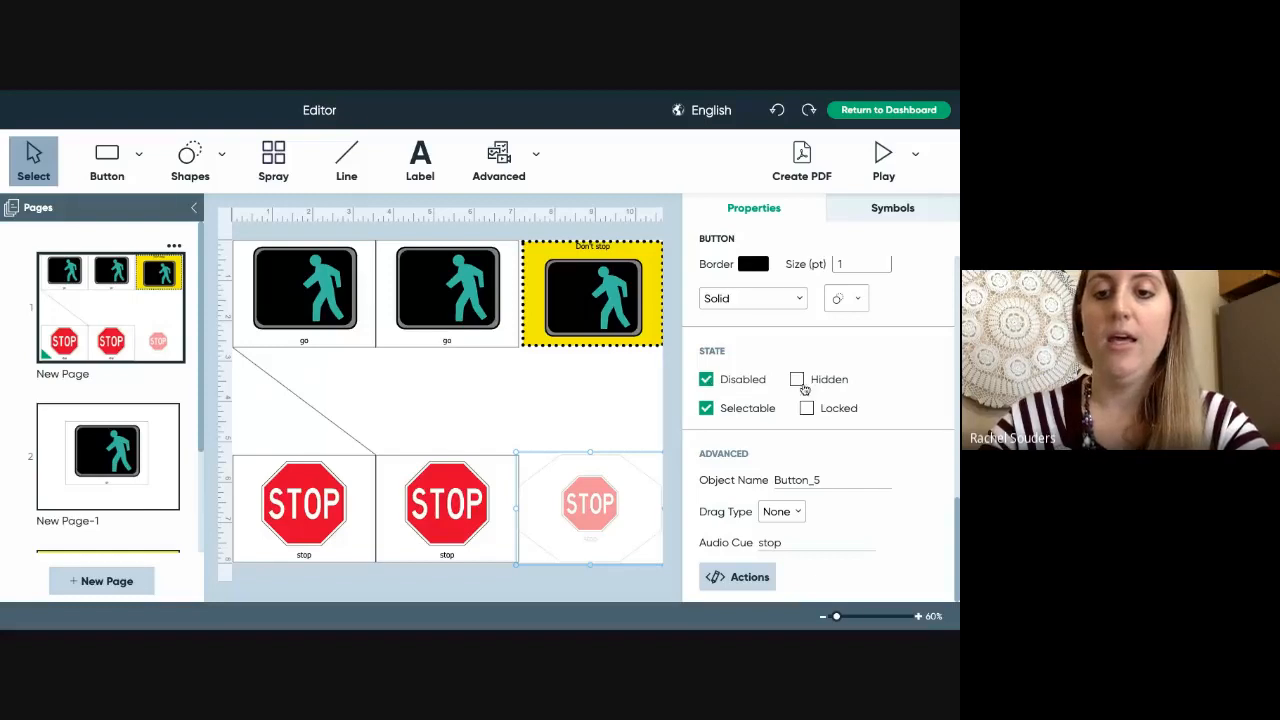
pyautogui.click(706, 380)
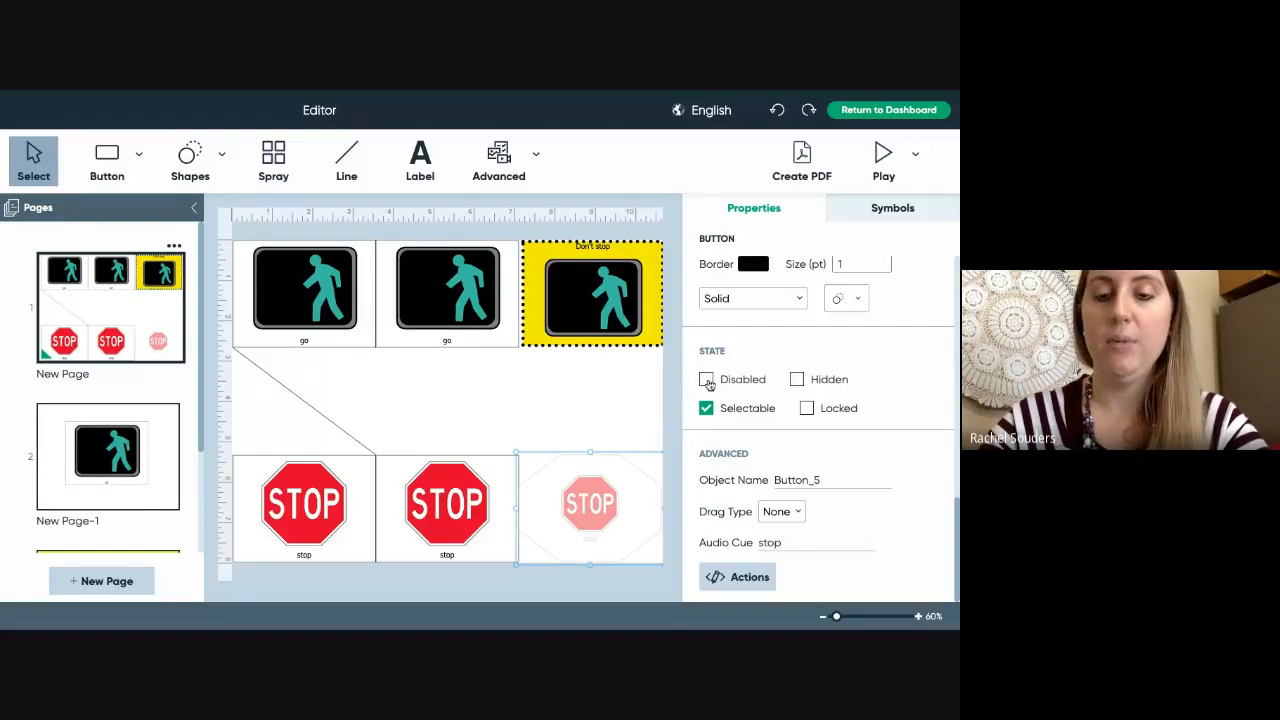
pyautogui.click(797, 380)
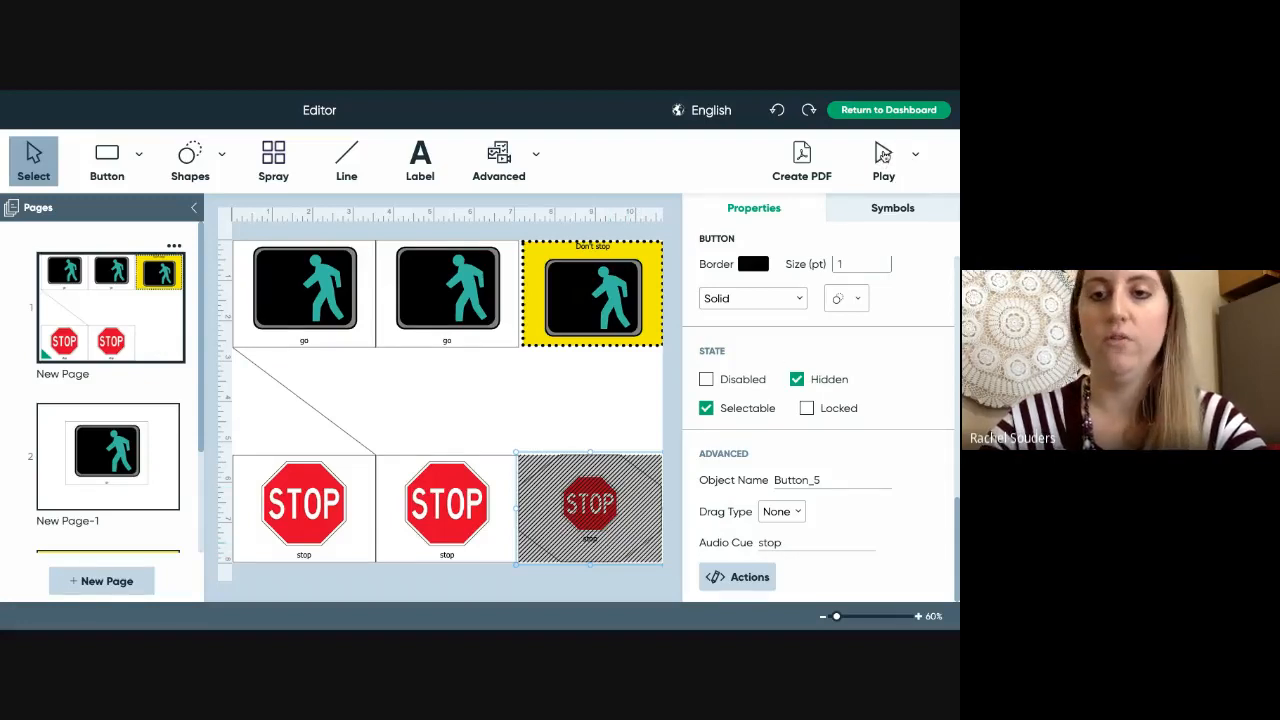
pyautogui.click(884, 156)
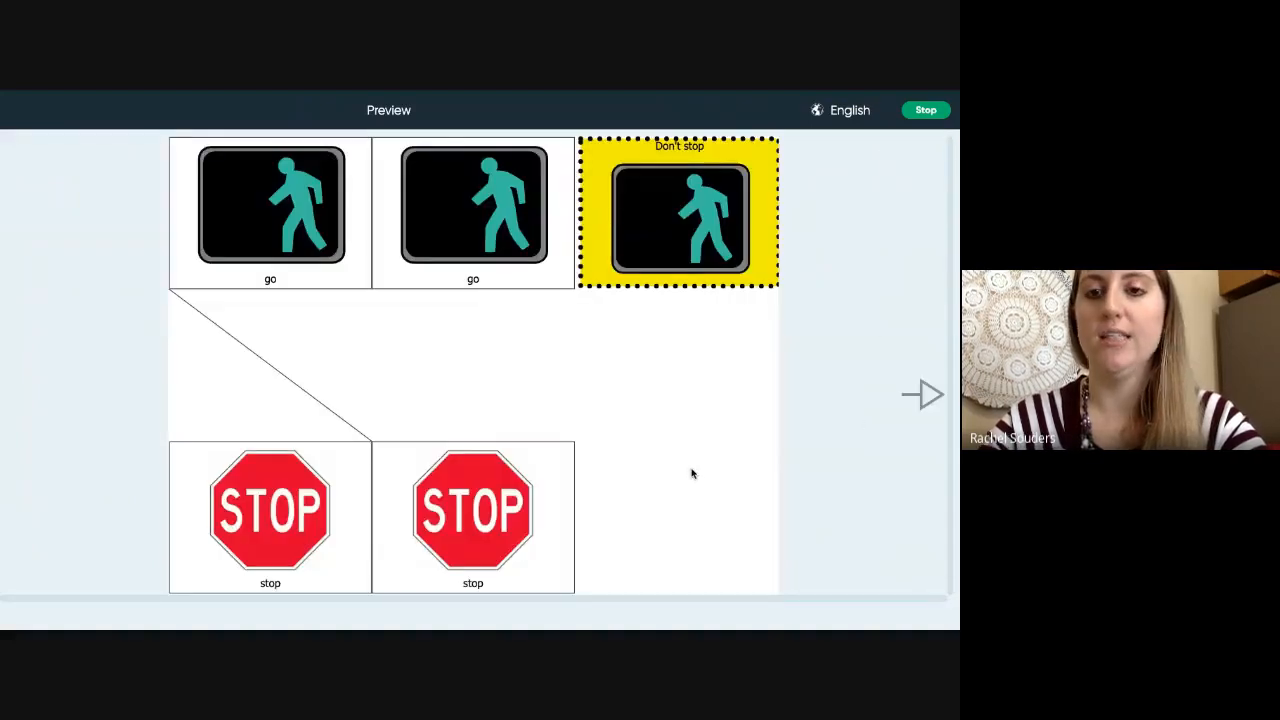
pyautogui.click(924, 111)
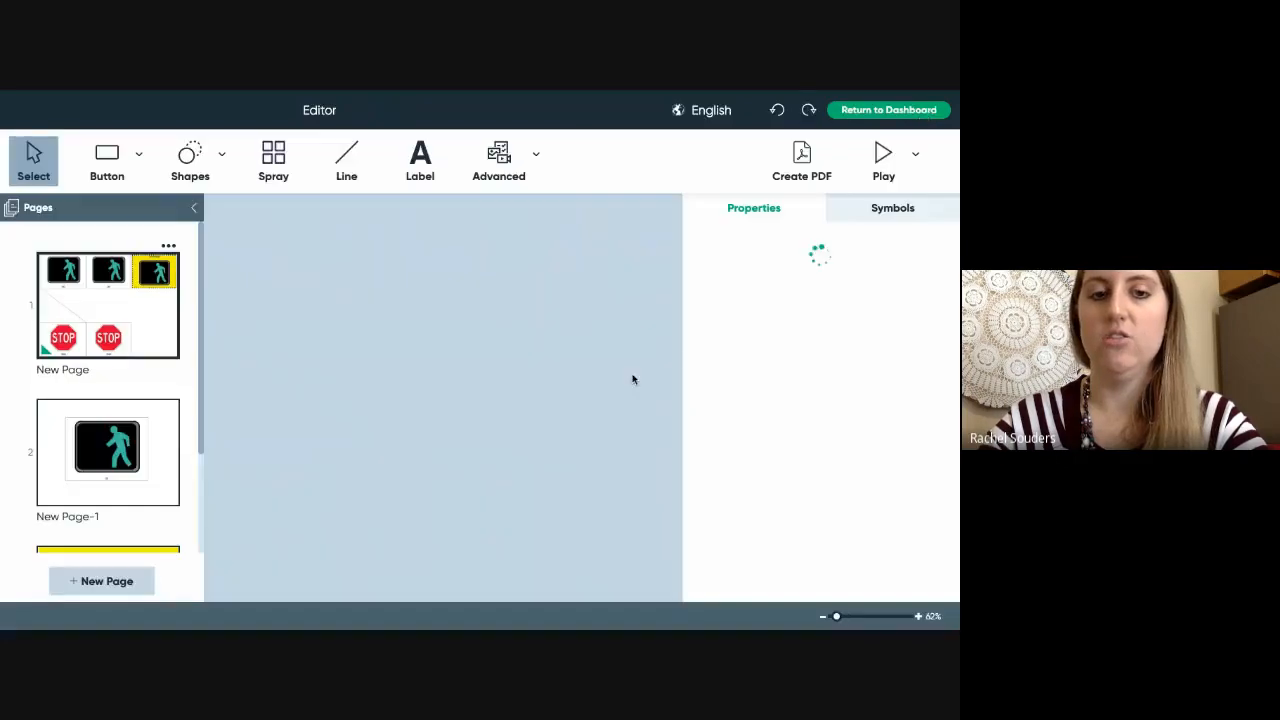
# - Select the hidden octagon STOP button and clear its Hidden state
pyautogui.scroll(-3, 182, 399)
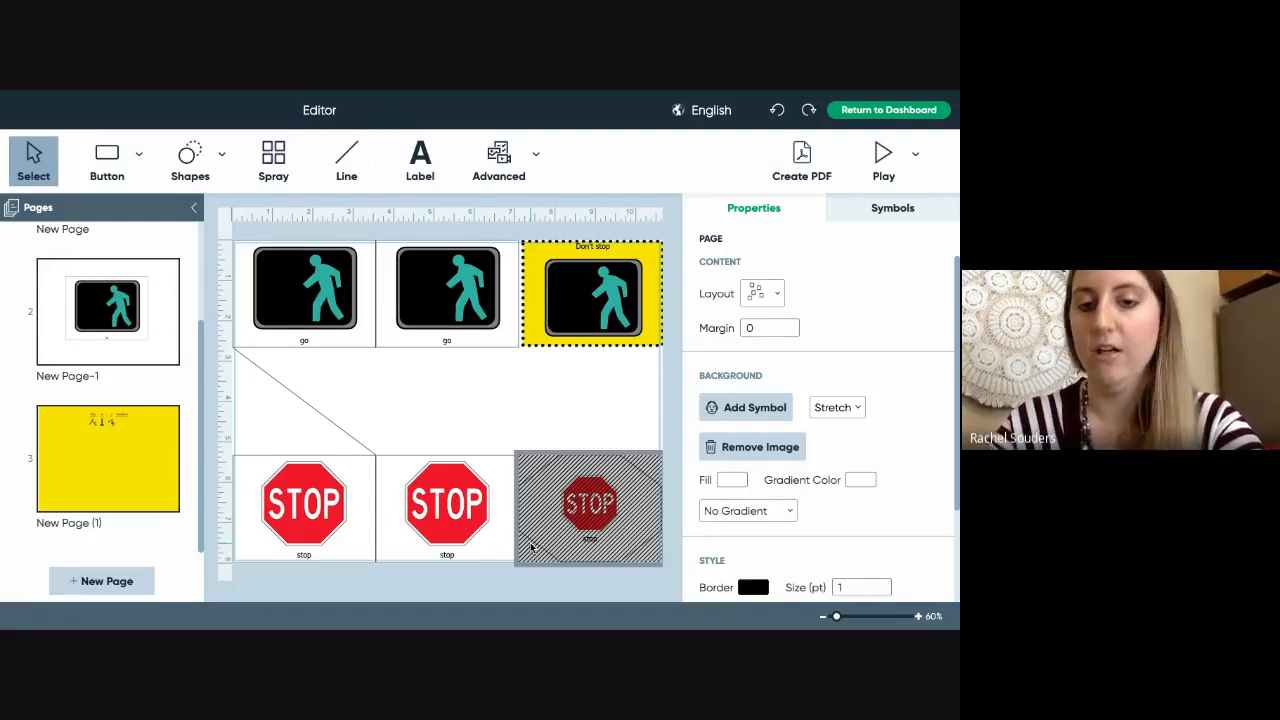
pyautogui.scroll(-1, 868, 434)
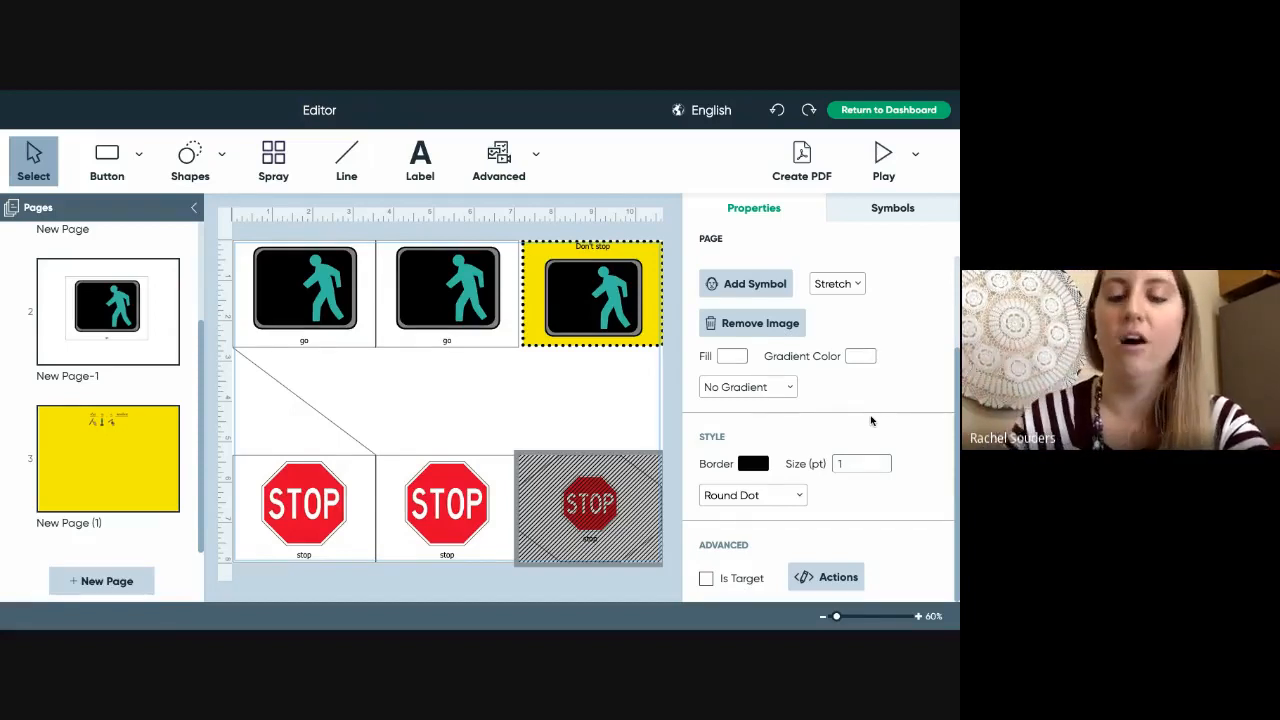
pyautogui.click(622, 512)
pyautogui.scroll(-1, 868, 452)
pyautogui.scroll(-5, 868, 452)
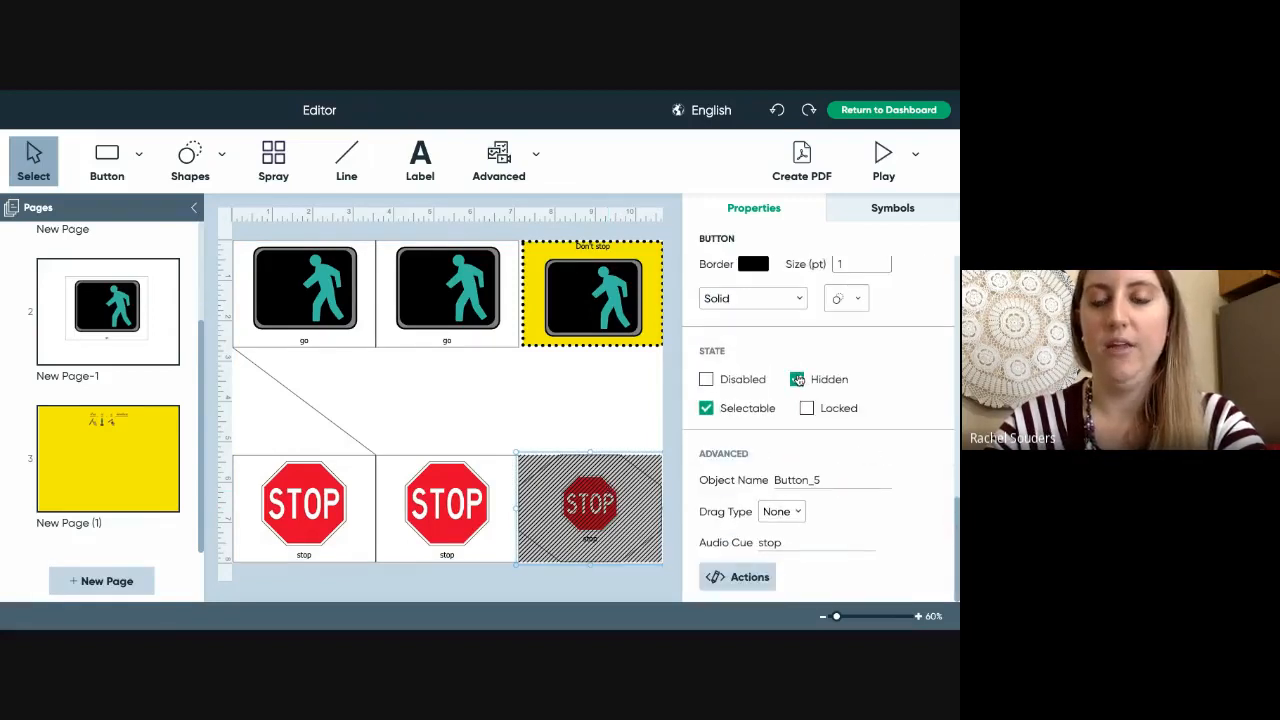
pyautogui.click(798, 380)
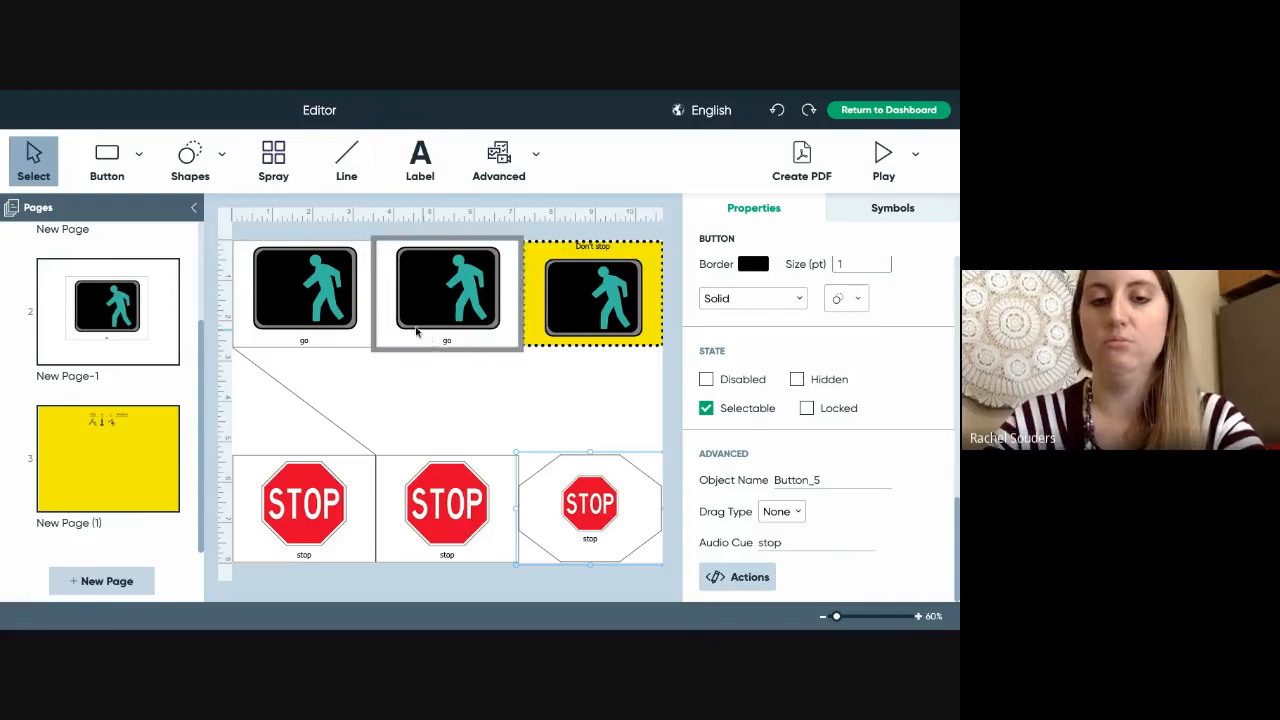
# - Reselect the octagon STOP button and set its state to Locked
pyautogui.click(520, 397)
pyautogui.click(592, 478)
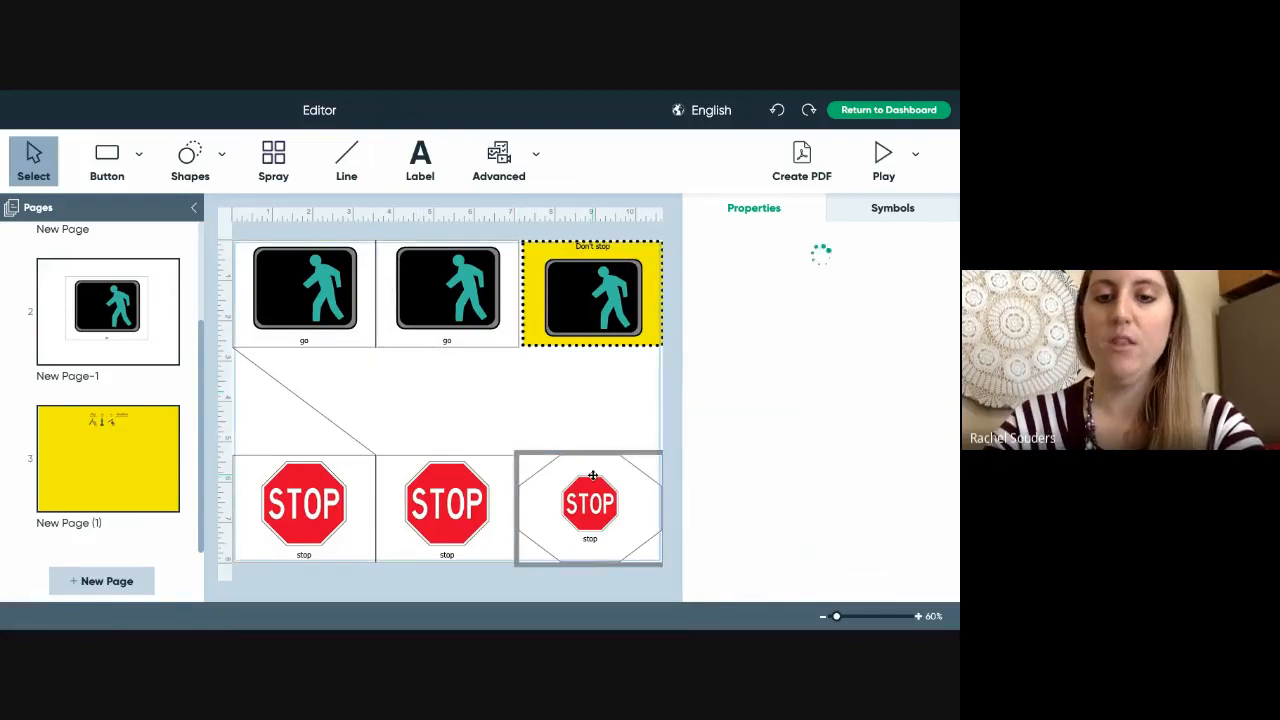
pyautogui.scroll(-5, 950, 475)
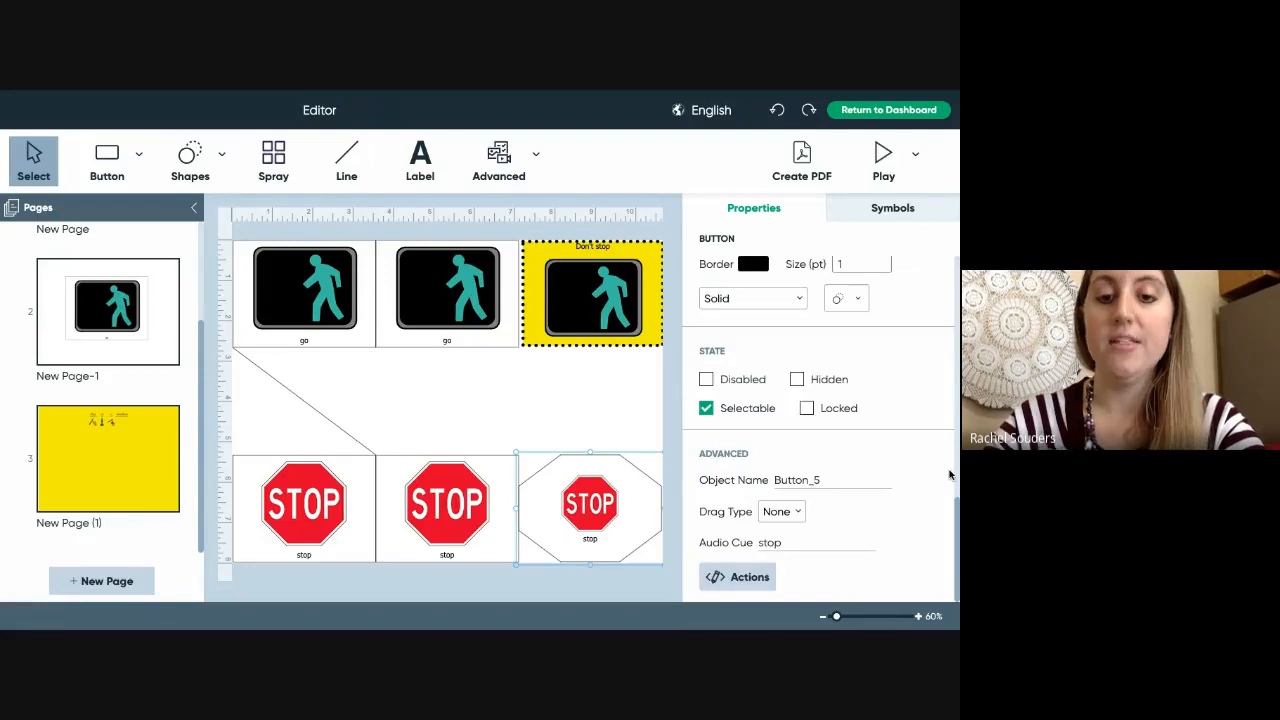
pyautogui.click(807, 409)
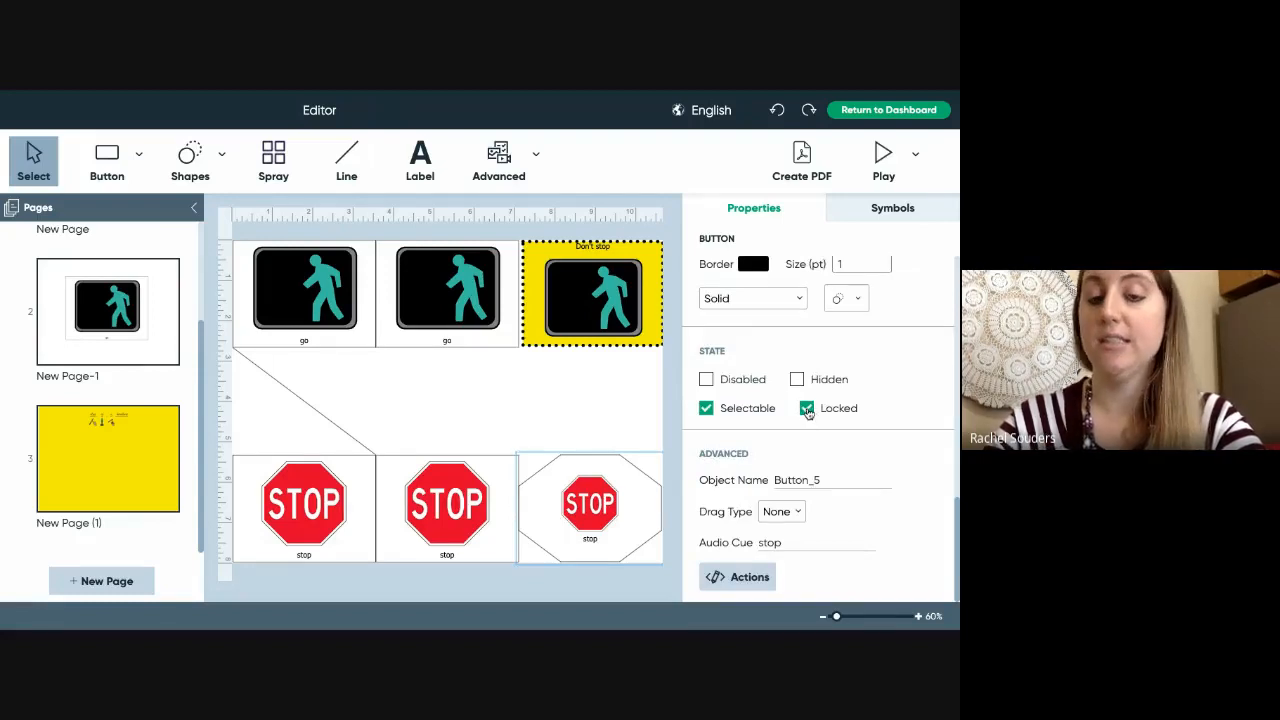
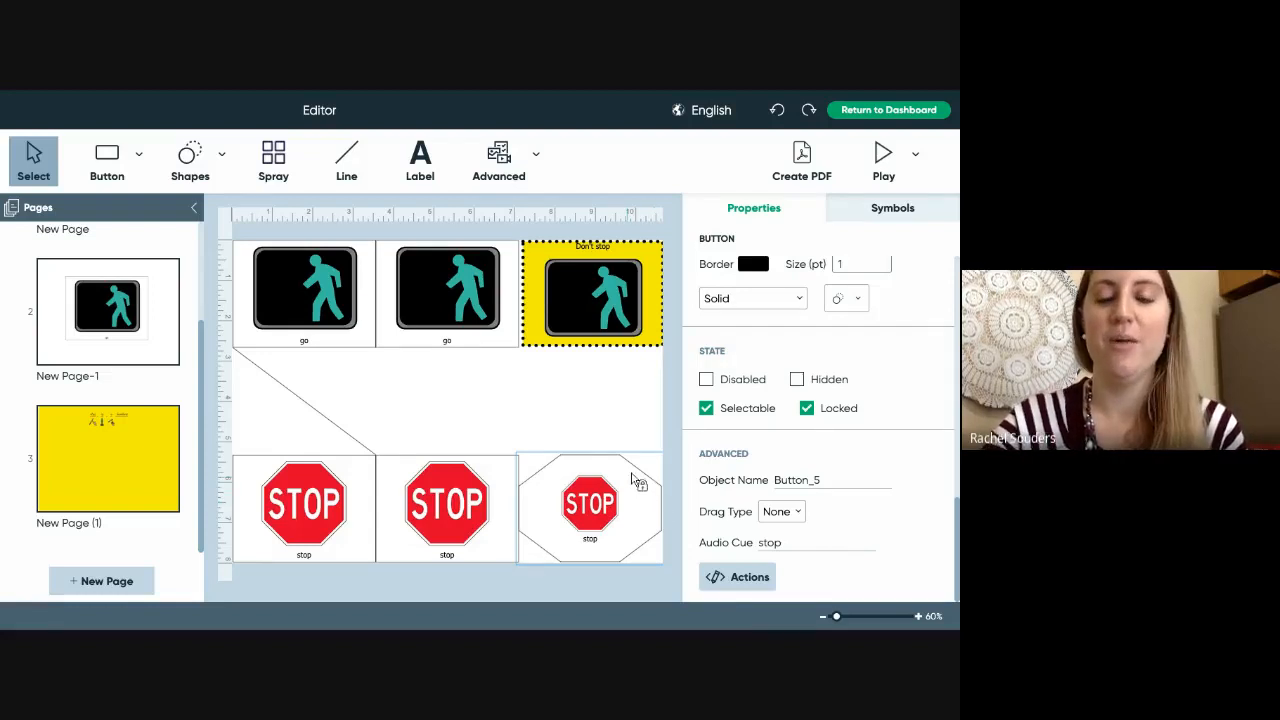
# - Clear the Locked state on the octagon STOP button so it can move again
pyautogui.click(807, 409)
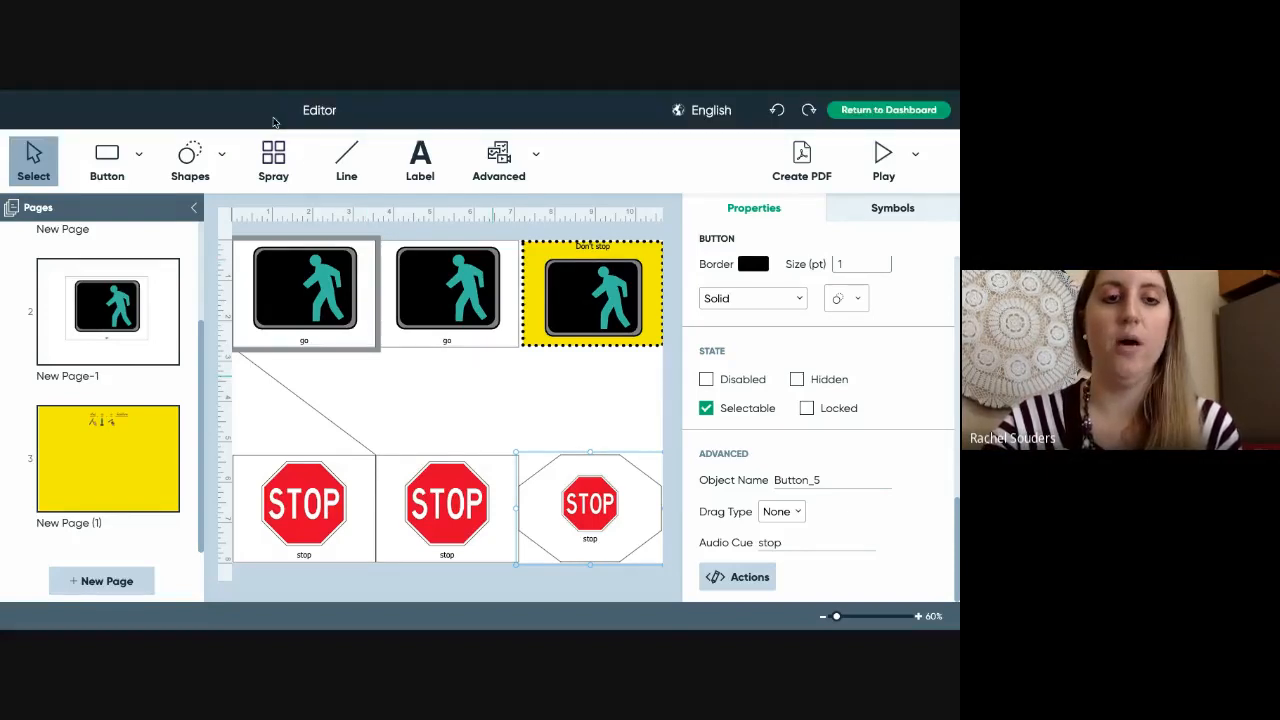
pyautogui.moveTo(165, 92)
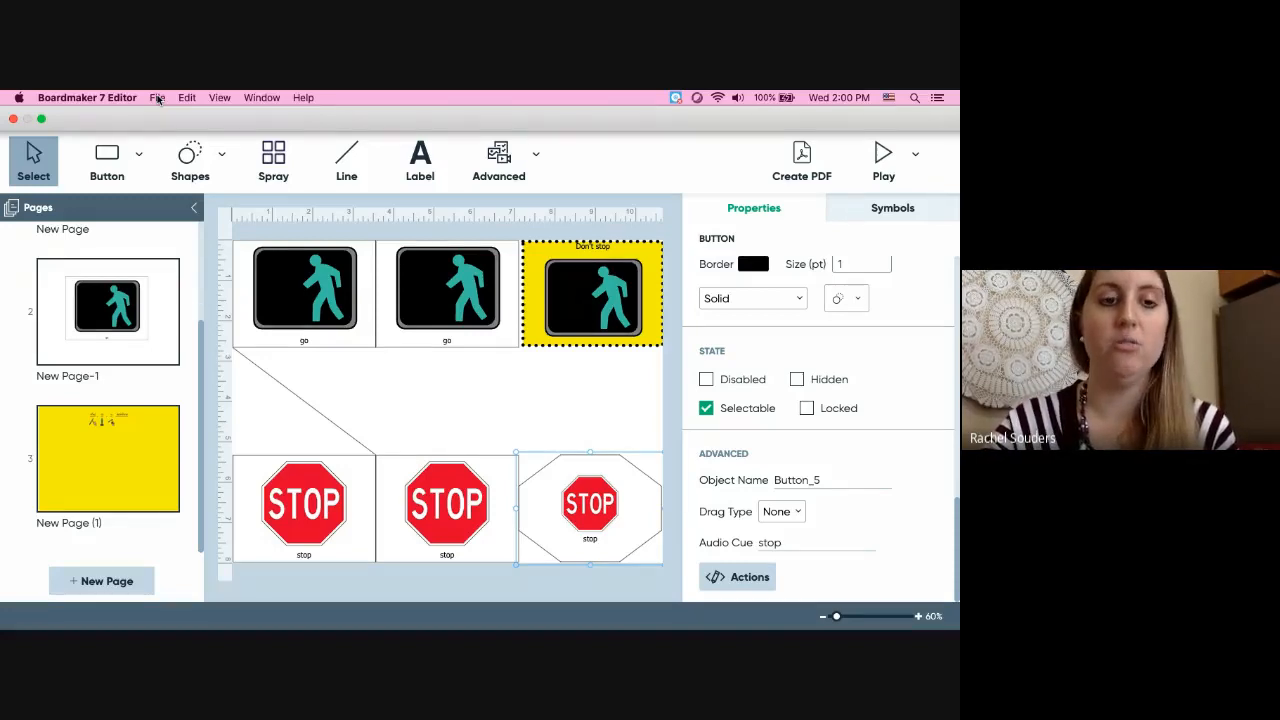
# - Save the activity under the new file name 'go and stop' via Save As
pyautogui.click(157, 99)
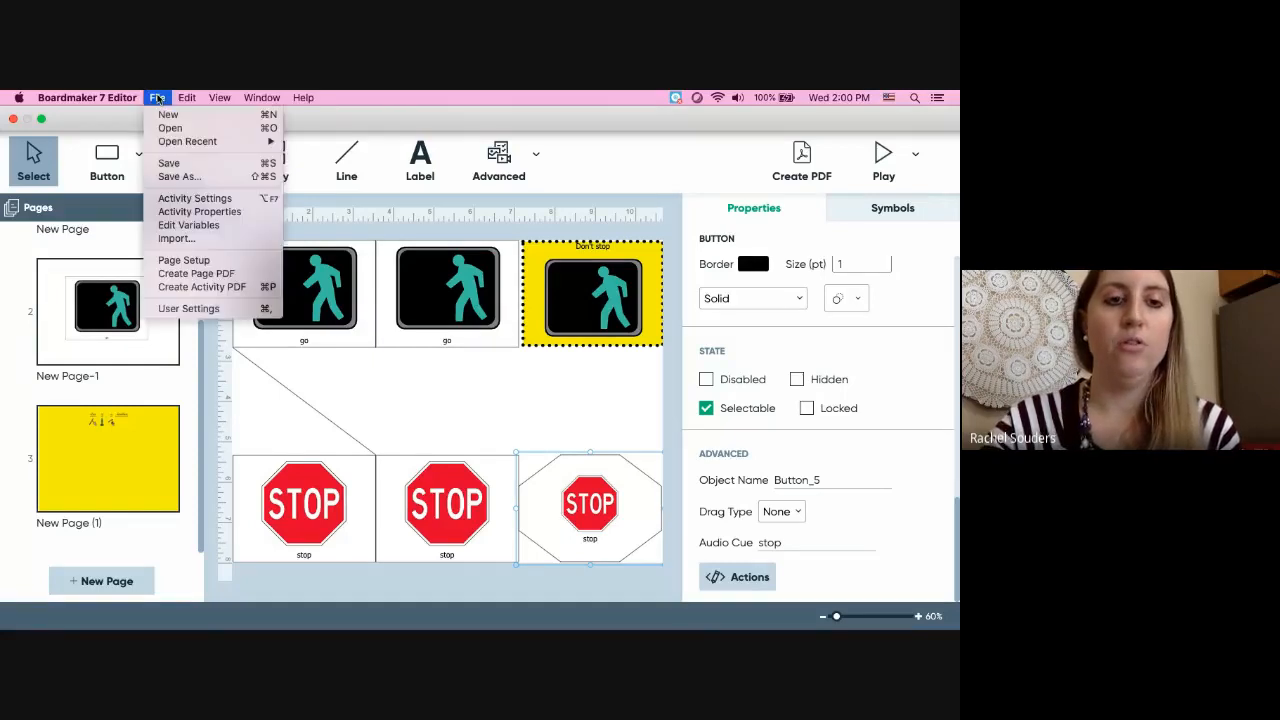
pyautogui.click(189, 181)
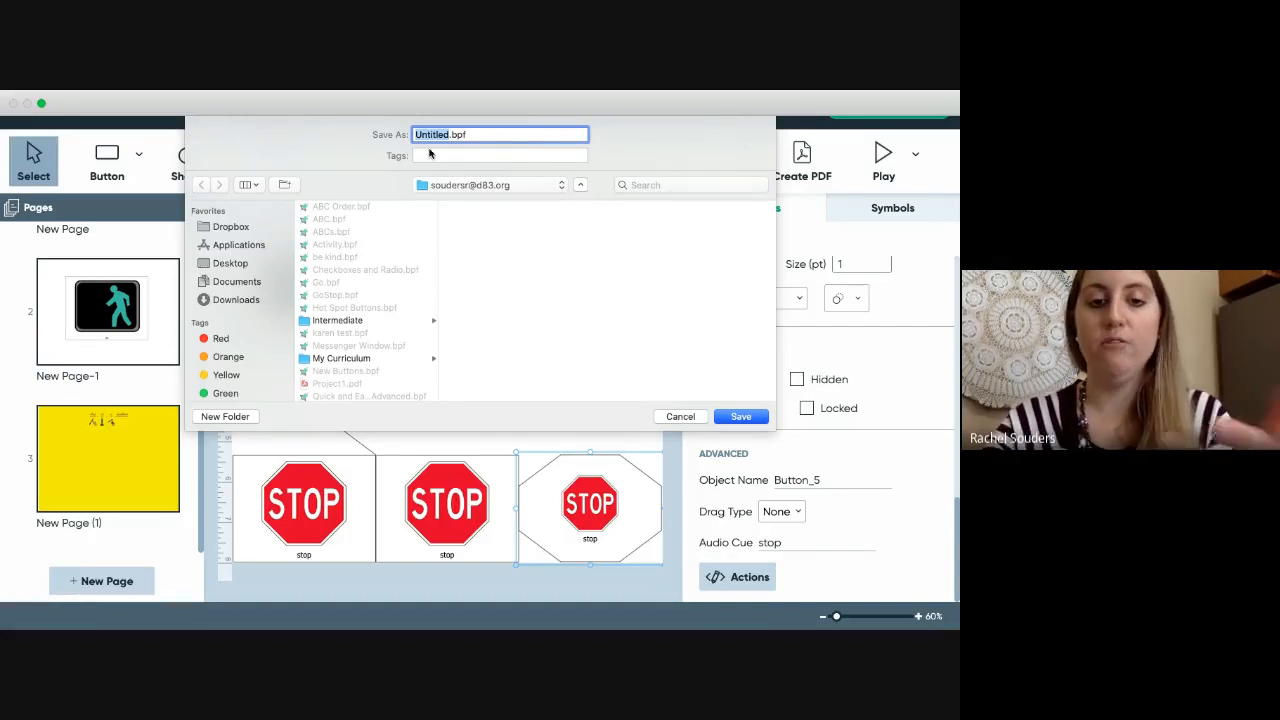
pyautogui.write('go and st')
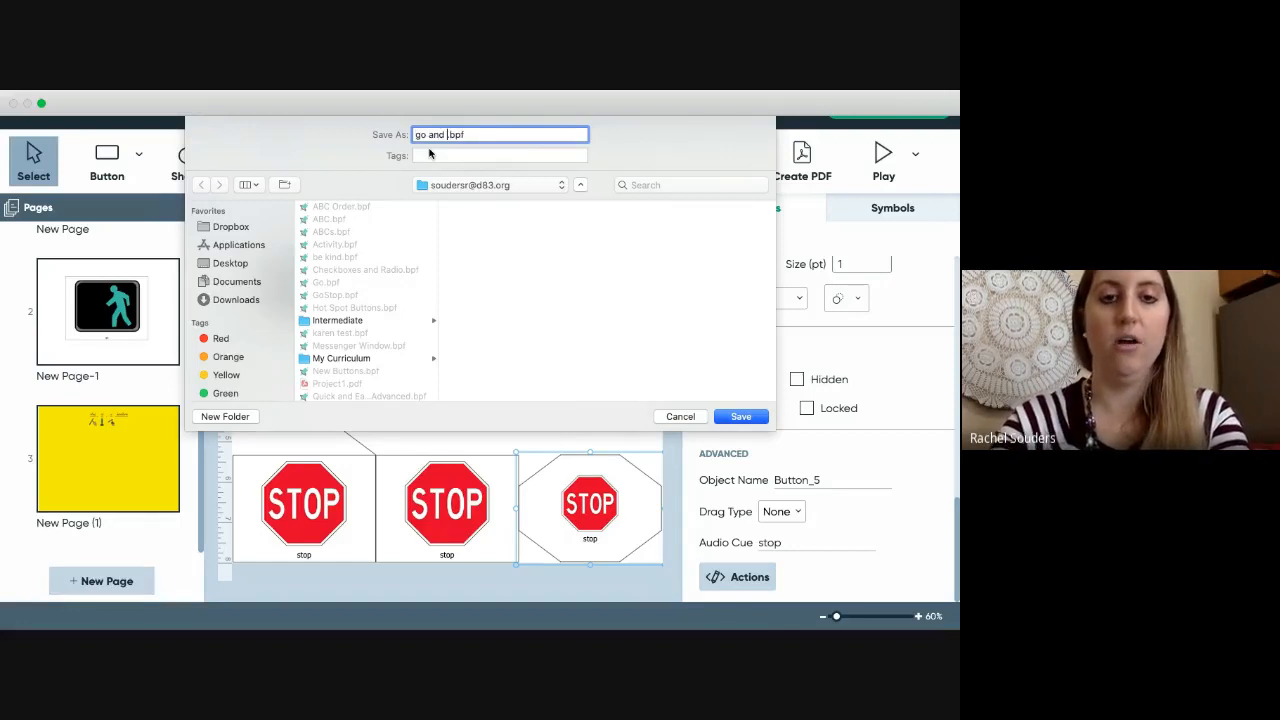
pyautogui.write('op')
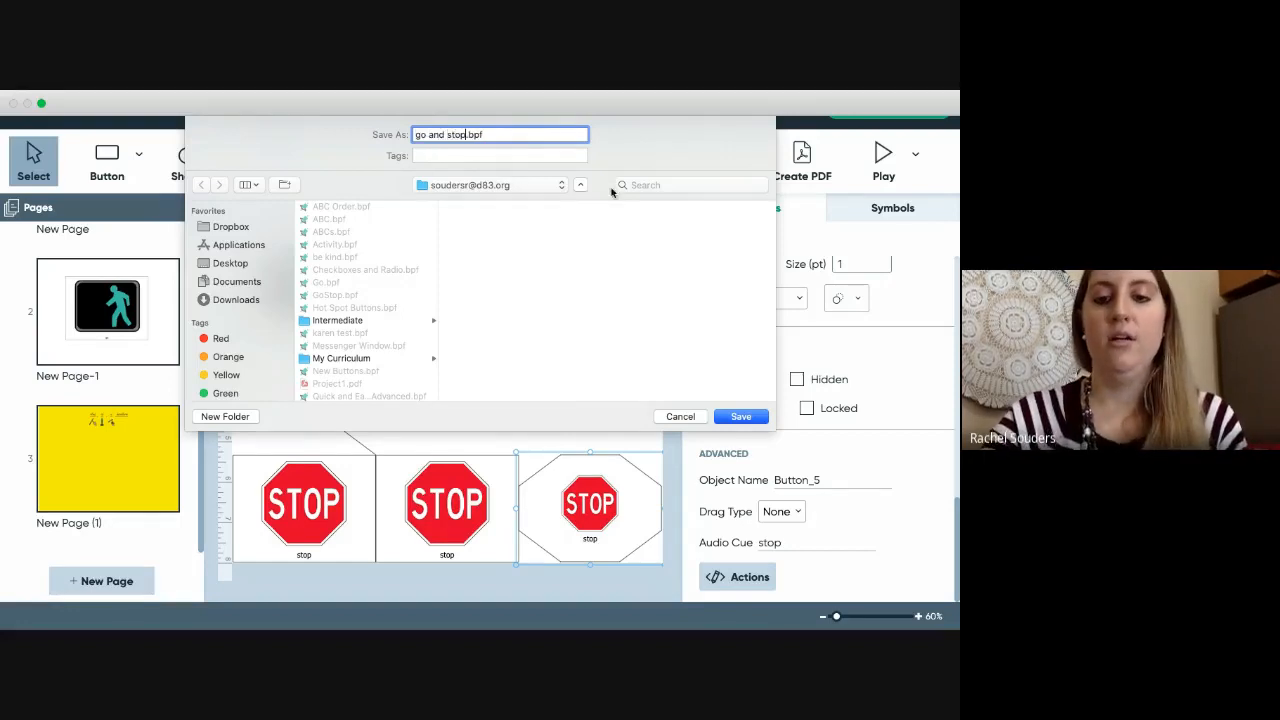
pyautogui.click(740, 416)
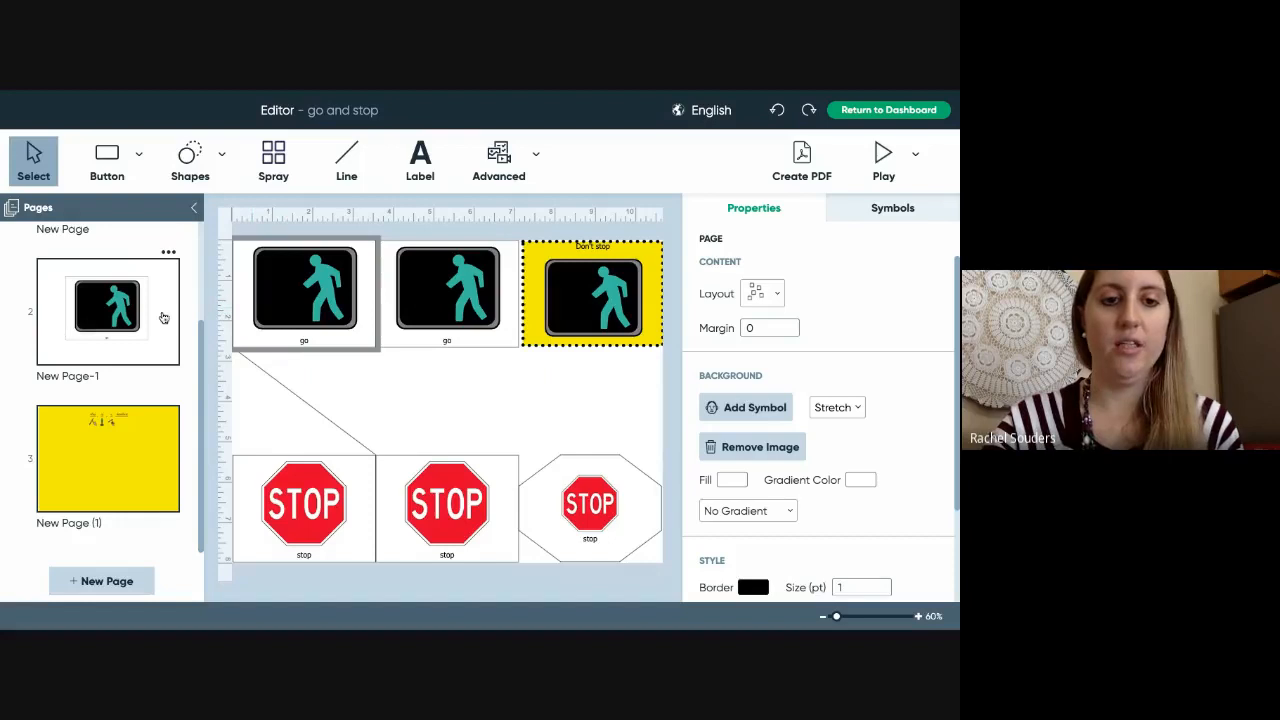
# - Set the border Style Size of the single go-signal page to 2 pt
pyautogui.click(126, 325)
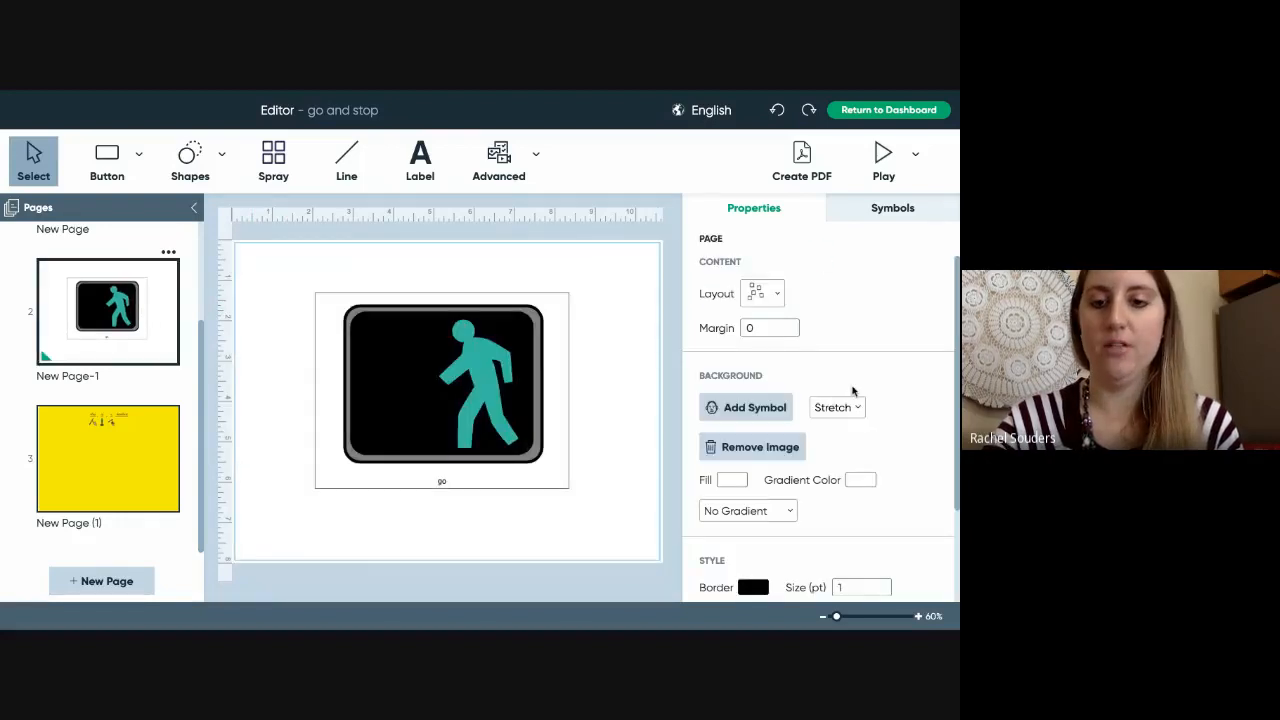
pyautogui.scroll(-2, 850, 395)
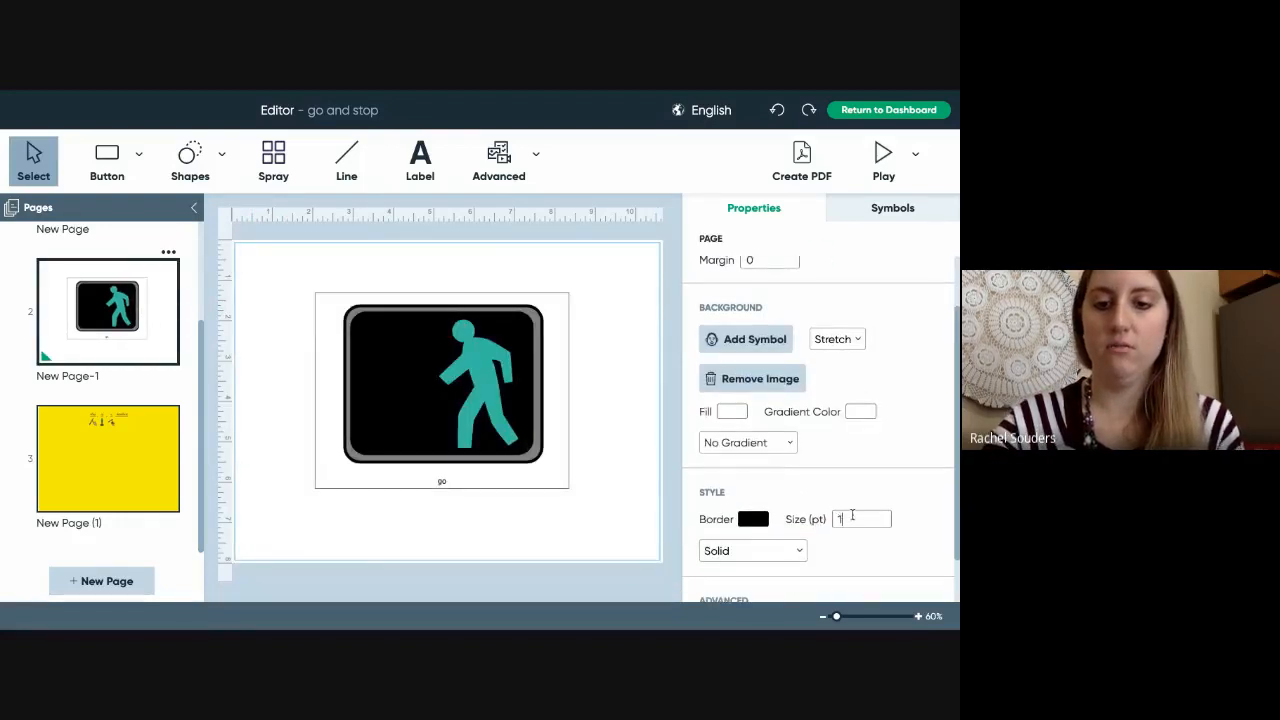
pyautogui.press('BackSpace')
pyautogui.write('2')
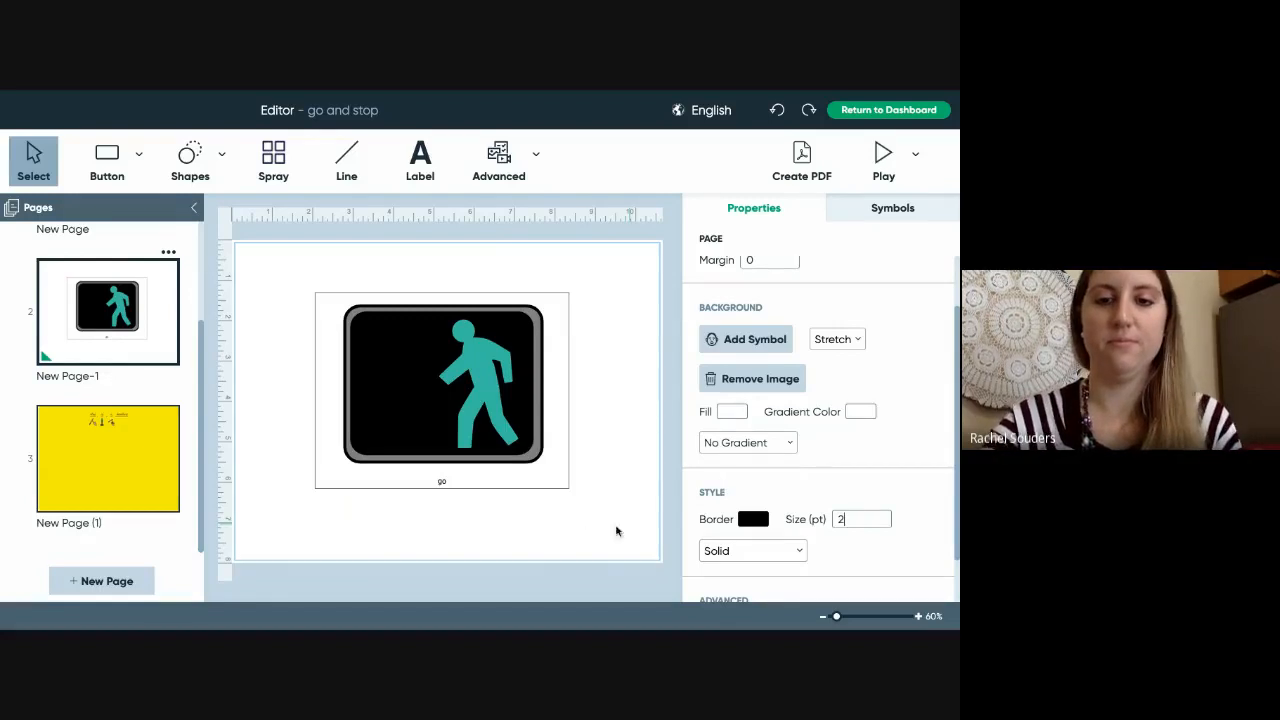
pyautogui.click(588, 531)
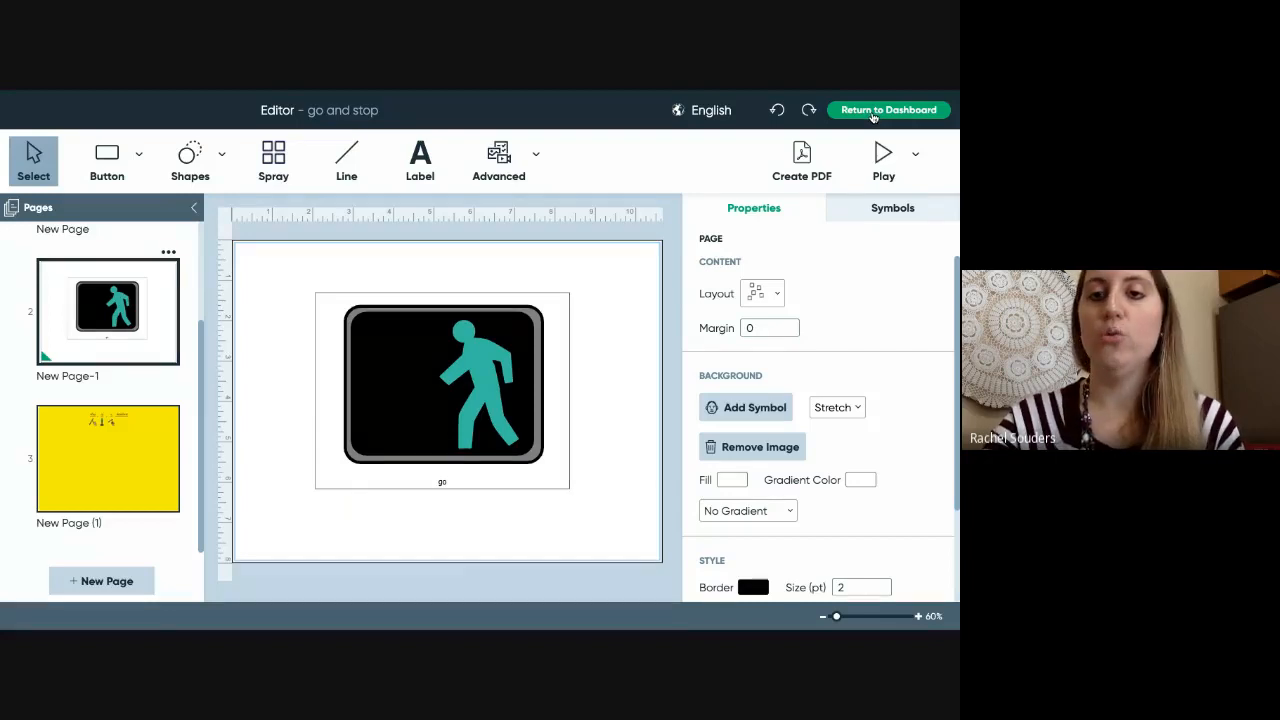
# - Start returning to the Dashboard, then cancel the unsaved-changes prompt to stay in the editor
pyautogui.click(873, 116)
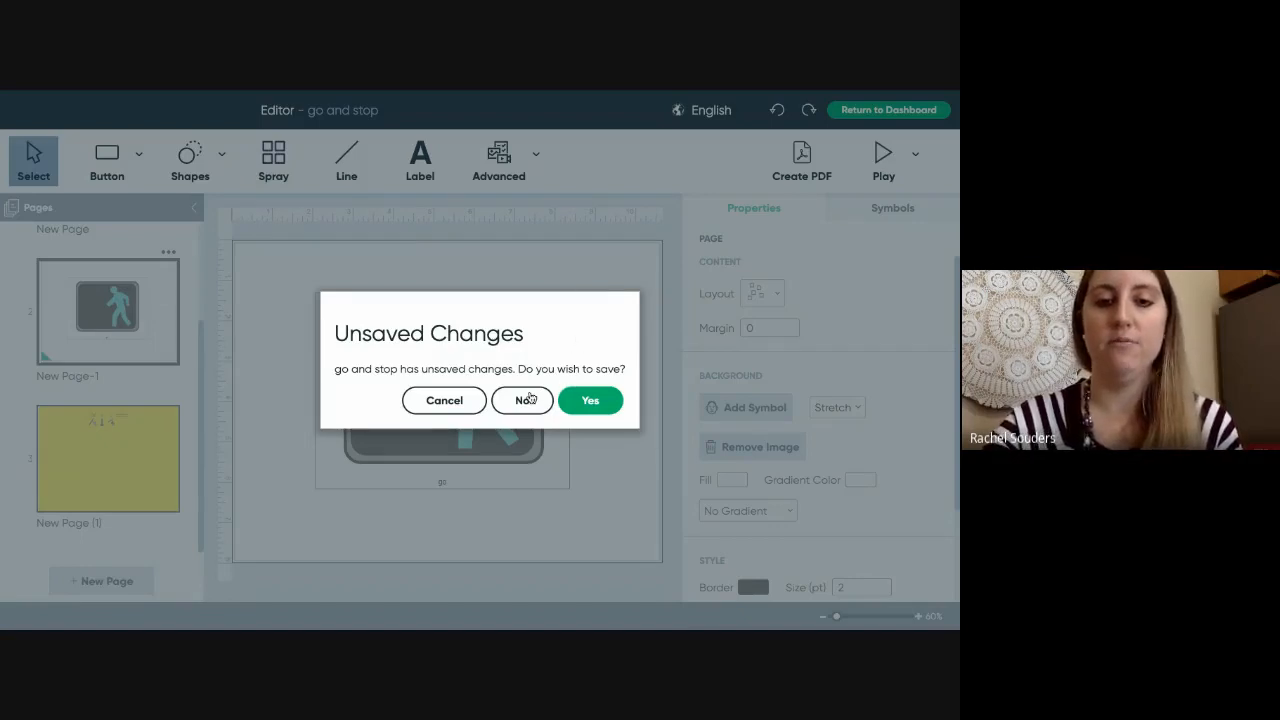
pyautogui.click(467, 404)
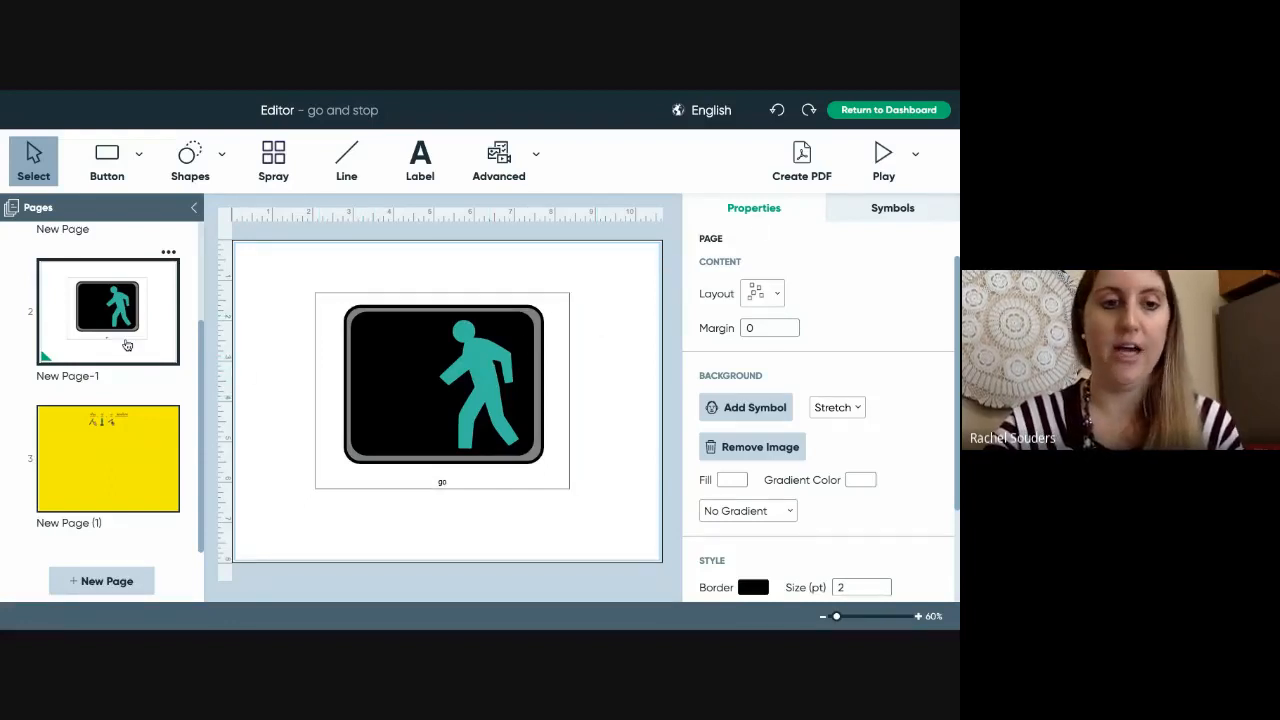
pyautogui.scroll(1, 127, 344)
pyautogui.scroll(1, 127, 344)
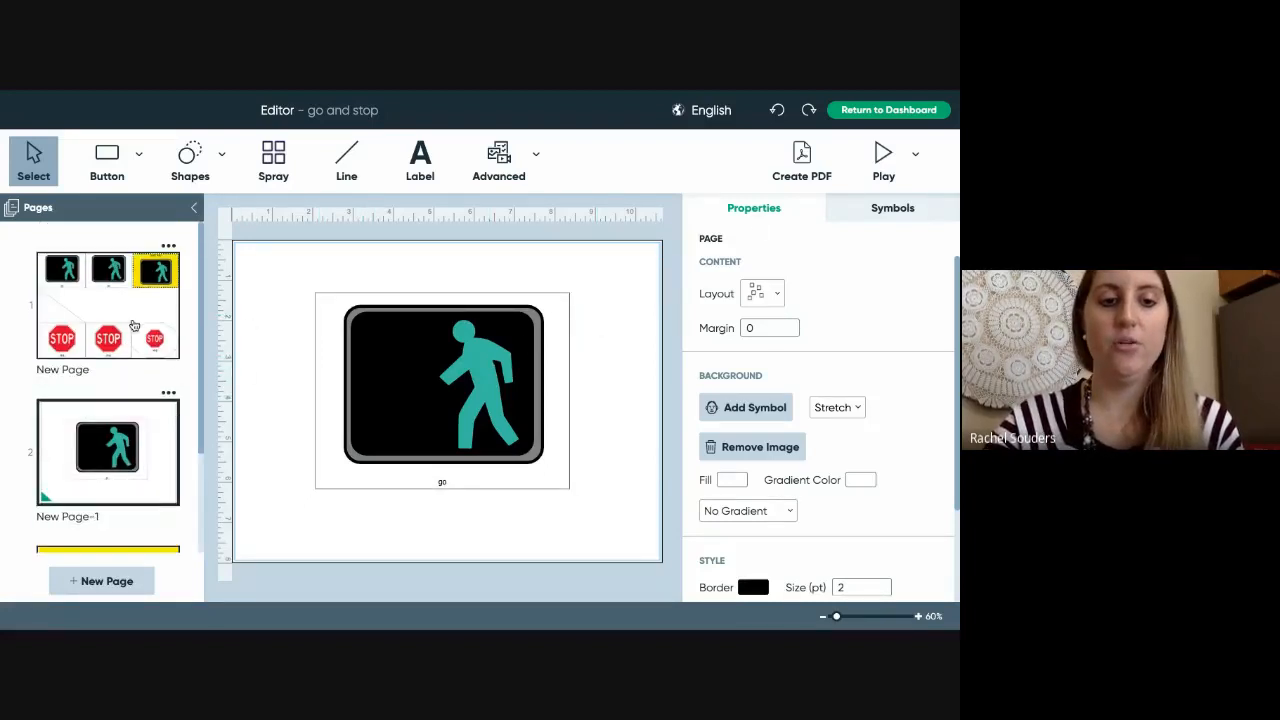
# - On the go and stop grid page, move the two left stop signs up and right
pyautogui.click(130, 312)
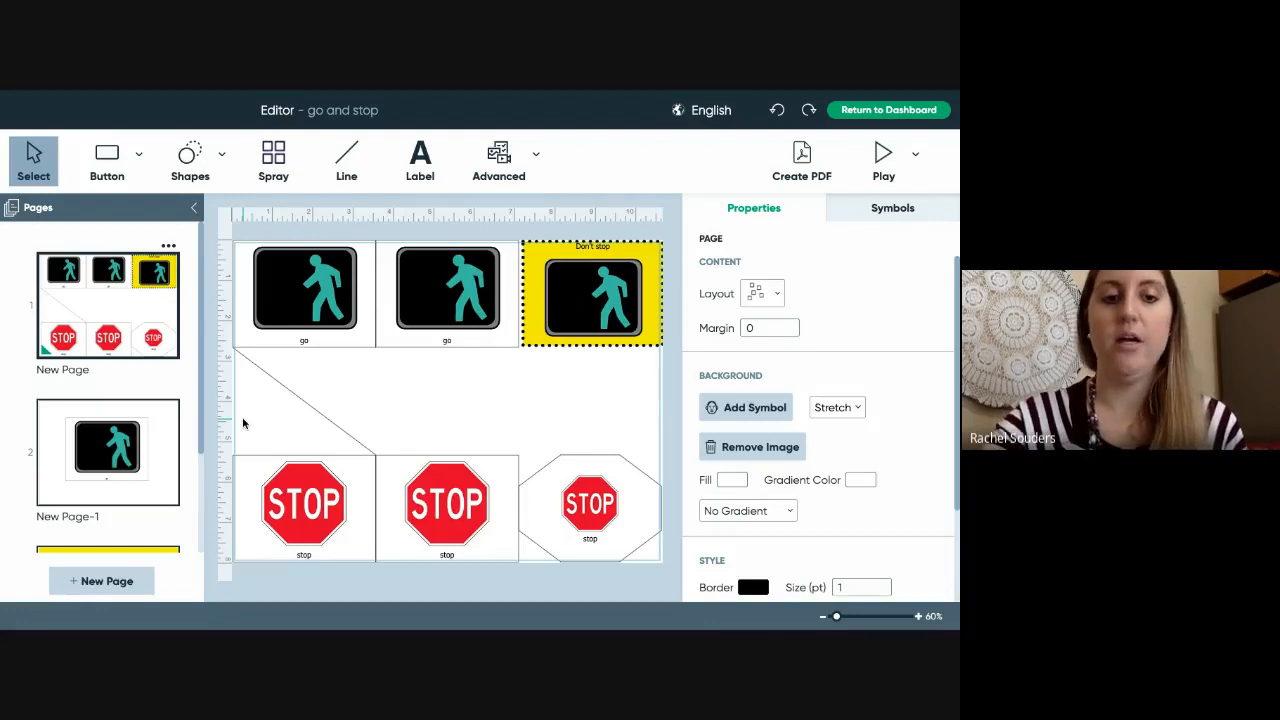
pyautogui.moveTo(243, 423); pyautogui.dragTo(515, 554)
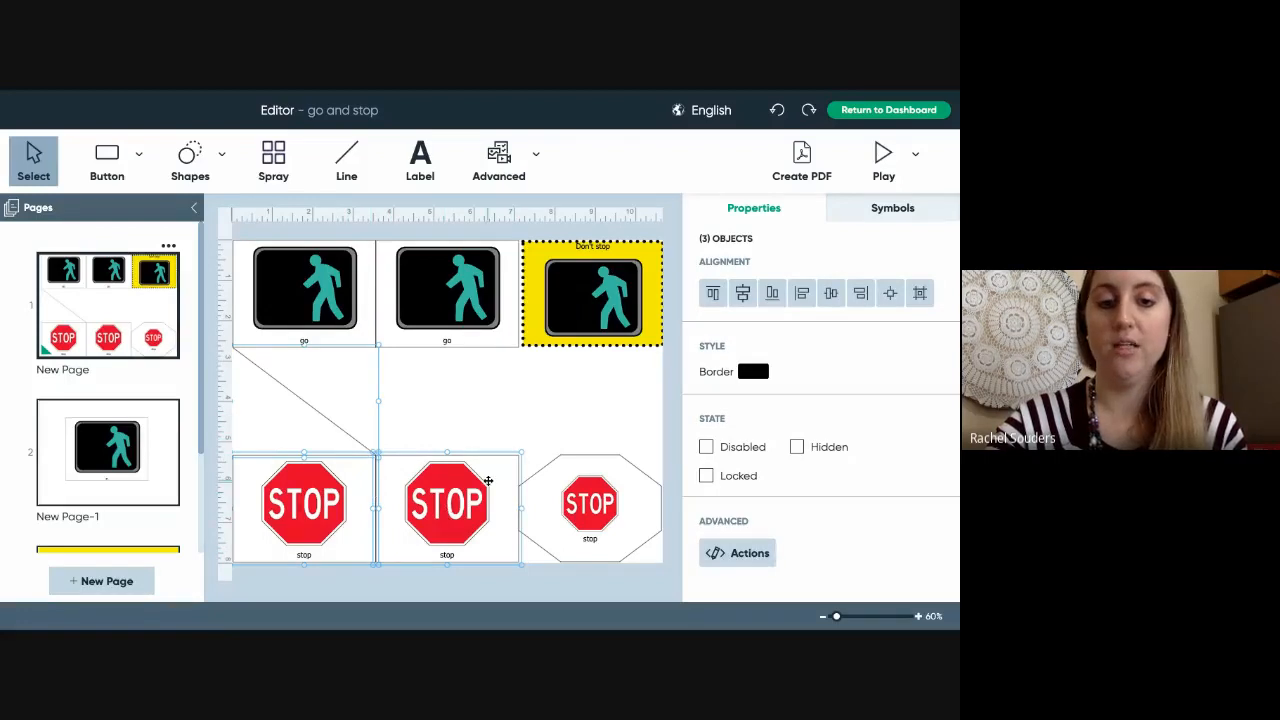
pyautogui.moveTo(488, 481); pyautogui.dragTo(492, 408)
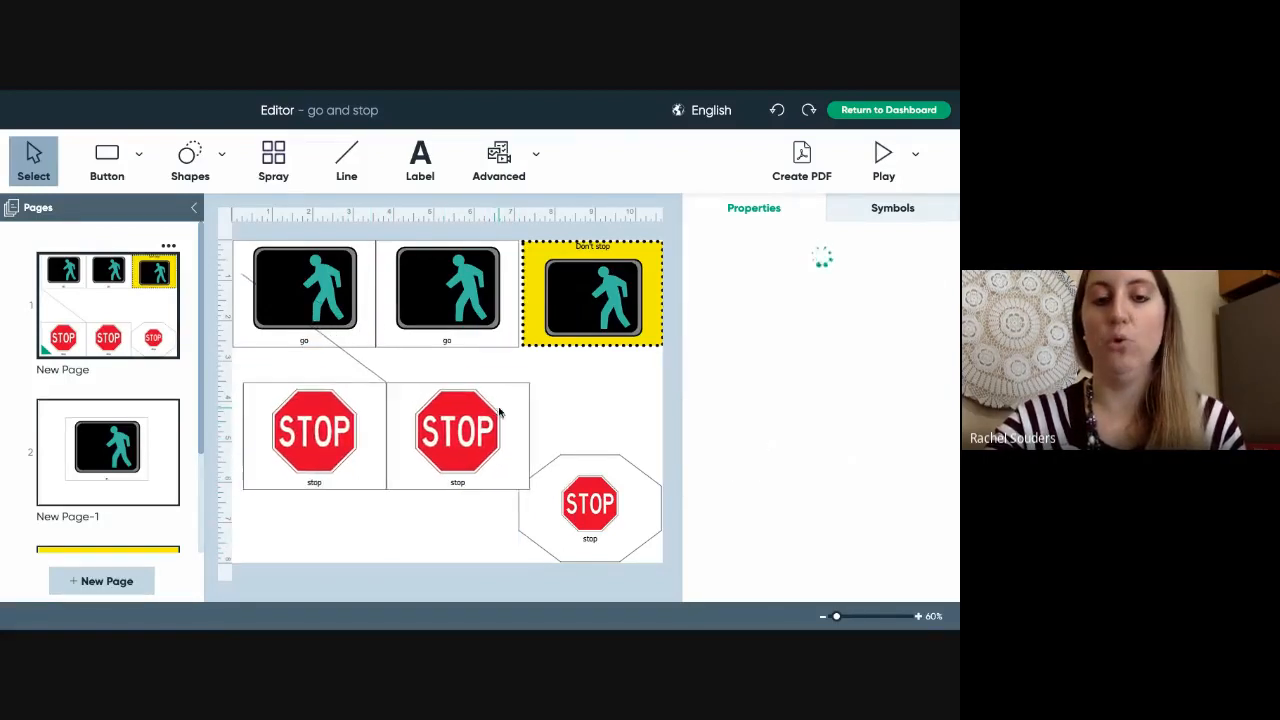
pyautogui.click(598, 403)
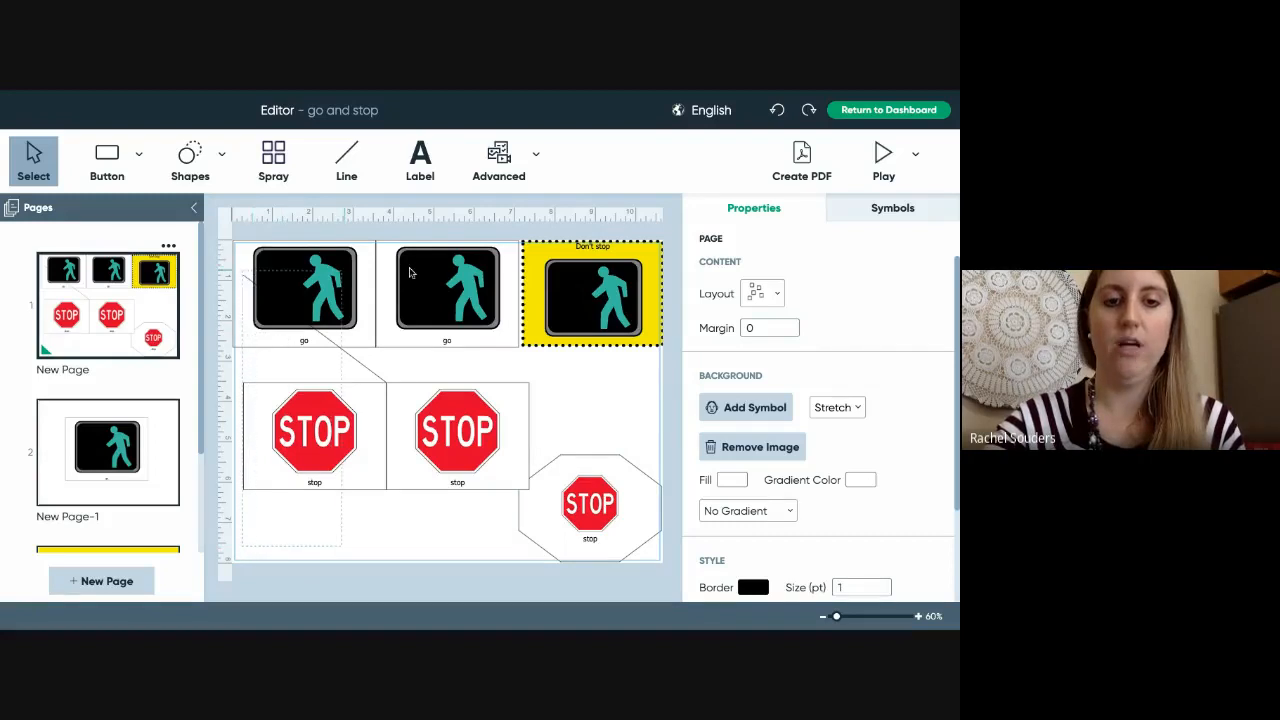
# - Select all six buttons on the page and delete them
pyautogui.click(668, 268)
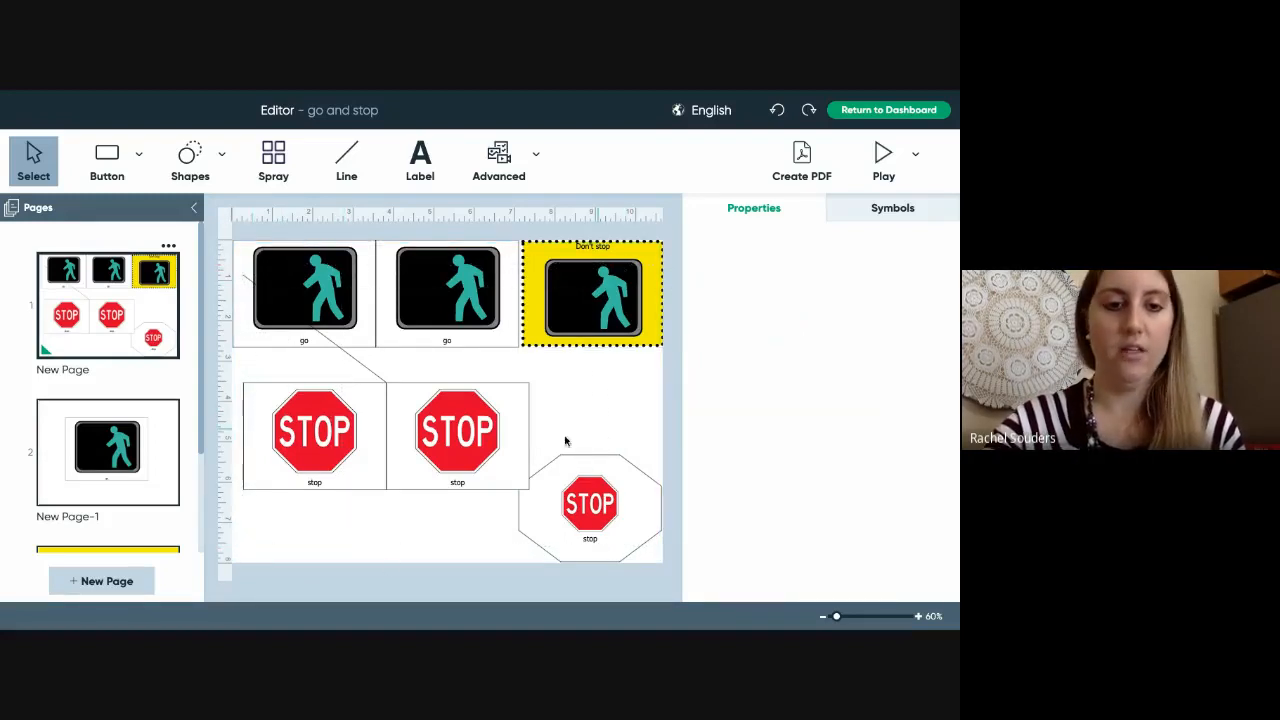
pyautogui.moveTo(312, 538); pyautogui.dragTo(648, 272)
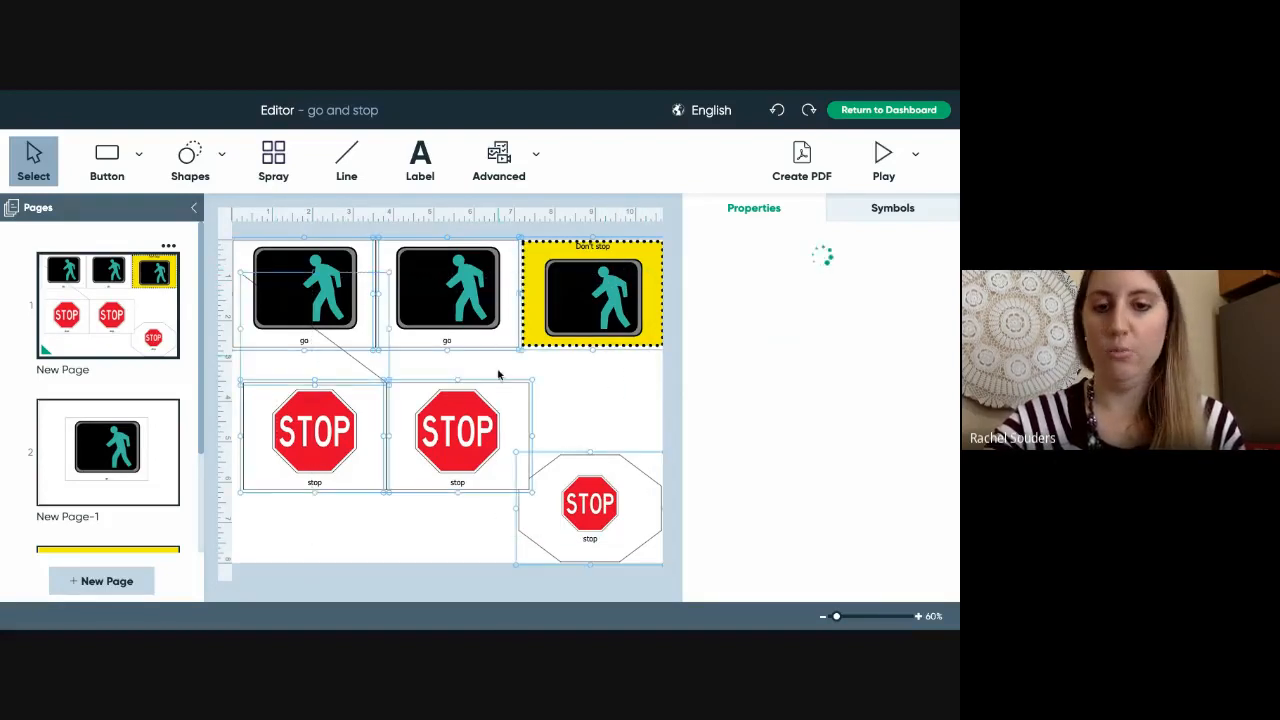
pyautogui.press('Delete')
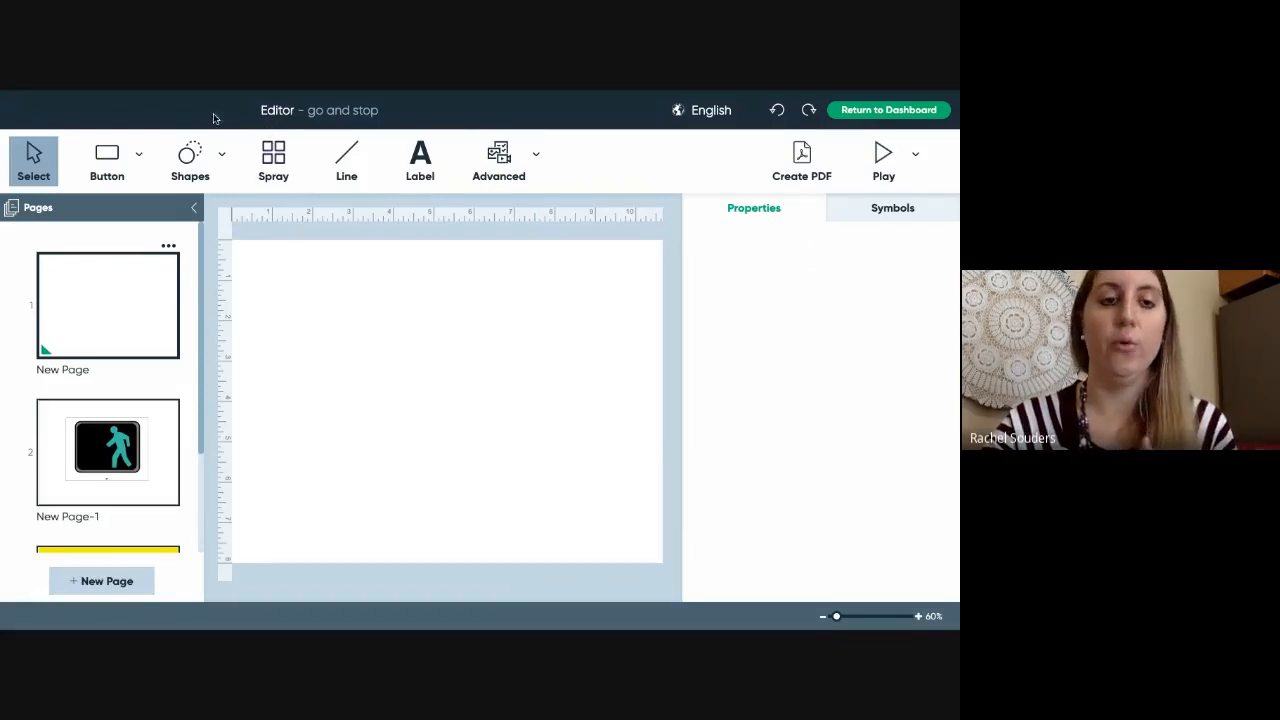
# - Create 'go and stop.pdf' in Documents with Open After Creating ticked
pyautogui.click(157, 97)
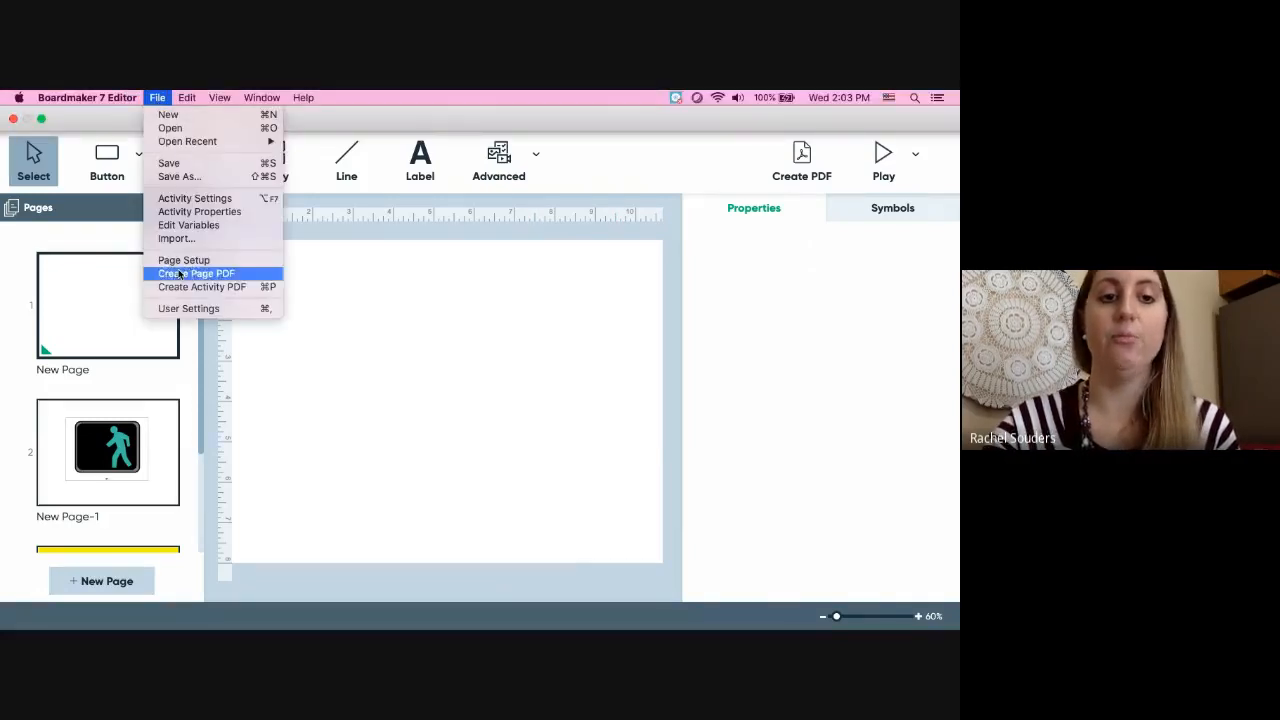
pyautogui.click(348, 347)
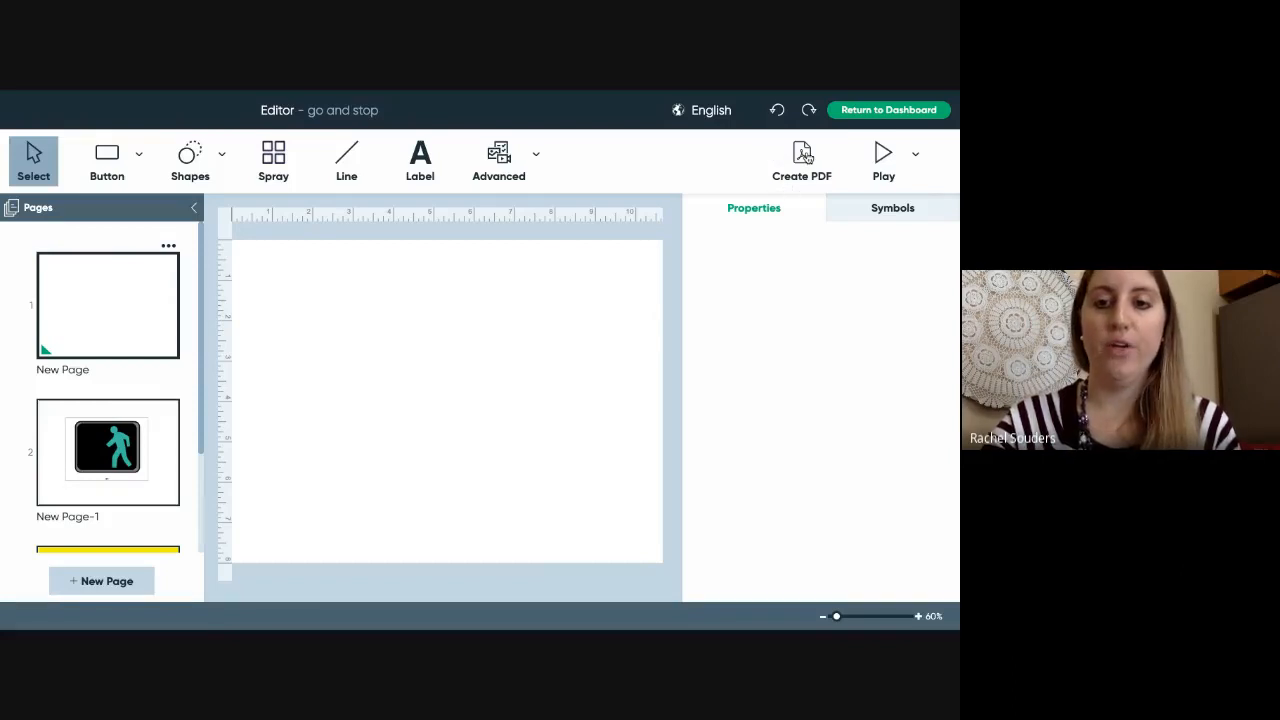
pyautogui.click(806, 156)
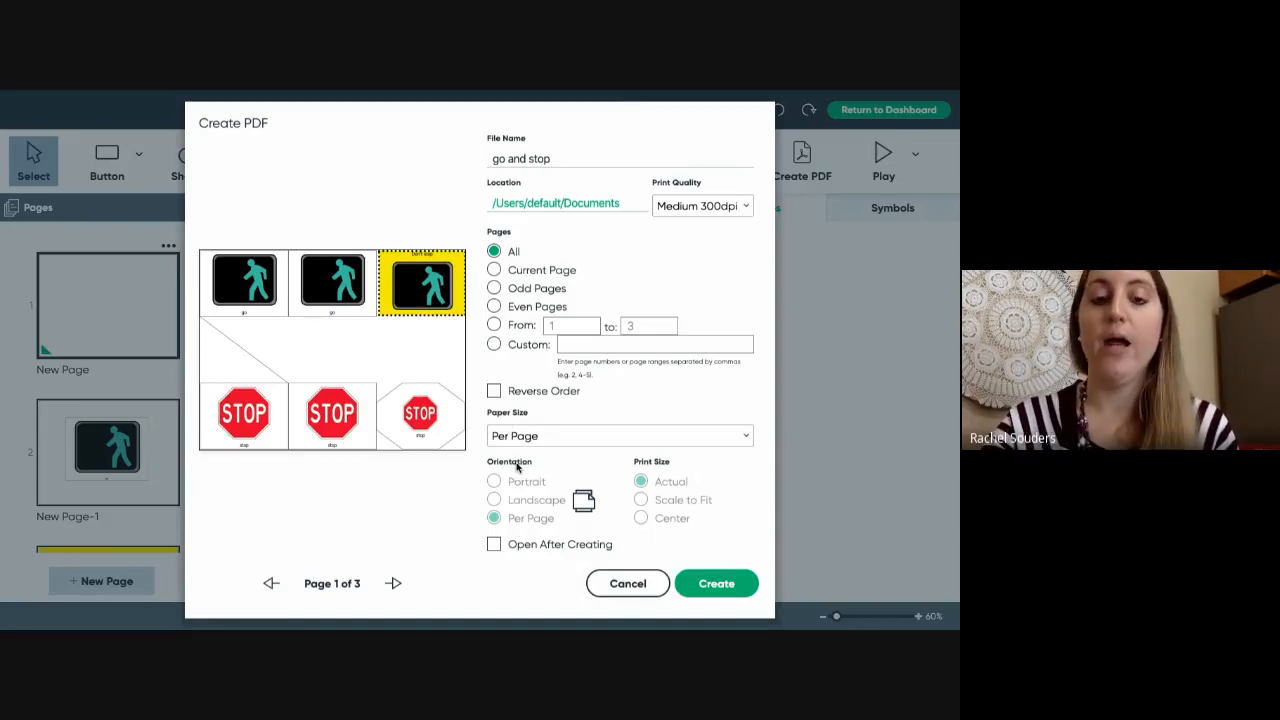
pyautogui.click(493, 545)
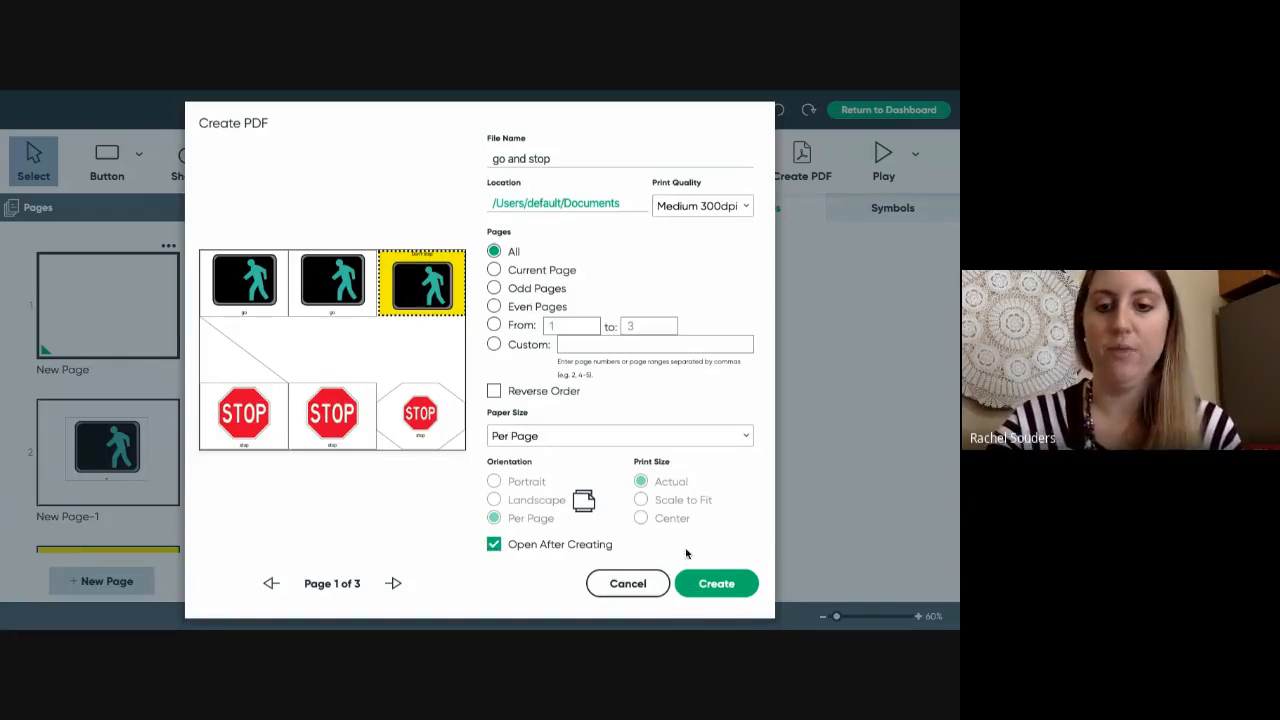
pyautogui.click(714, 585)
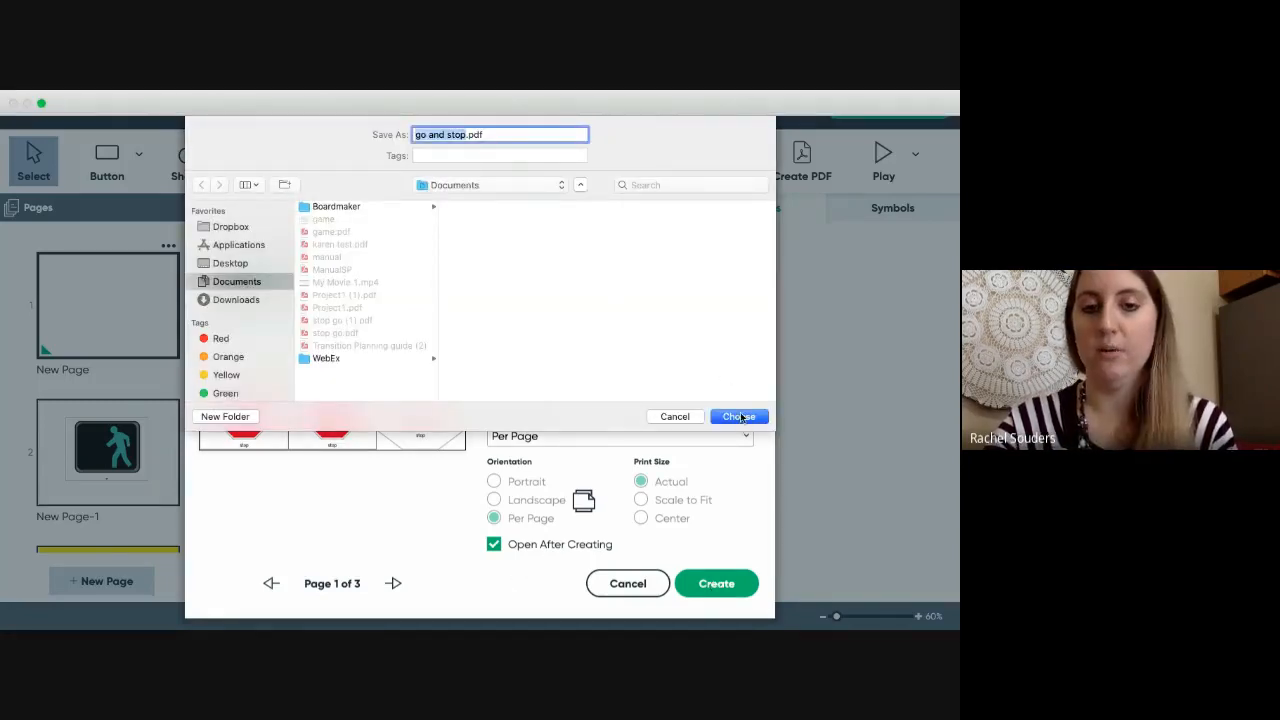
pyautogui.click(740, 417)
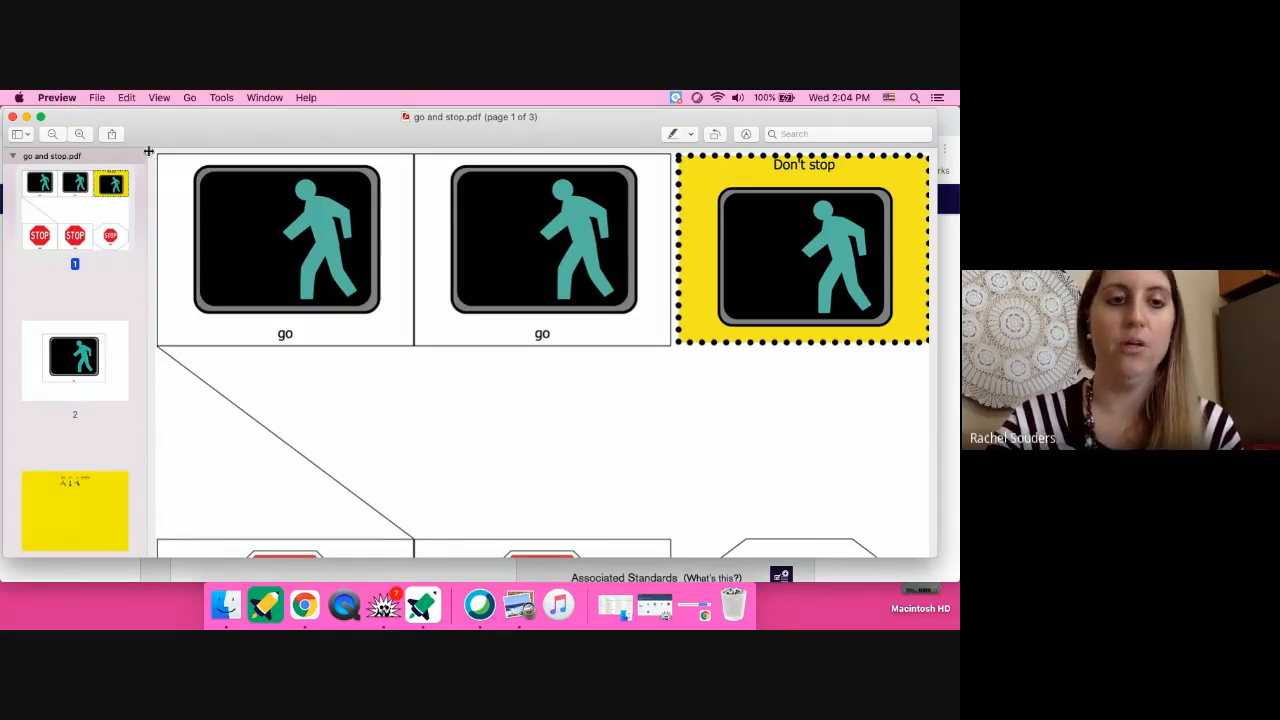
# - Bring up the Print dialog for go and stop.pdf in Preview, cancel it, and switch back to Boardmaker
pyautogui.click(97, 96)
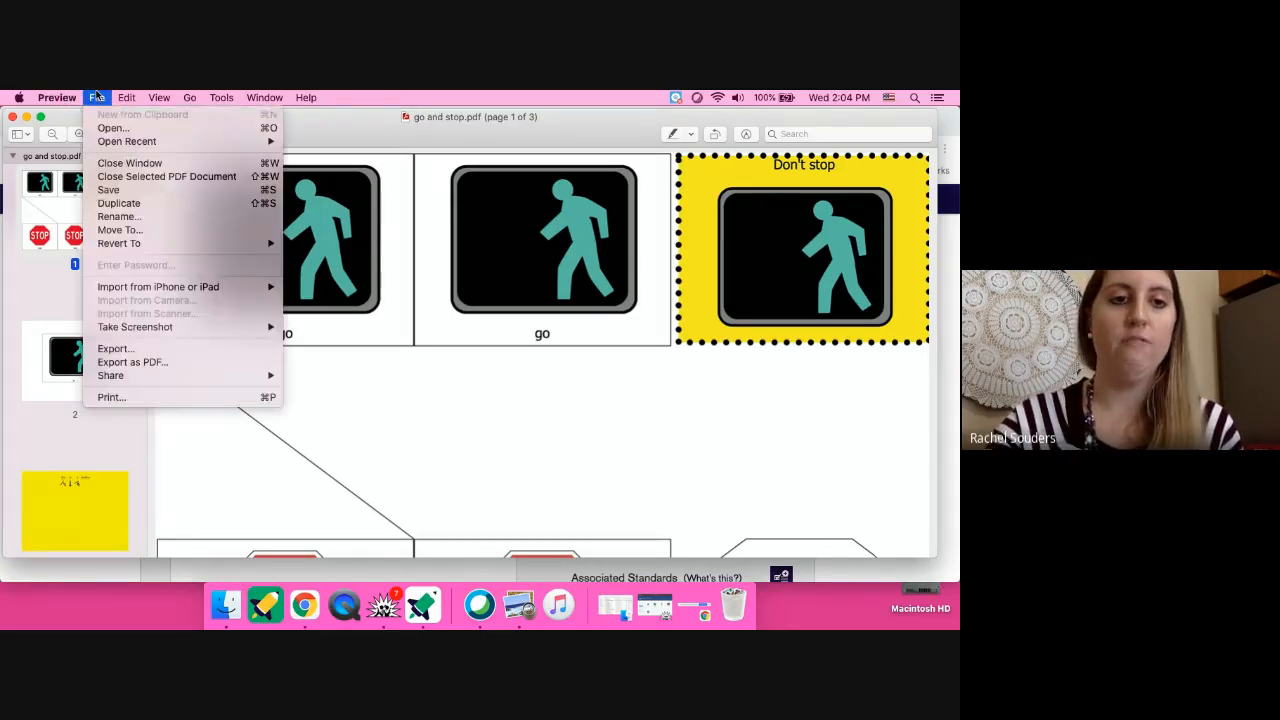
pyautogui.click(116, 398)
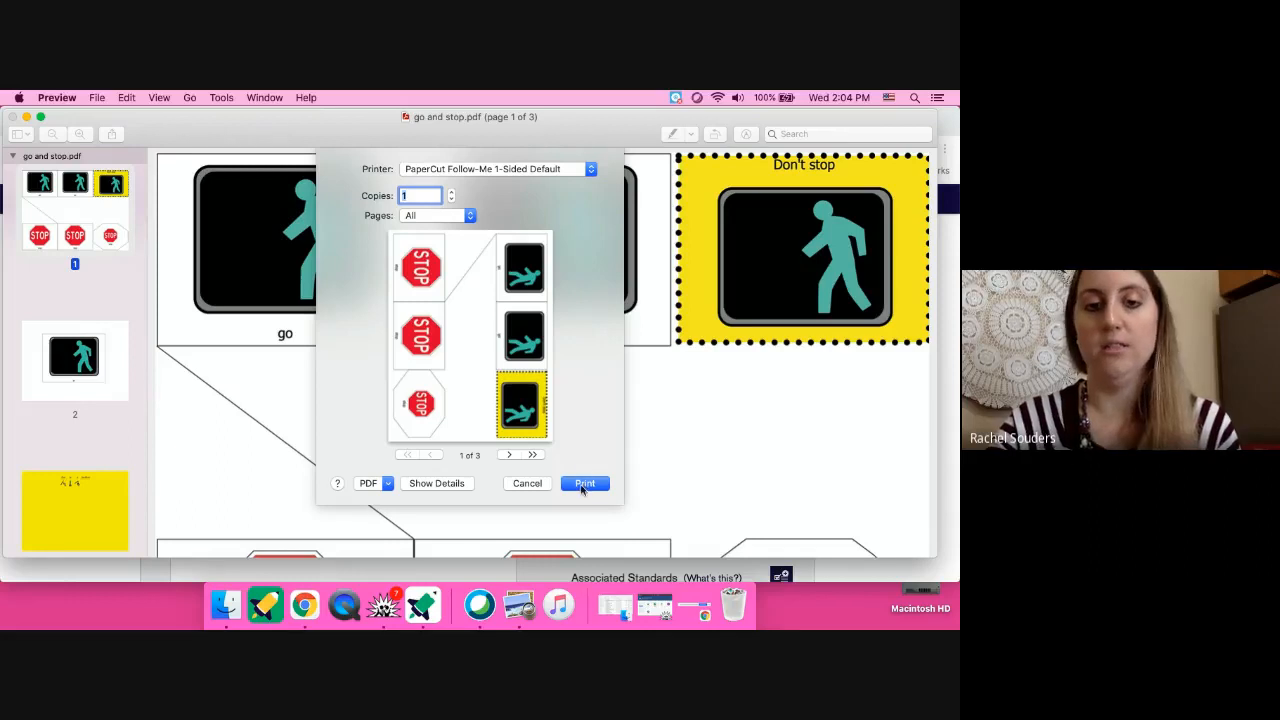
pyautogui.click(525, 484)
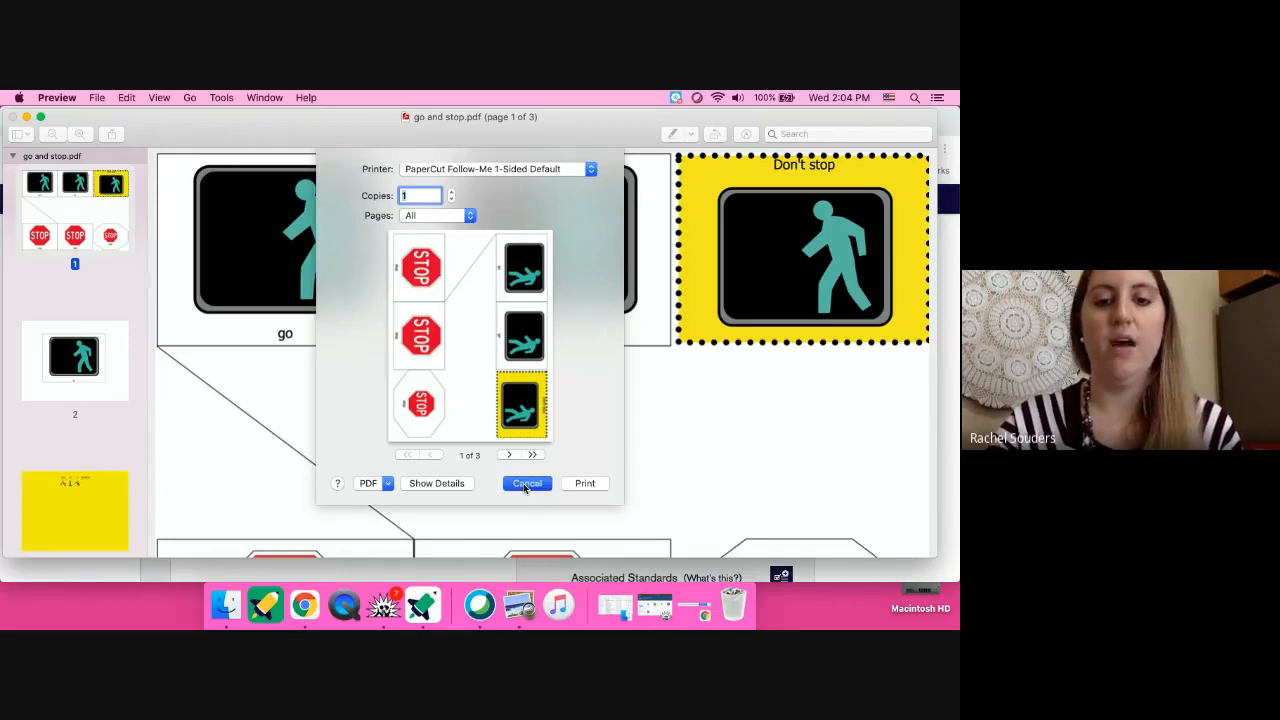
pyautogui.click(422, 604)
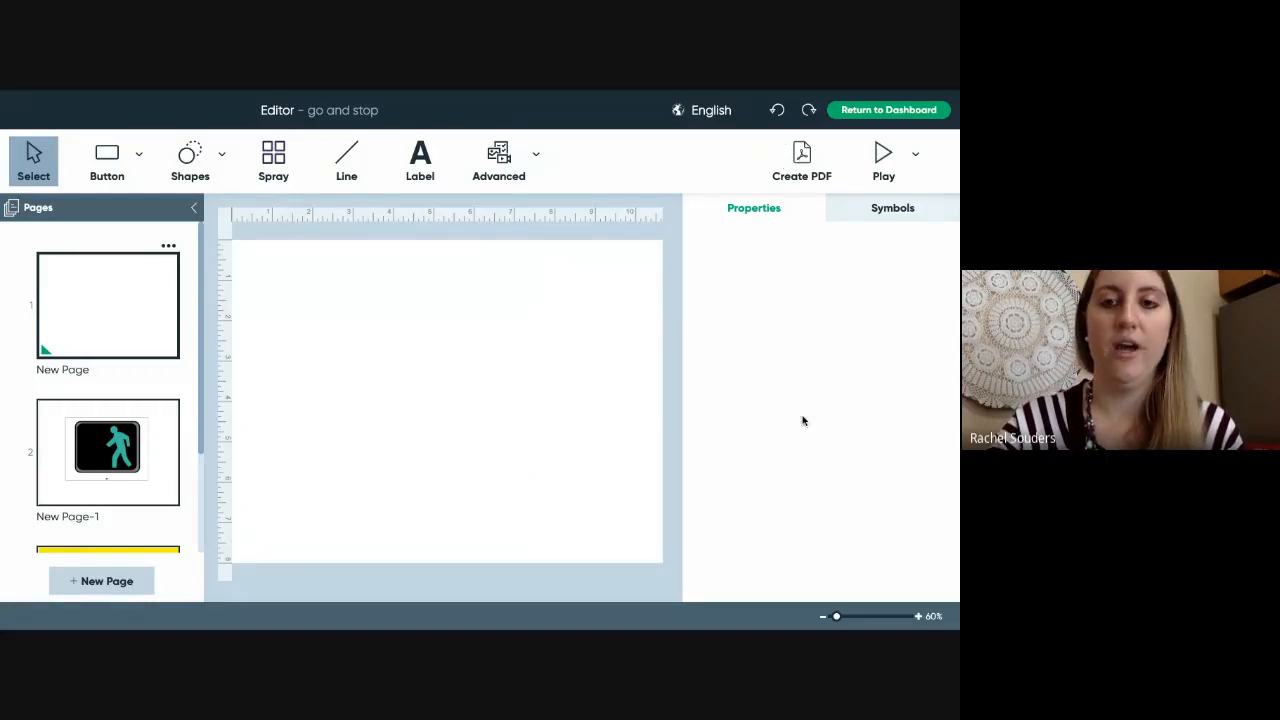
# - Return to the Dashboard discarding unsaved changes, then exit full screen
pyautogui.click(862, 112)
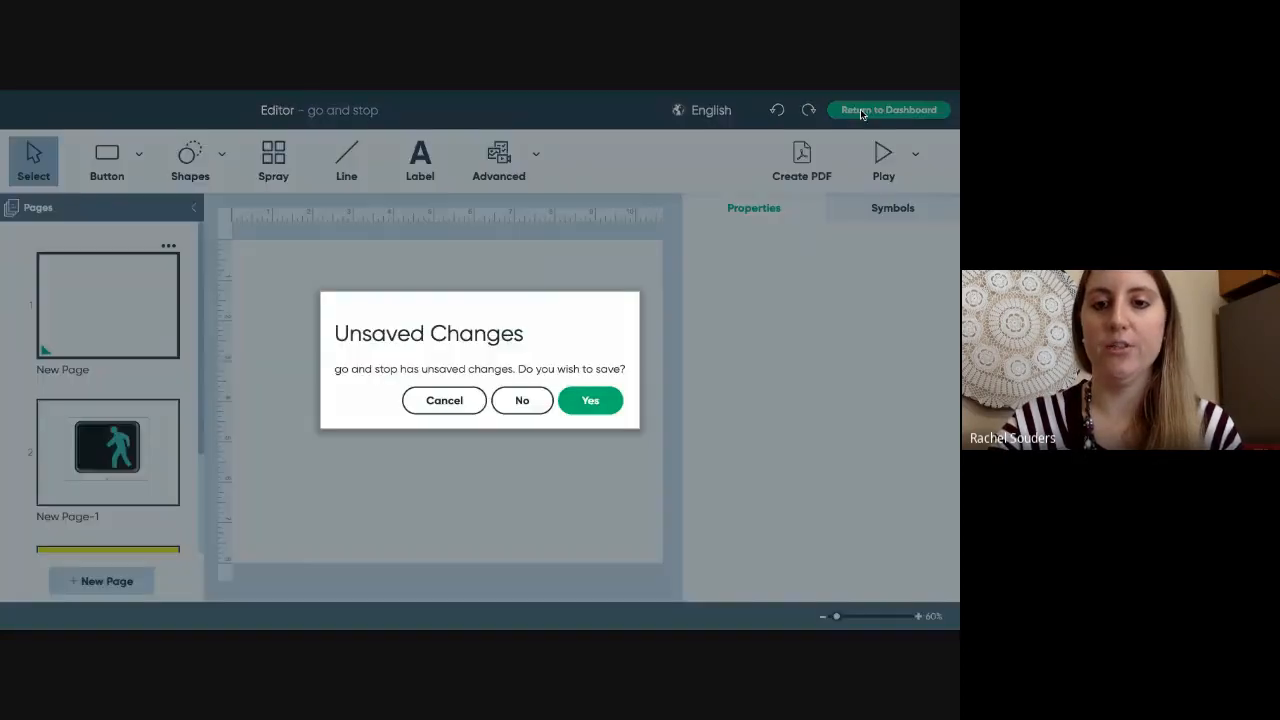
pyautogui.click(518, 401)
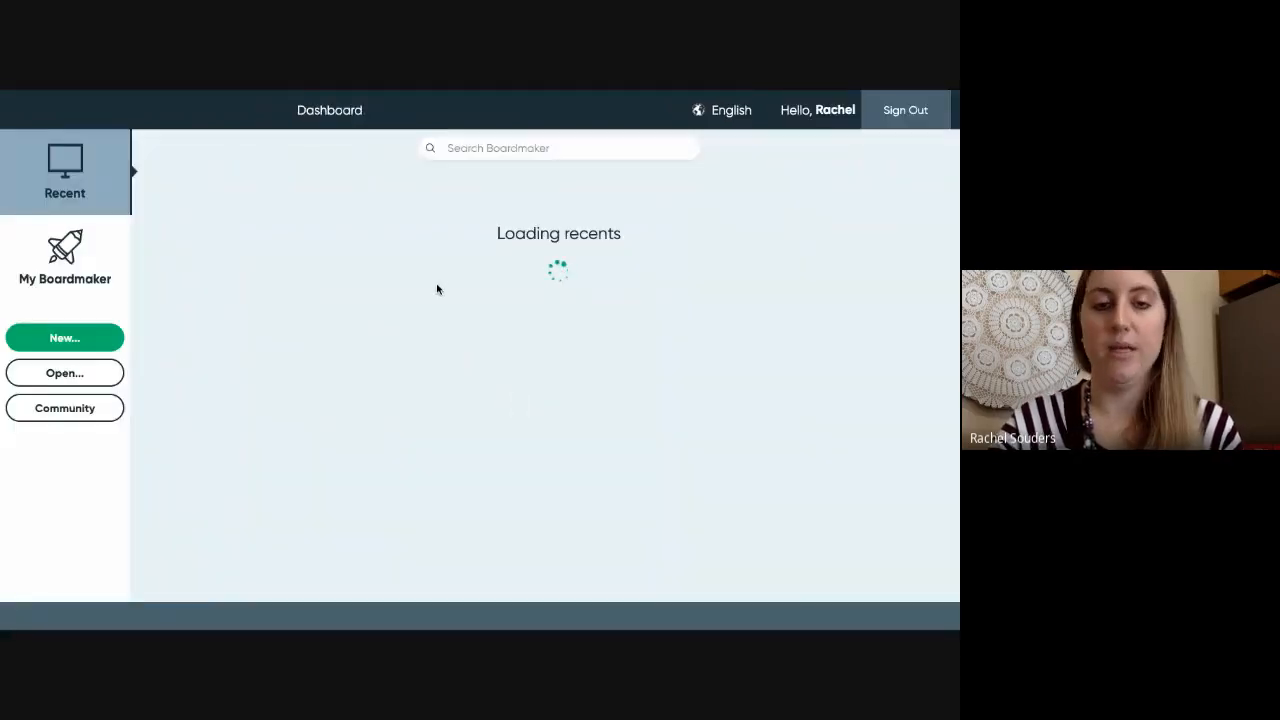
pyautogui.moveTo(118, 95)
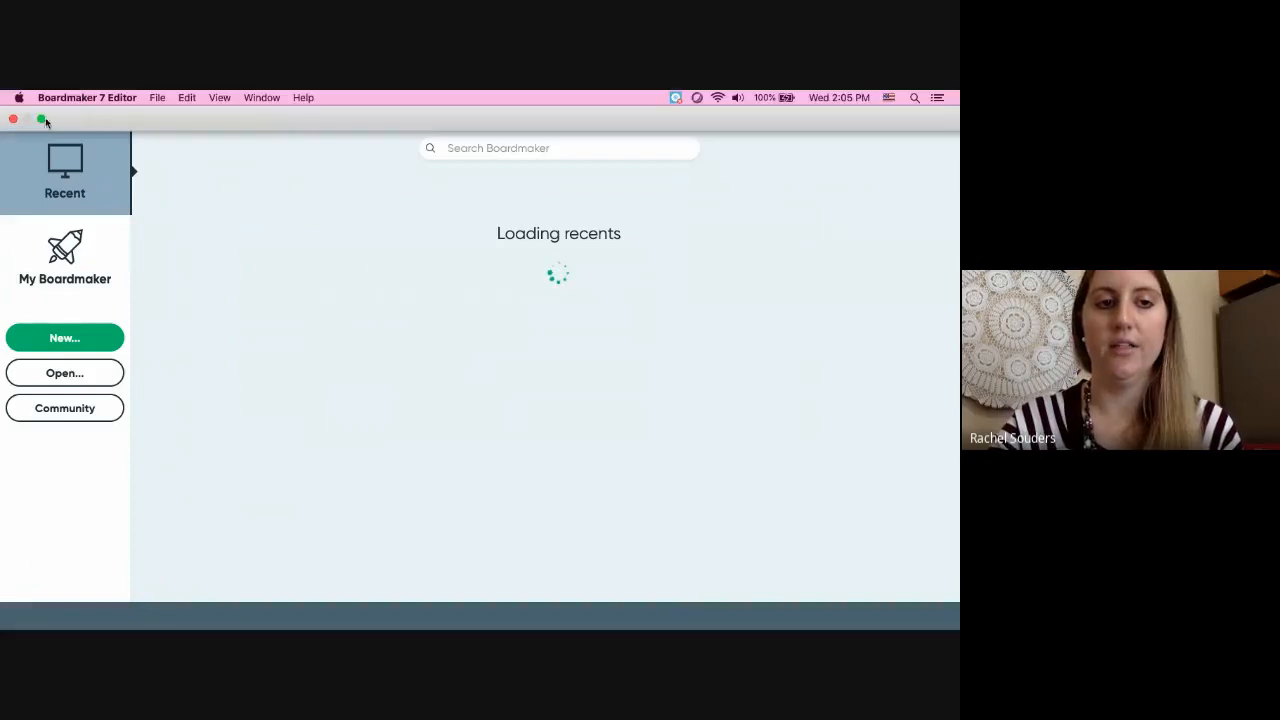
pyautogui.click(43, 117)
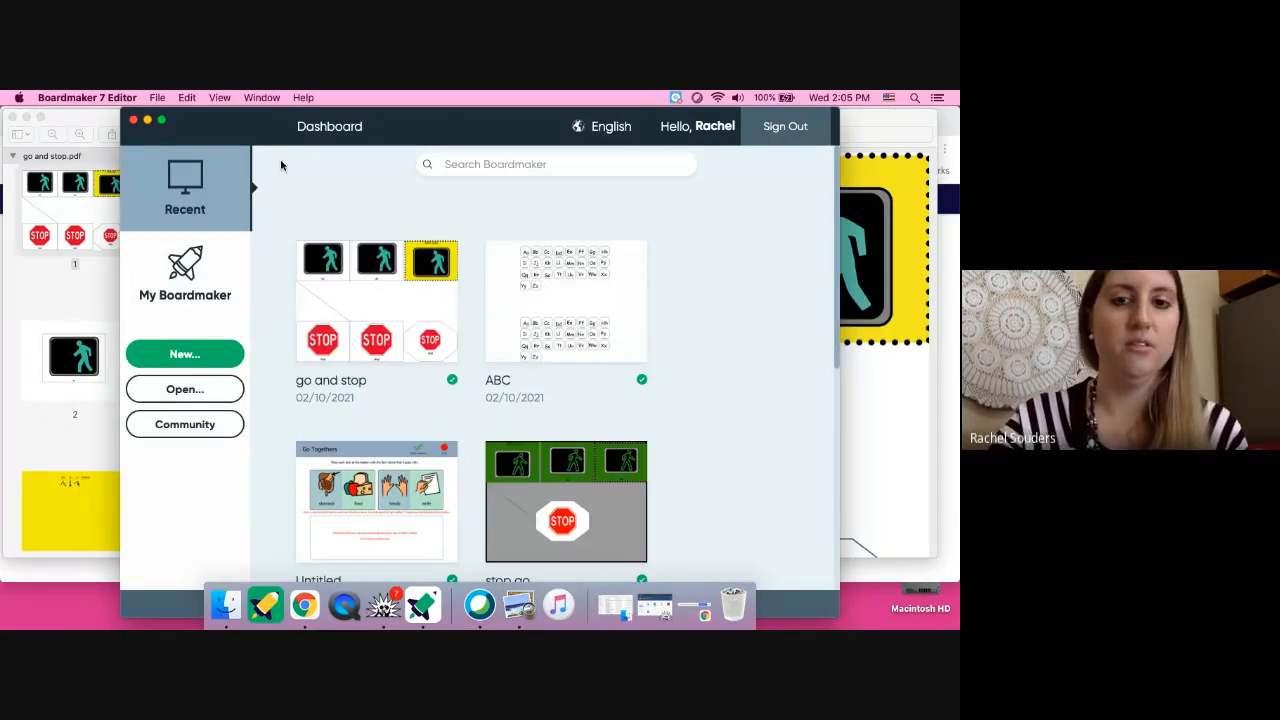
# - Switch to the Google Meet tab in Chrome and bring up the You are presenting controls
pyautogui.click(303, 607)
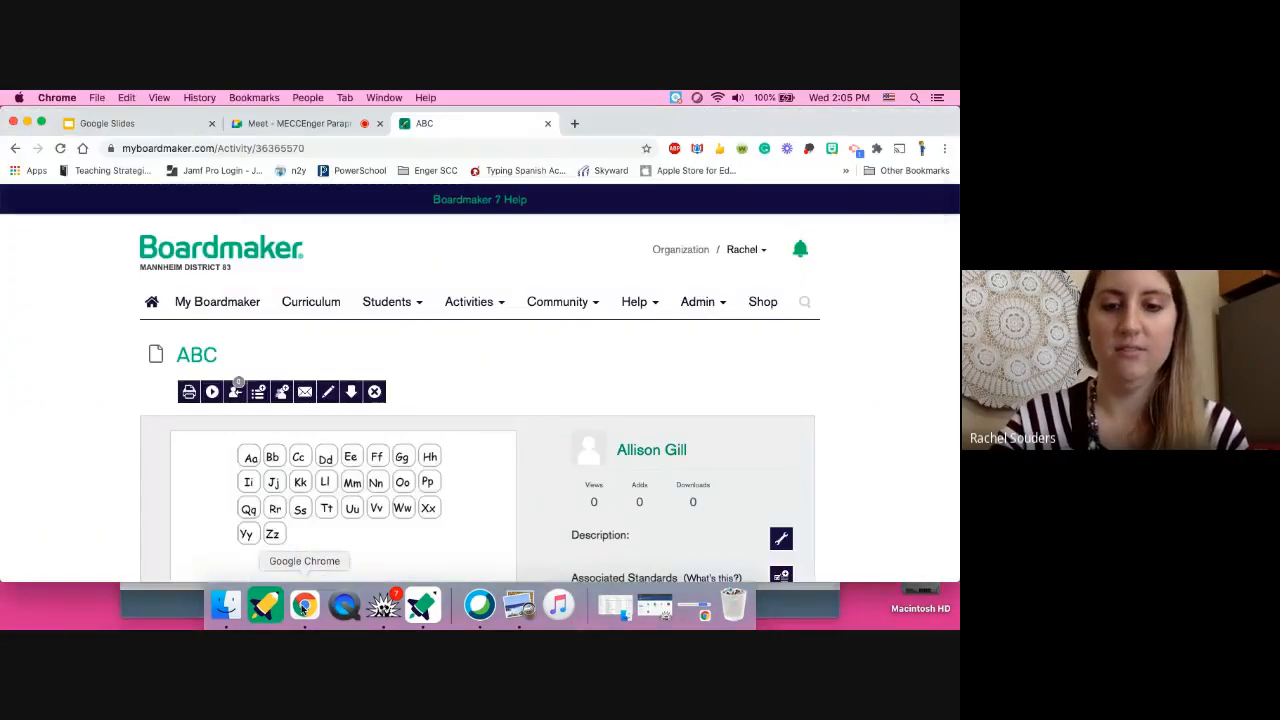
pyautogui.click(297, 123)
pyautogui.click(868, 545)
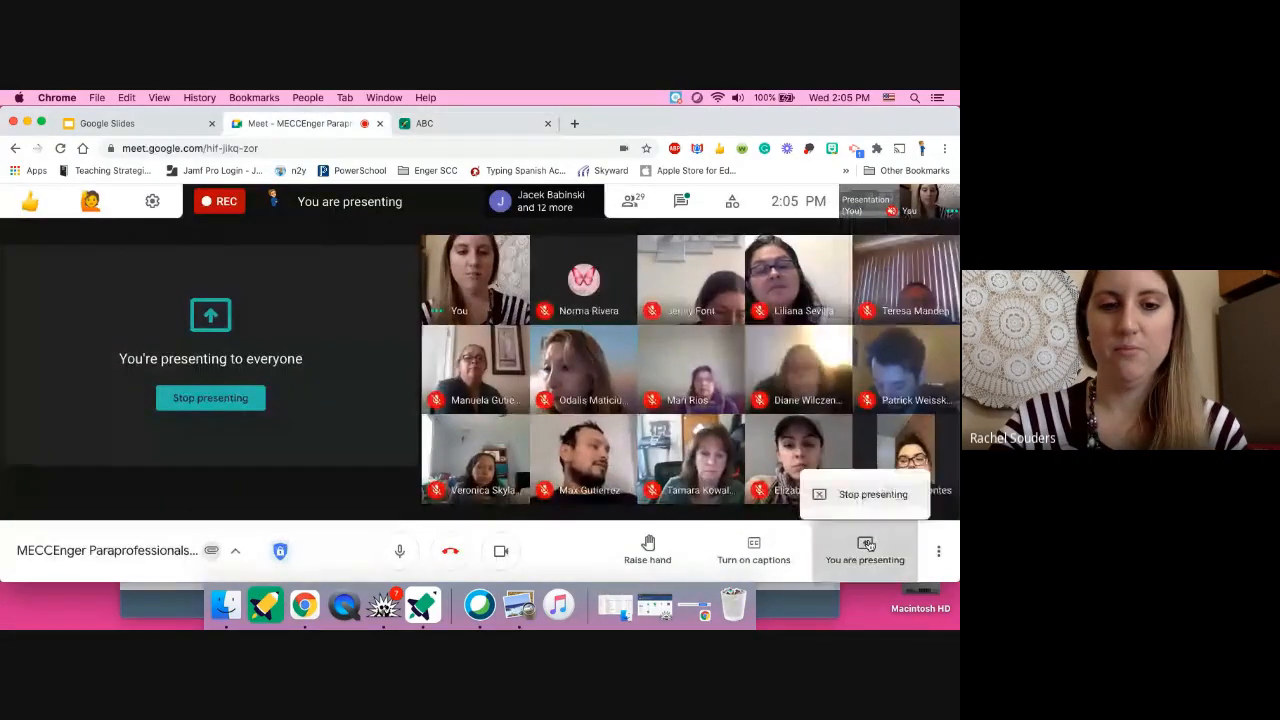